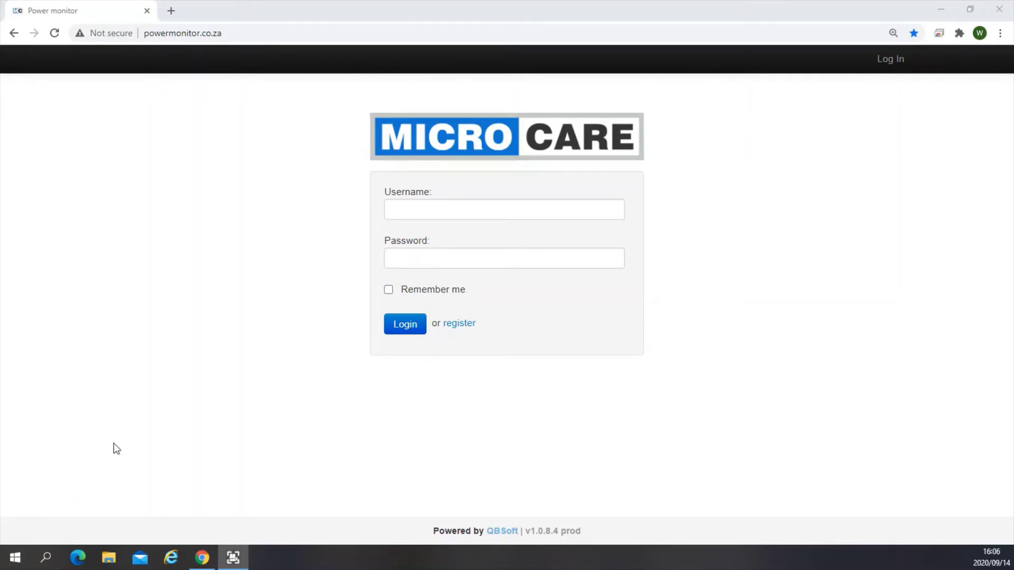
Enter the username and e-mail address in the new account registration form, and return to the login form without registering
left_click_drag(260, 33, 130, 36)
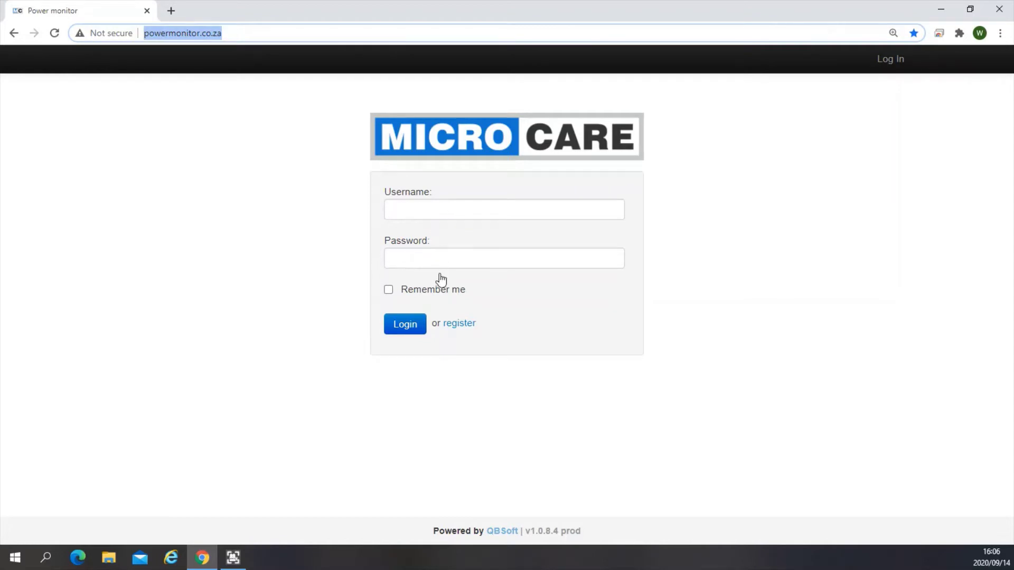
left_click(457, 327)
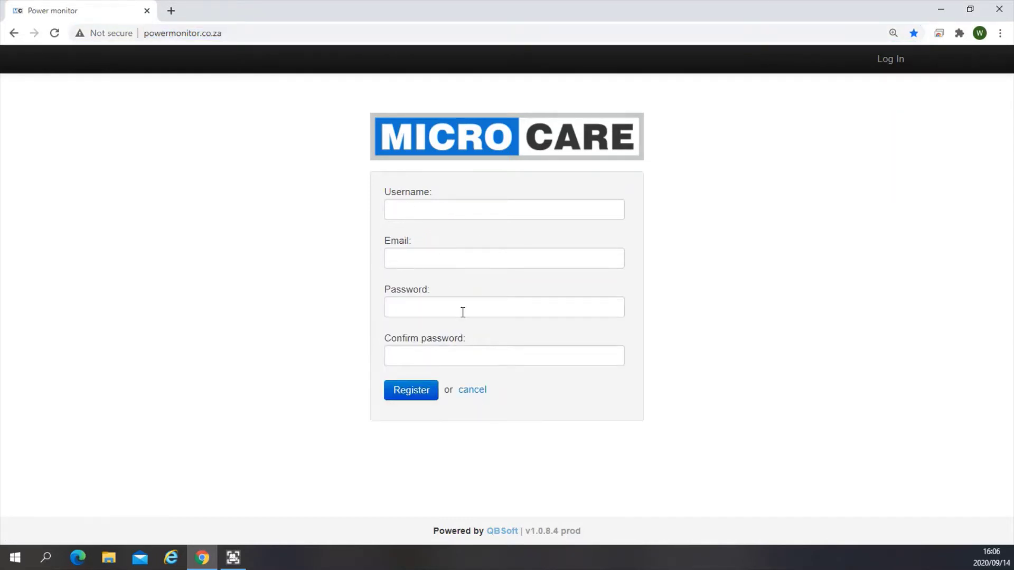
left_click(444, 207)
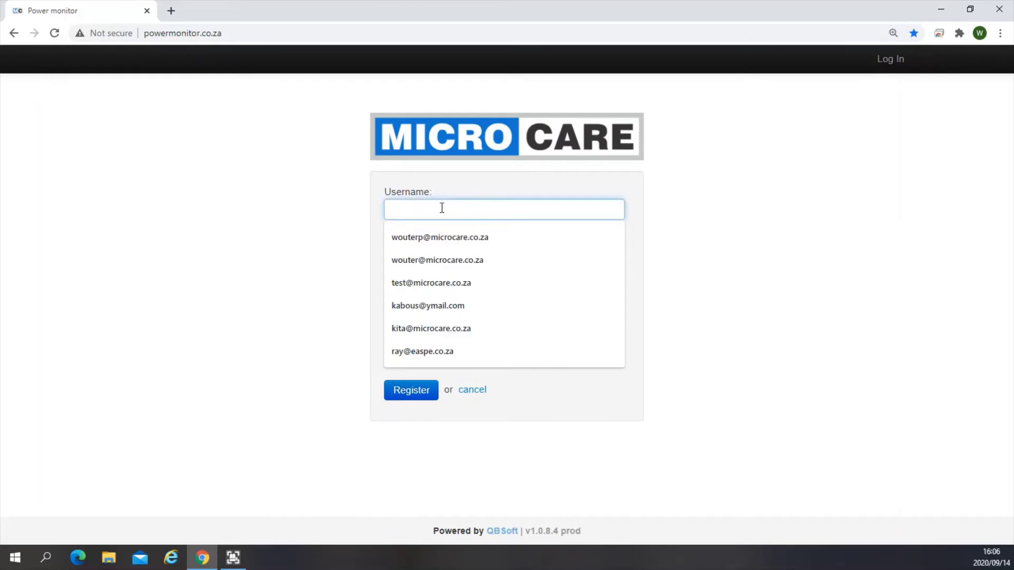
type("wouter")
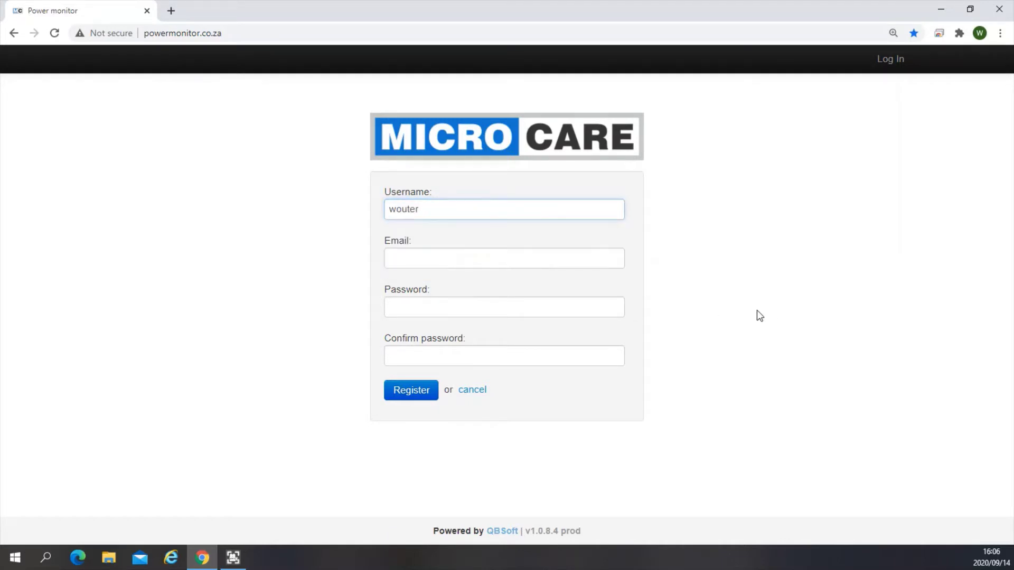
left_click(464, 258)
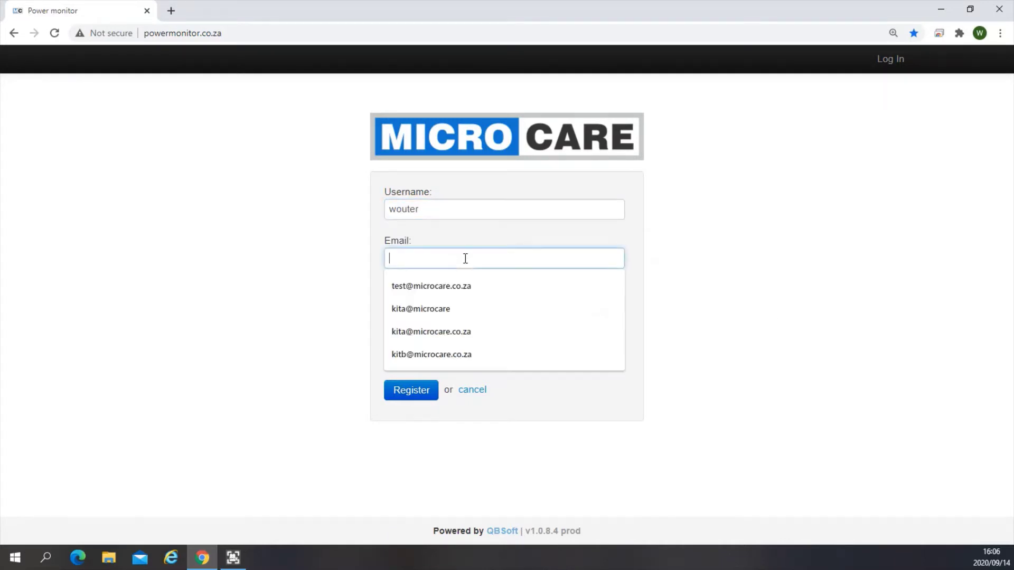
left_click(459, 287)
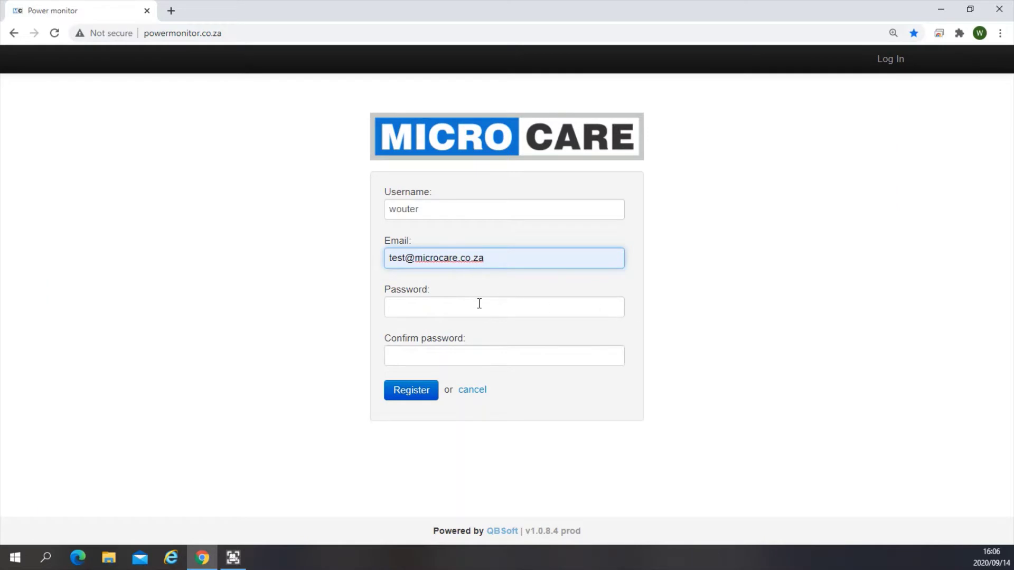
left_click(472, 308)
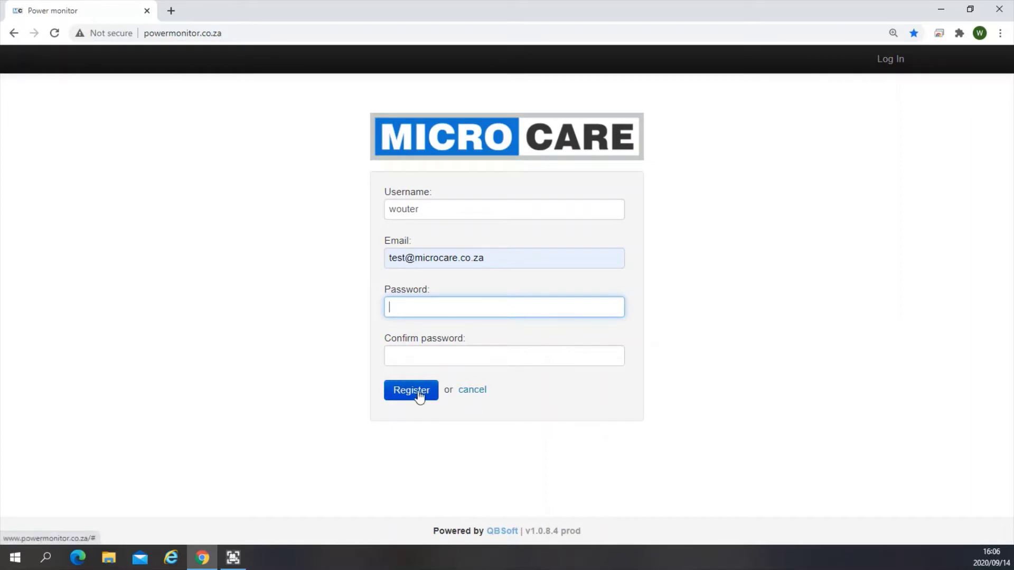
left_click(473, 391)
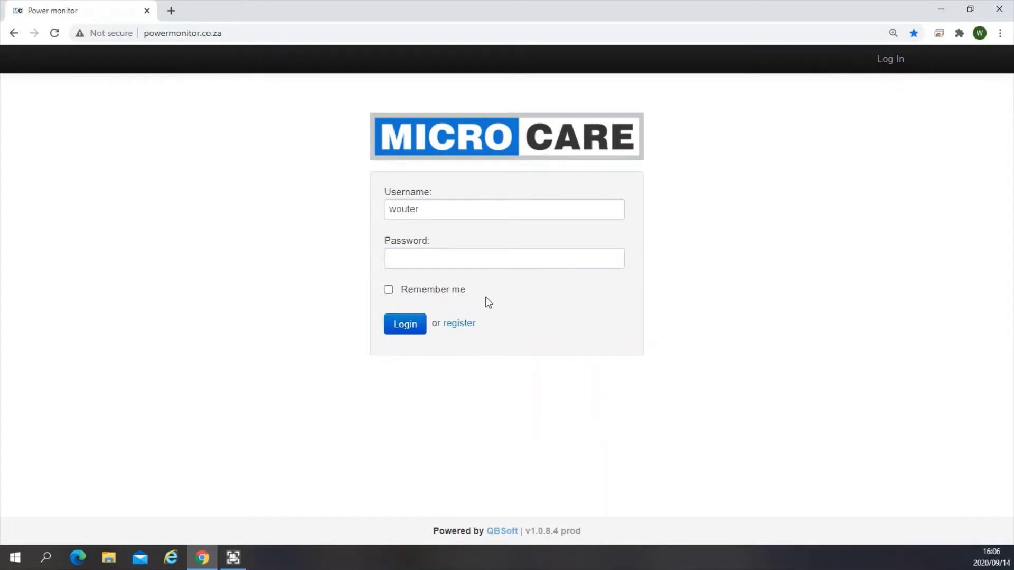
Enter the account password and log in to the power monitor site
left_click(418, 258)
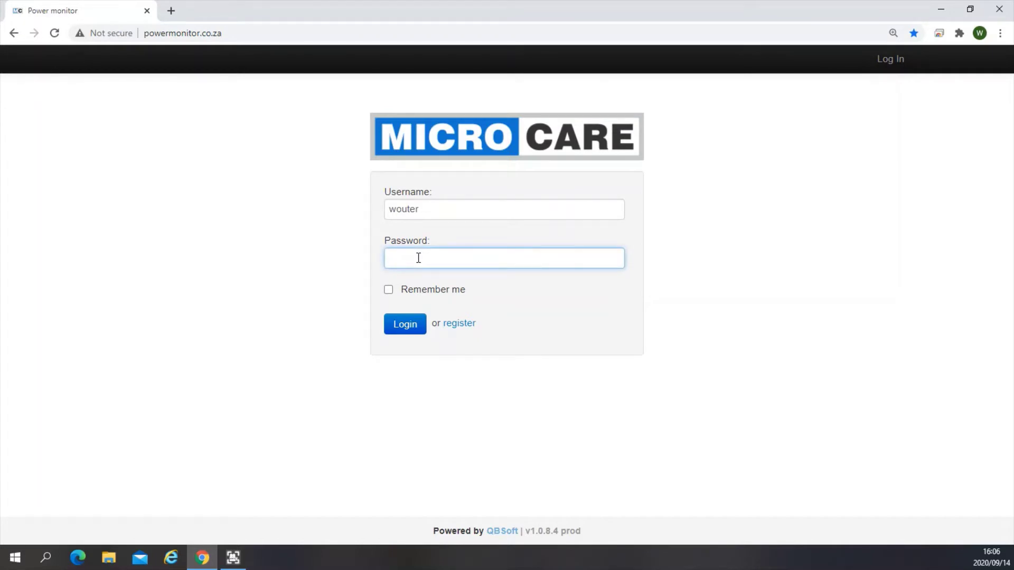
type("*******")
left_click(405, 326)
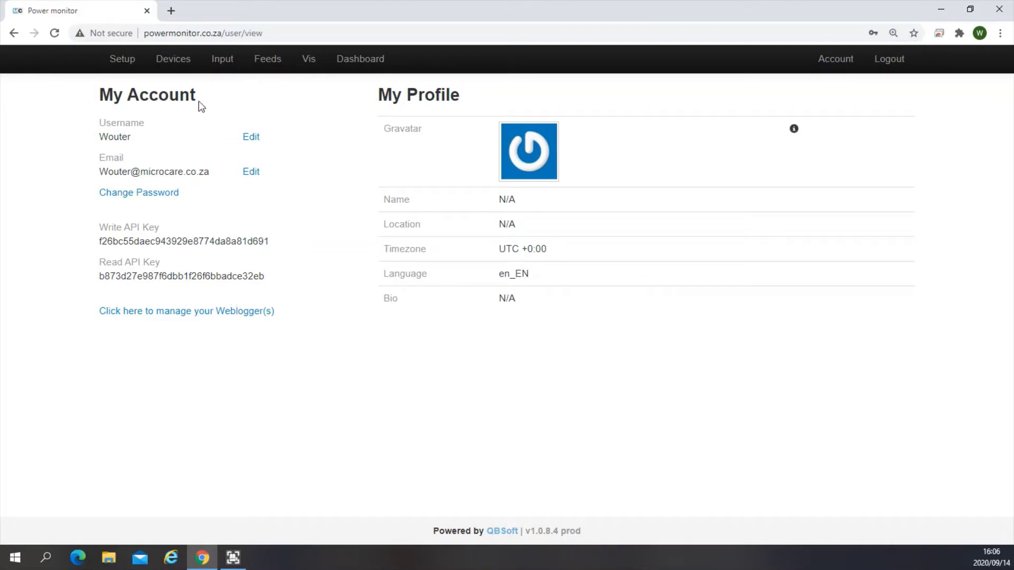
Look through the account's weblogger setup, device feeds, inputs and feeds pages
left_click(121, 63)
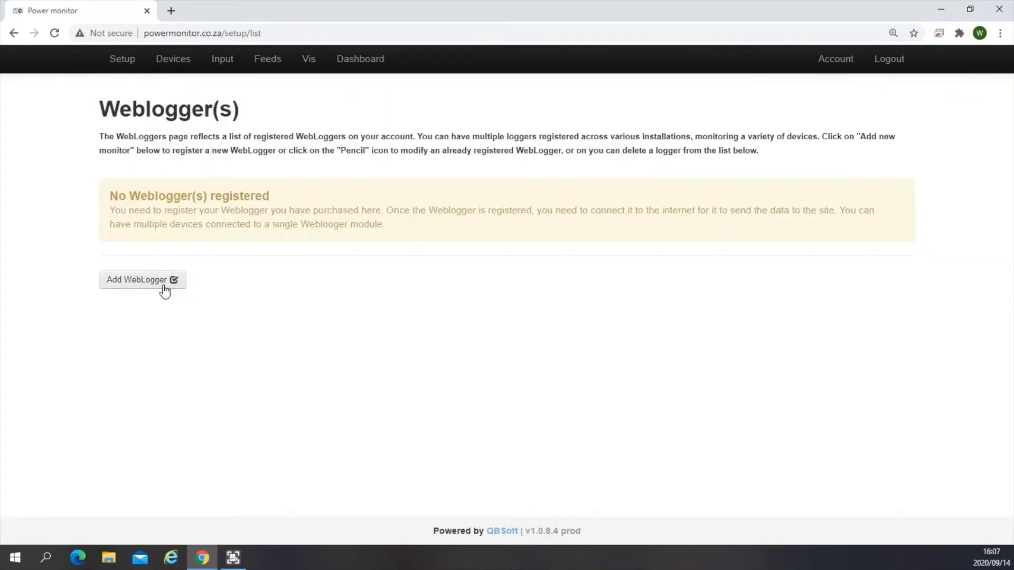
left_click(185, 68)
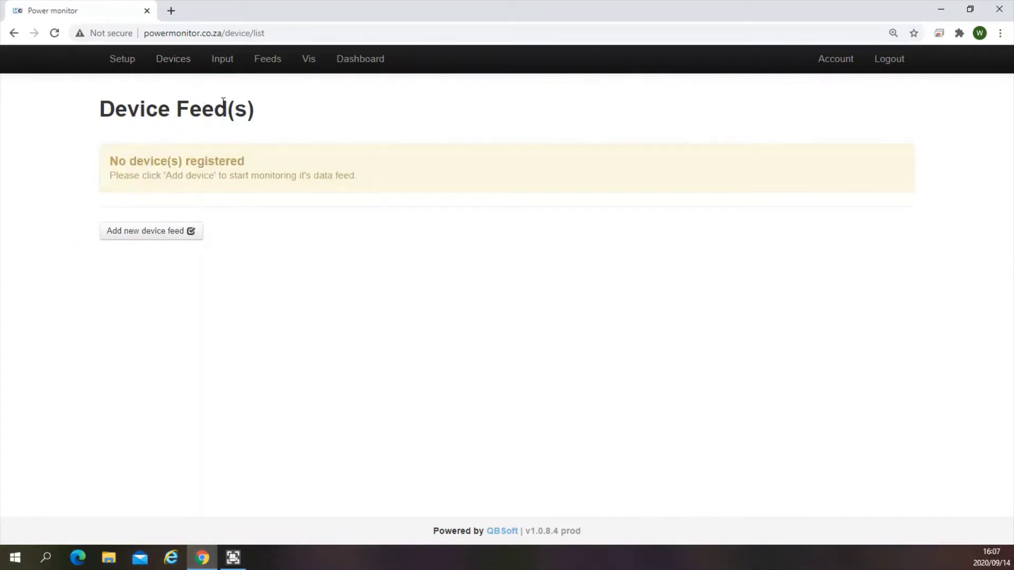
left_click(234, 69)
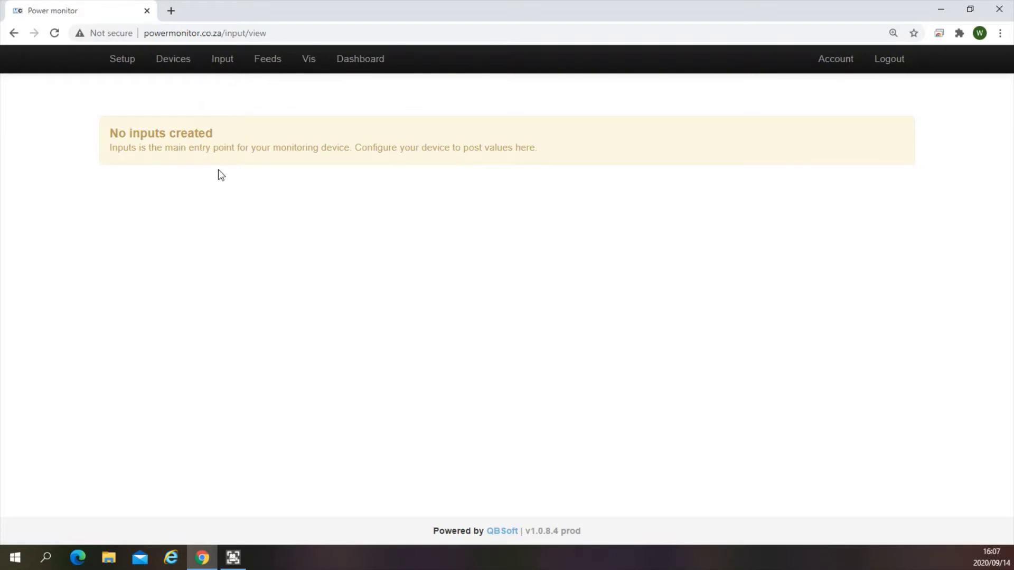
left_click(272, 67)
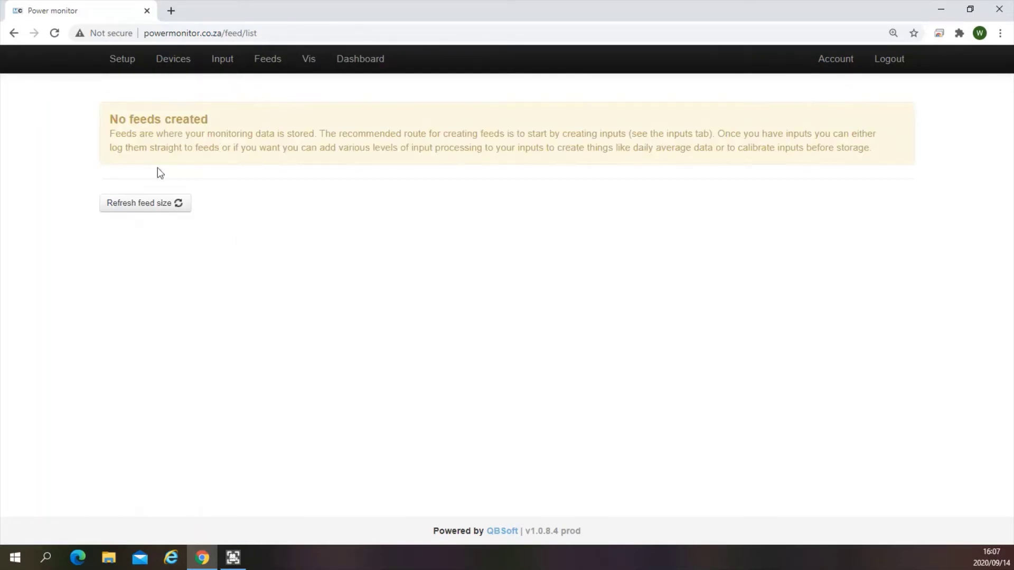
Start adding a weblogger to the account and set its Weblogger ID to d793ce09
left_click(129, 71)
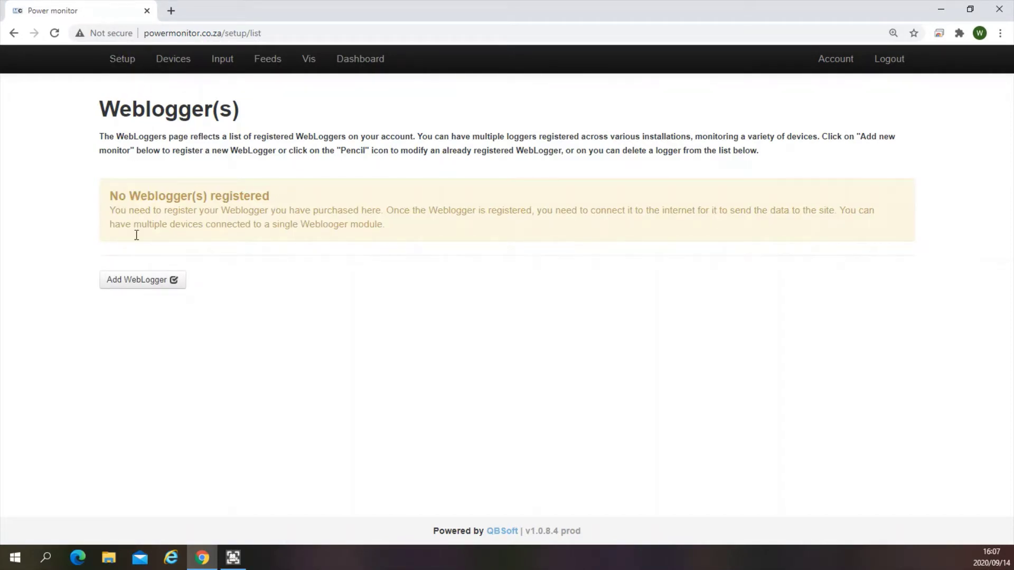
left_click(138, 281)
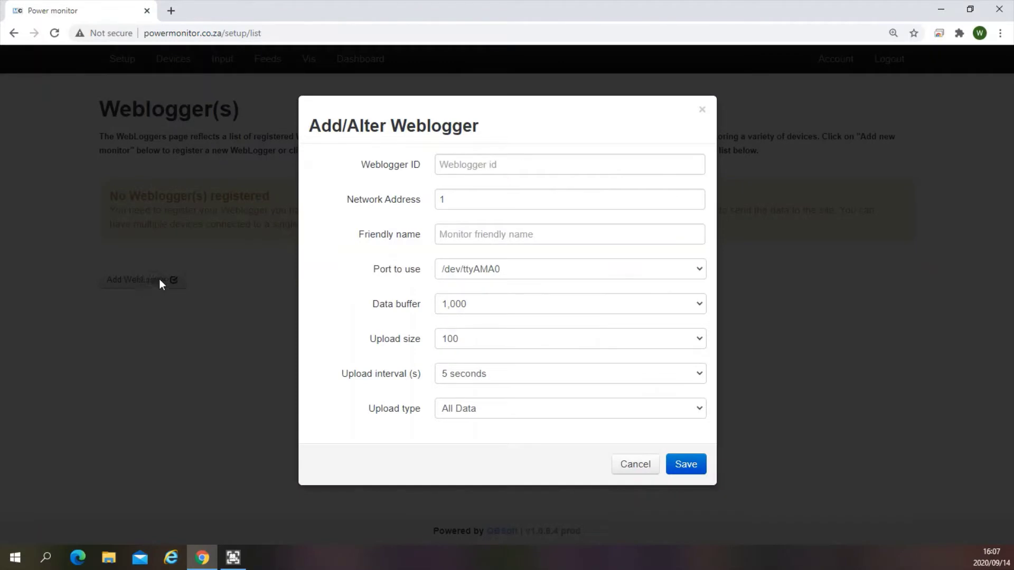
left_click(445, 165)
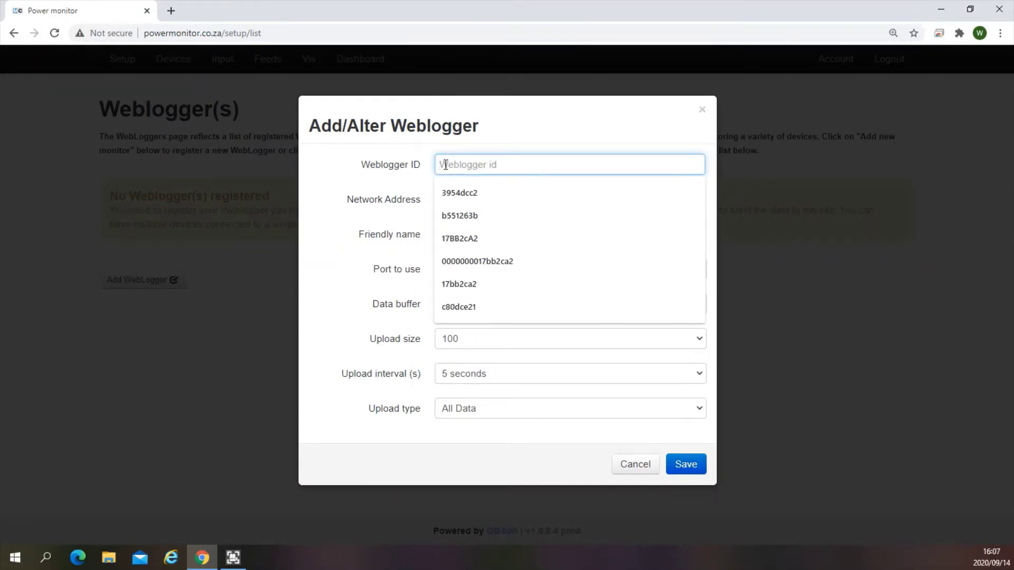
type("d")
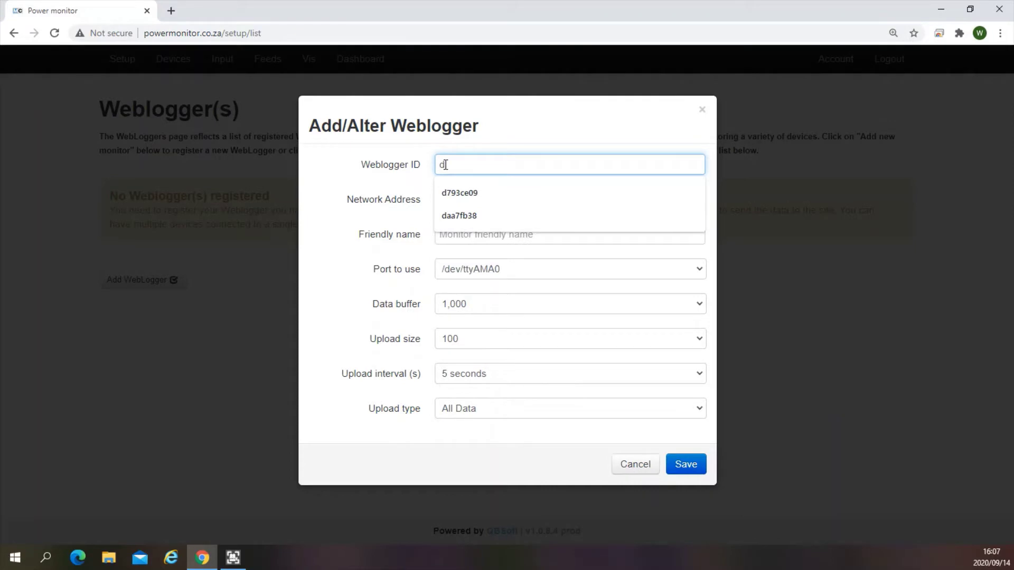
type("79")
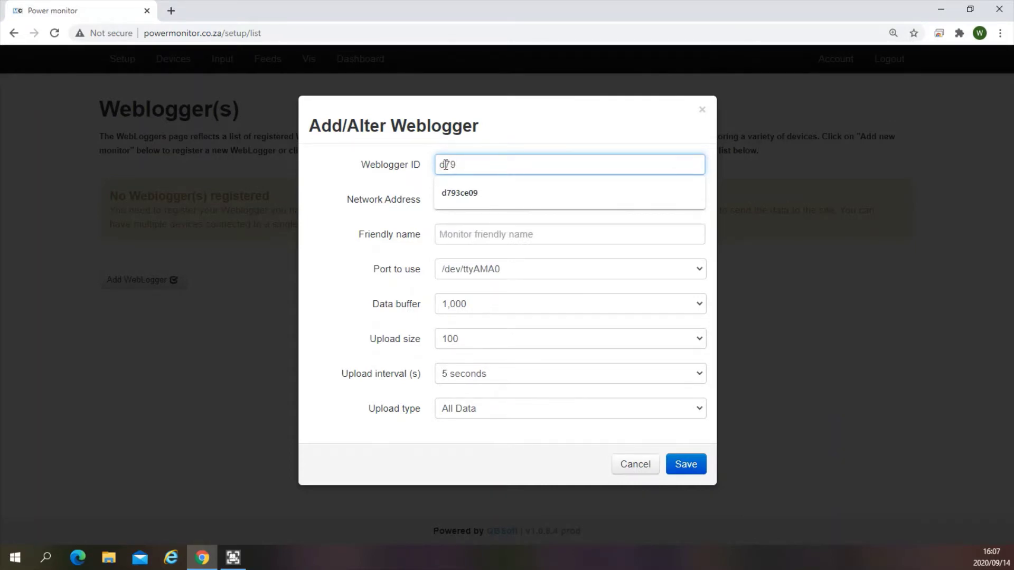
type("3ce09")
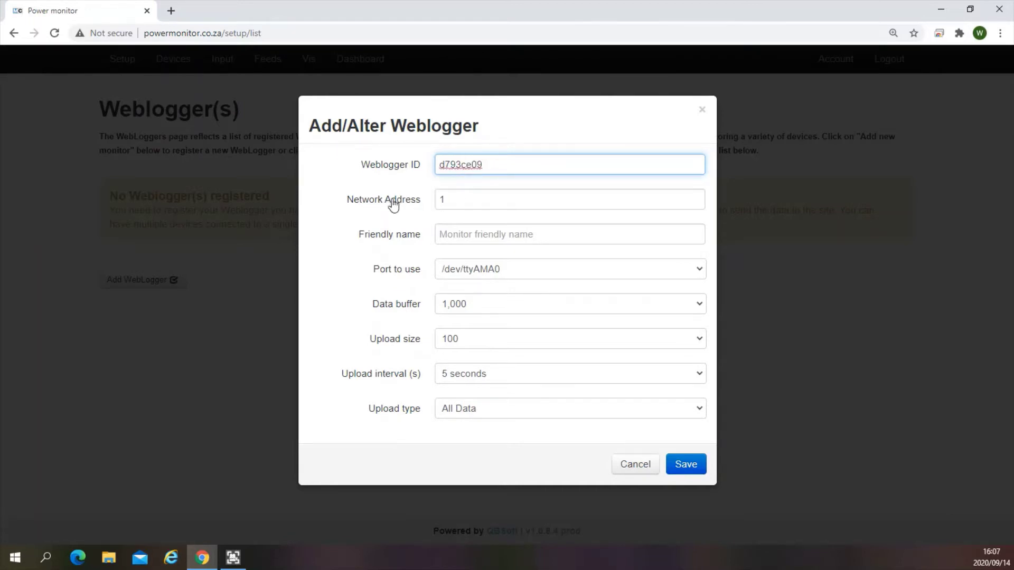
Set the weblogger's friendly name to Weblogger1 and save the weblogger
left_click(450, 239)
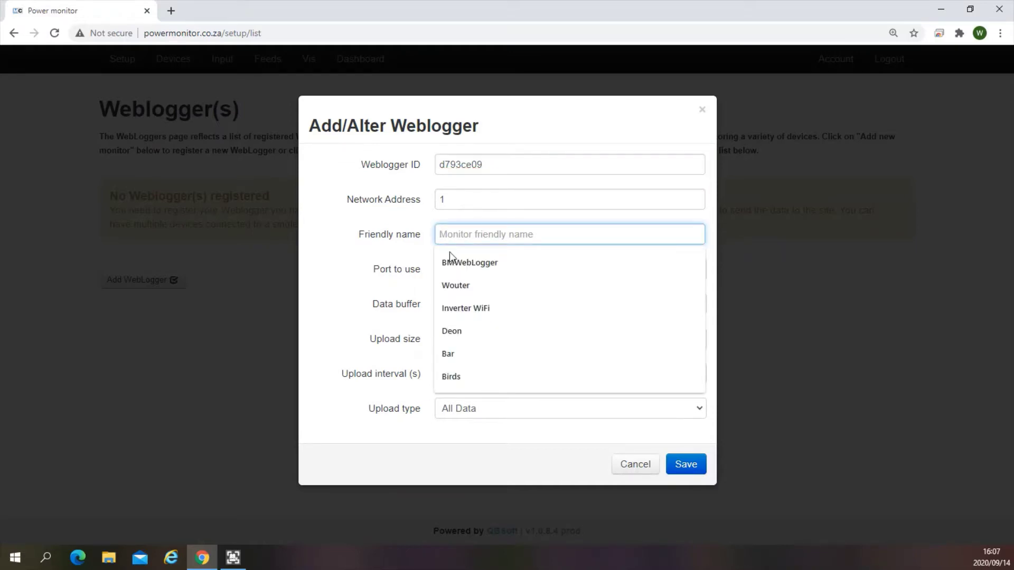
left_click(453, 270)
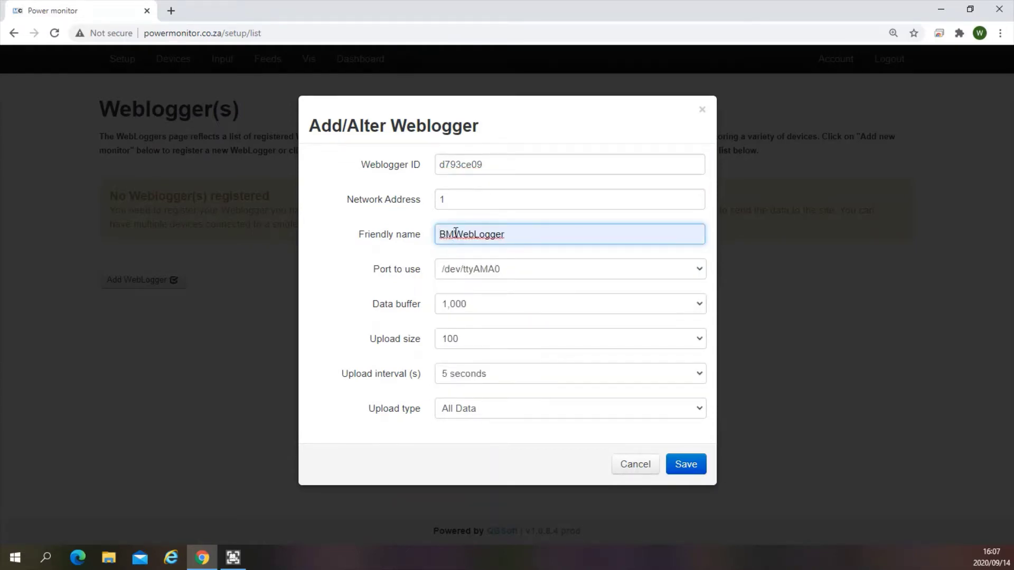
left_click_drag(452, 234, 437, 227)
key("BackSpace")
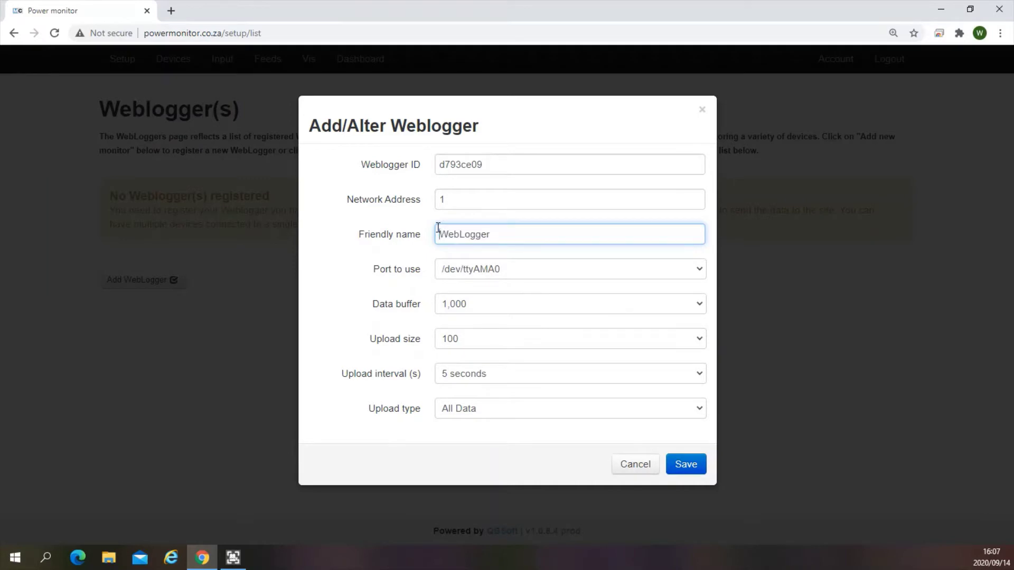
left_click(494, 234)
left_click(471, 284)
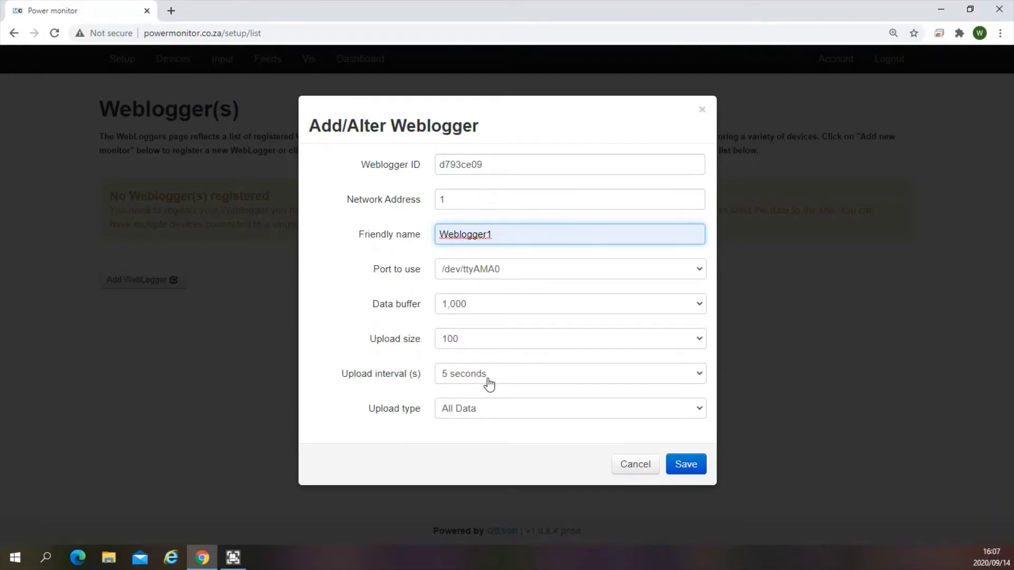
left_click(684, 468)
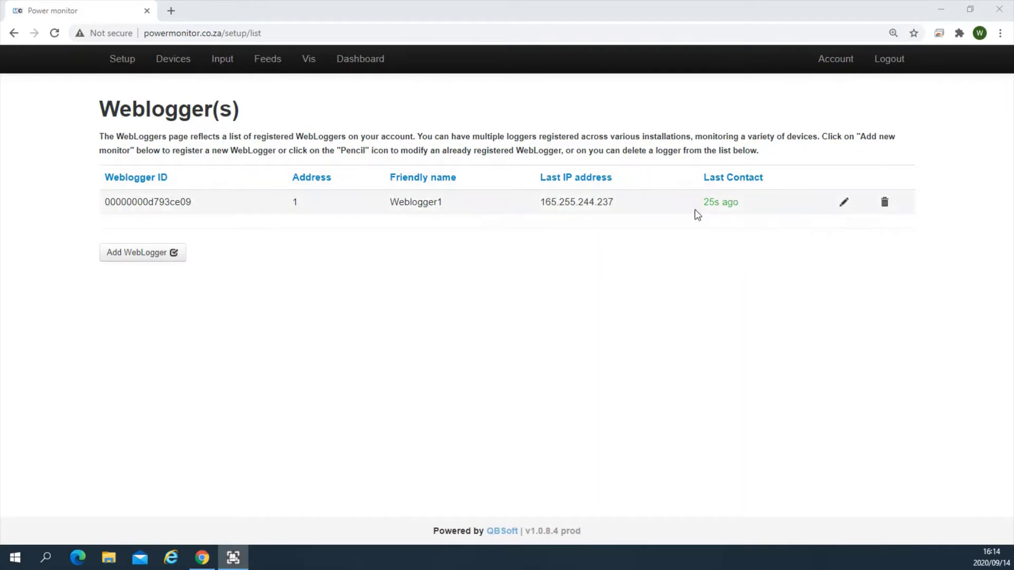
Check the inputs page and the last contact time of Weblogger1 in the weblogger list
left_click(173, 61)
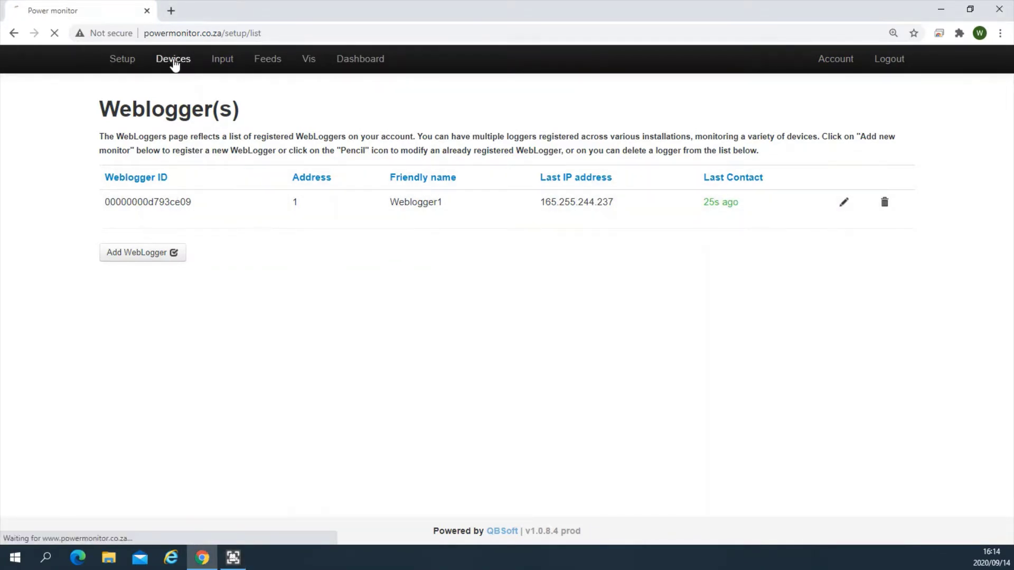
left_click(230, 70)
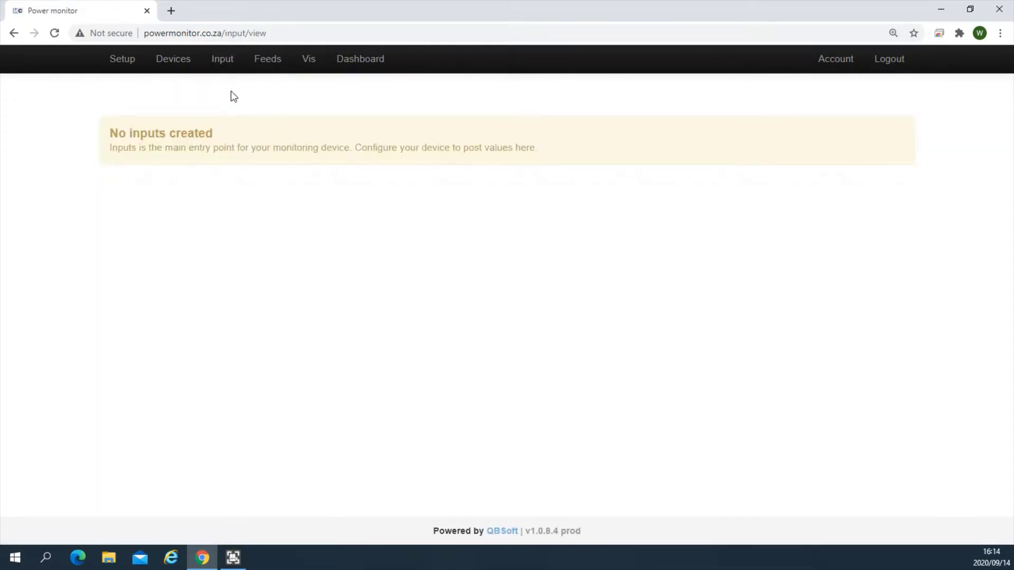
left_click(121, 66)
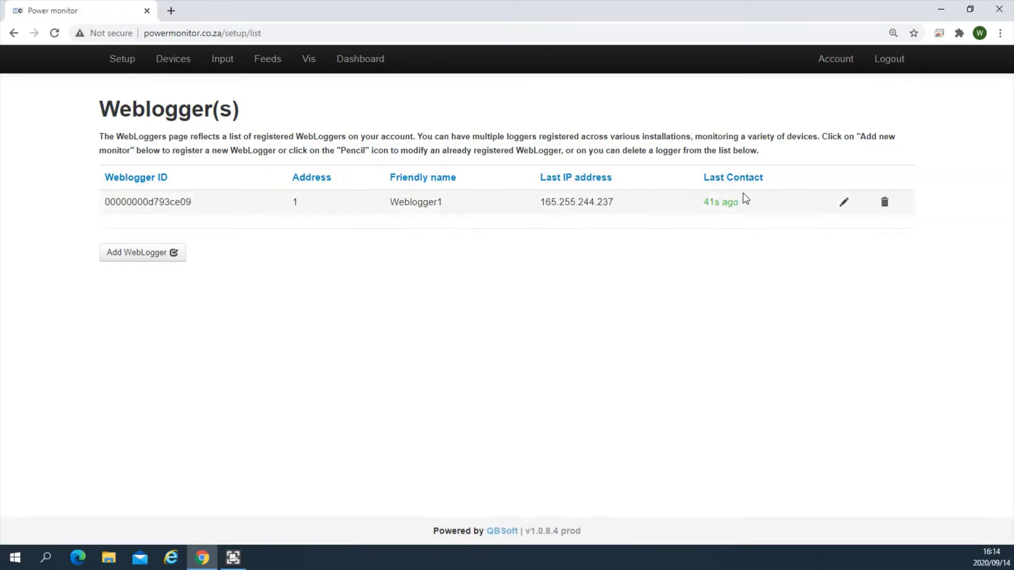
Start a new device feed on Weblogger1 with device type Microcare Battery Monitor and data stream Battery monitor Realtime Data
left_click(181, 66)
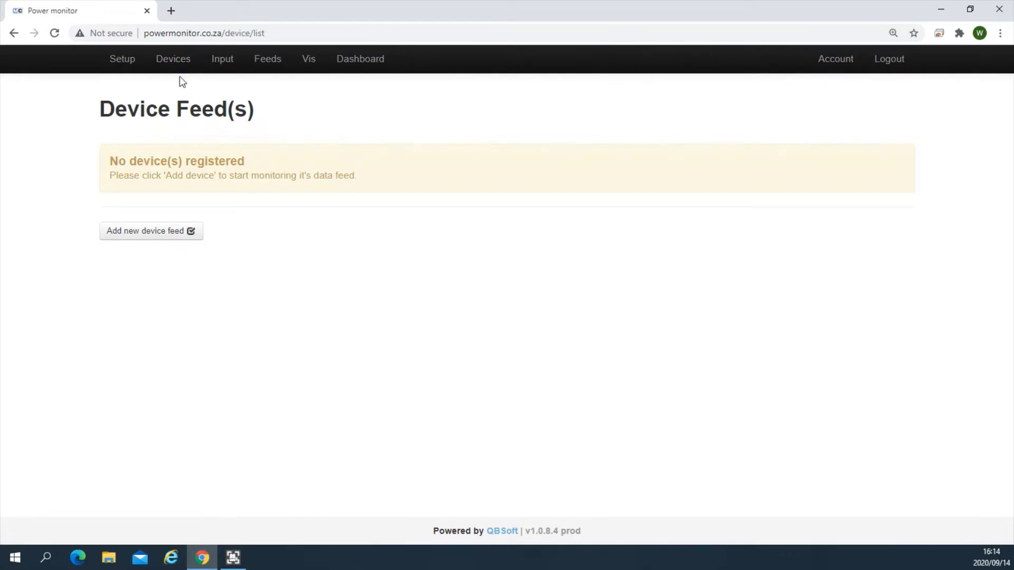
left_click(164, 234)
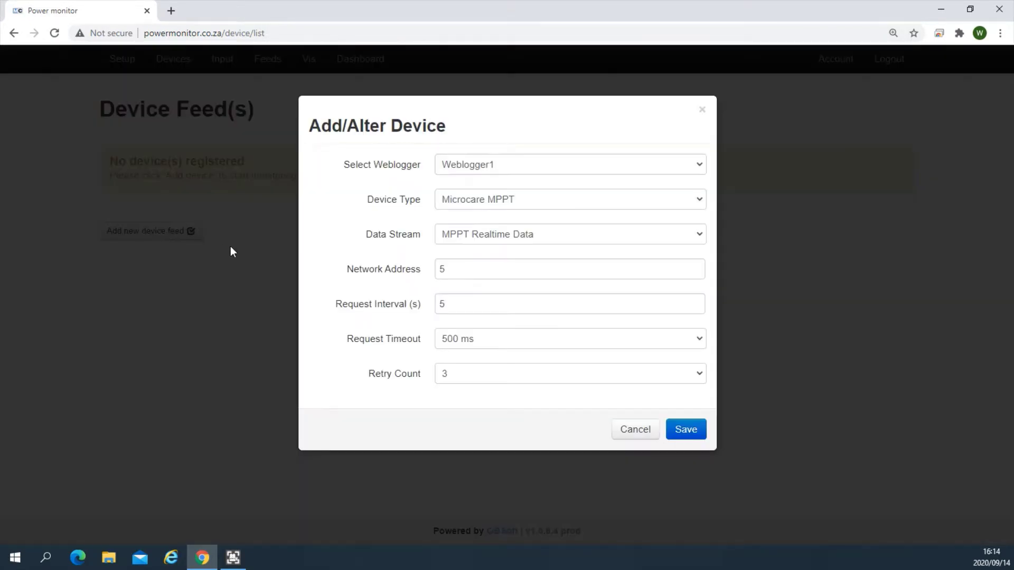
left_click(551, 167)
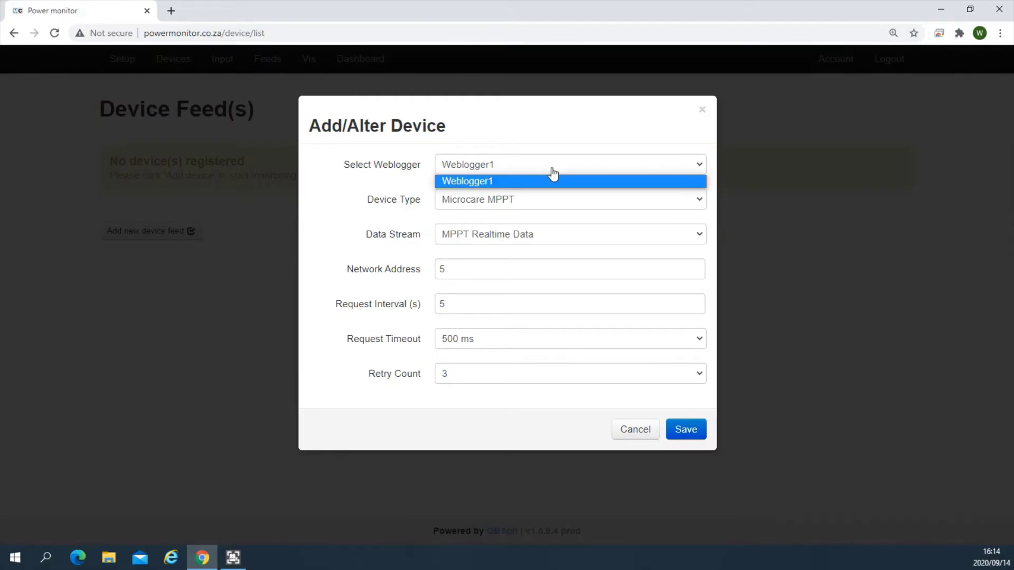
left_click(485, 185)
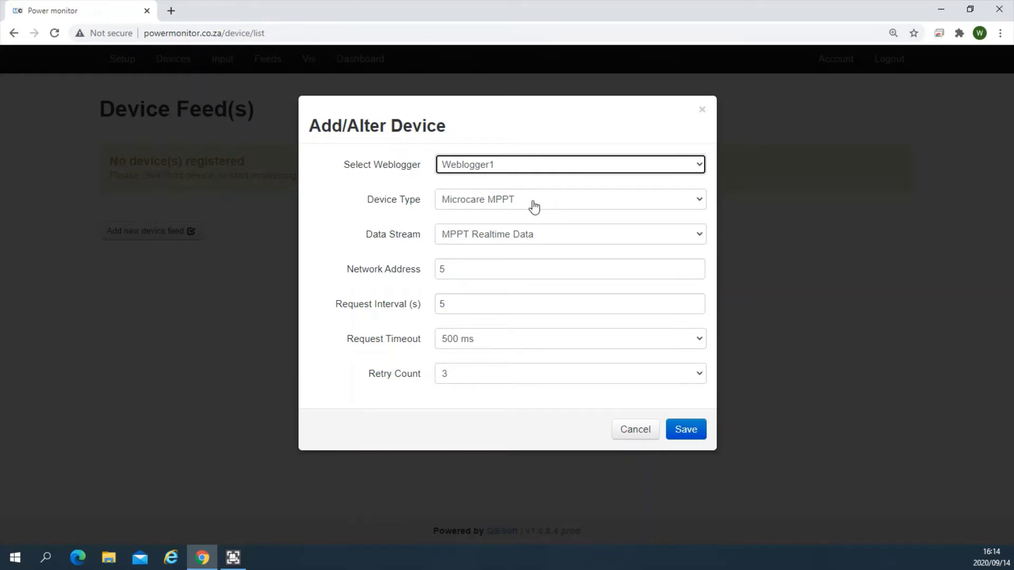
left_click(694, 203)
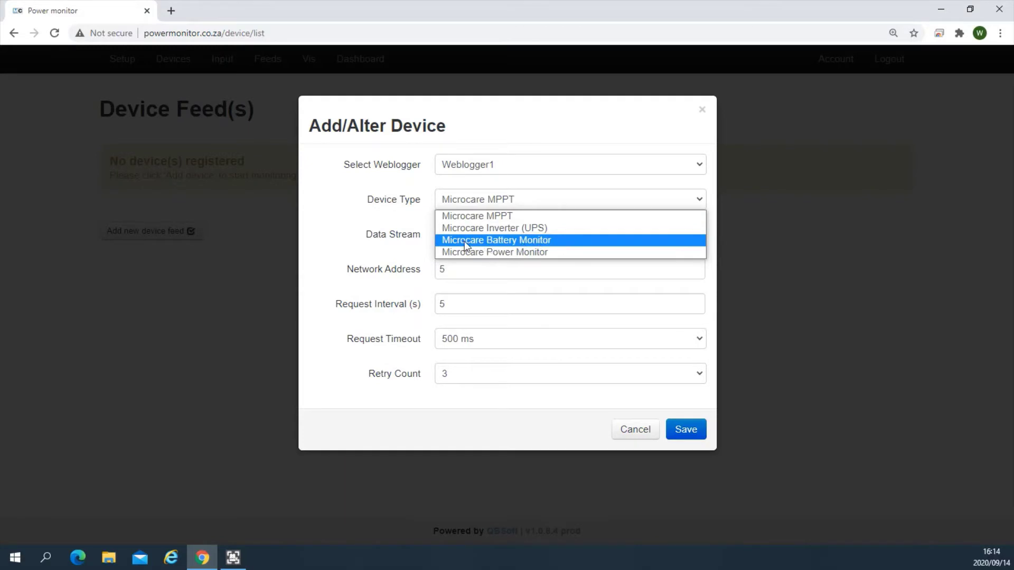
left_click(515, 240)
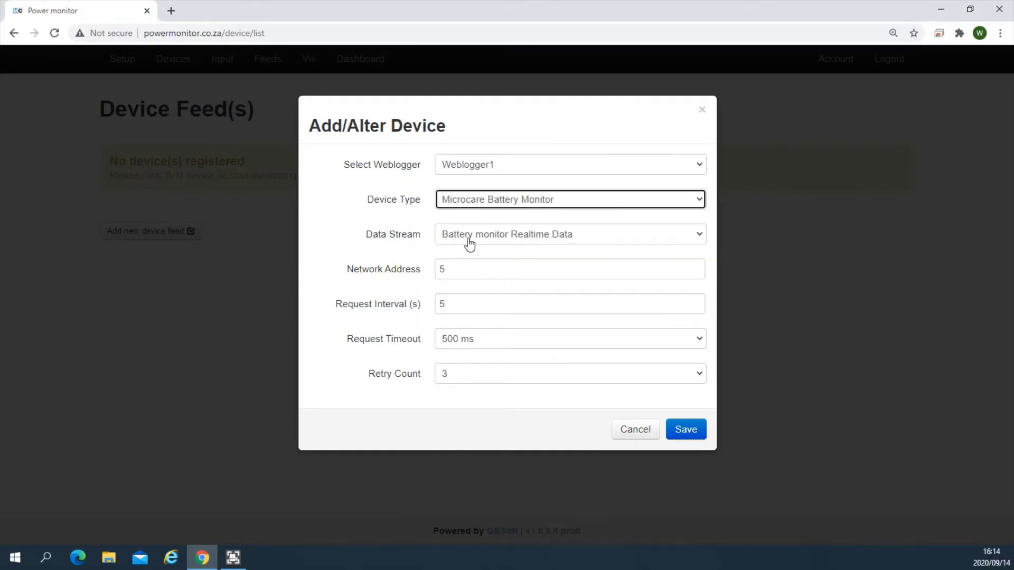
left_click(542, 239)
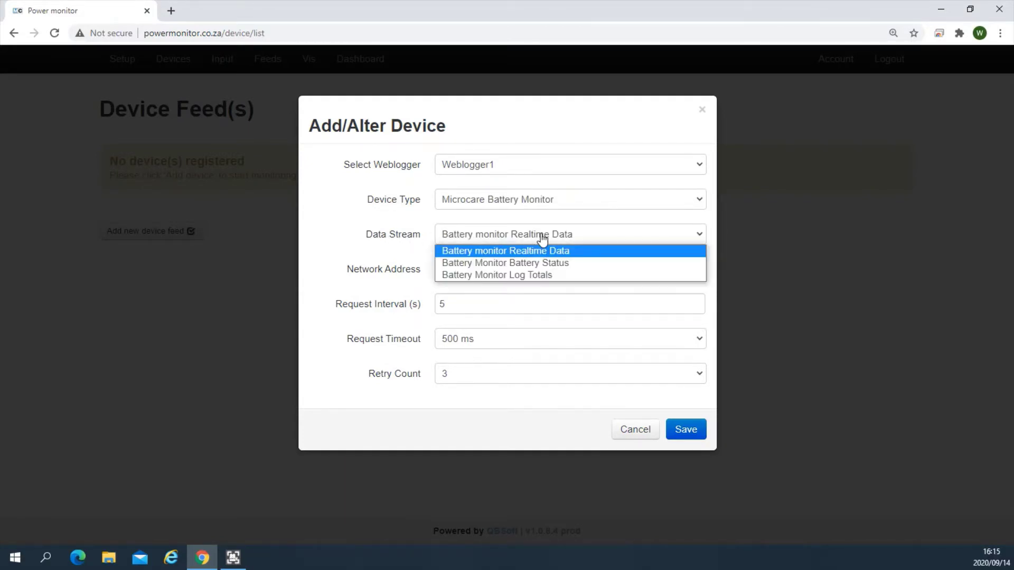
left_click(515, 252)
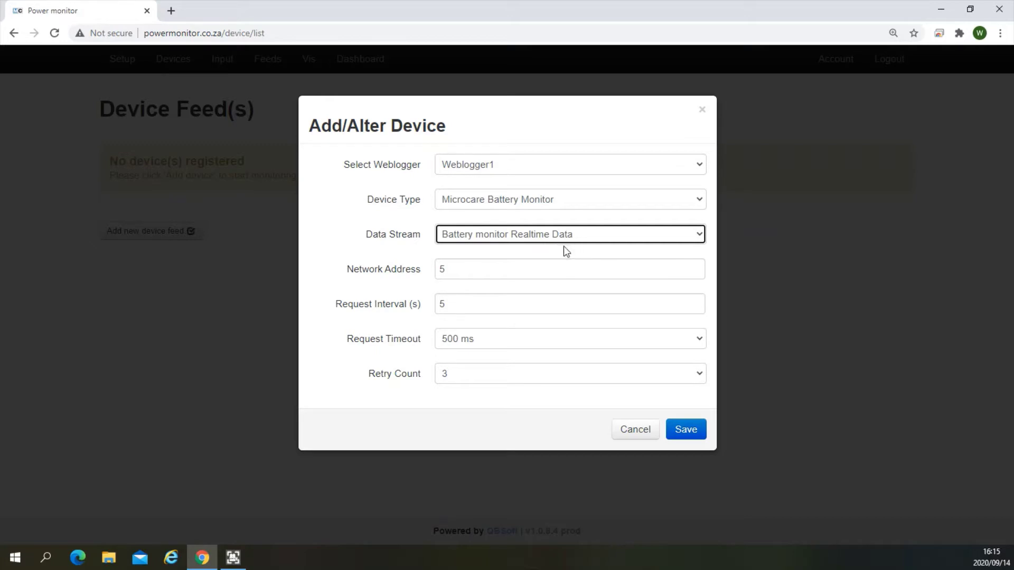
Set the realtime data feed's network address to 25 and request timeout to 1 sec, and save the feed
left_click(440, 269)
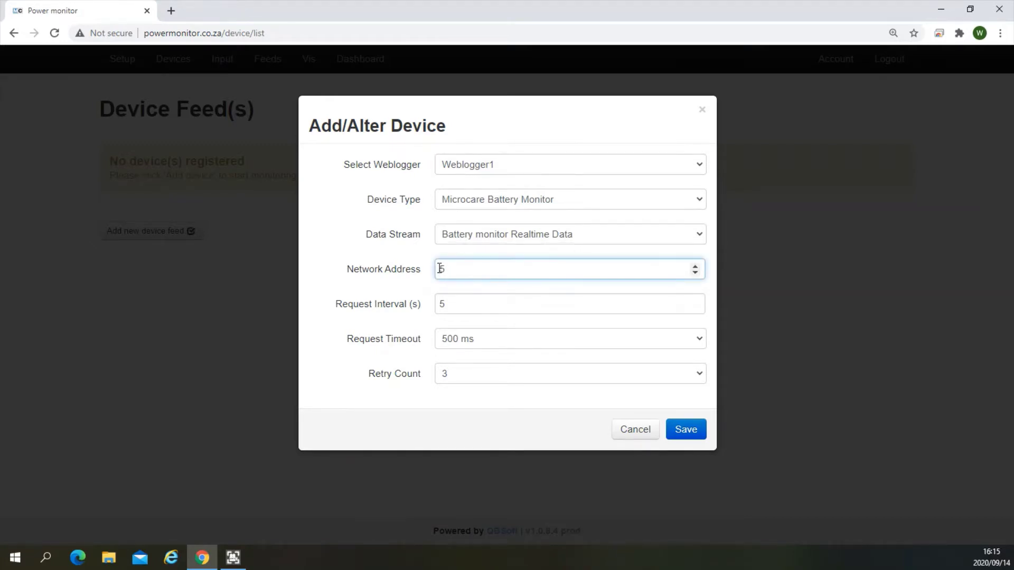
type("2")
left_click(497, 343)
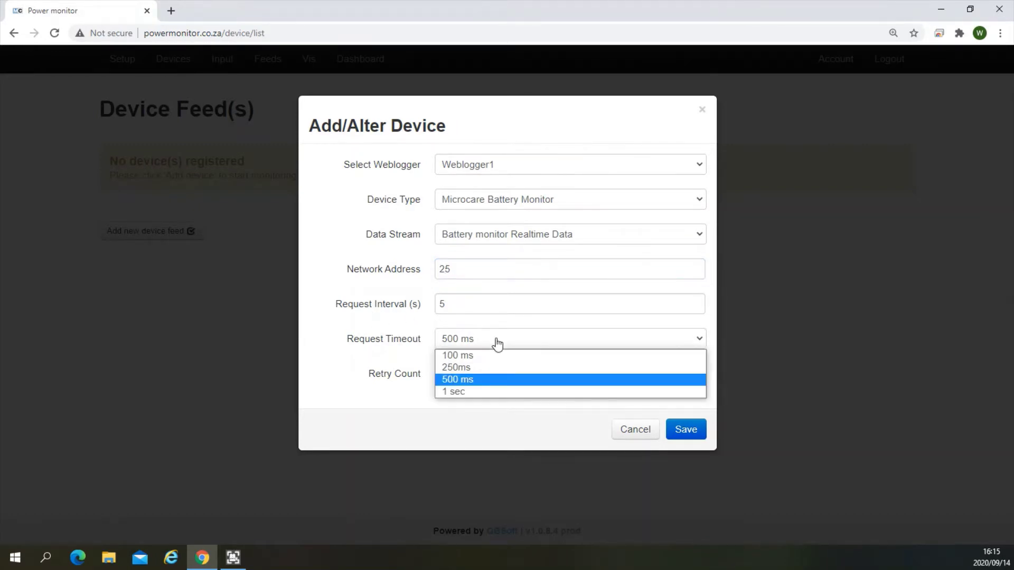
left_click(467, 391)
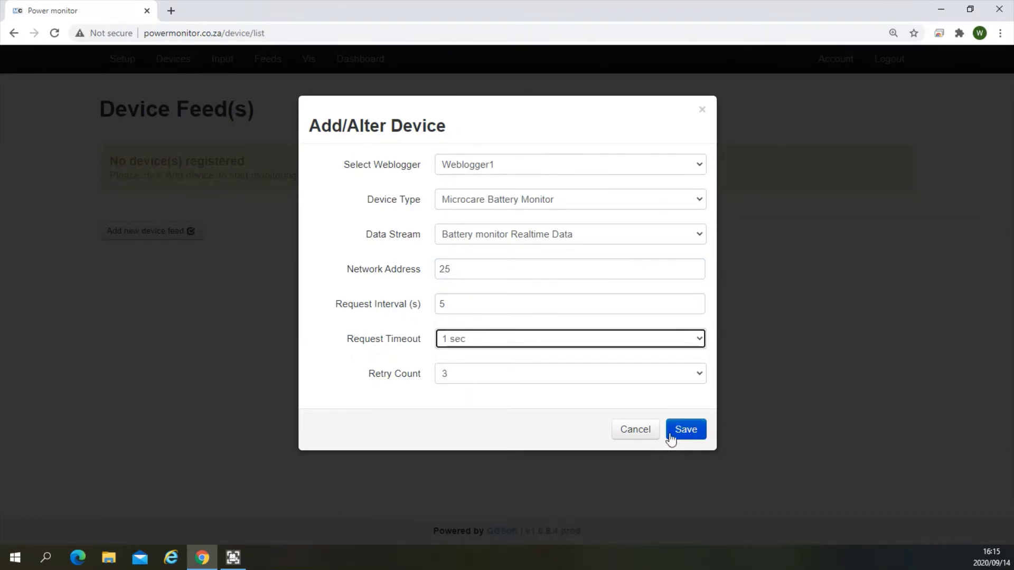
left_click(686, 429)
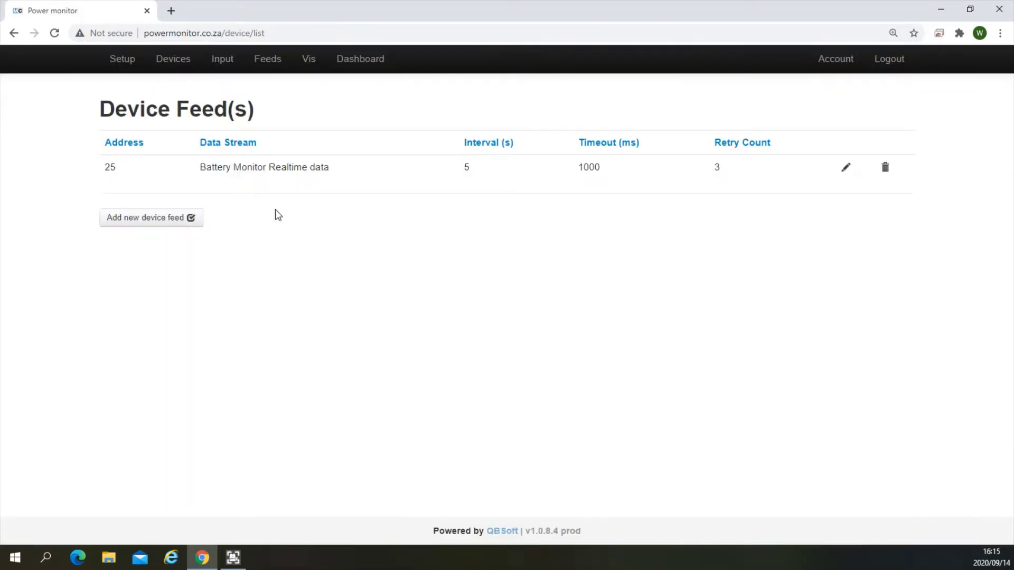
Start another device feed with device type Microcare Battery Monitor and data stream Battery Monitor Battery Status
left_click(156, 224)
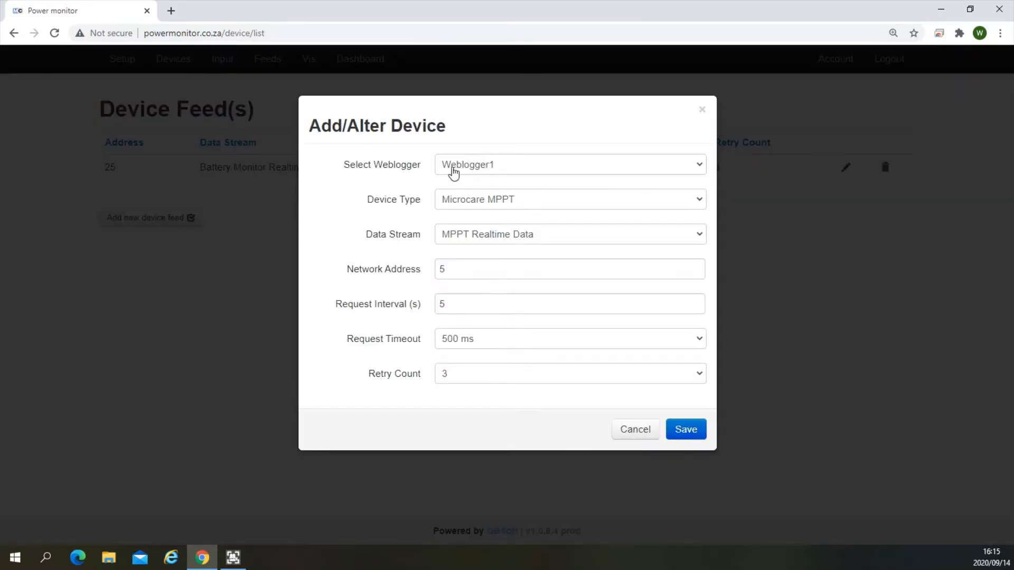
left_click(543, 201)
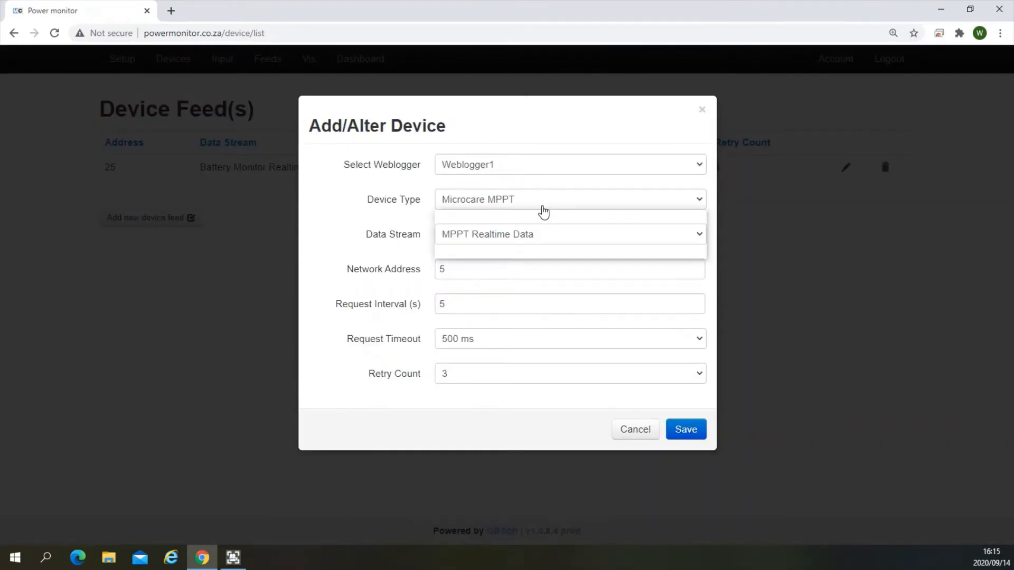
left_click(496, 246)
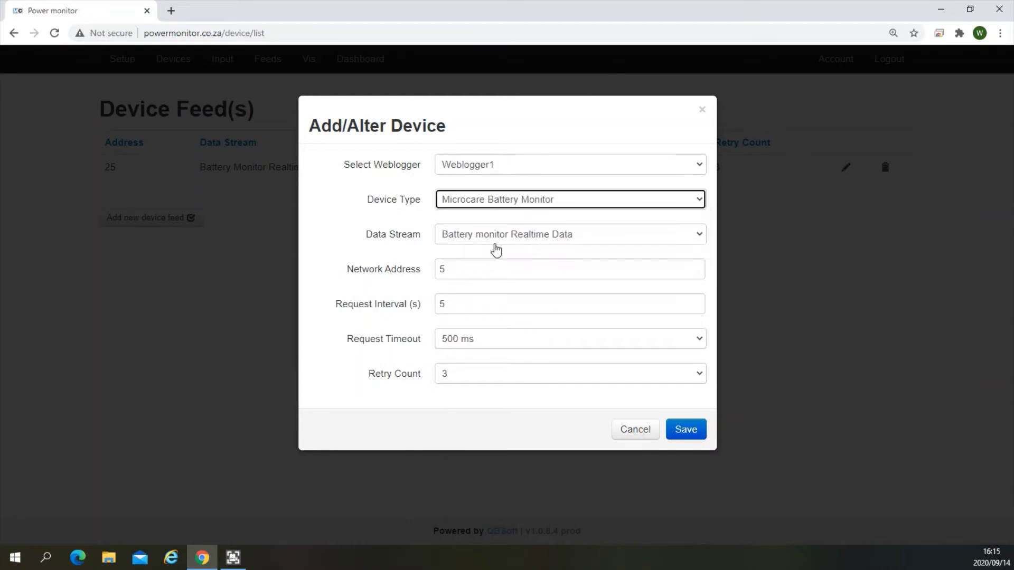
left_click(544, 237)
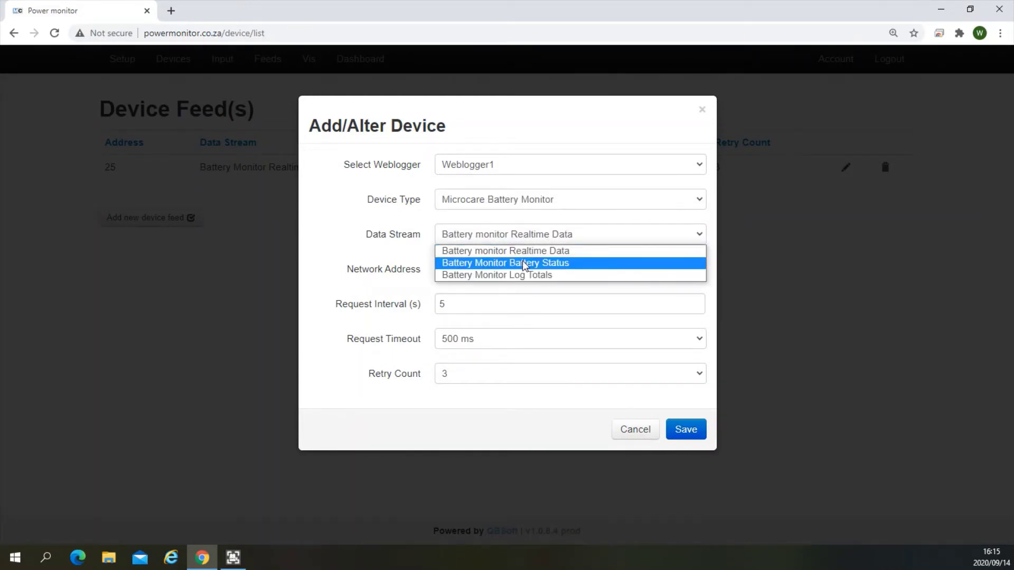
left_click(580, 264)
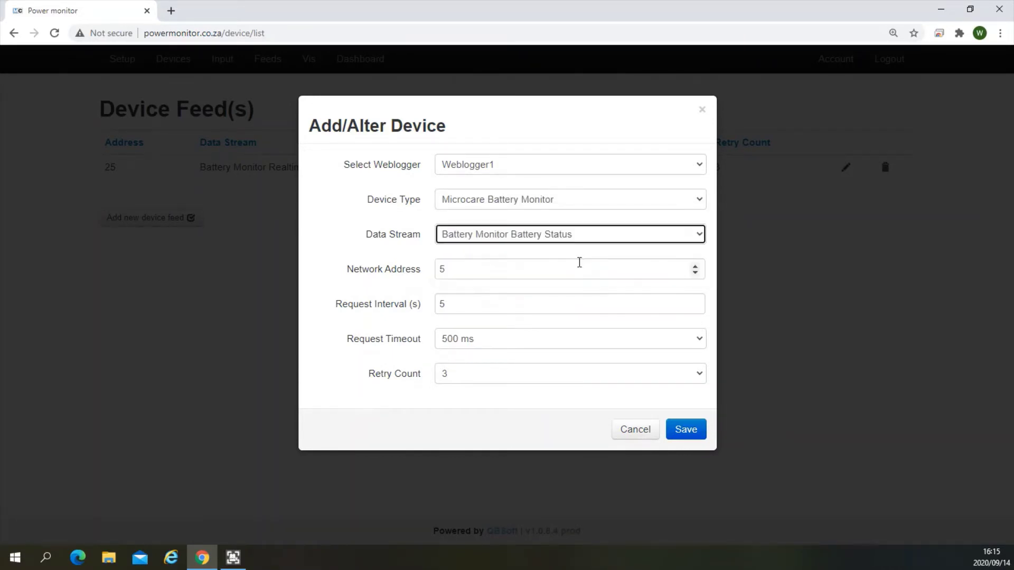
Give the battery status feed network address 25, request interval 15 s and request timeout 1 sec, and save it
left_click(439, 270)
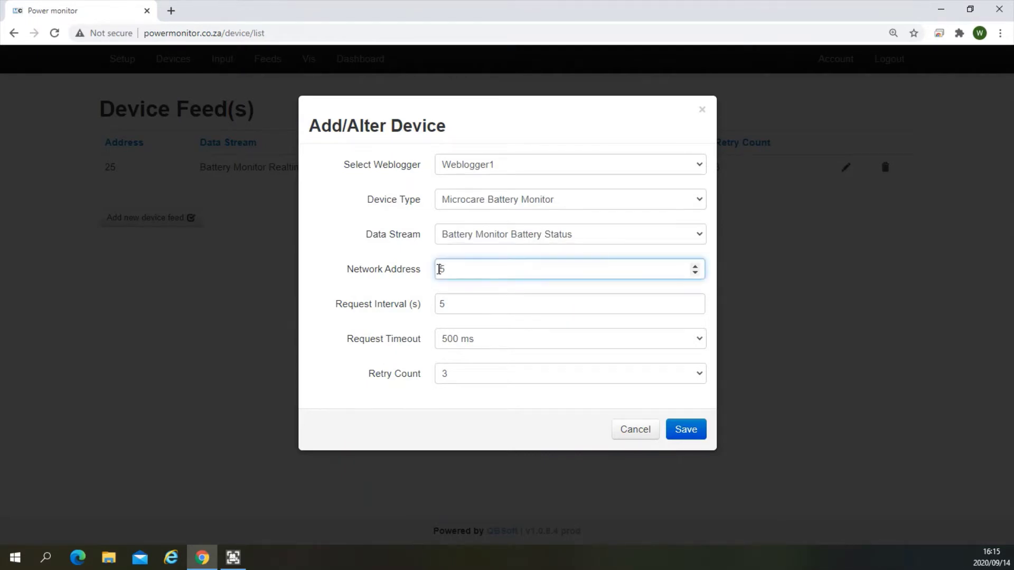
type("2")
left_click(437, 304)
type("1")
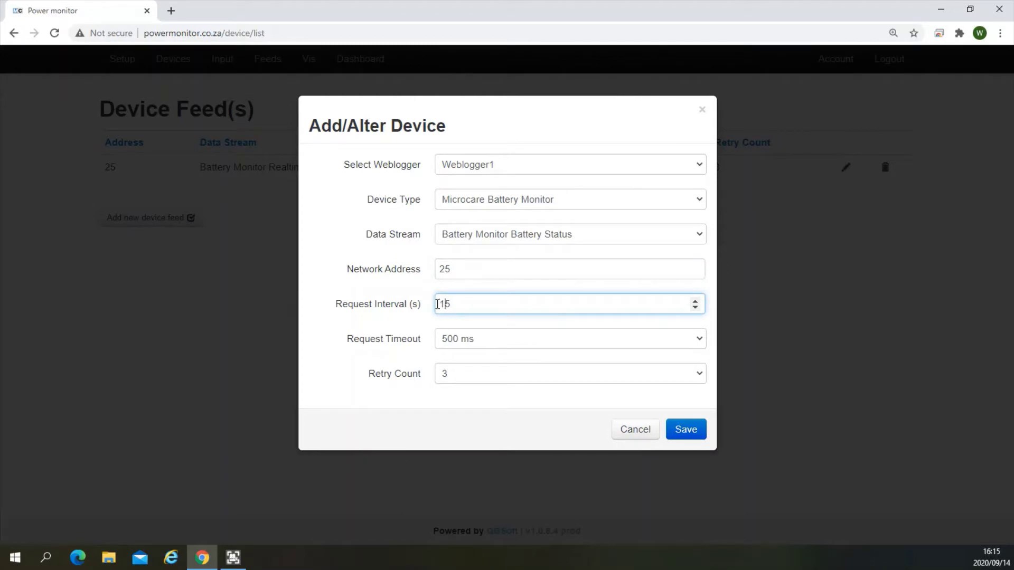
left_click(504, 346)
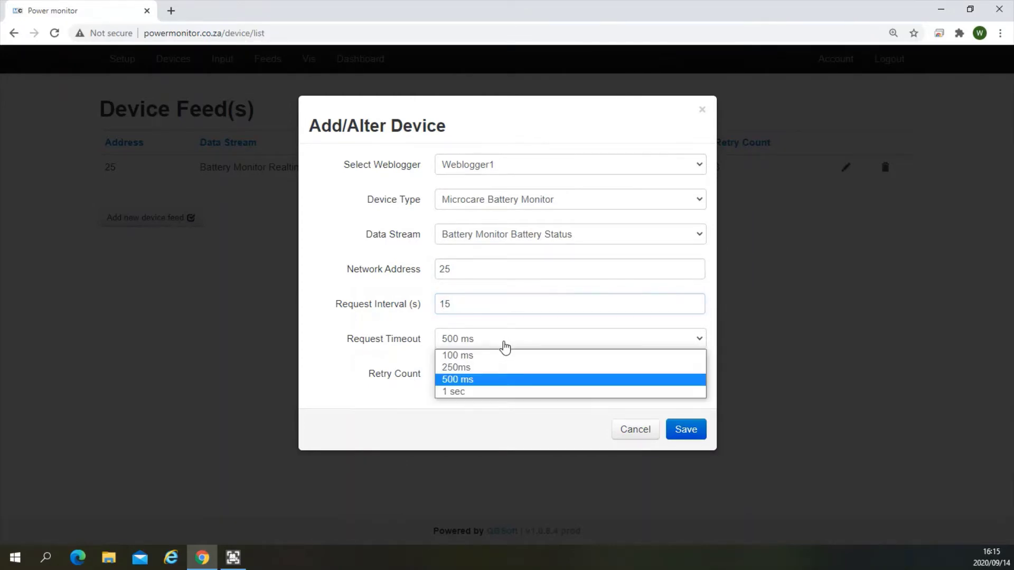
left_click(479, 392)
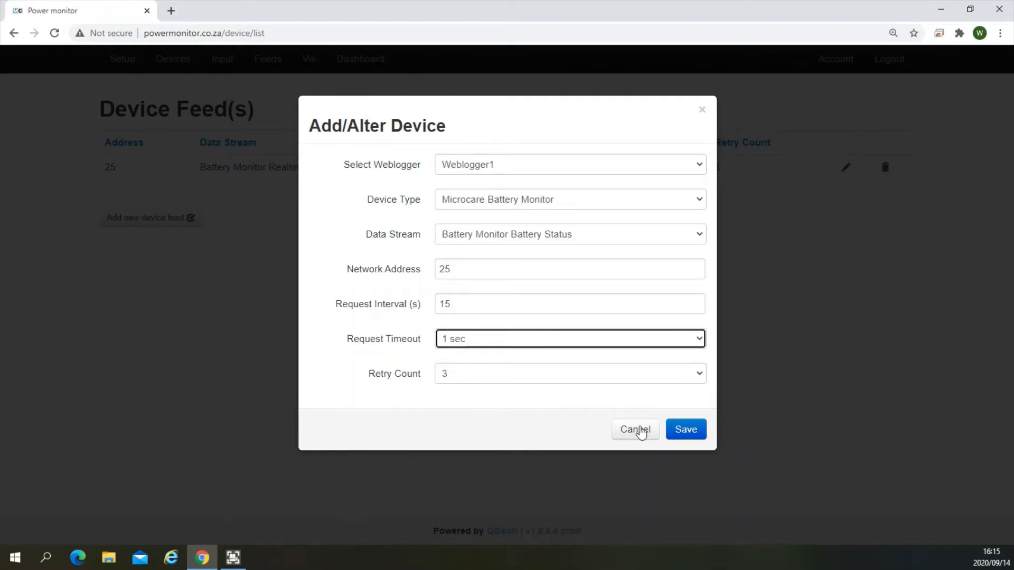
left_click(687, 430)
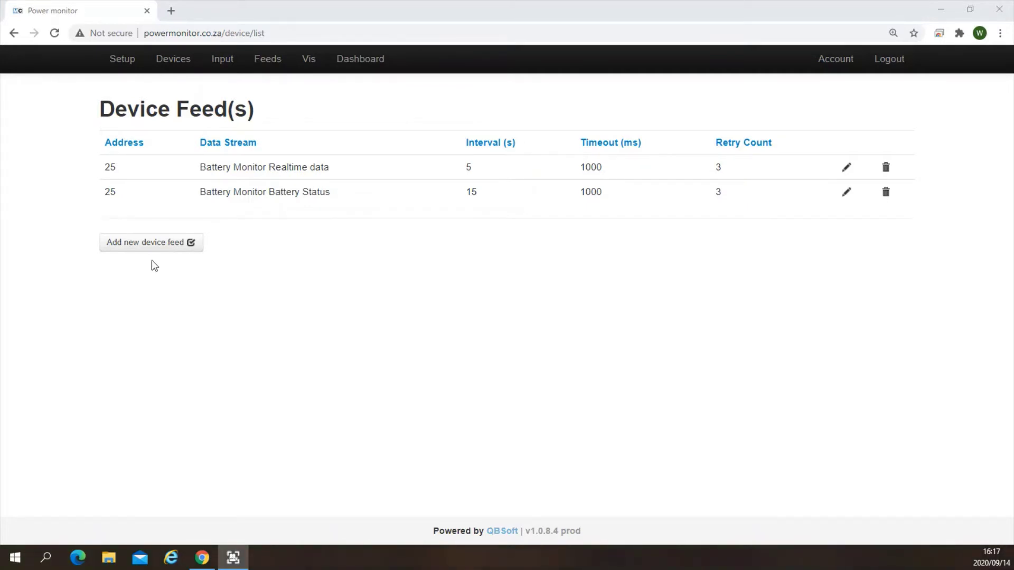
Start a third device feed on Weblogger1 with device type Microcare Battery Monitor and data stream Battery Monitor Log Totals
left_click(145, 247)
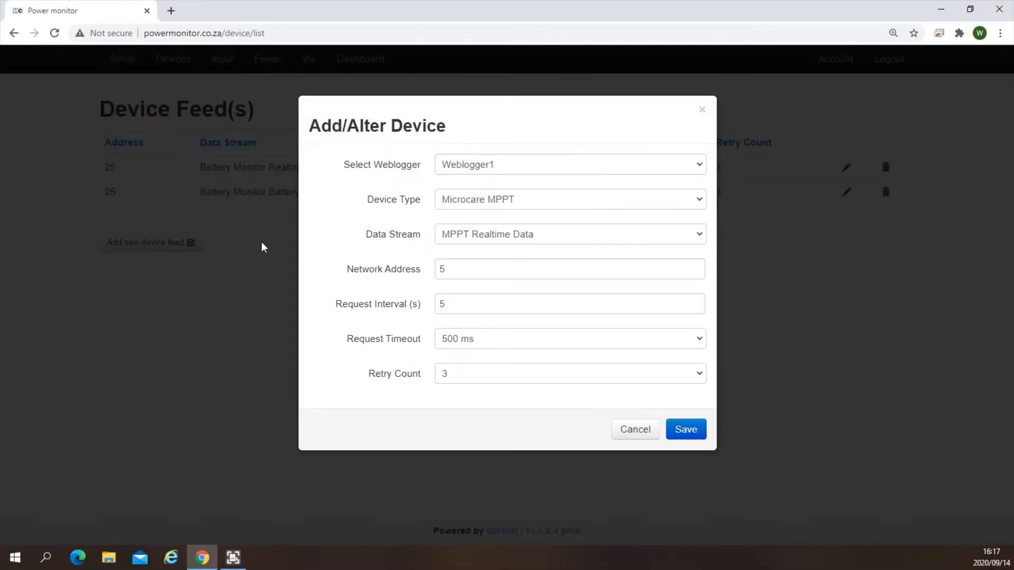
left_click(530, 168)
left_click(520, 181)
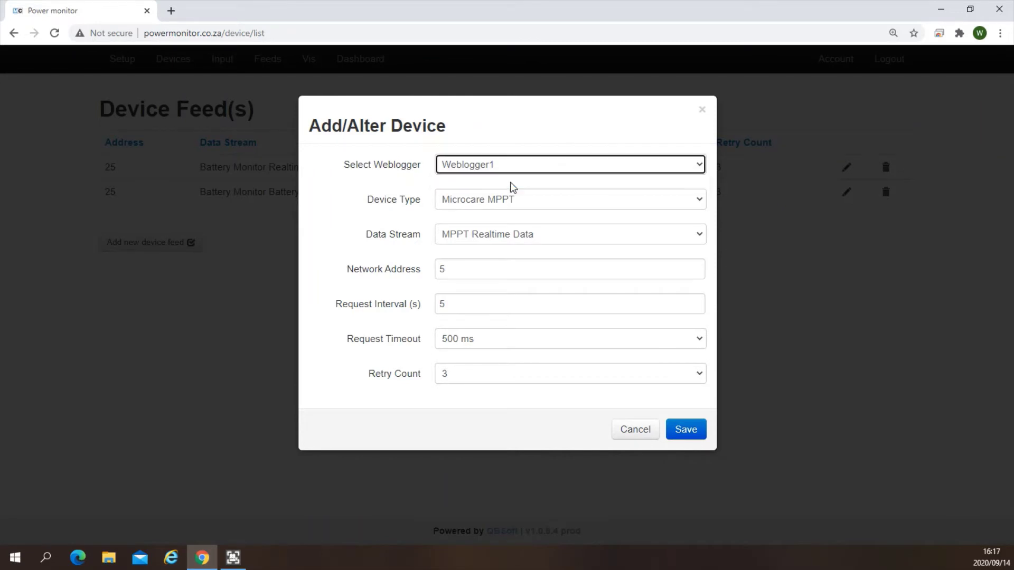
left_click(506, 204)
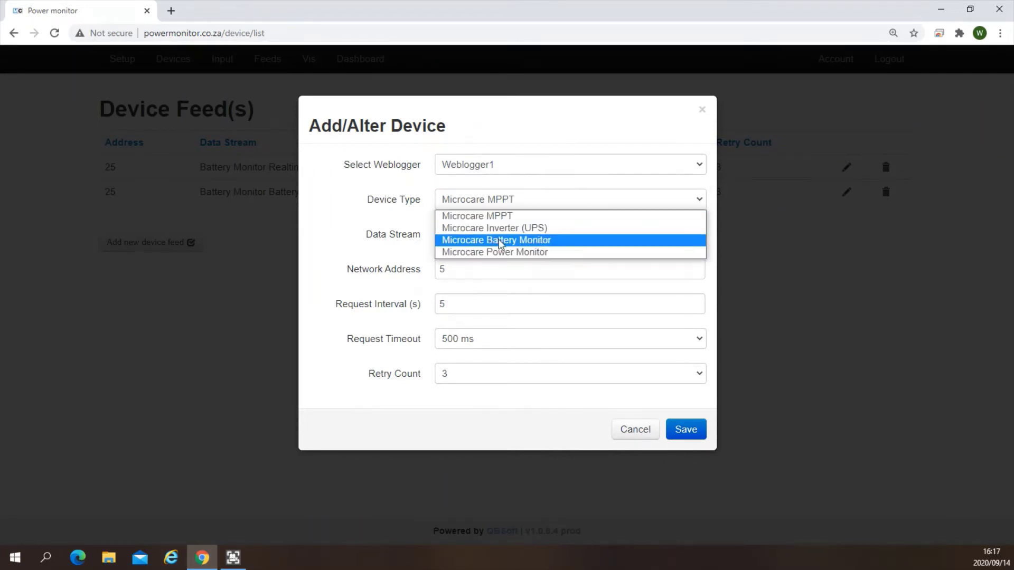
left_click(552, 243)
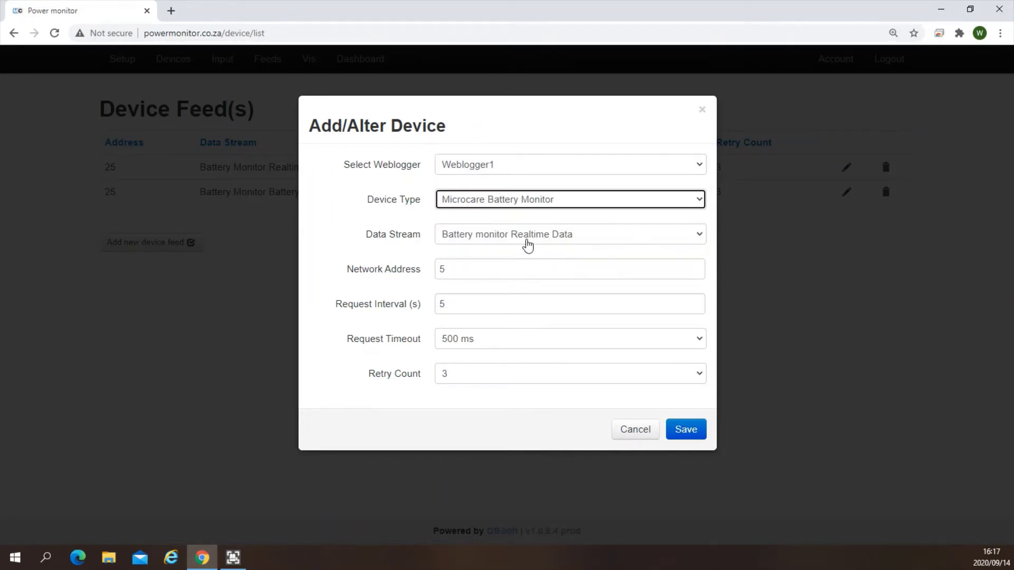
left_click(523, 239)
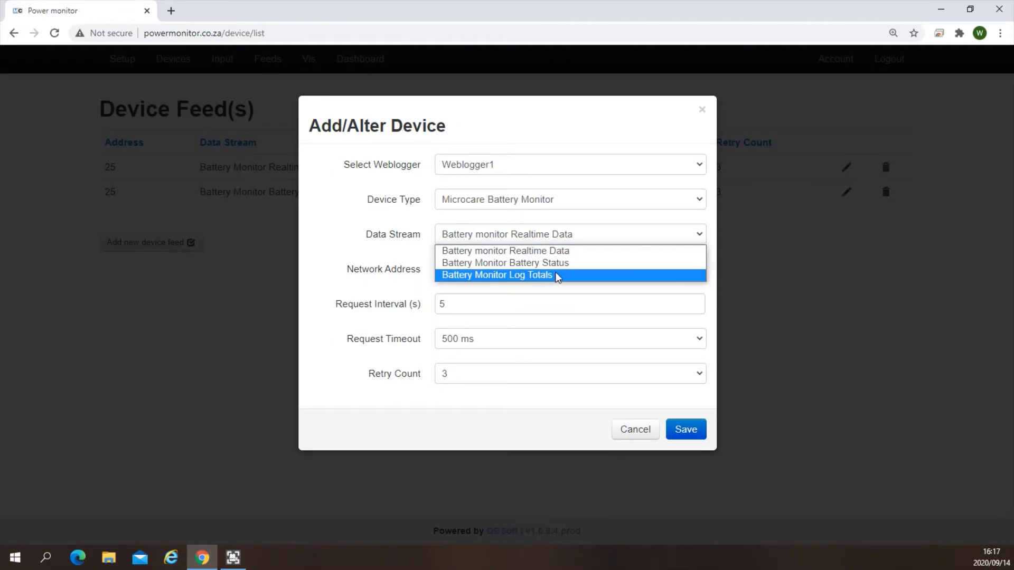
left_click(561, 275)
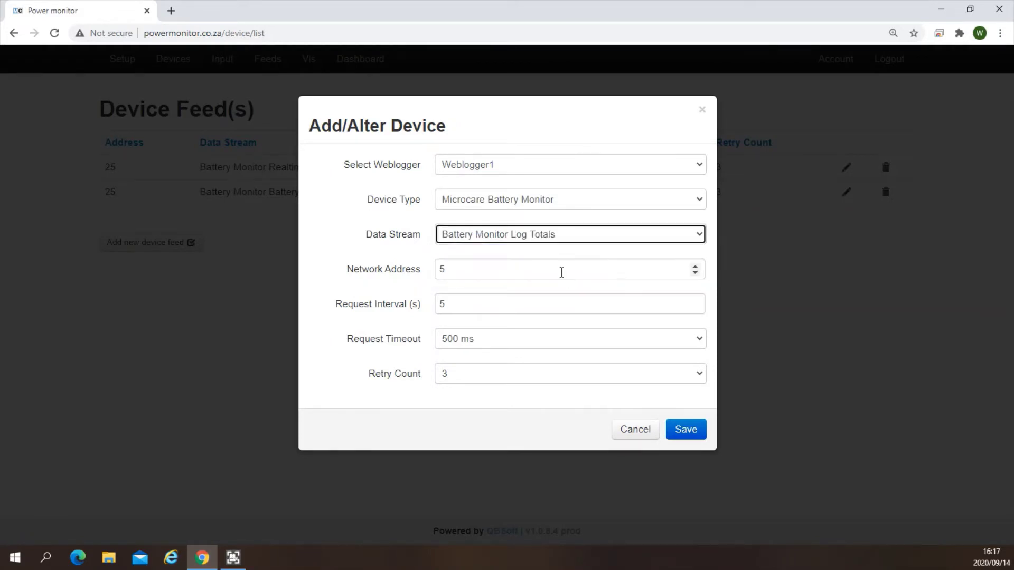
Give the log totals feed network address 25, request interval 25 s and request timeout 1 sec, and save it
left_click(439, 273)
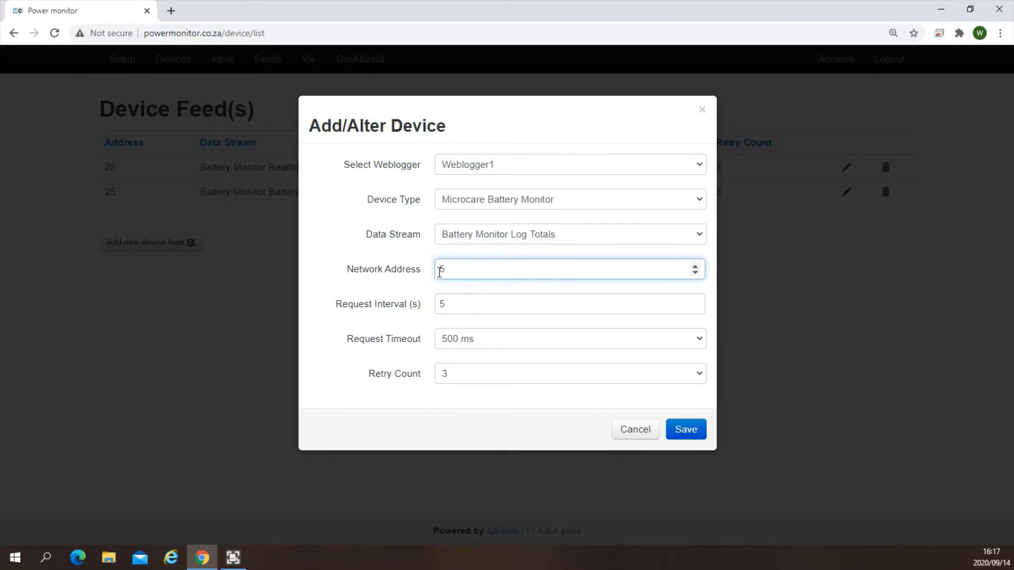
type("2")
left_click(441, 304)
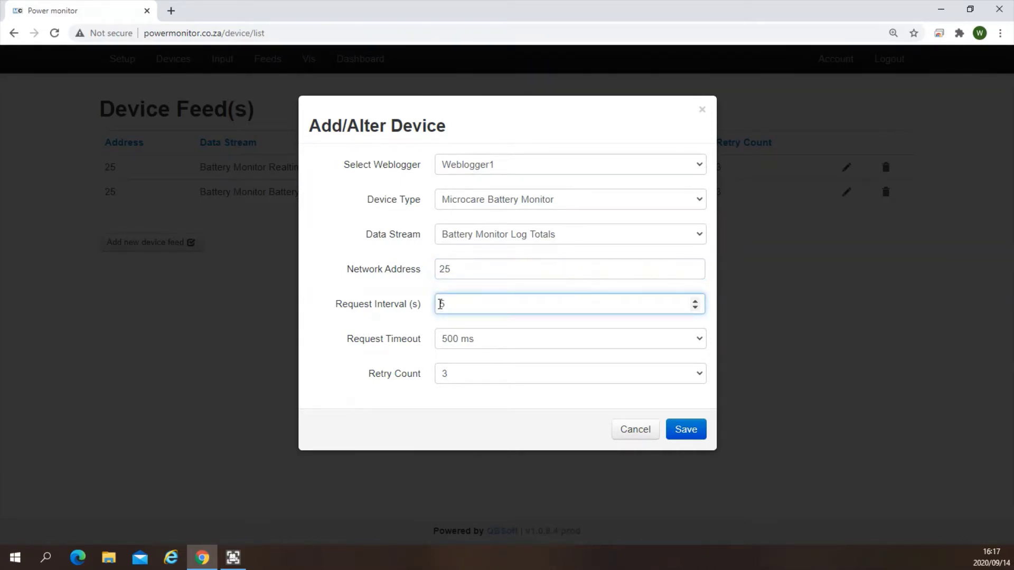
type("2")
left_click(514, 348)
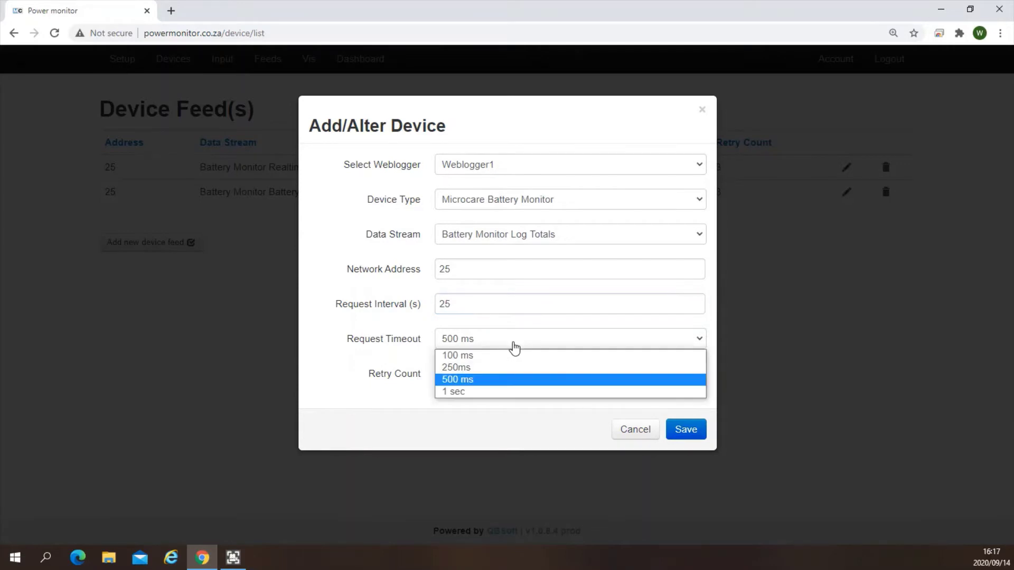
left_click(471, 392)
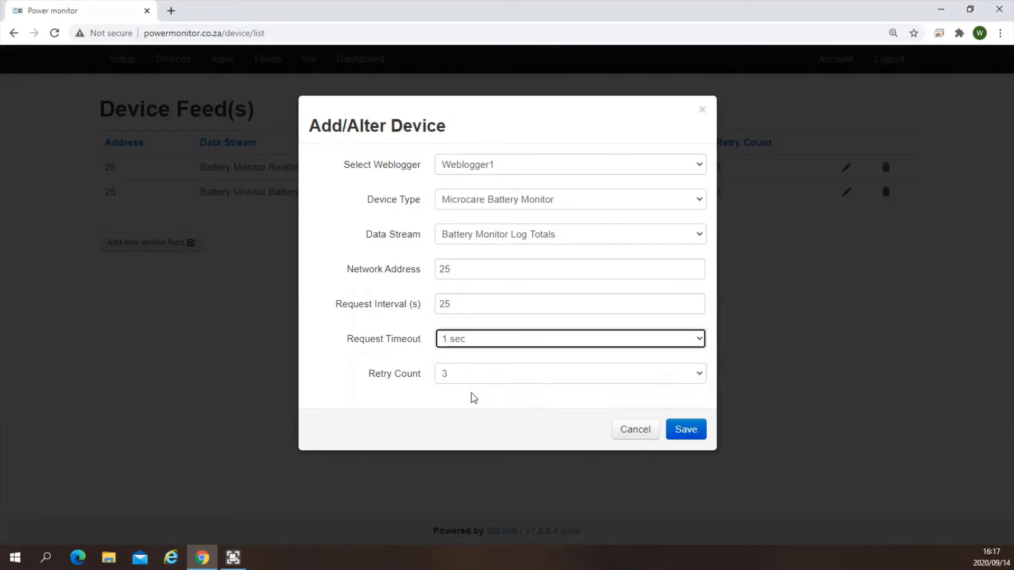
left_click(685, 429)
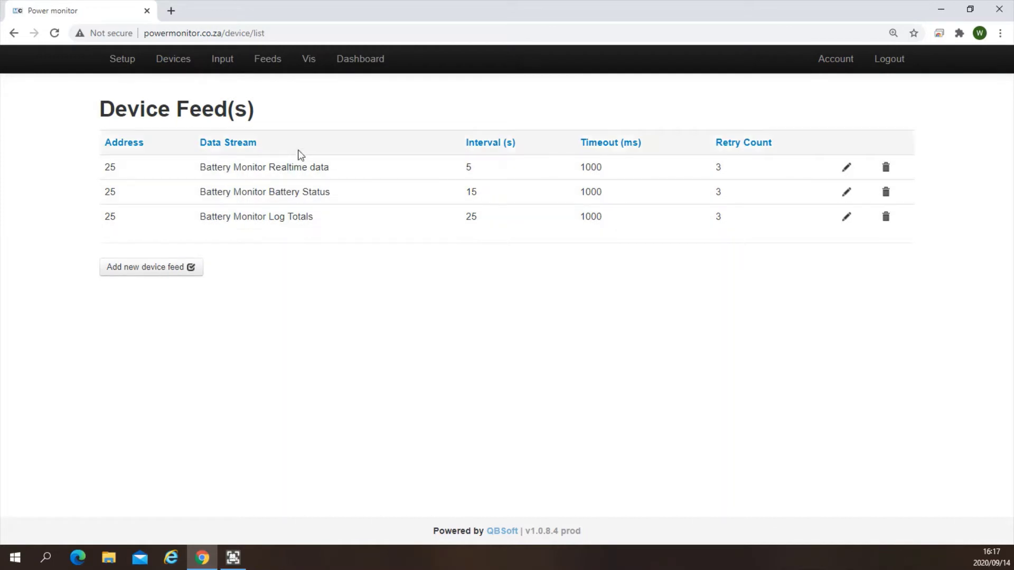
Check the incoming battery monitor realtime data and battery status values on the inputs page
left_click(227, 66)
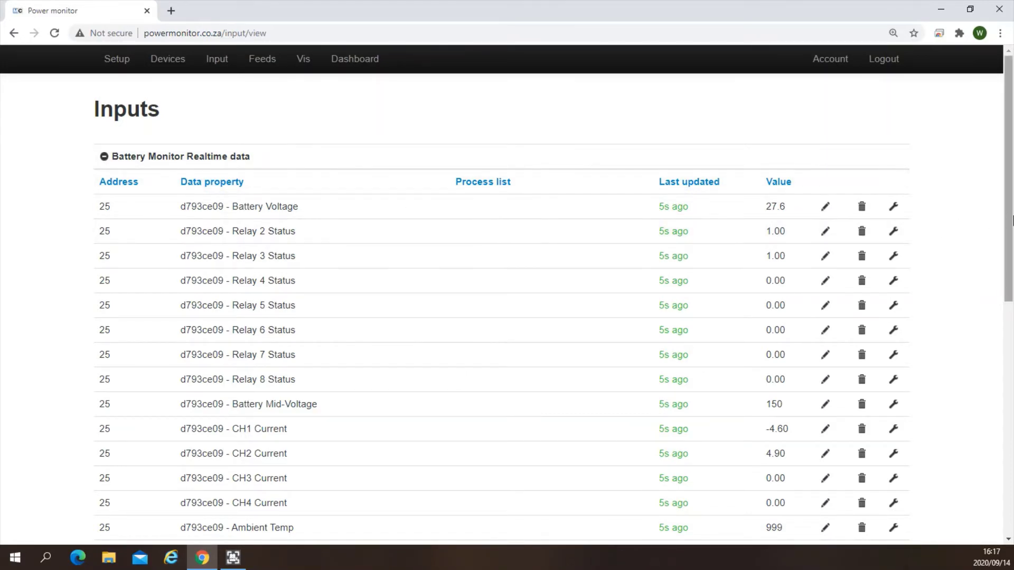
scroll(1007, 254, "down", 1)
scroll(996, 343, "down", 5)
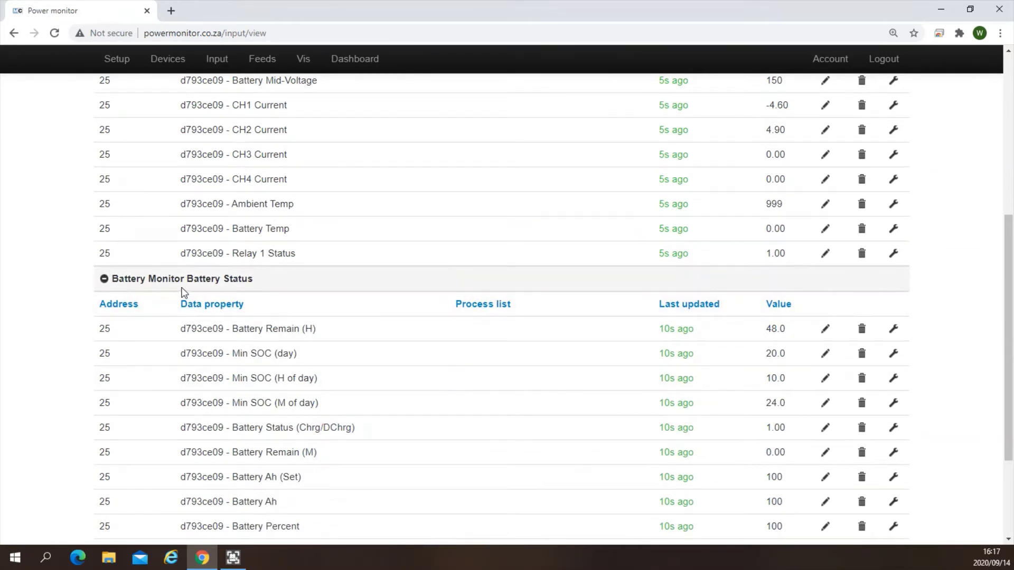
Review the configured device feeds and the incoming realtime, battery status and log totals values on the inputs page
scroll(490, 382, "down", 3)
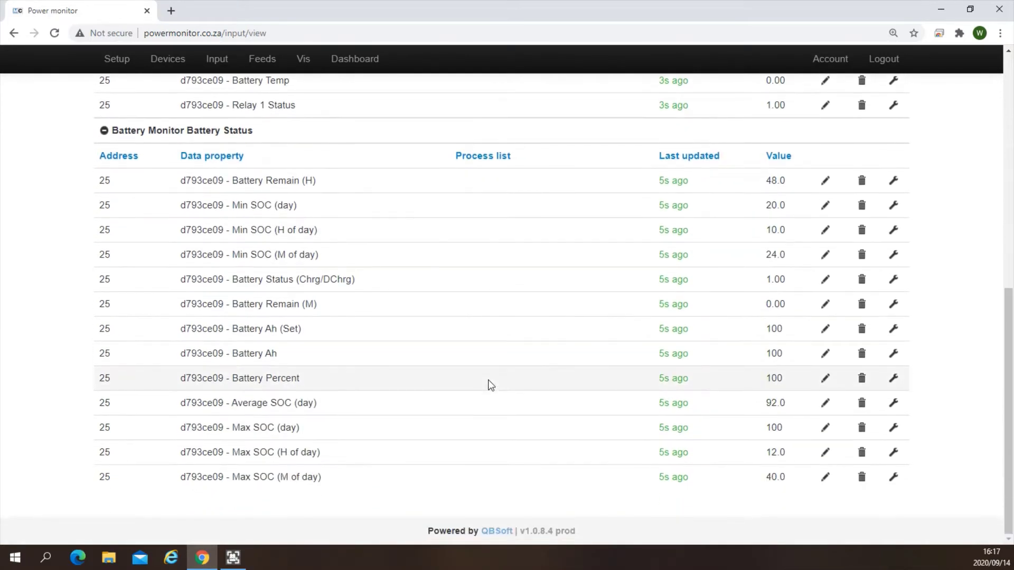
scroll(487, 380, "up", 11)
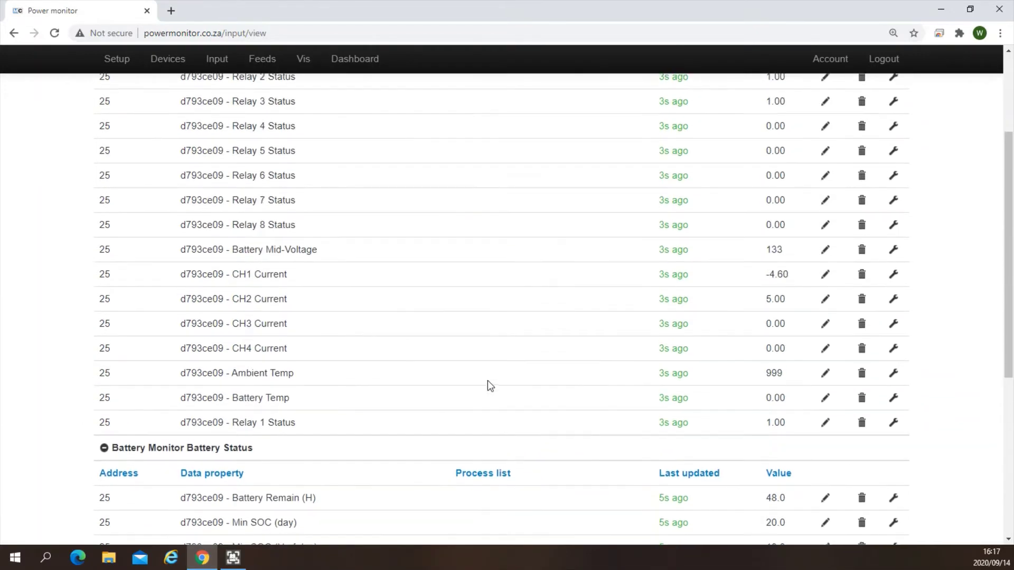
scroll(487, 380, "down", 10)
scroll(486, 380, "up", 9)
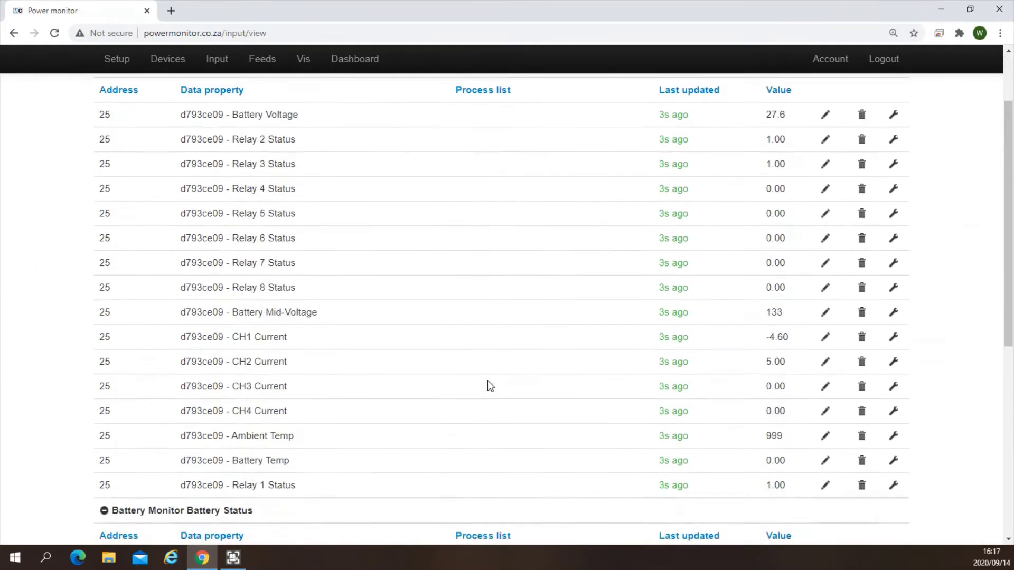
left_click(170, 60)
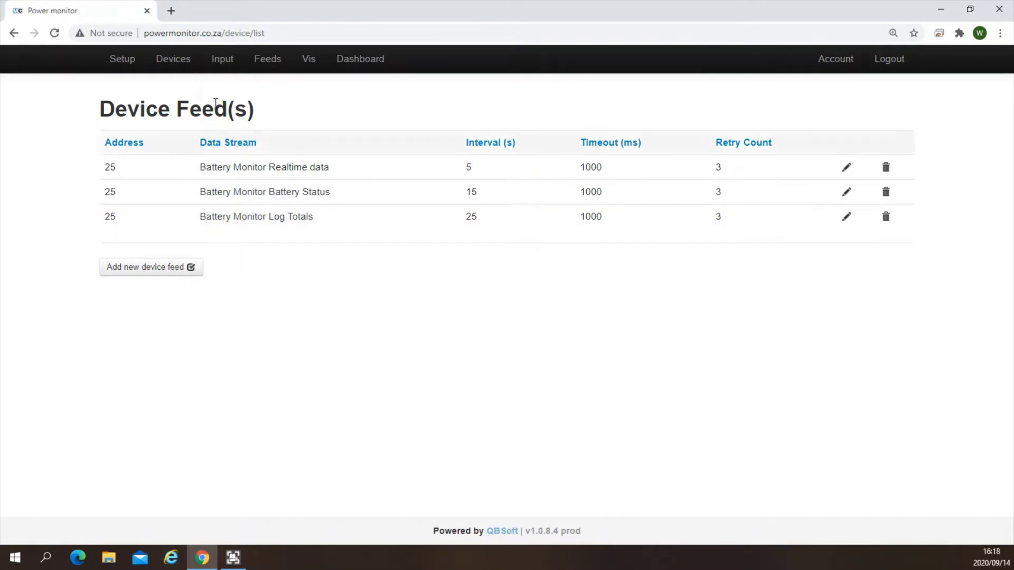
left_click(222, 60)
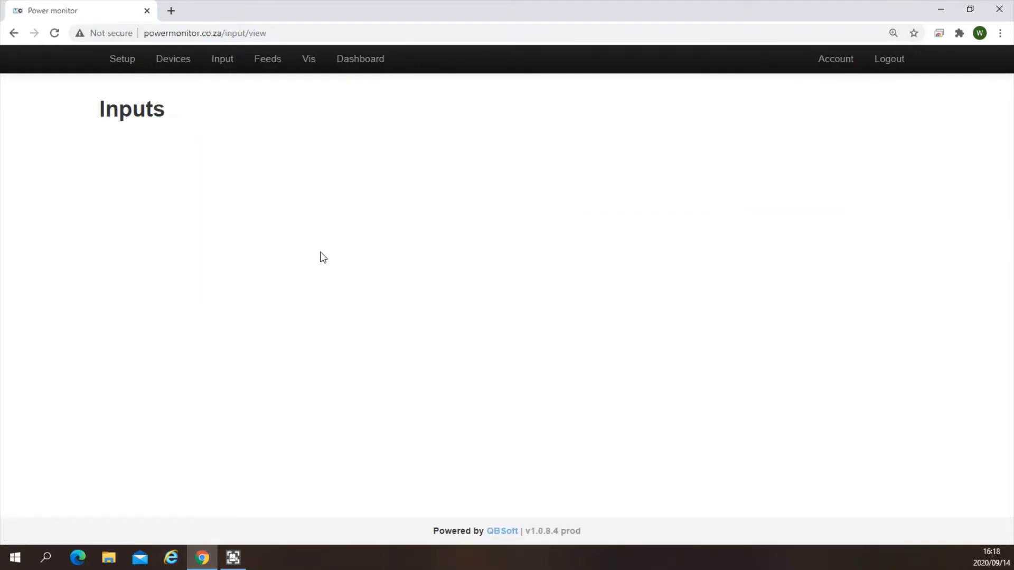
scroll(316, 251, "down", 12)
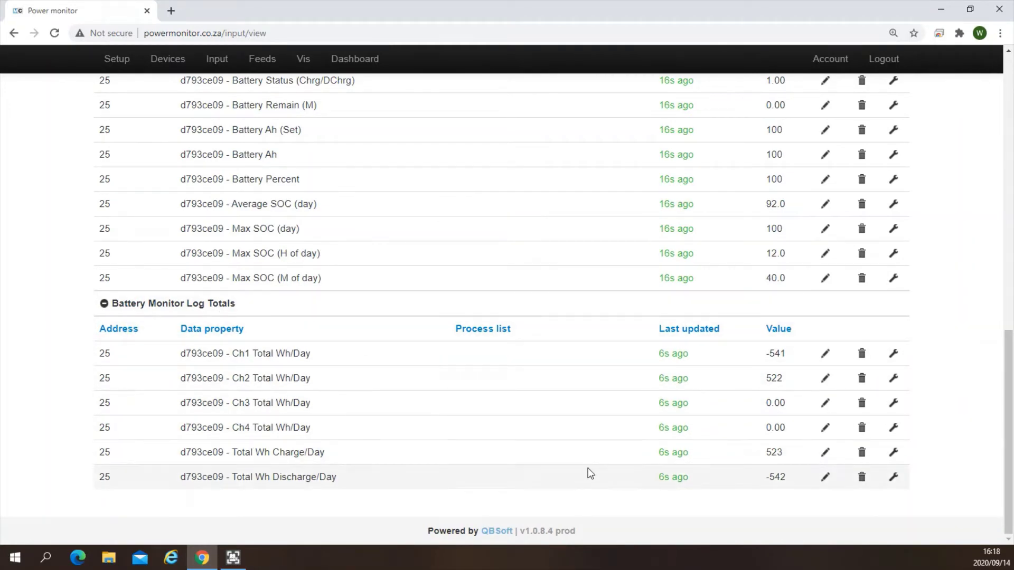
scroll(590, 471, "up", 10)
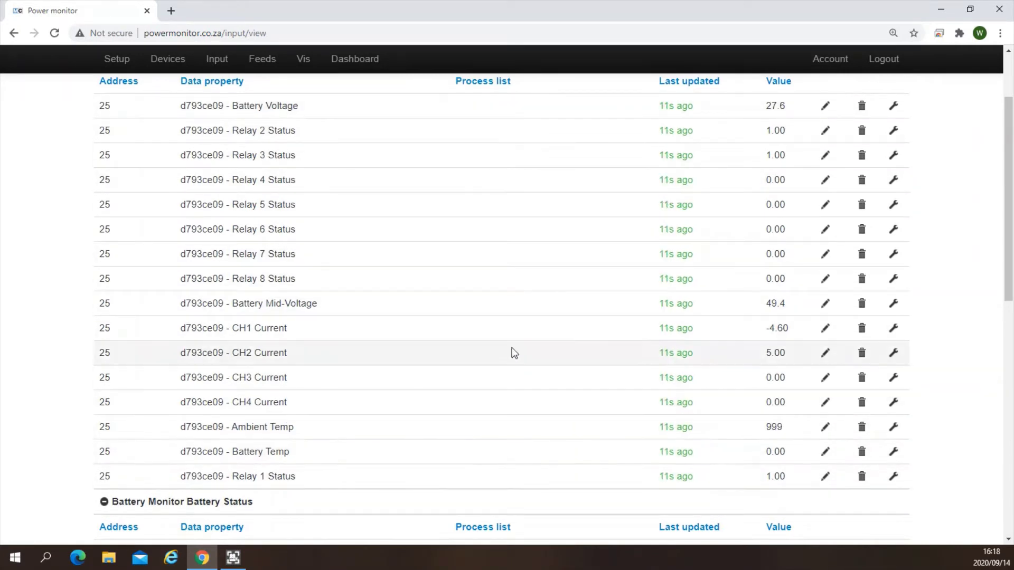
scroll(512, 349, "up", 2)
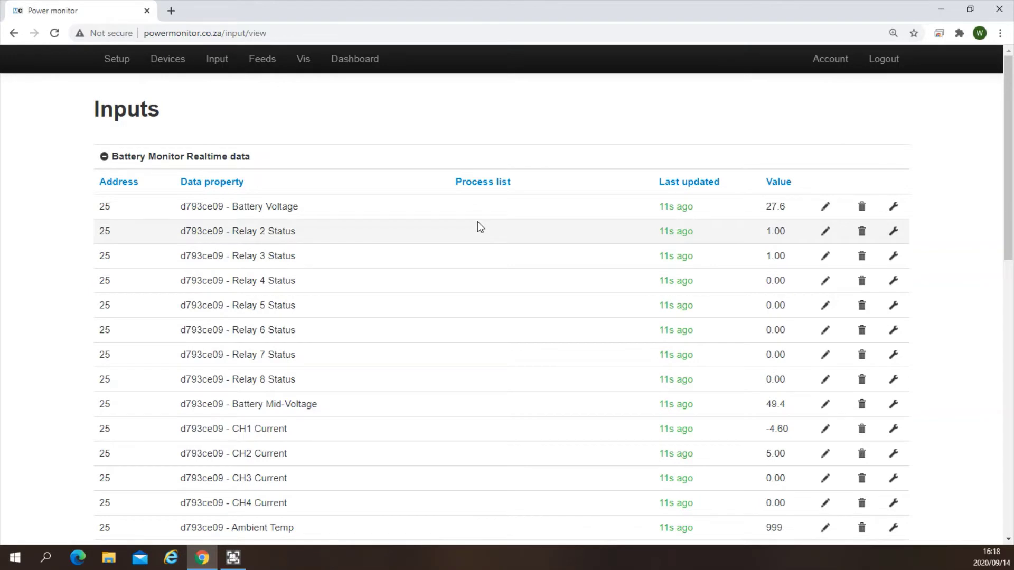
Log the Battery Voltage input to a new feed in V, replacing the device ID prefix in the feed name with BM
left_click(893, 207)
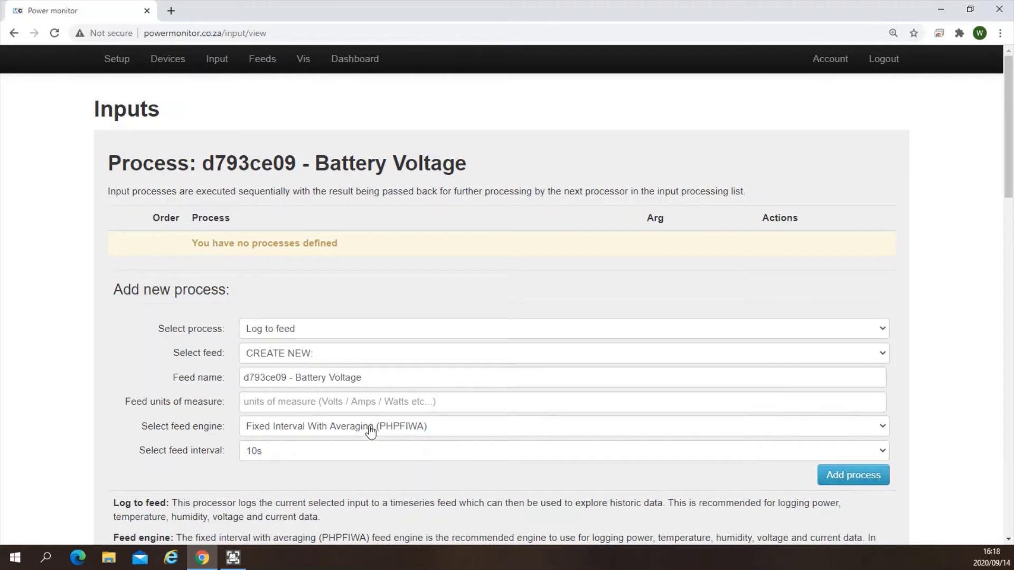
left_click(290, 402)
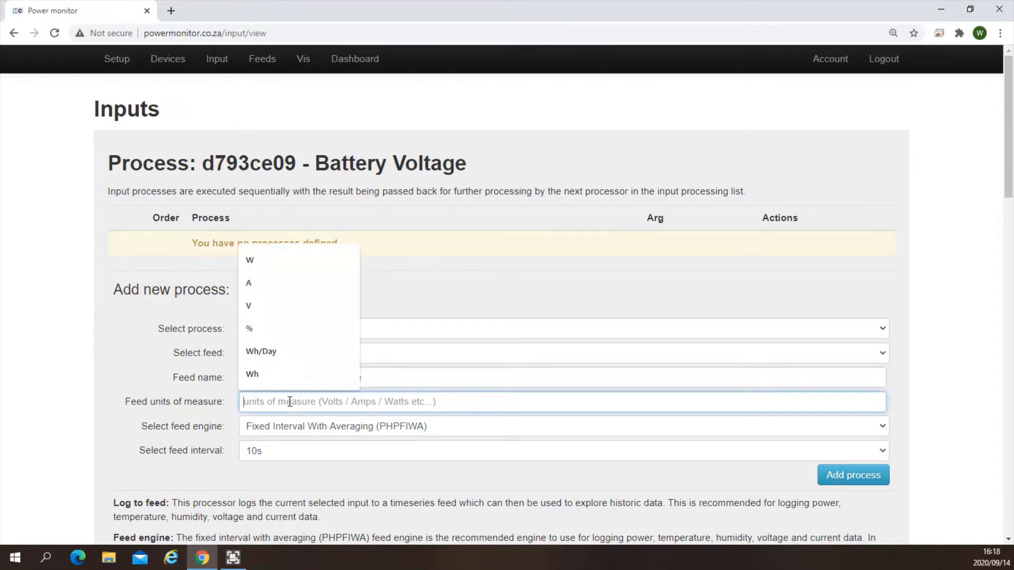
left_click(262, 302)
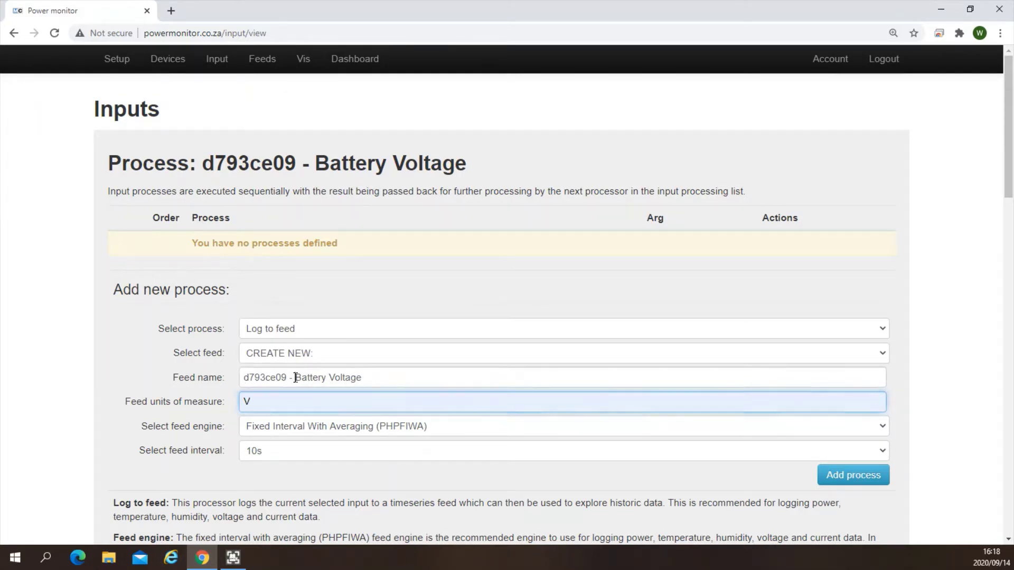
left_click_drag(296, 377, 189, 375)
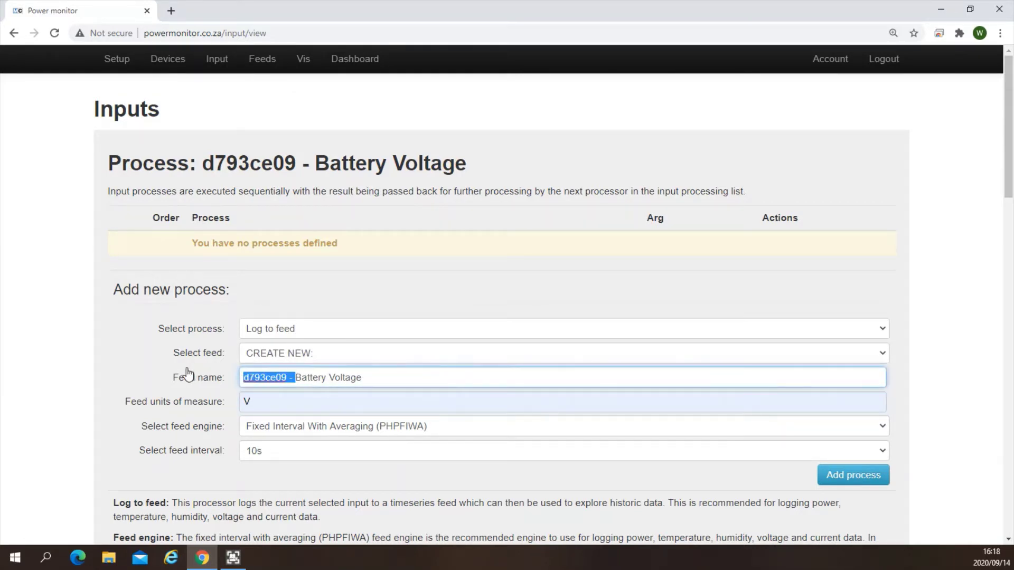
type("BM")
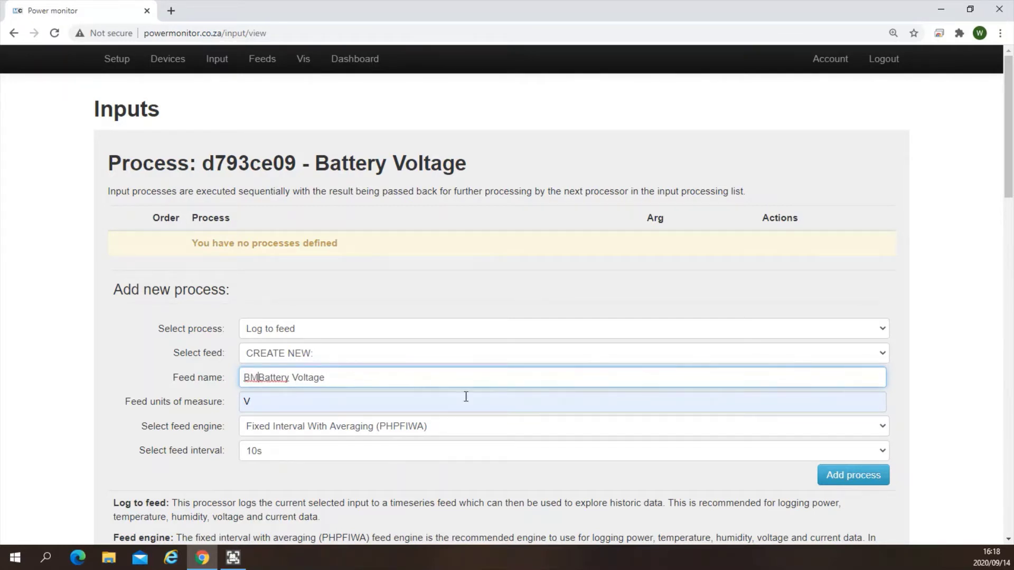
left_click(846, 477)
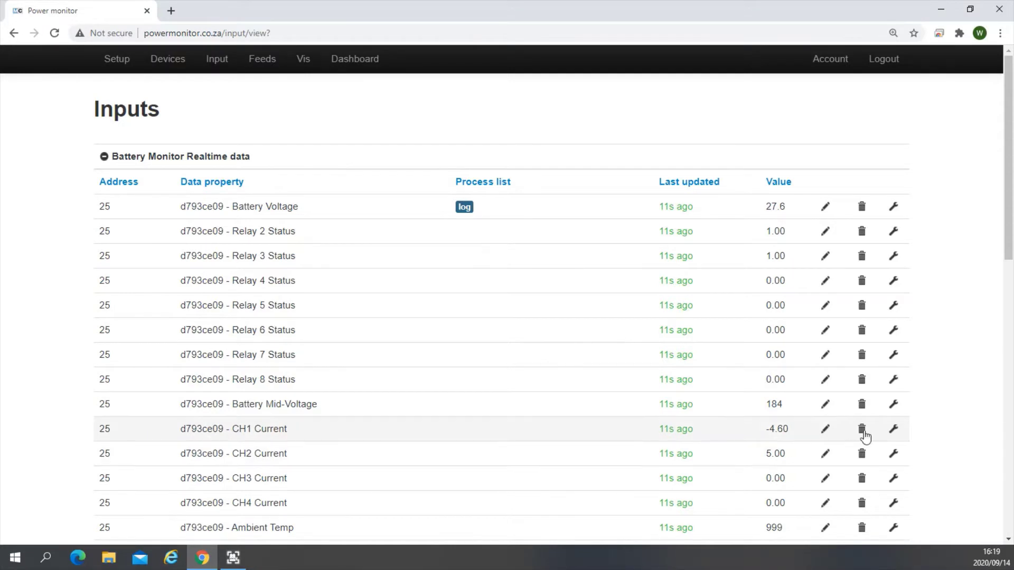
Log the CH1 Current input to a new feed with units A and a 10s interval
left_click(893, 431)
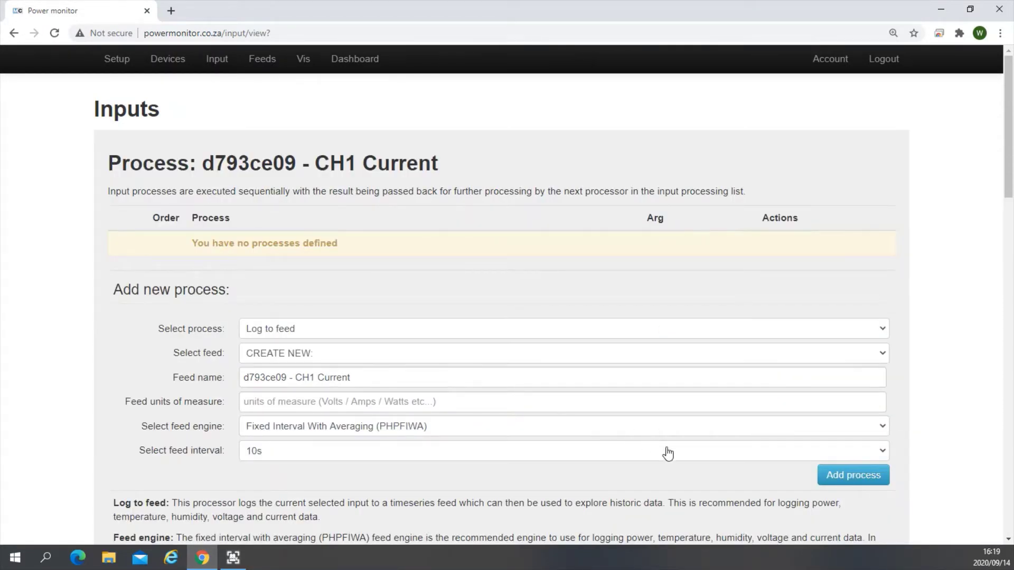
left_click(278, 403)
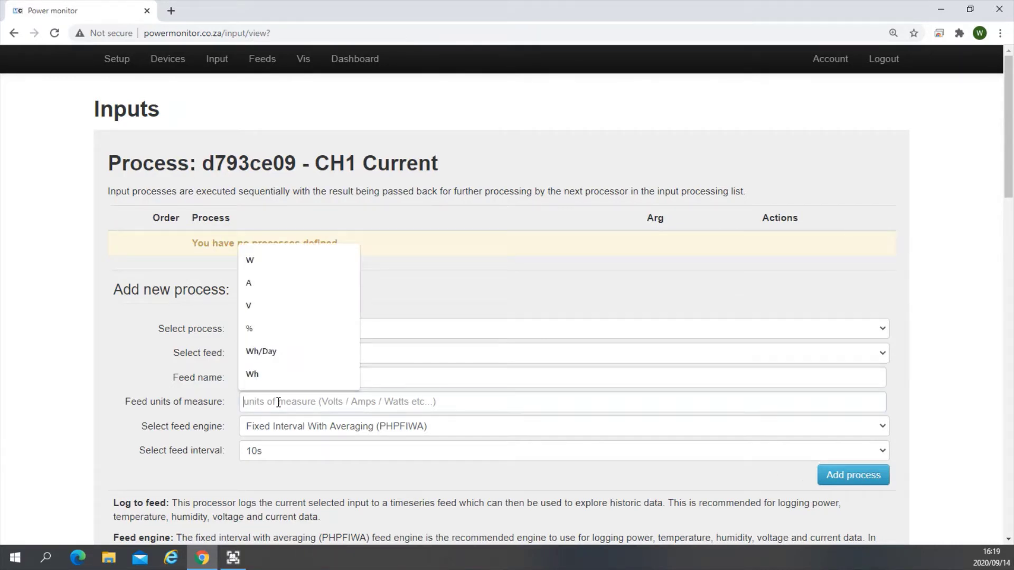
left_click(268, 288)
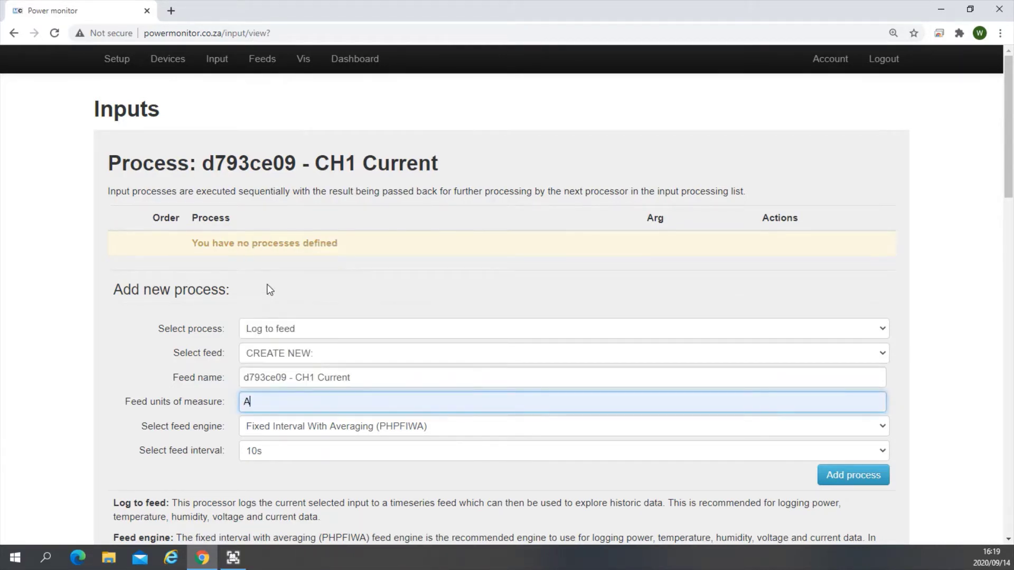
left_click(839, 486)
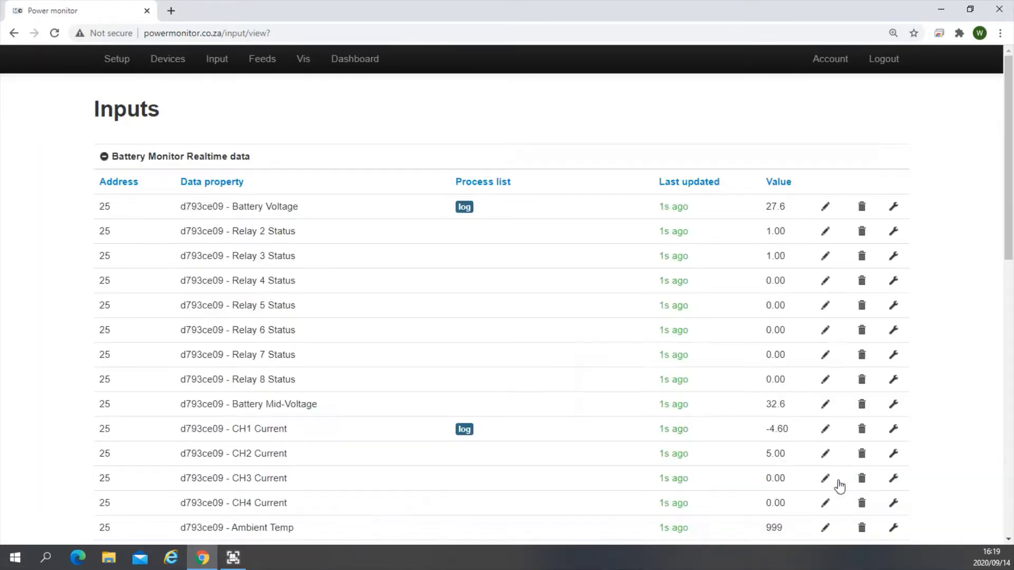
Log the CH2 Current input to a new feed with units A, and return to the inputs list
left_click(895, 457)
left_click(267, 404)
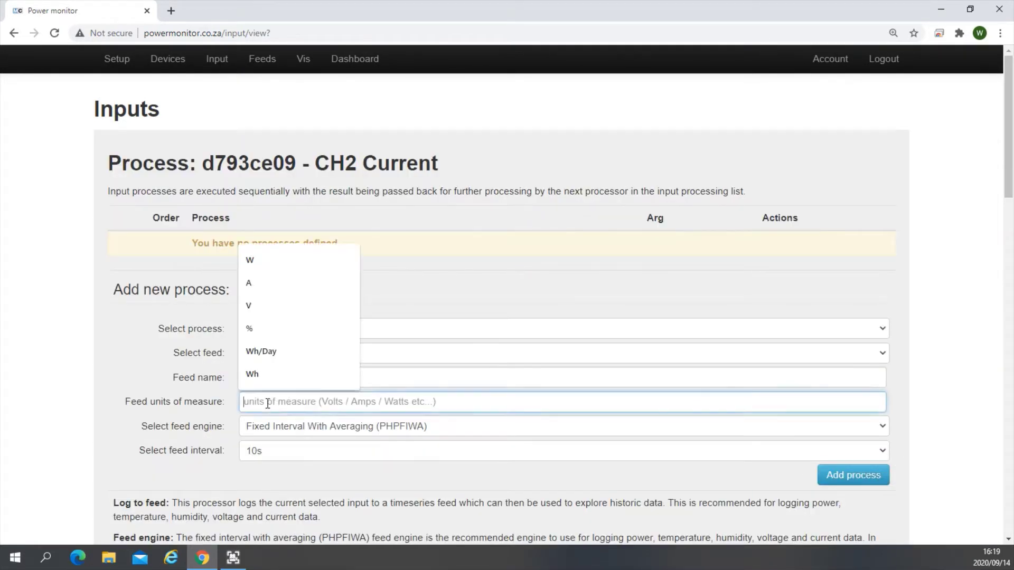
left_click(264, 289)
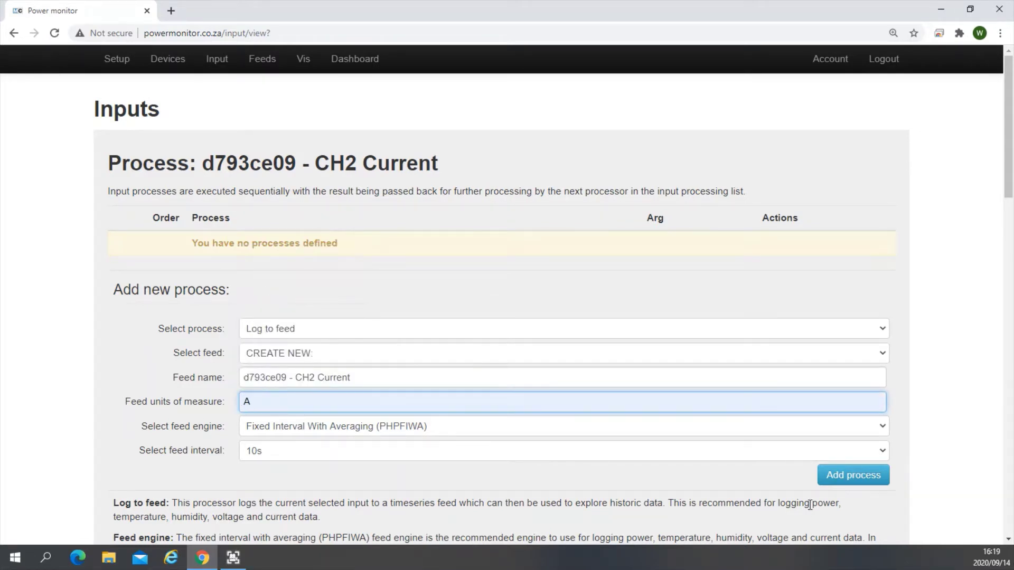
left_click(841, 478)
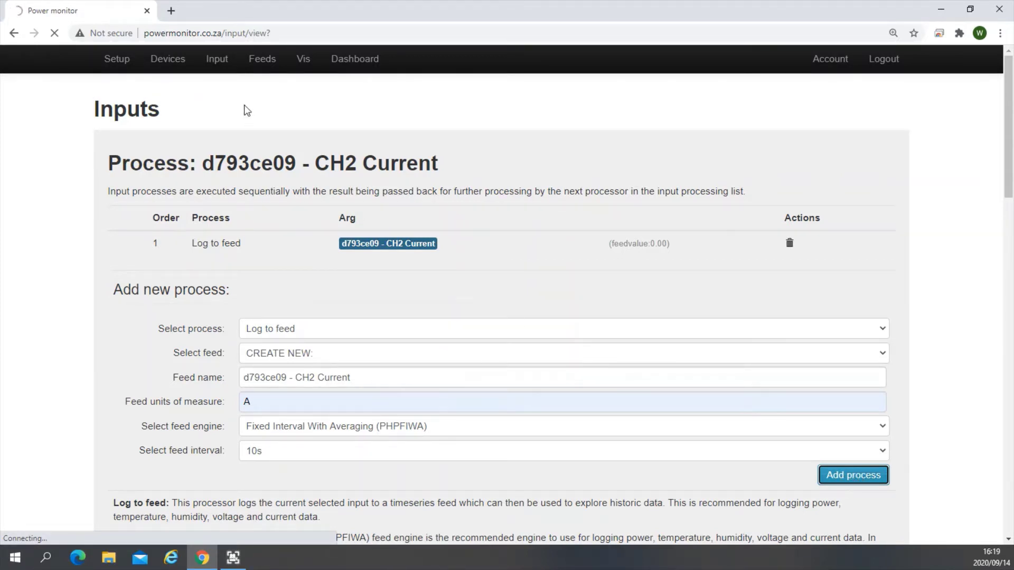
left_click(218, 59)
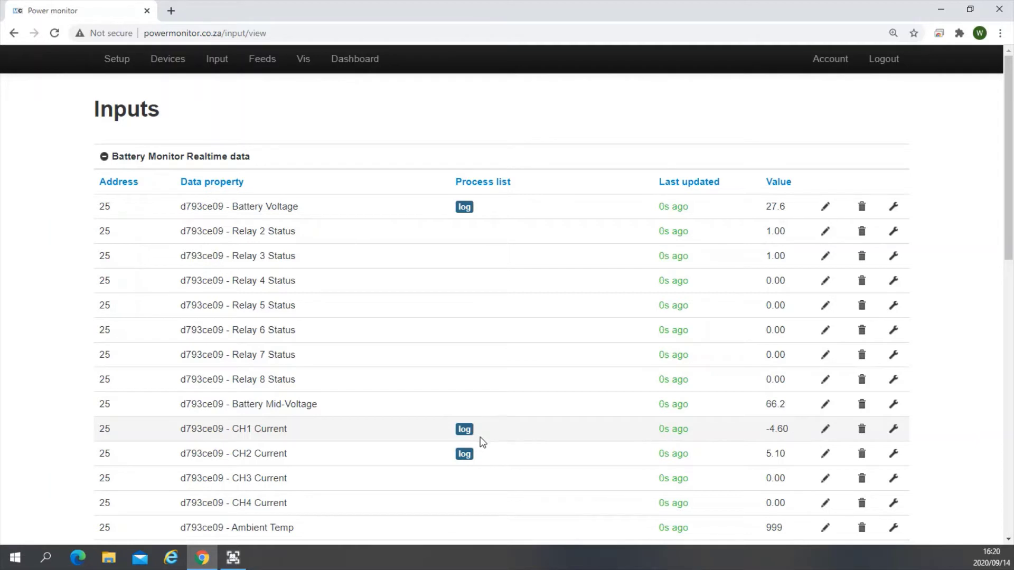
Add an x input process to CH1 Current that multiplies it by the Node 25:1 Battery Voltage input
left_click(893, 430)
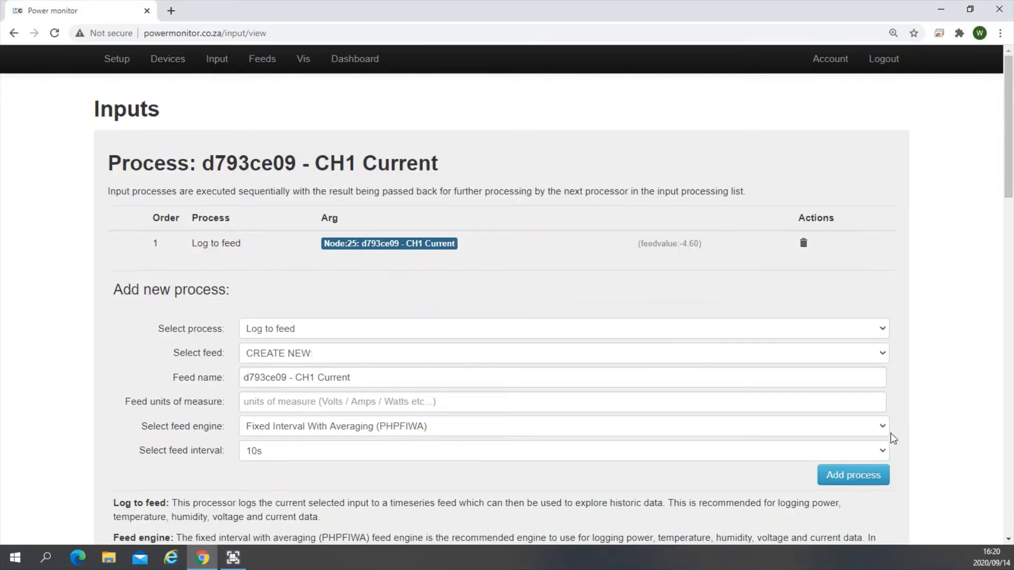
left_click(329, 332)
scroll(304, 164, "down", 1)
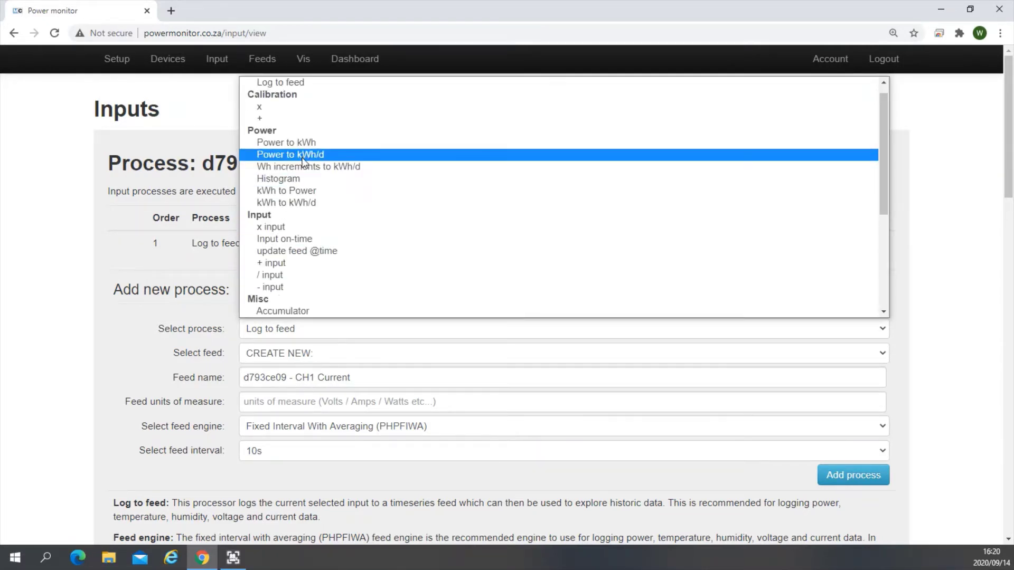
left_click(294, 228)
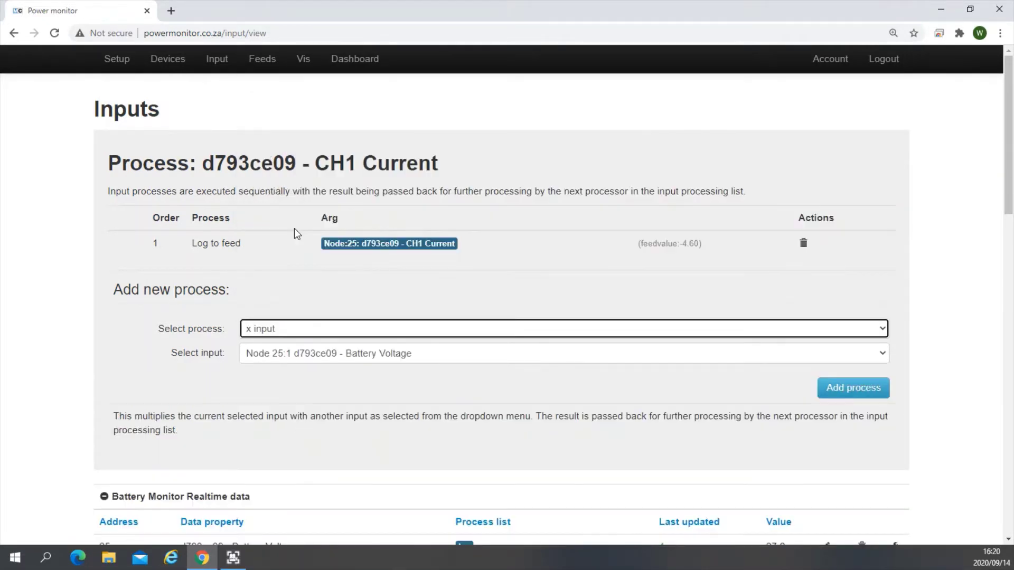
left_click(448, 362)
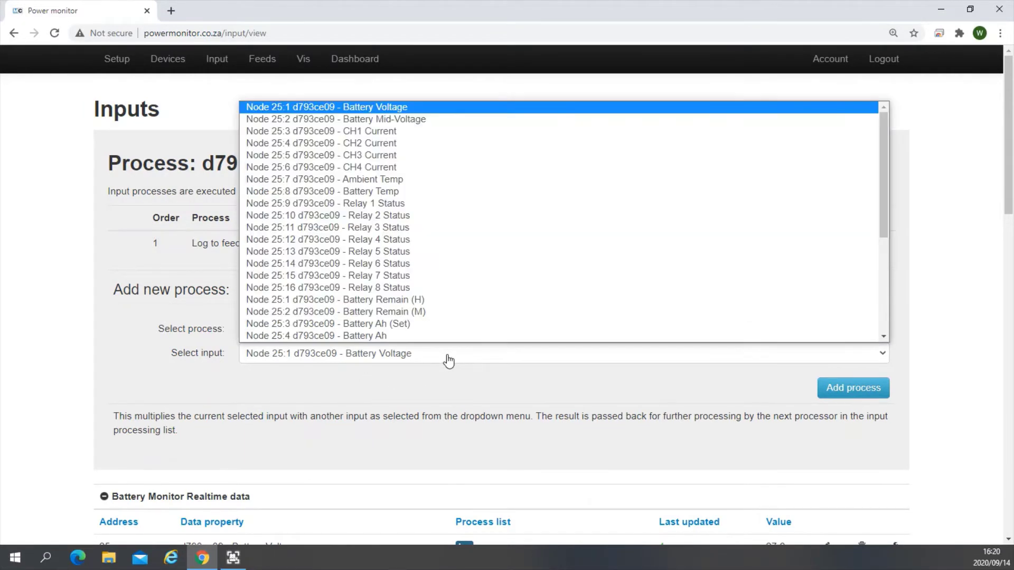
scroll(402, 211, "down", 1)
scroll(389, 115, "up", 1)
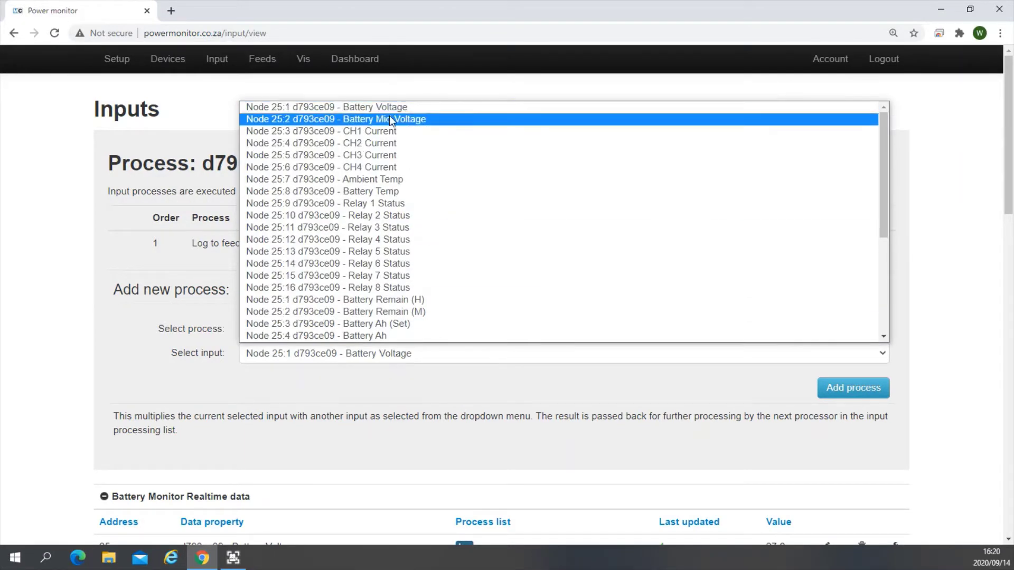
left_click(392, 108)
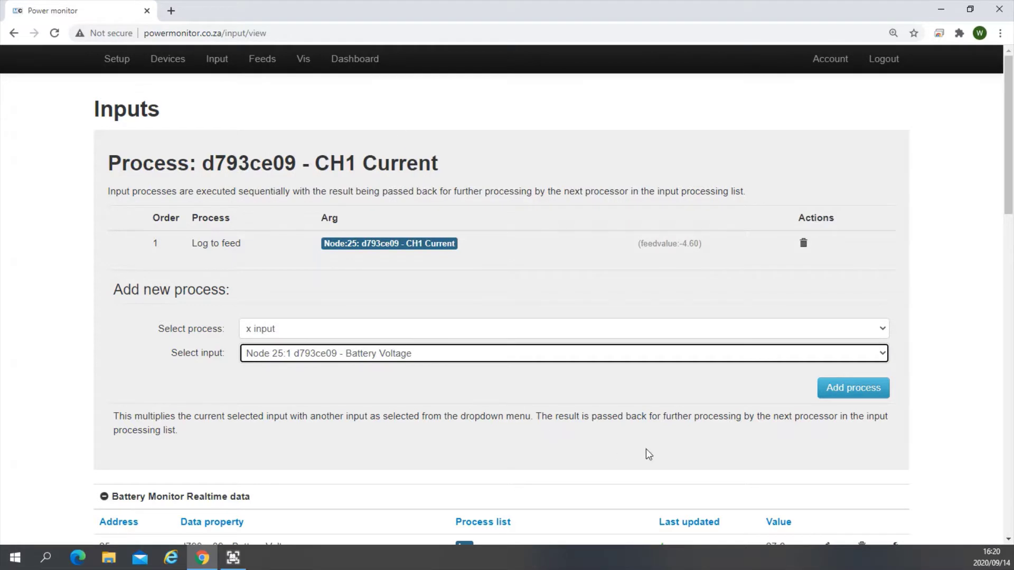
left_click(841, 393)
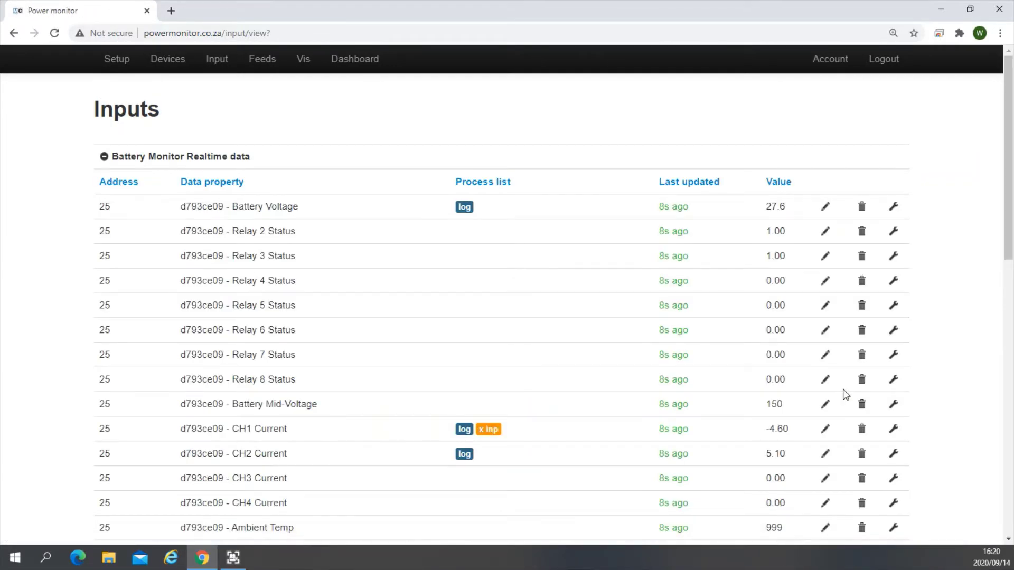
Add an x input process to CH2 Current that multiplies it by the Node 25:1 Battery Voltage input
left_click(892, 453)
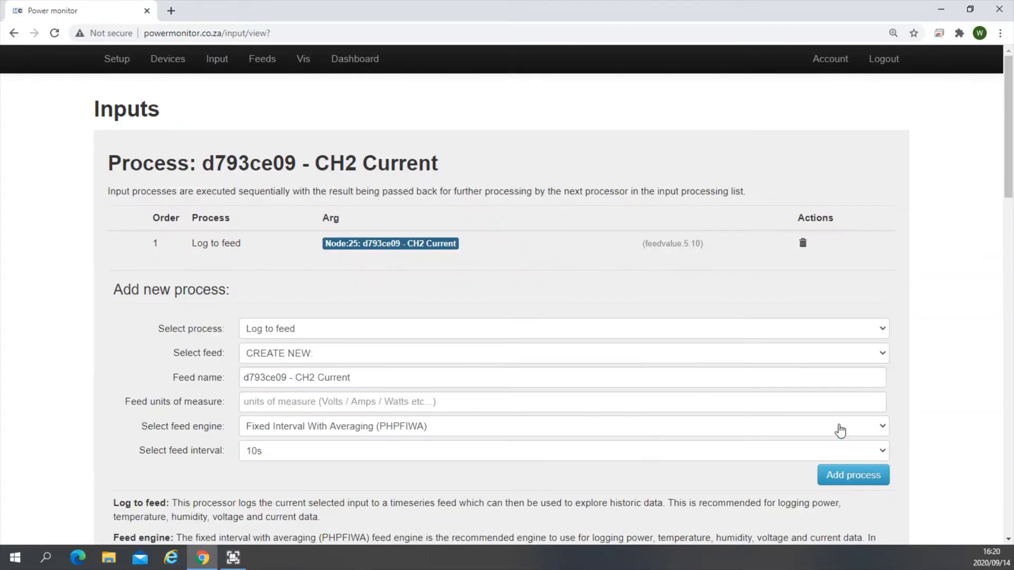
left_click(319, 337)
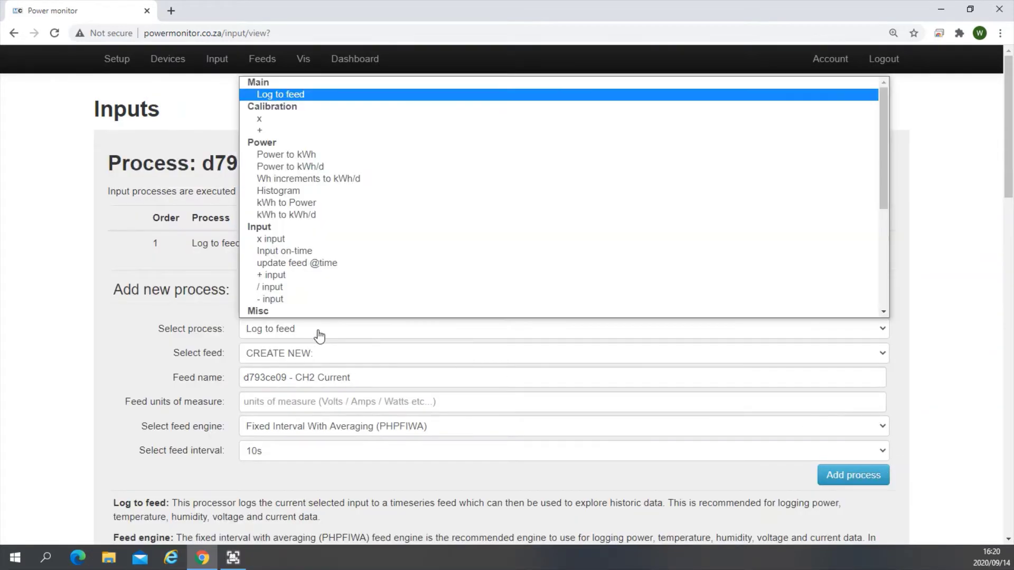
left_click(303, 238)
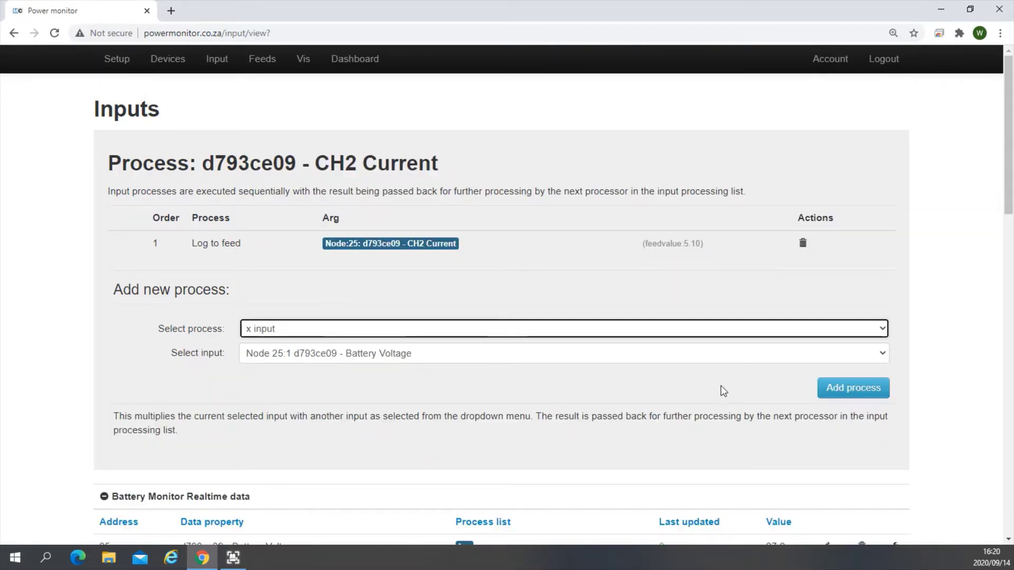
left_click(855, 389)
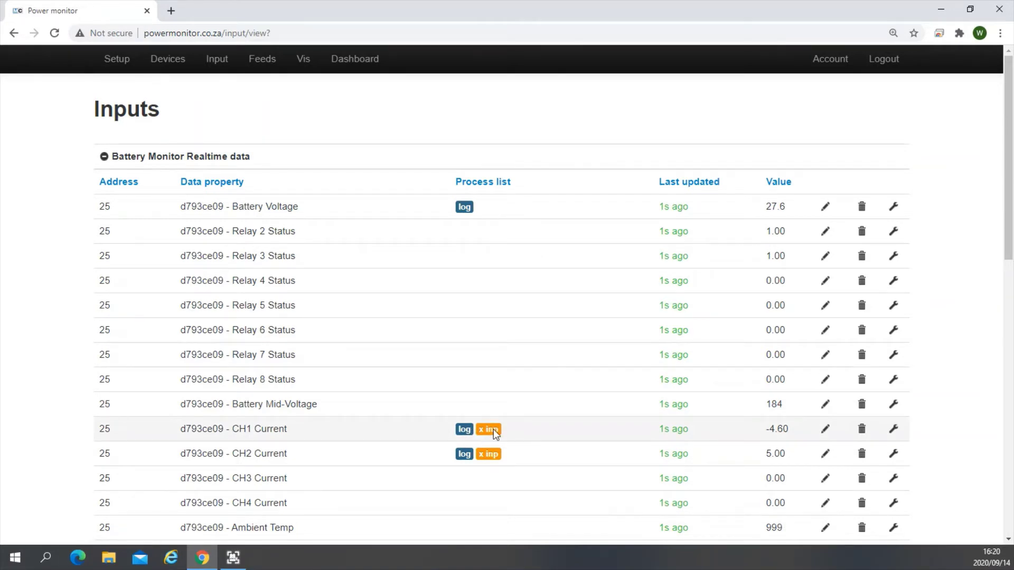
Add a Log to feed process to CH1 Current that creates a new feed named InvPower with units W
left_click(892, 429)
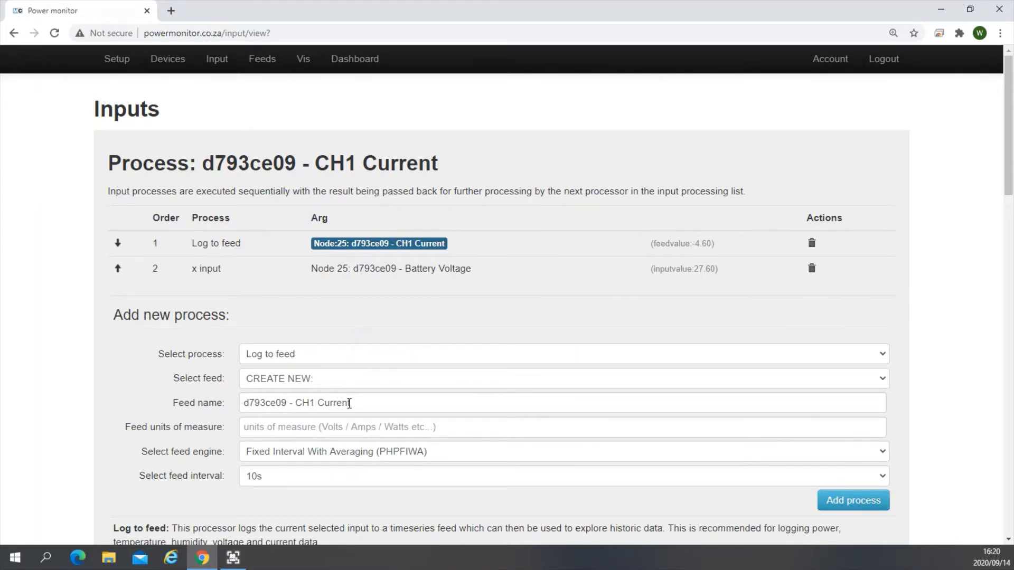
left_click_drag(356, 404, 209, 400)
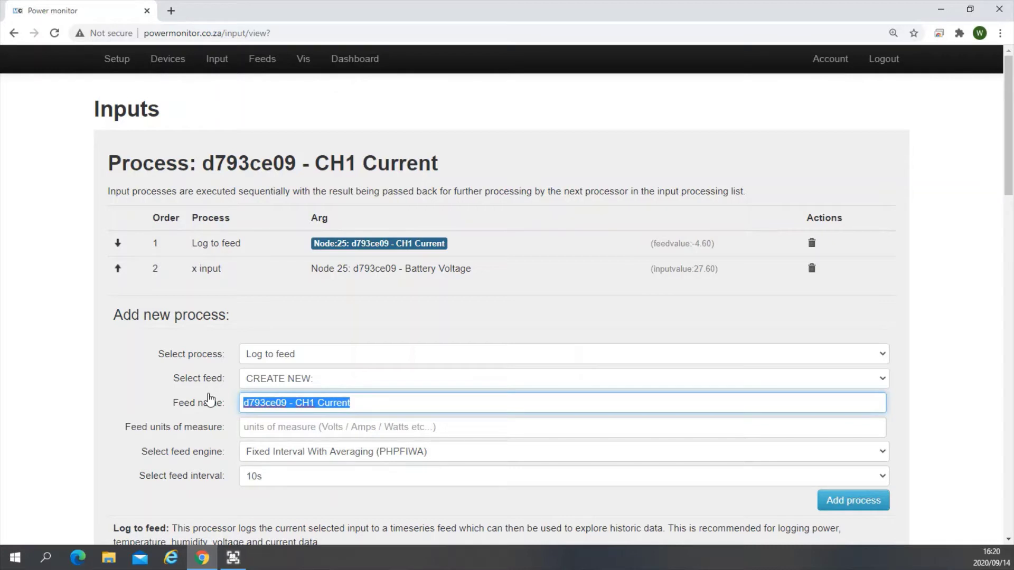
type("InvPower")
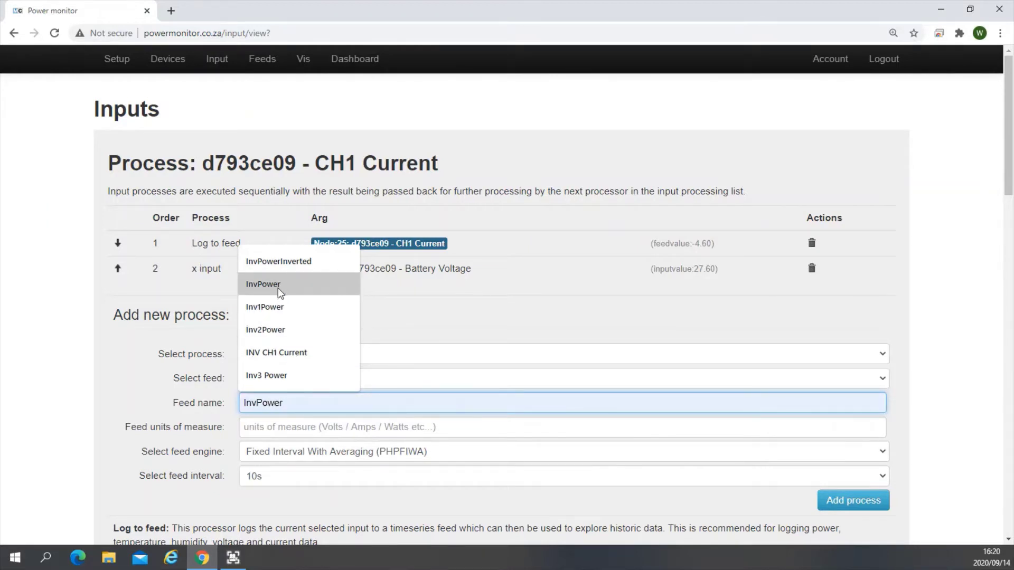
left_click(278, 287)
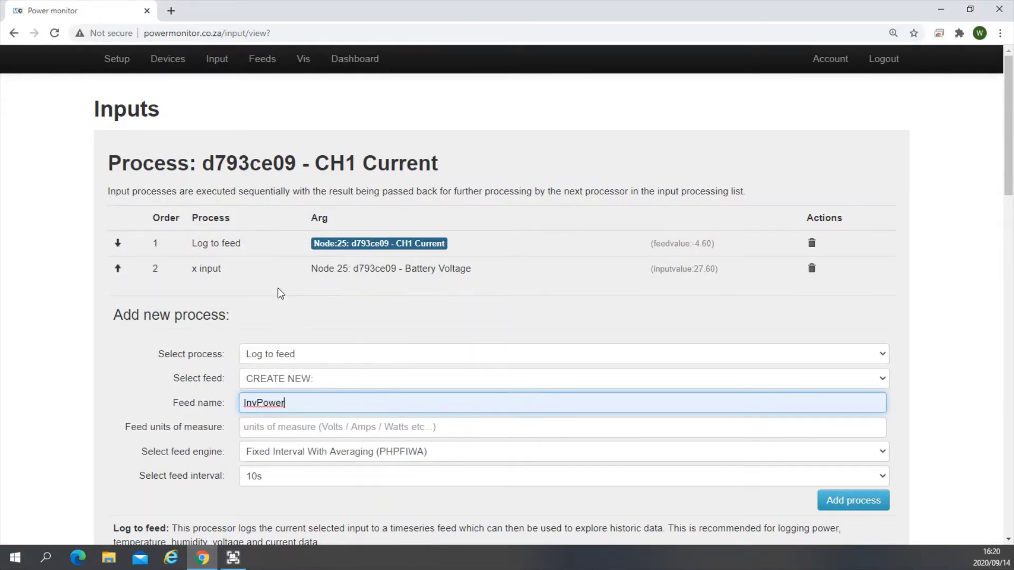
left_click(267, 427)
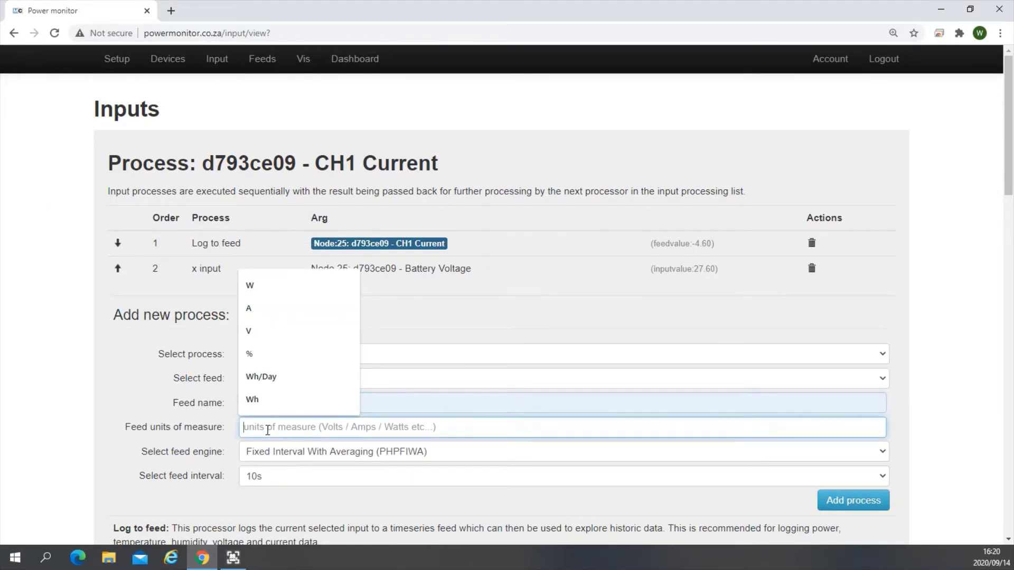
left_click(259, 288)
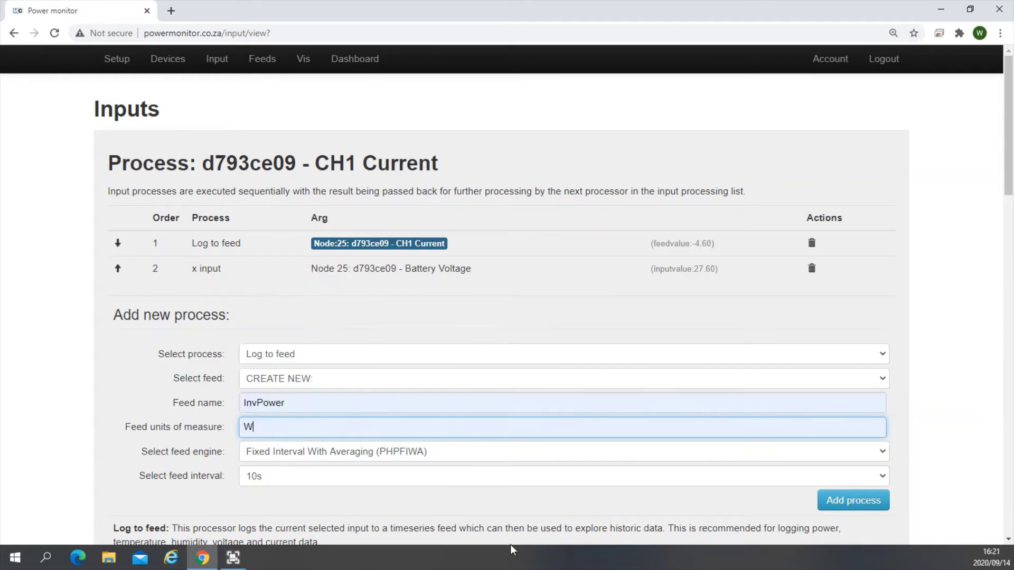
left_click(859, 506)
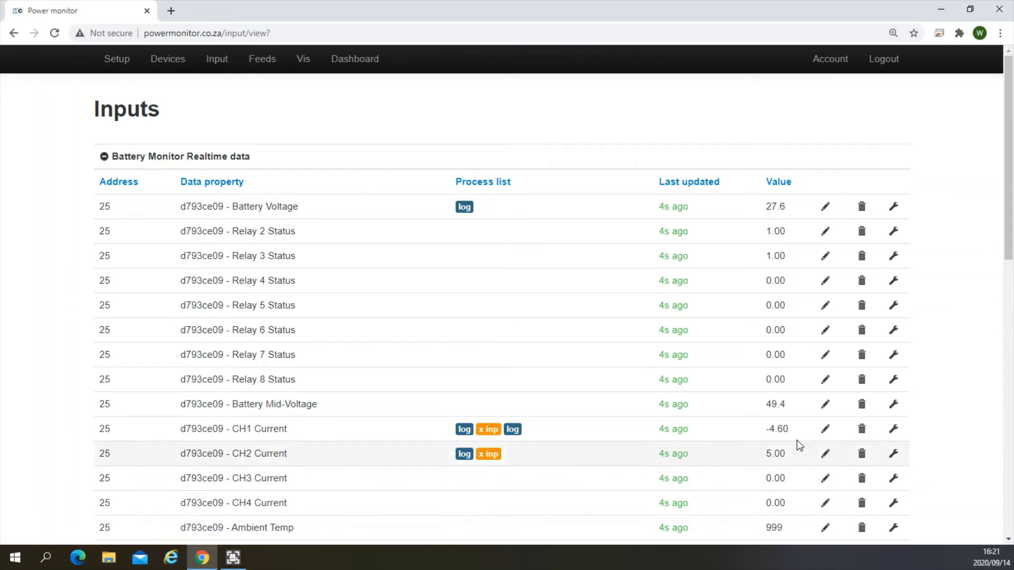
Add a Log to feed process to CH2 Current that creates a new feed named MPPT Power with units W
left_click(893, 453)
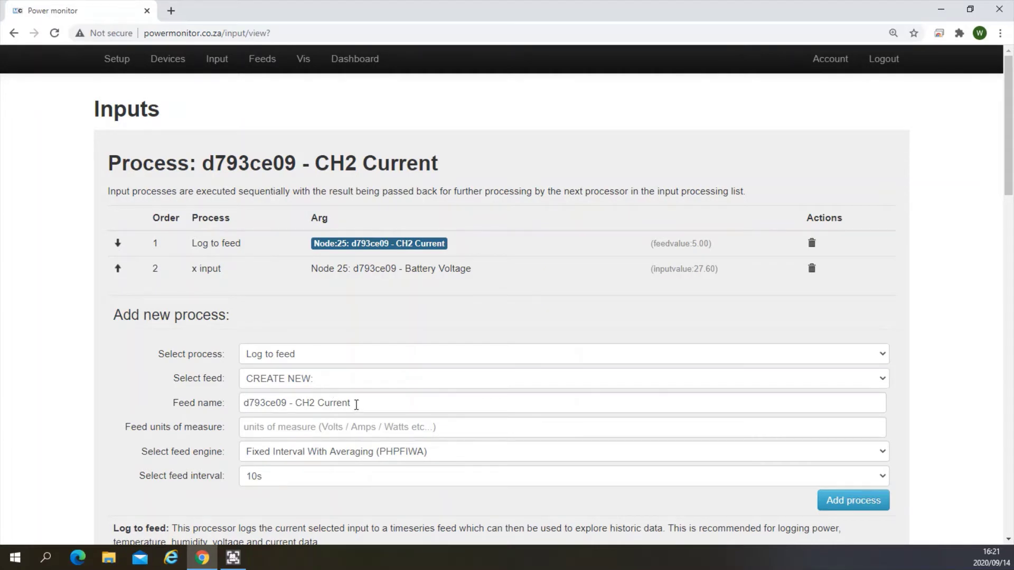
left_click_drag(356, 405, 182, 402)
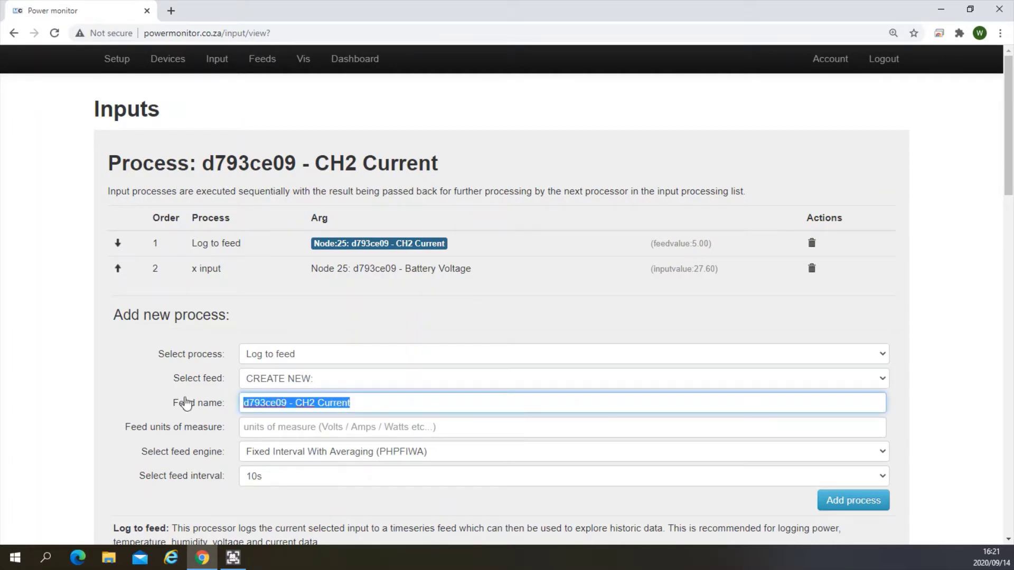
type("M")
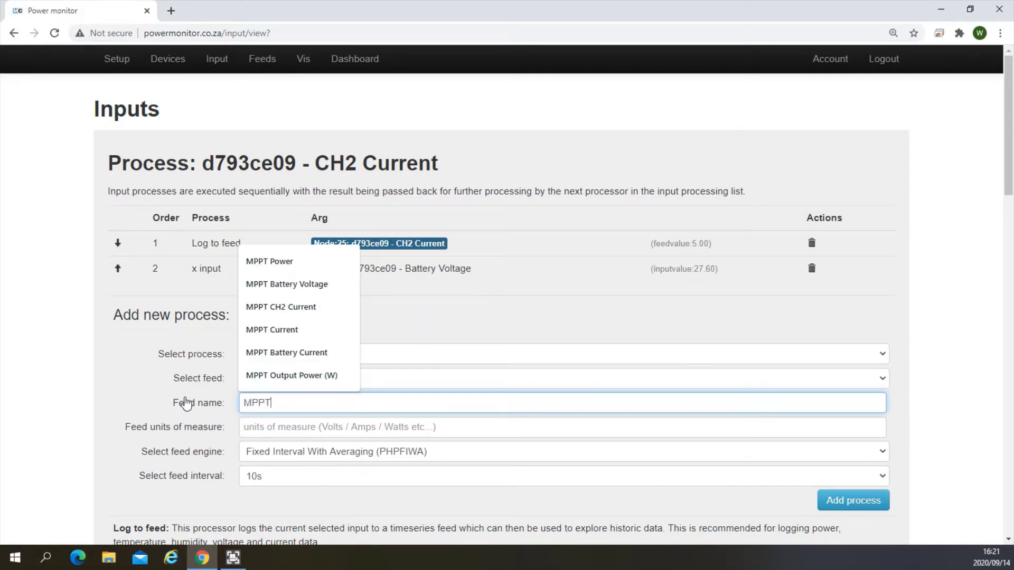
type("PPT")
left_click(262, 263)
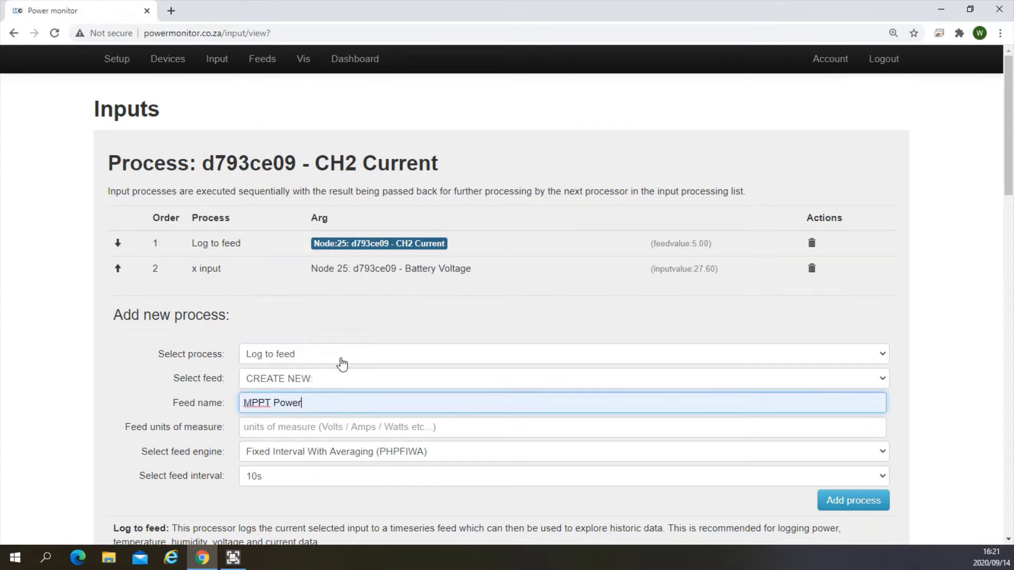
left_click(258, 427)
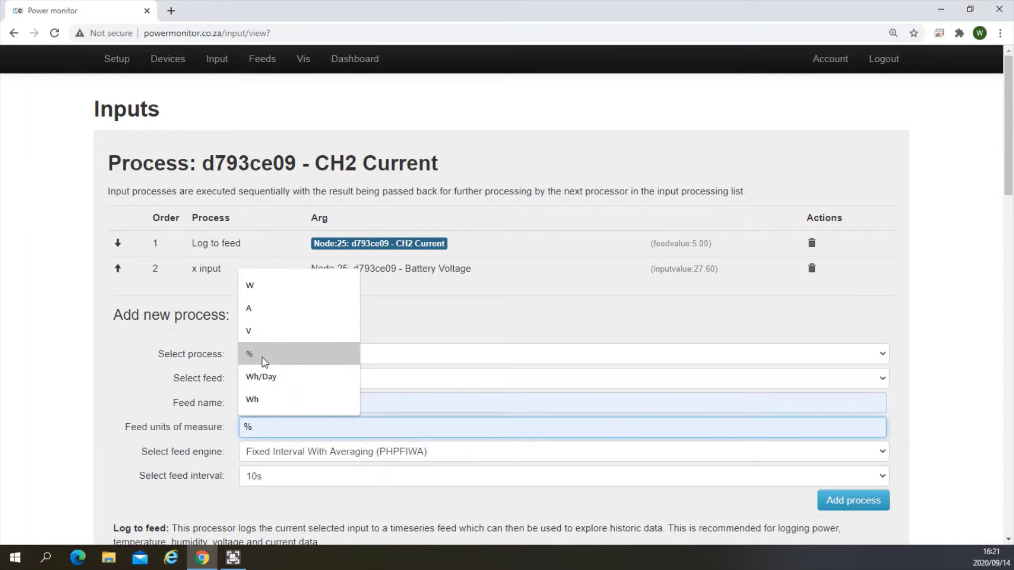
left_click(265, 288)
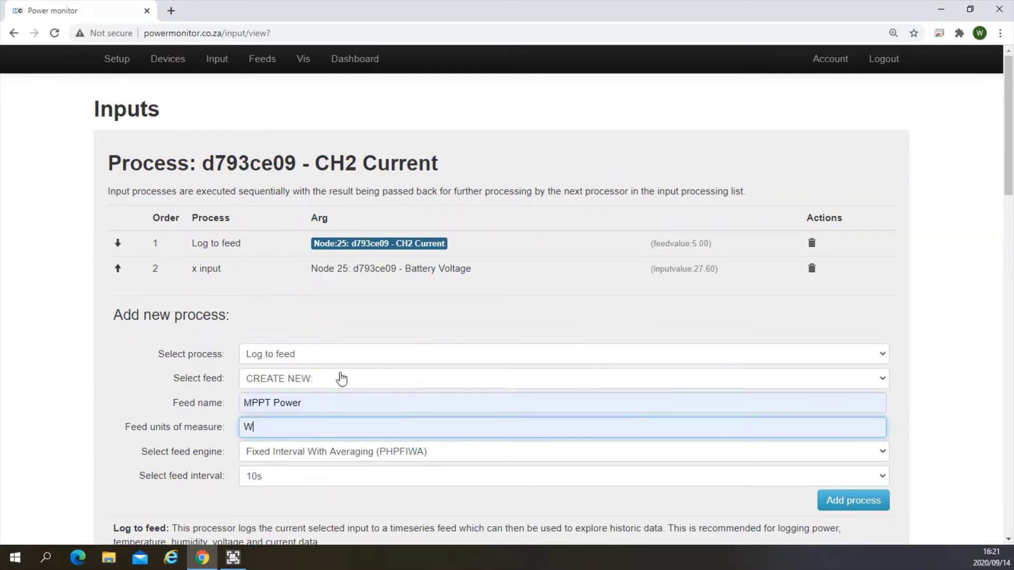
left_click(842, 506)
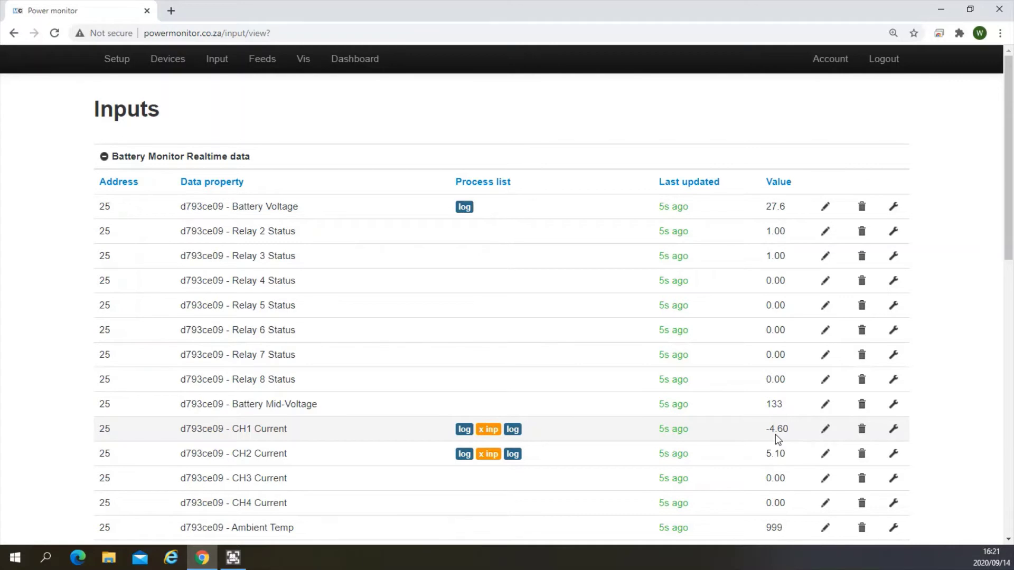
Add an x calibration process to CH1 Current that scales the result by -1
left_click(893, 430)
left_click(324, 382)
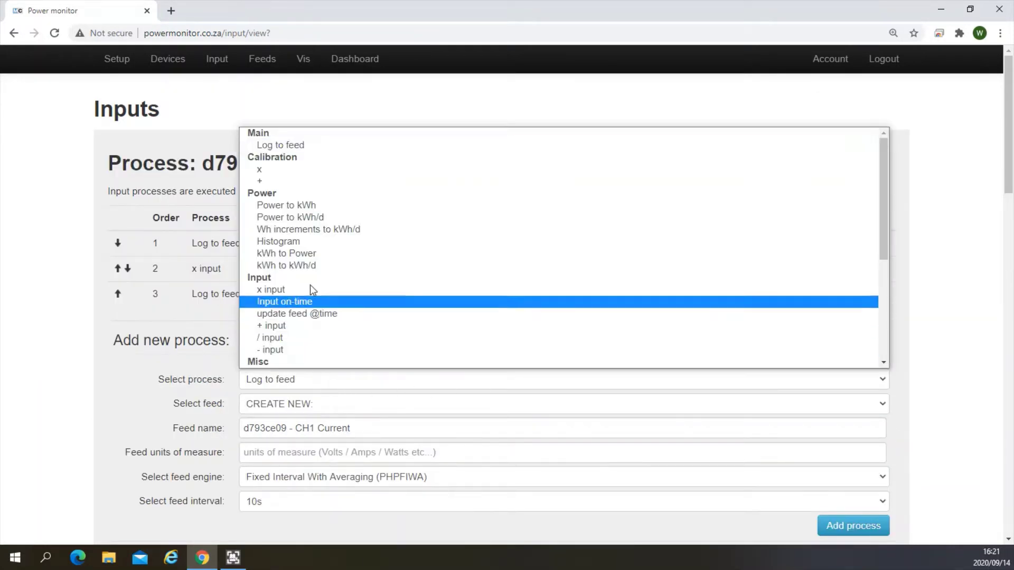
left_click(280, 169)
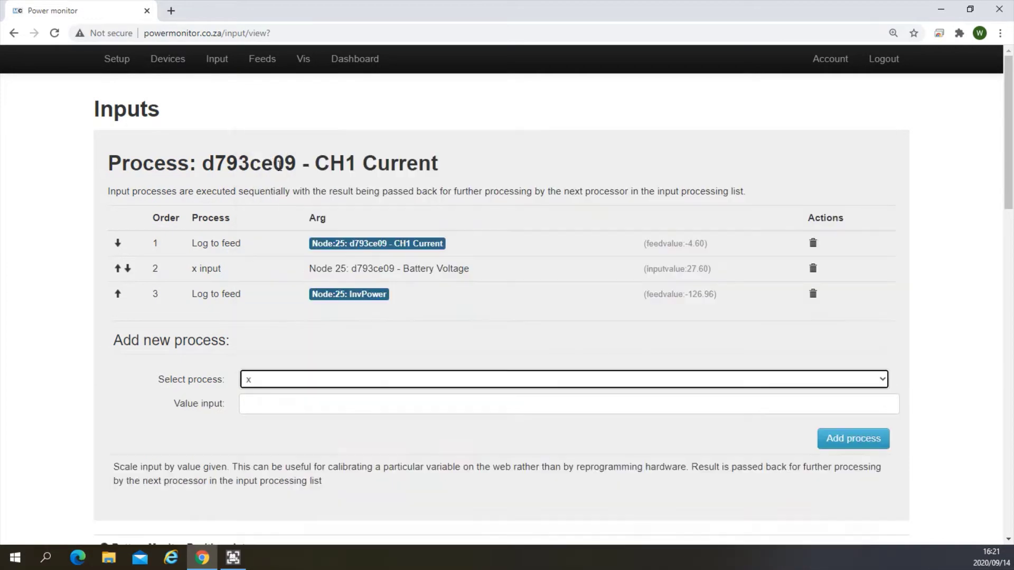
left_click(254, 401)
left_click(262, 268)
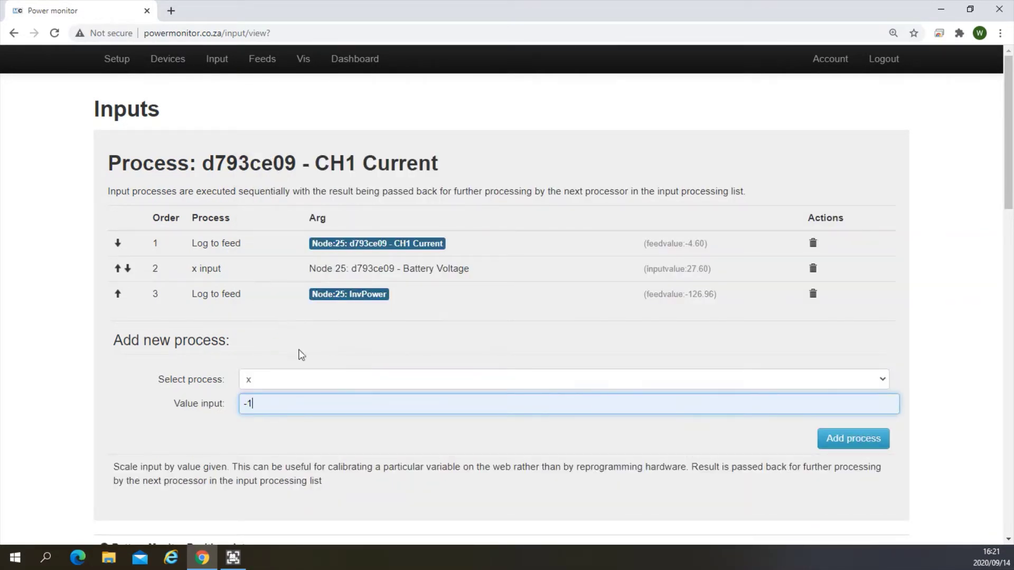
left_click(853, 442)
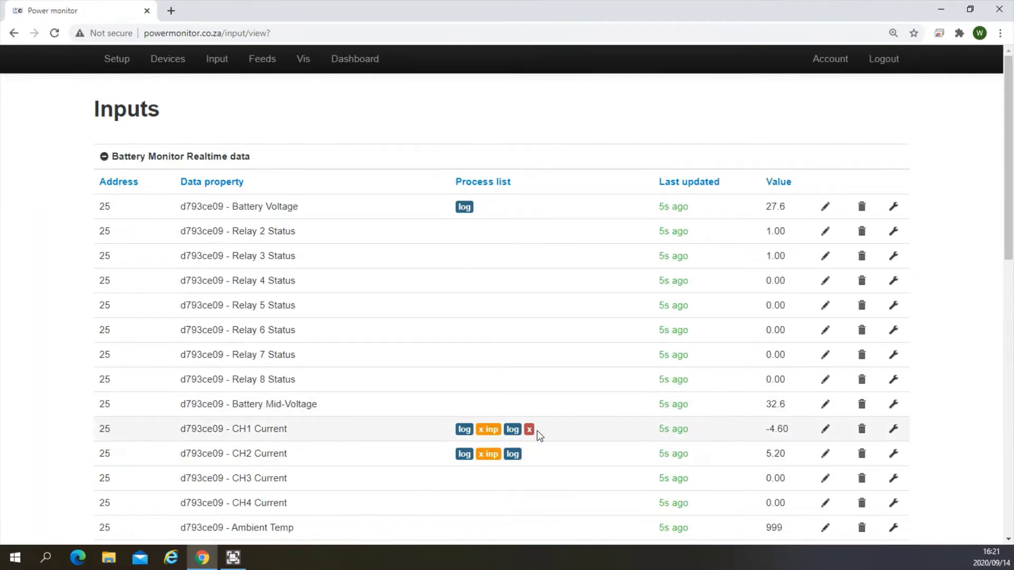
Log the inverted CH1 Current result to a new feed named InvPowerInverted with units W
left_click(892, 430)
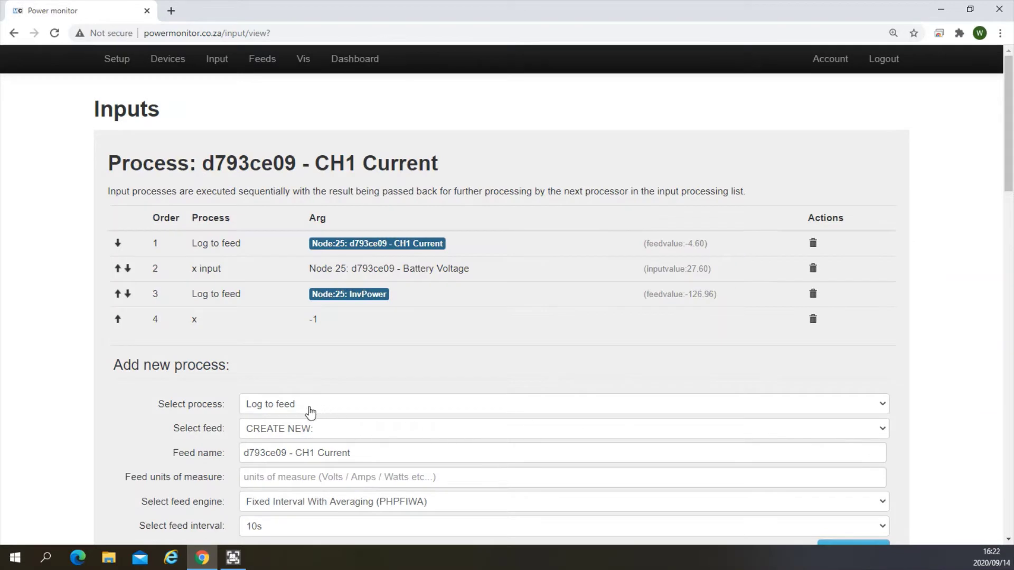
left_click_drag(362, 456, 231, 443)
key("BackSpace")
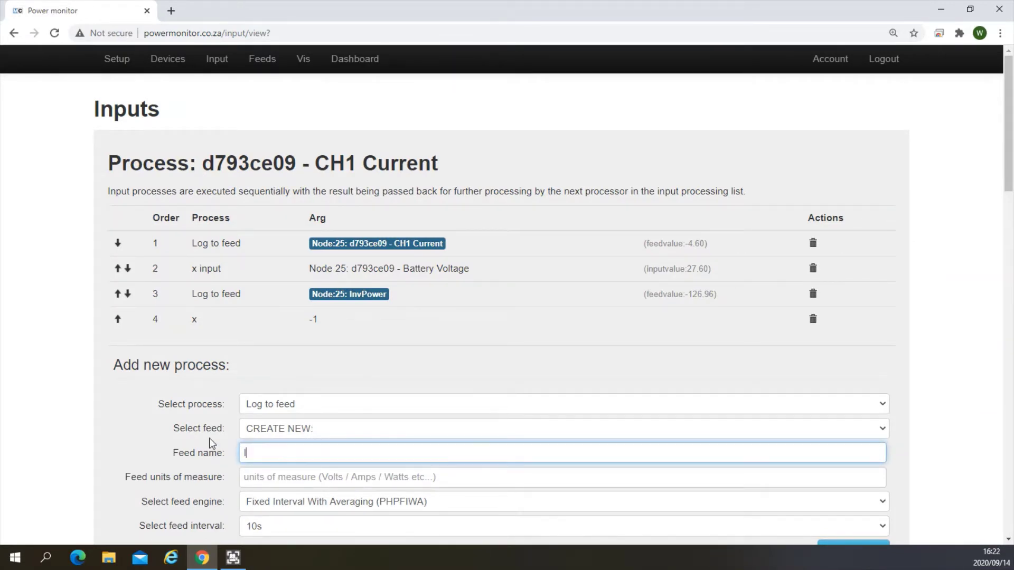
type("InvPowerInverted")
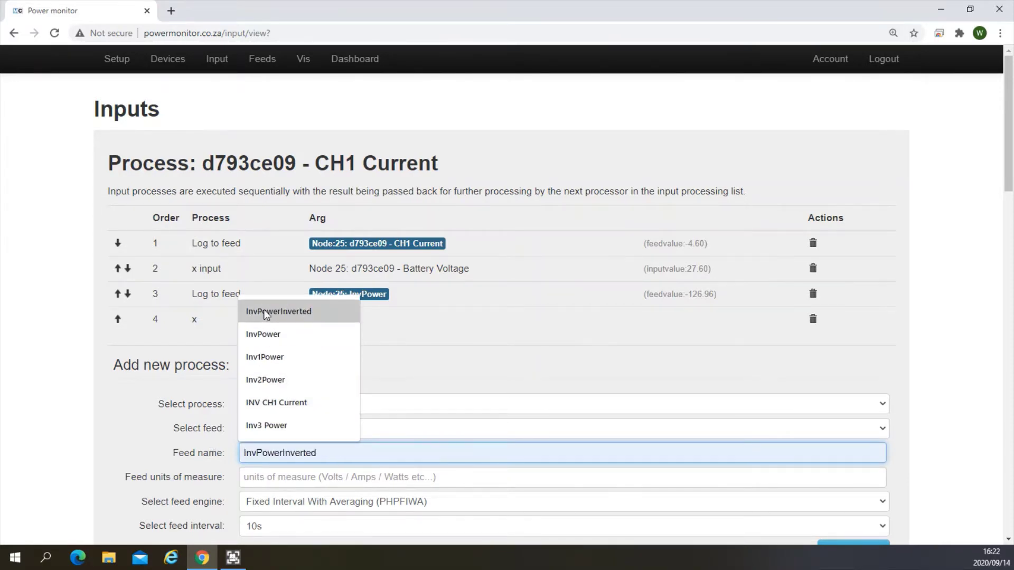
left_click(262, 311)
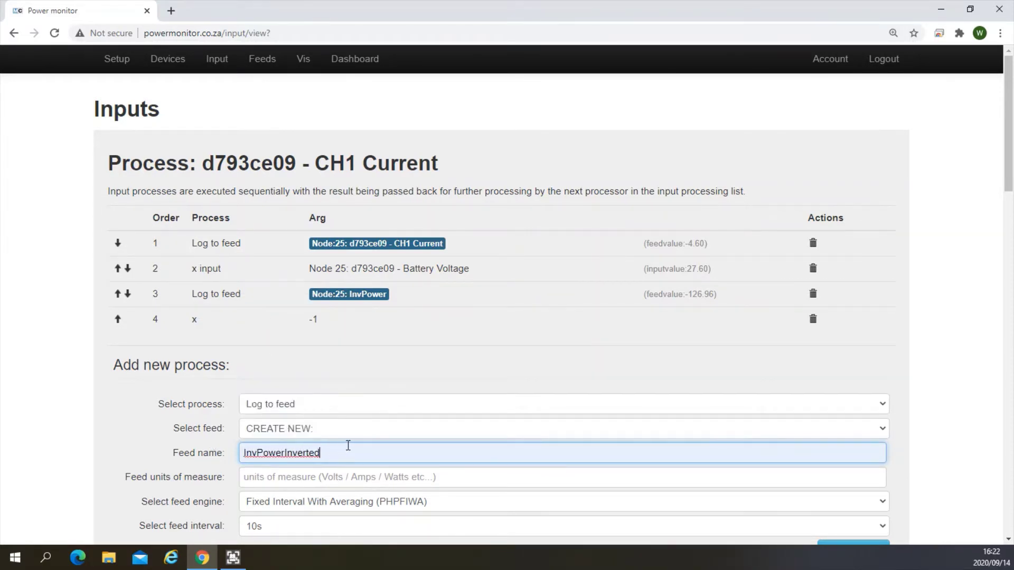
left_click(280, 474)
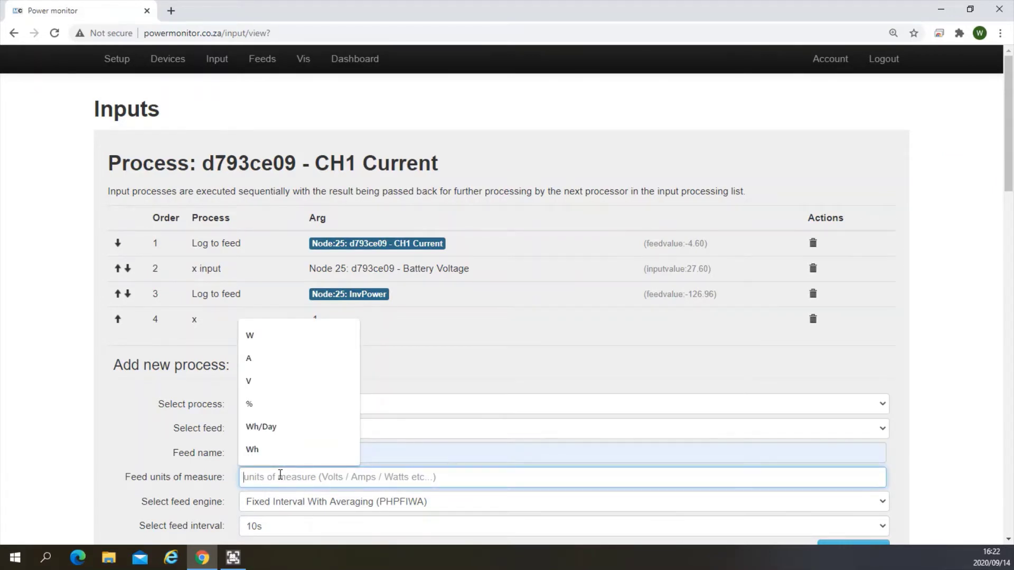
type("w")
key("BackSpace")
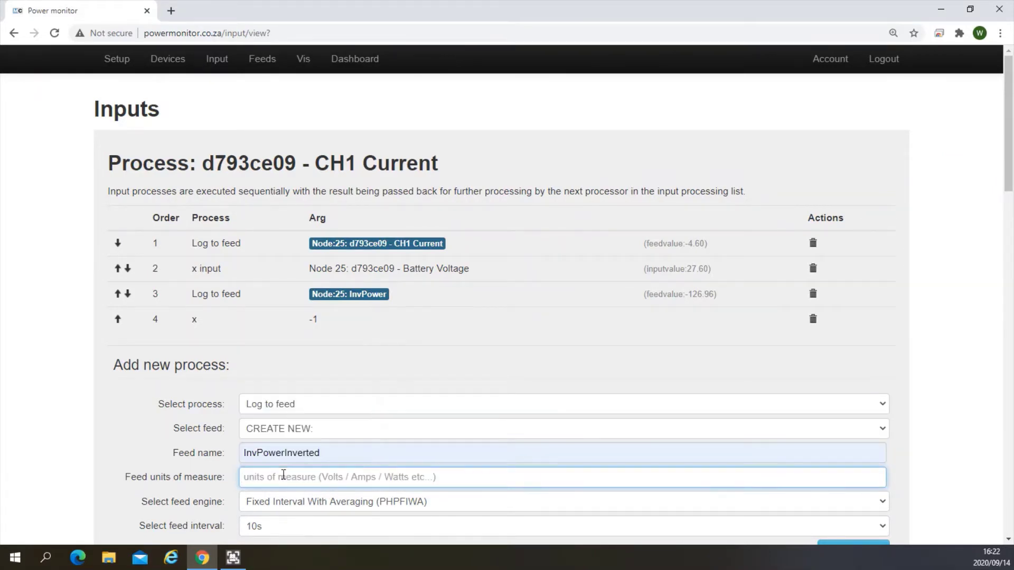
type("W")
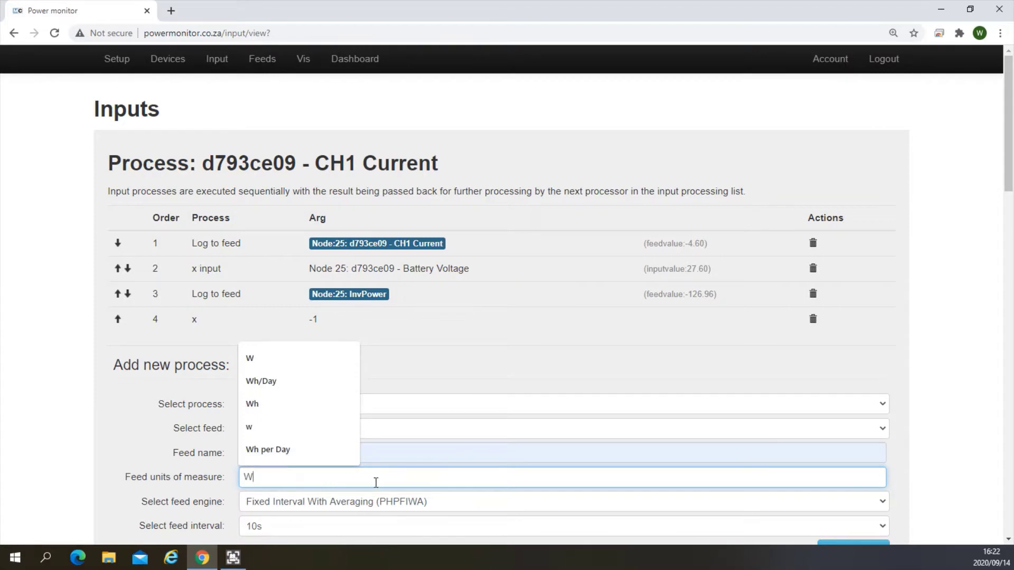
left_click(468, 447)
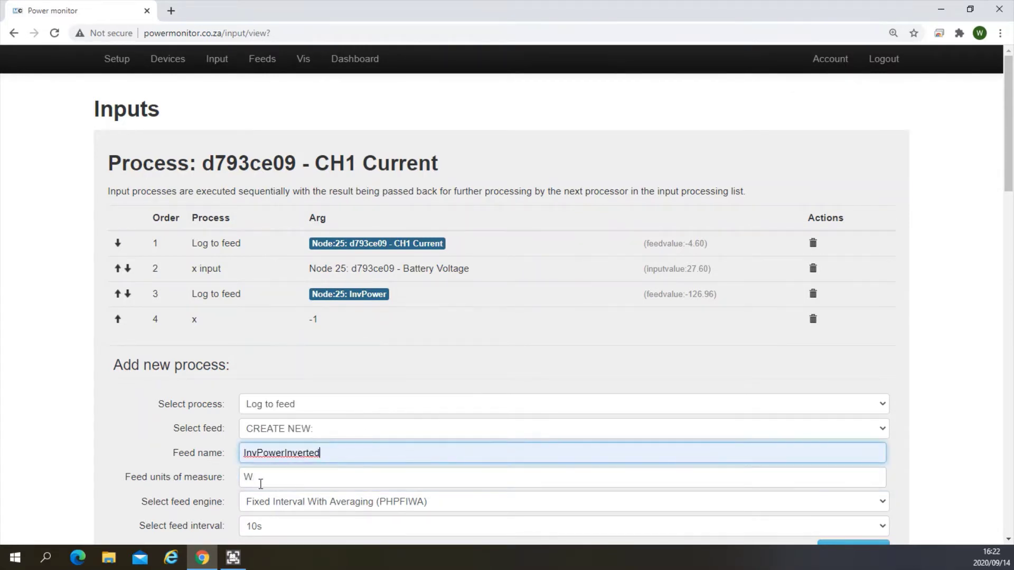
scroll(285, 476, "down", 2)
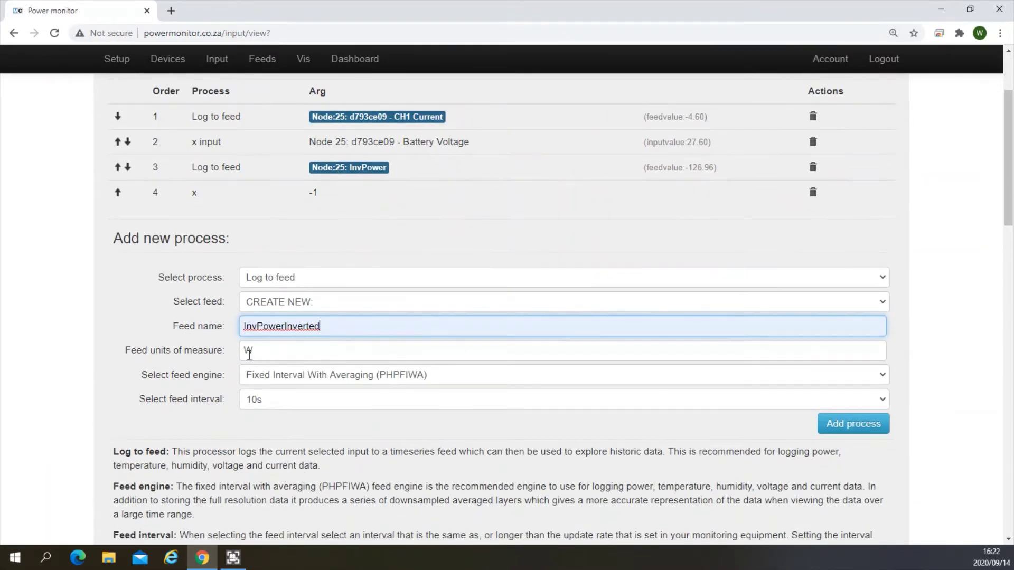
left_click(840, 424)
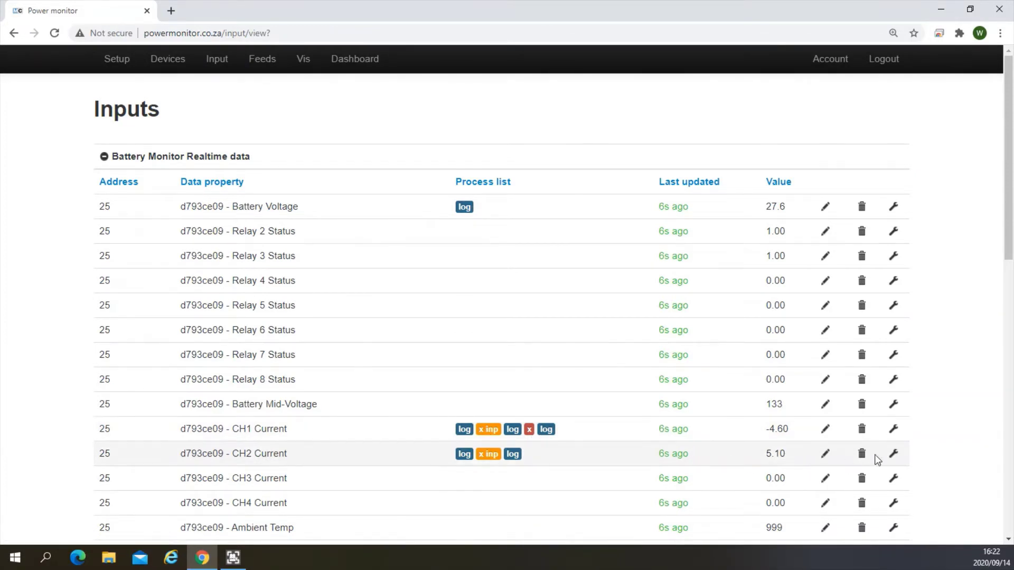
Add a - feed process to CH2 Current that subtracts the InvPowerInverted feed, with units W
left_click(895, 455)
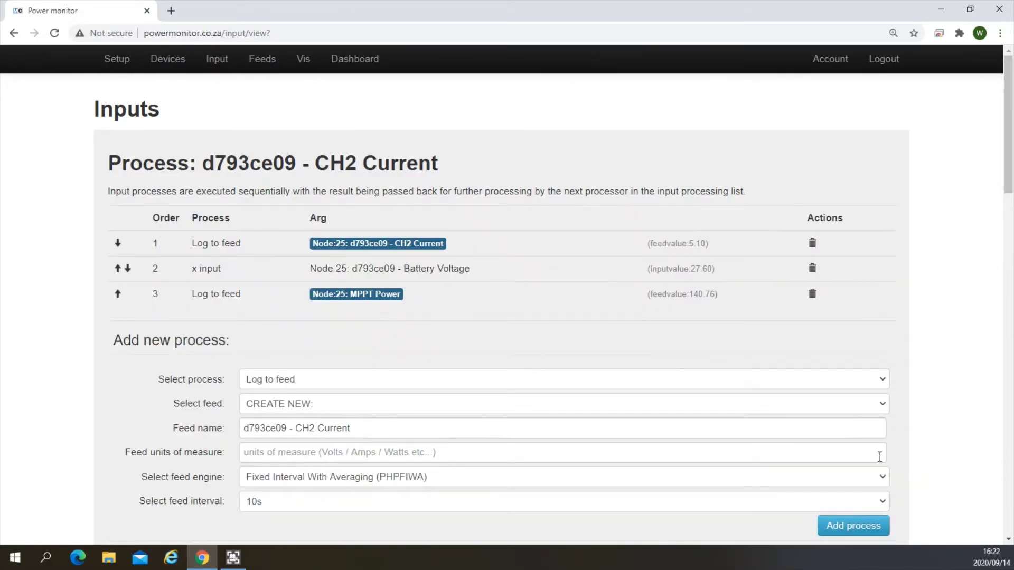
left_click(340, 385)
scroll(300, 344, "down", 4)
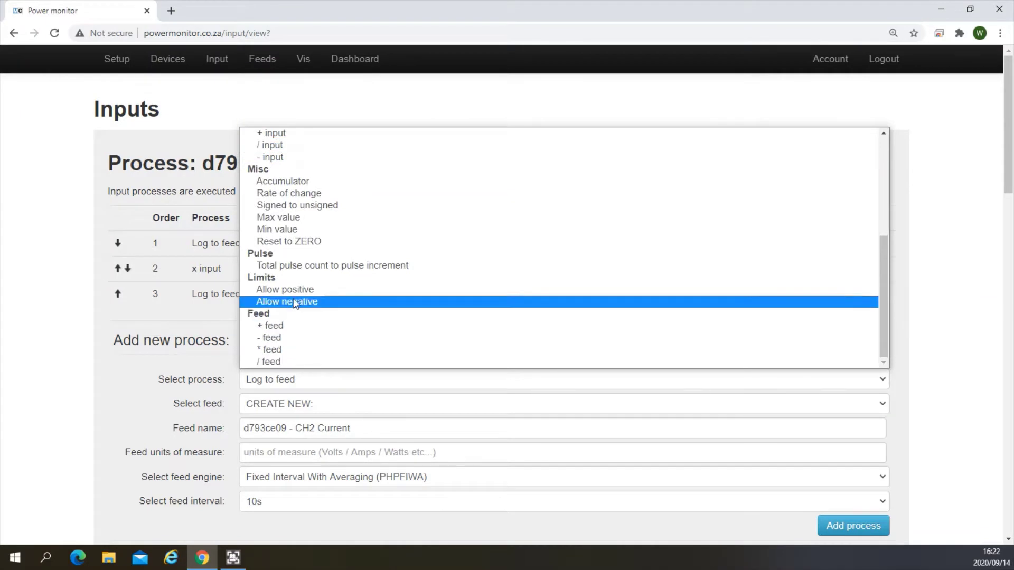
left_click(285, 337)
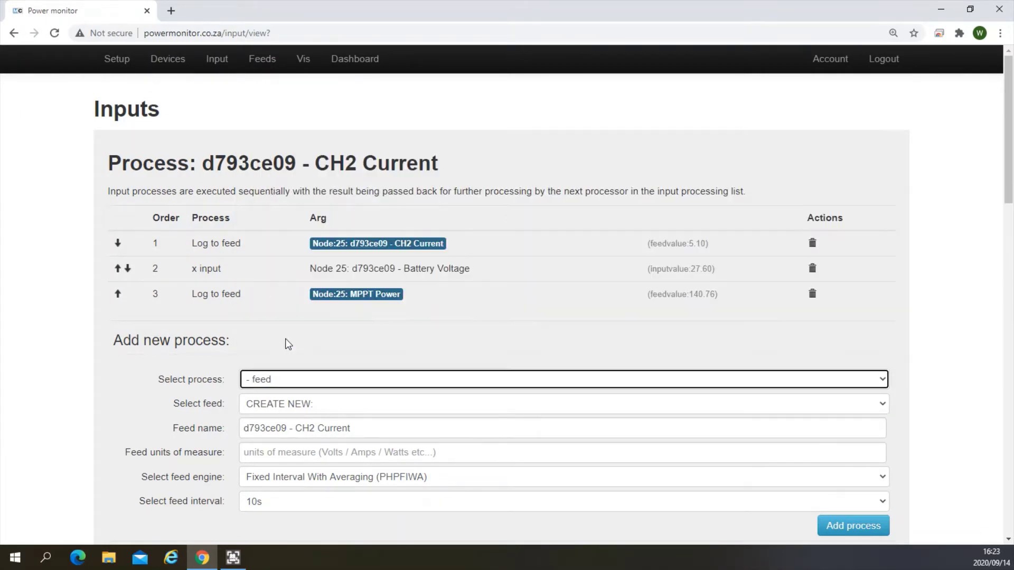
left_click(327, 404)
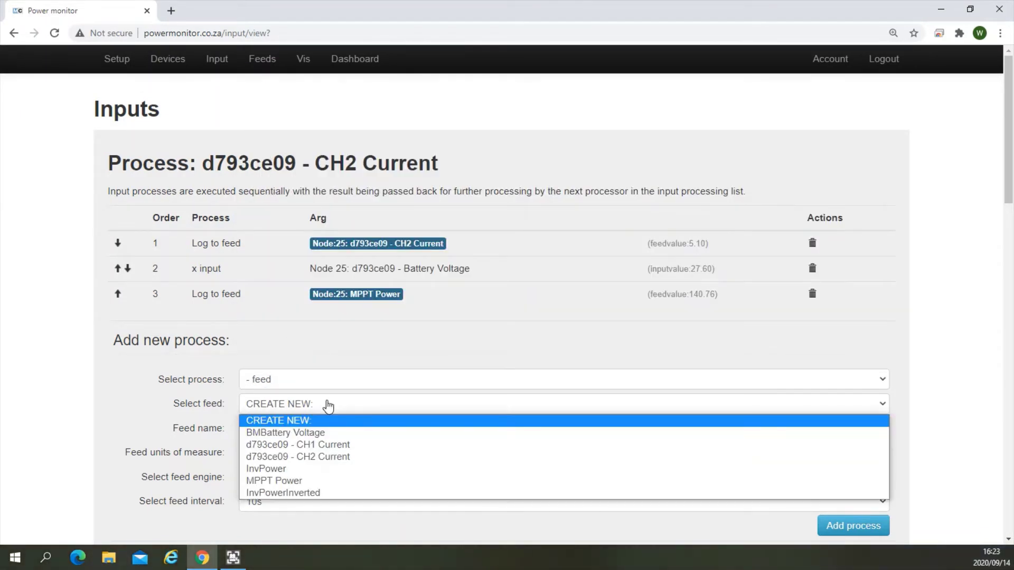
left_click(278, 494)
left_click(250, 453)
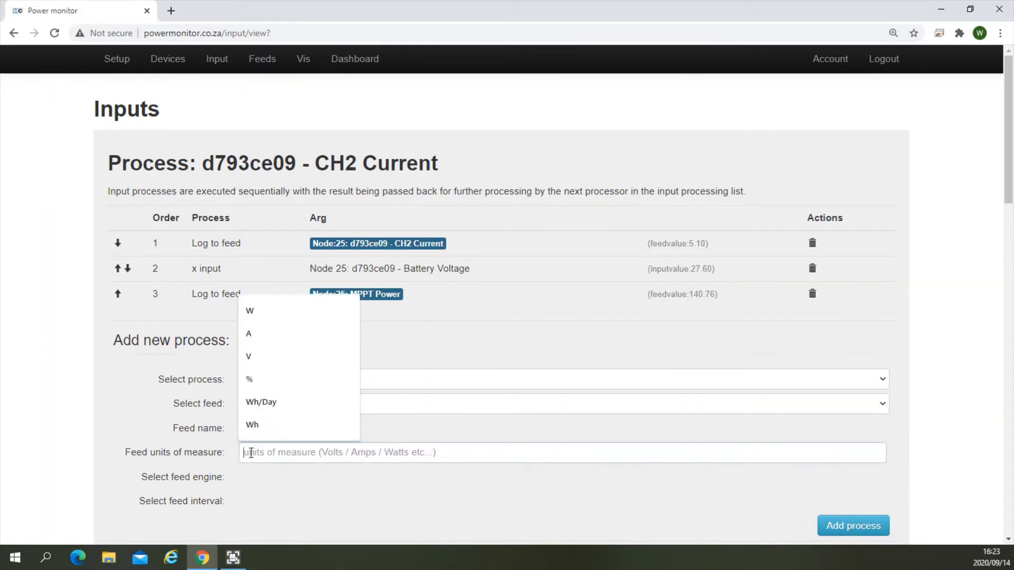
left_click(265, 319)
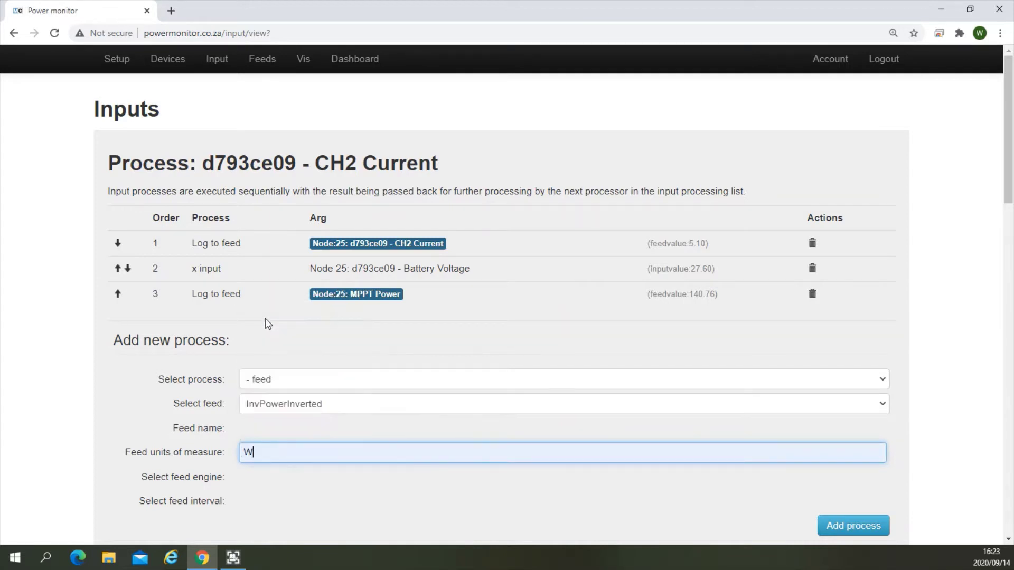
left_click(853, 526)
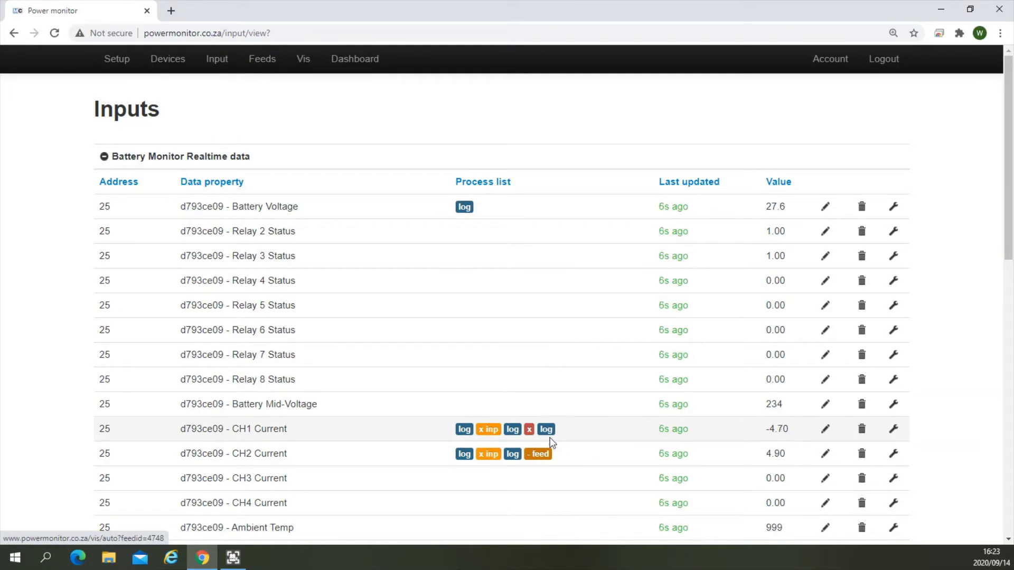
Add a Log to feed process to CH2 Current that creates a new feed named Battery Net with units W
left_click(892, 456)
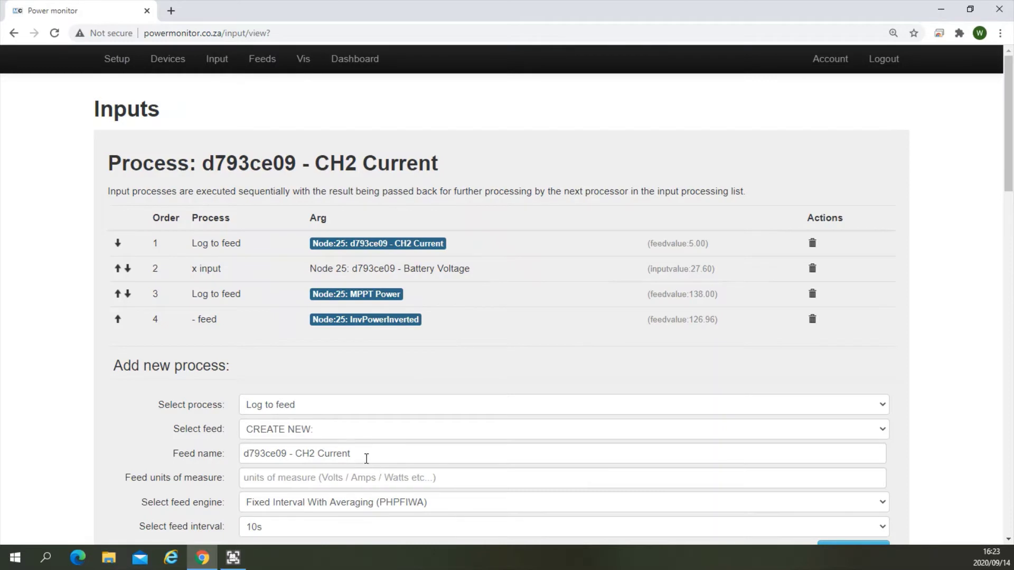
left_click(195, 454)
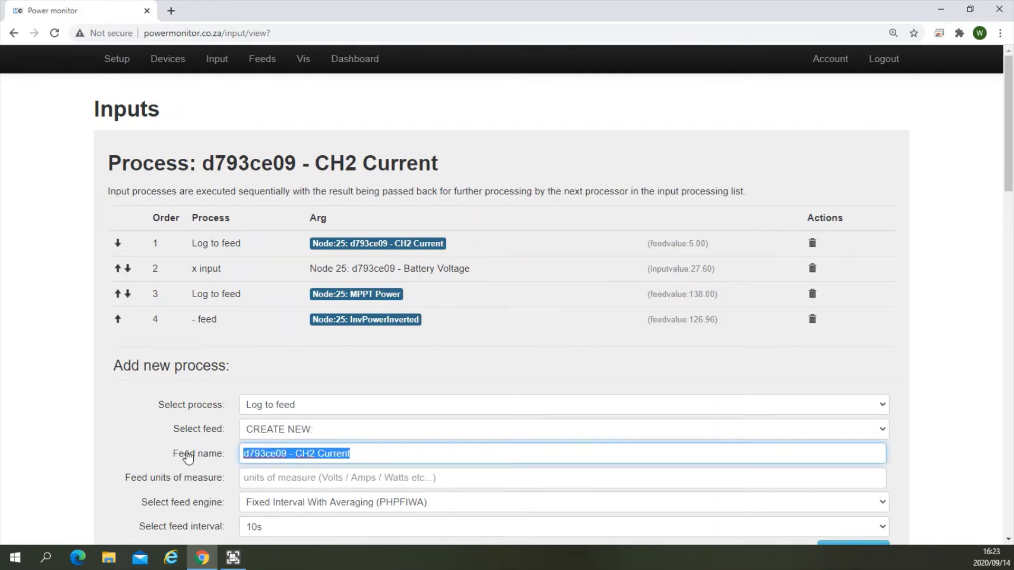
type("Ba")
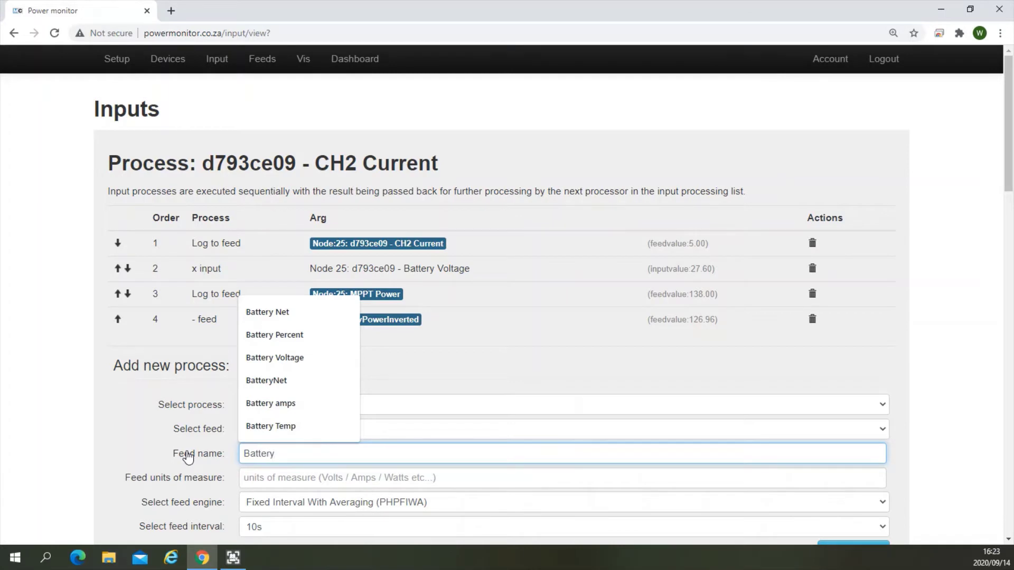
type("ttery")
left_click(266, 312)
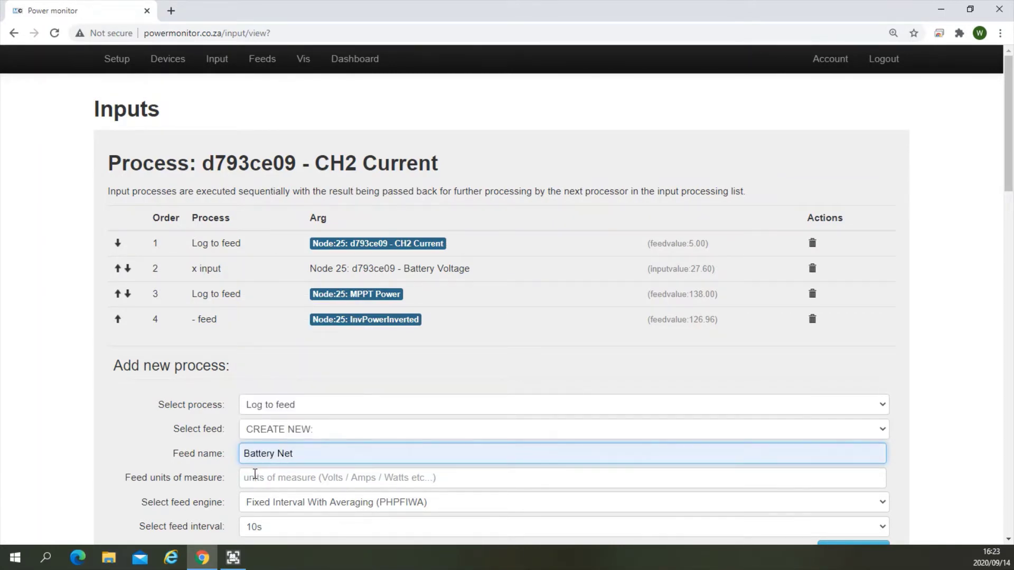
left_click(255, 475)
left_click(265, 339)
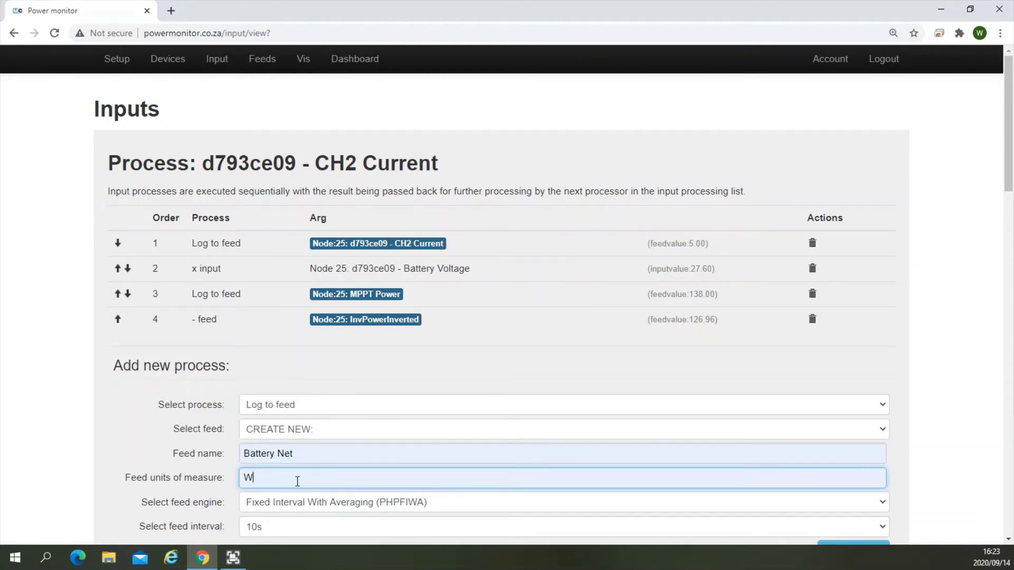
scroll(734, 507, "down", 3)
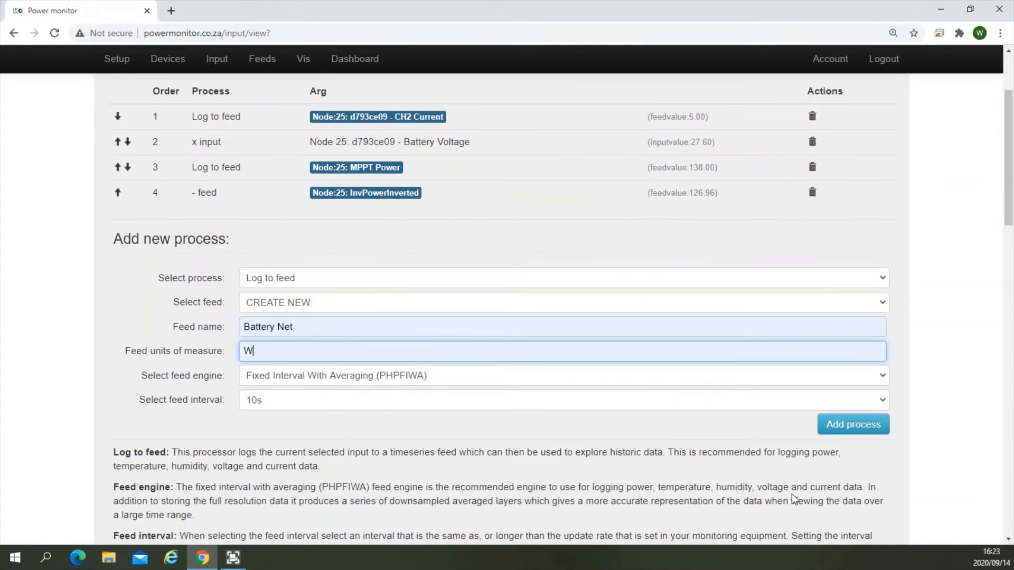
left_click(863, 433)
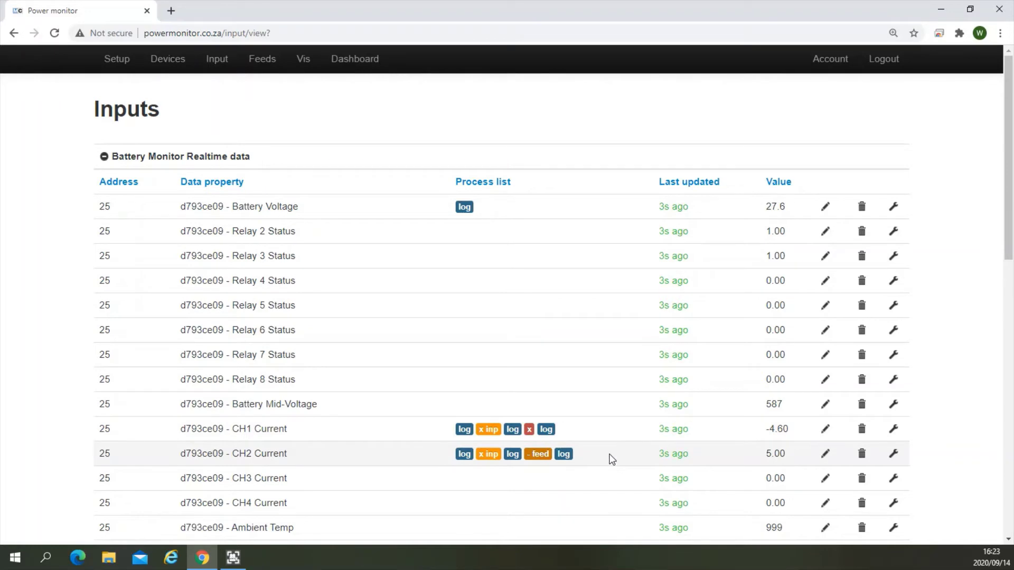
Log the Battery Percent input to a new feed with its default name and units %
scroll(611, 459, "down", 3)
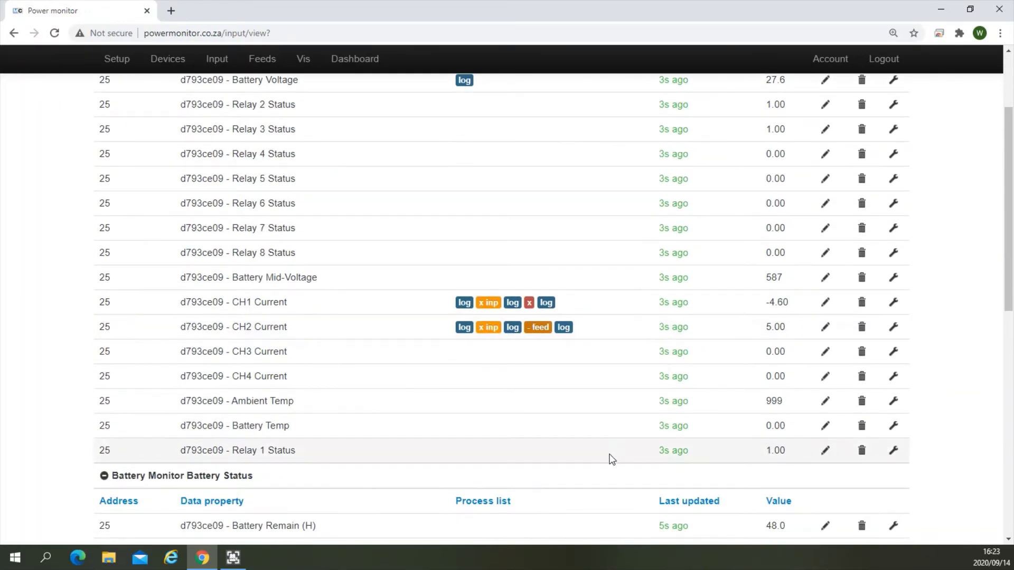
scroll(611, 458, "down", 4)
scroll(611, 459, "down", 4)
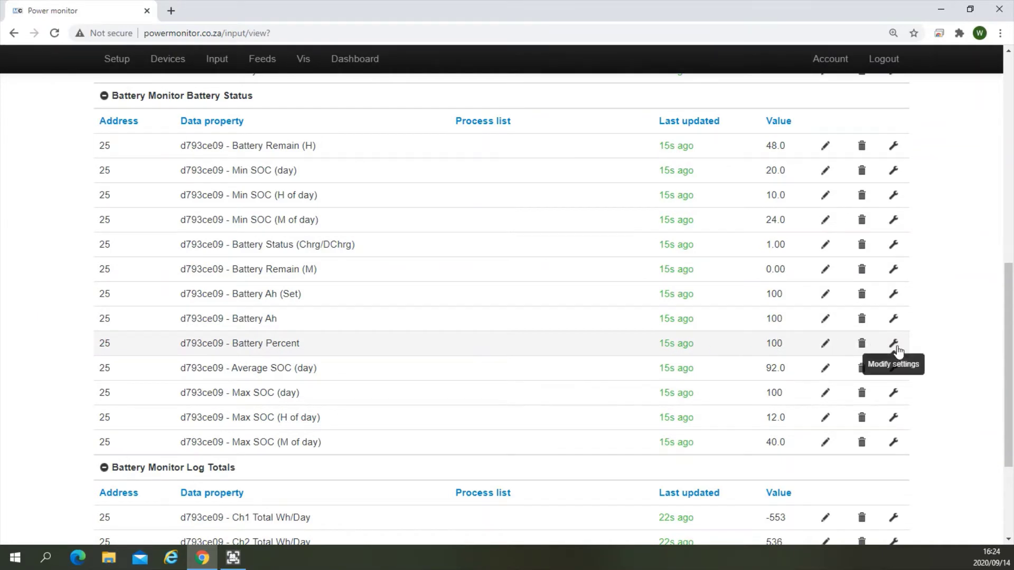
left_click(895, 345)
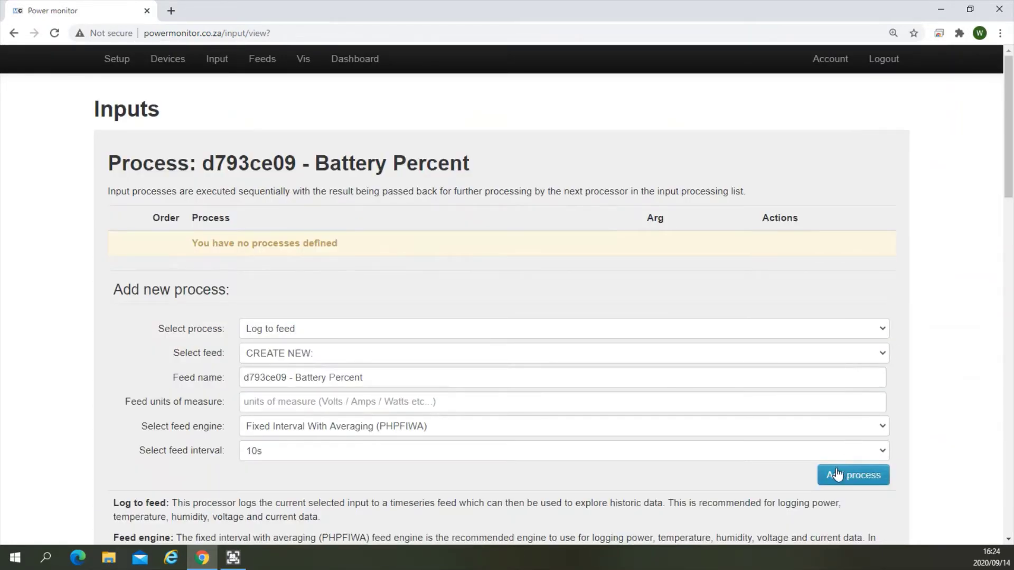
left_click(318, 401)
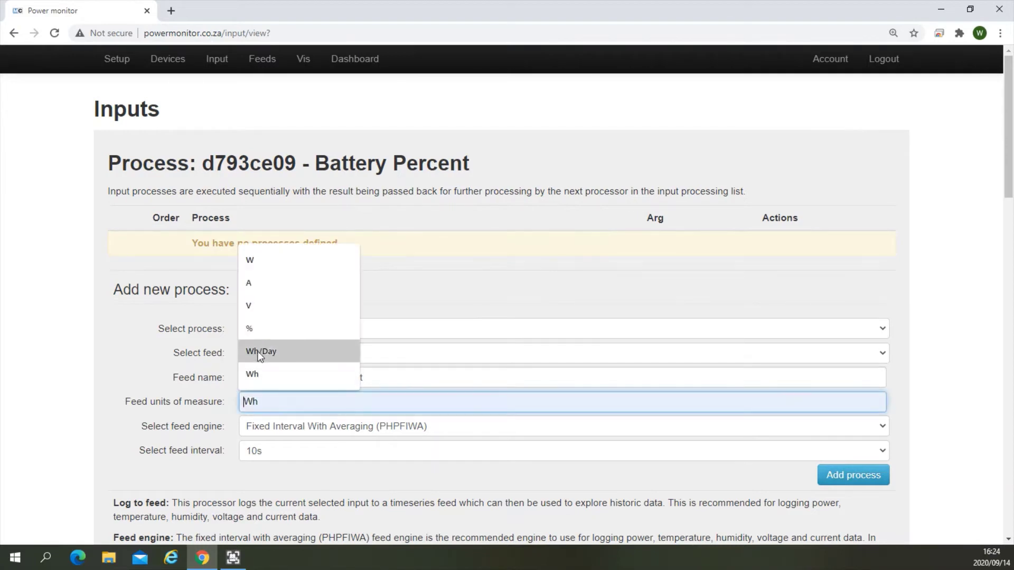
left_click(259, 332)
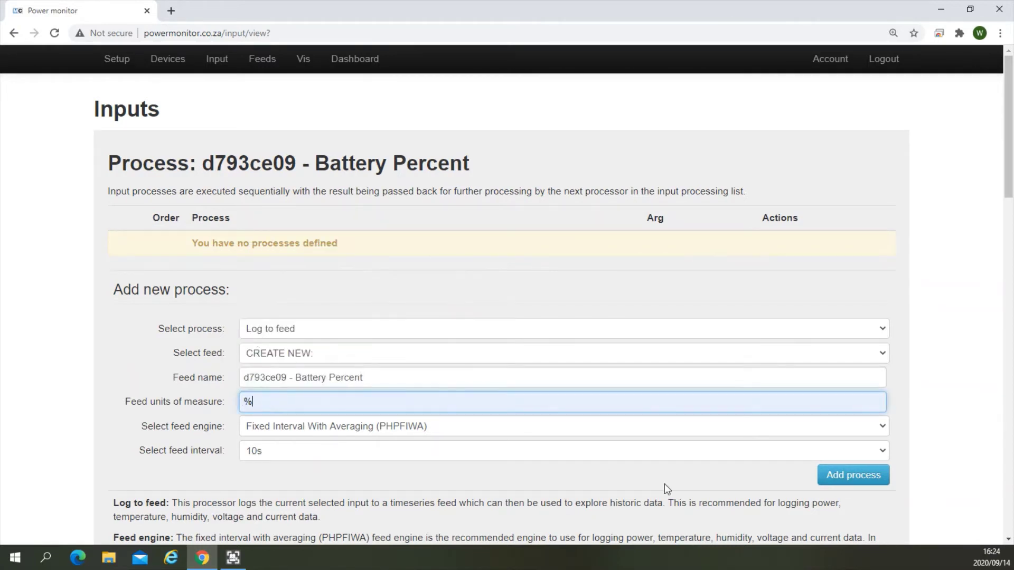
left_click(872, 478)
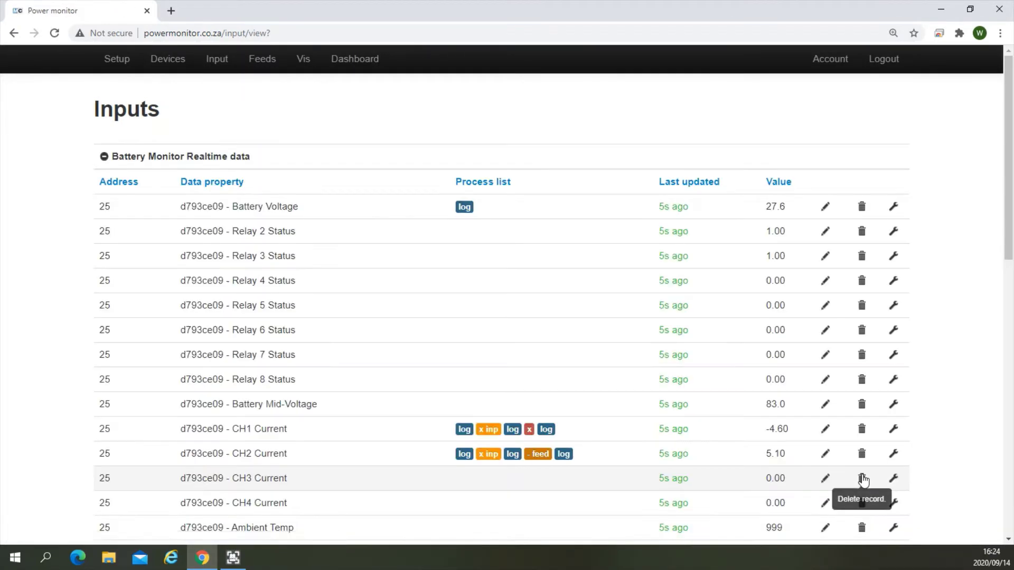
Log the Total Wh Charge/Day input to a new feed named Total Wh Charge/Day, without the device prefix
scroll(822, 422, "down", 10)
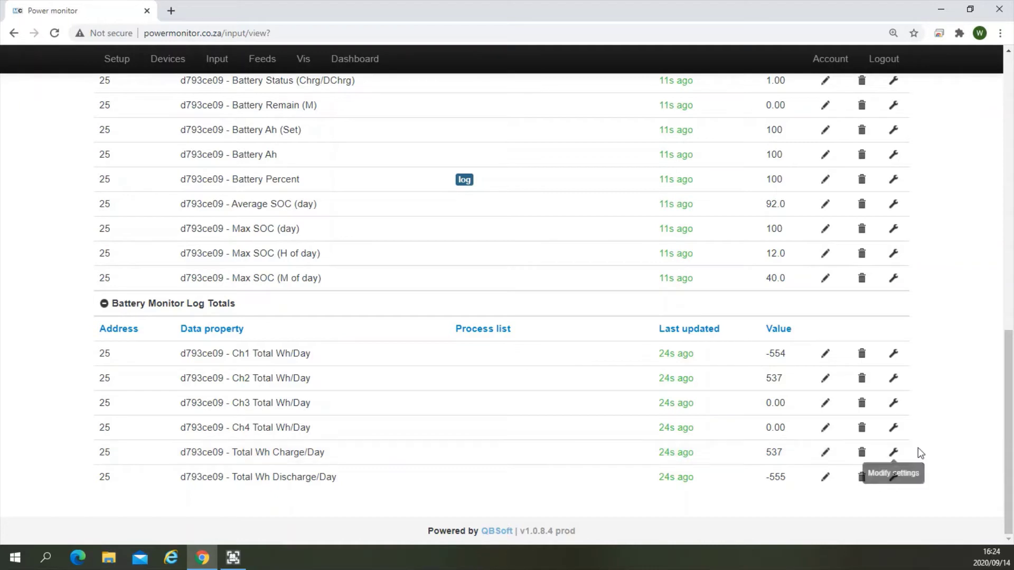
left_click(894, 453)
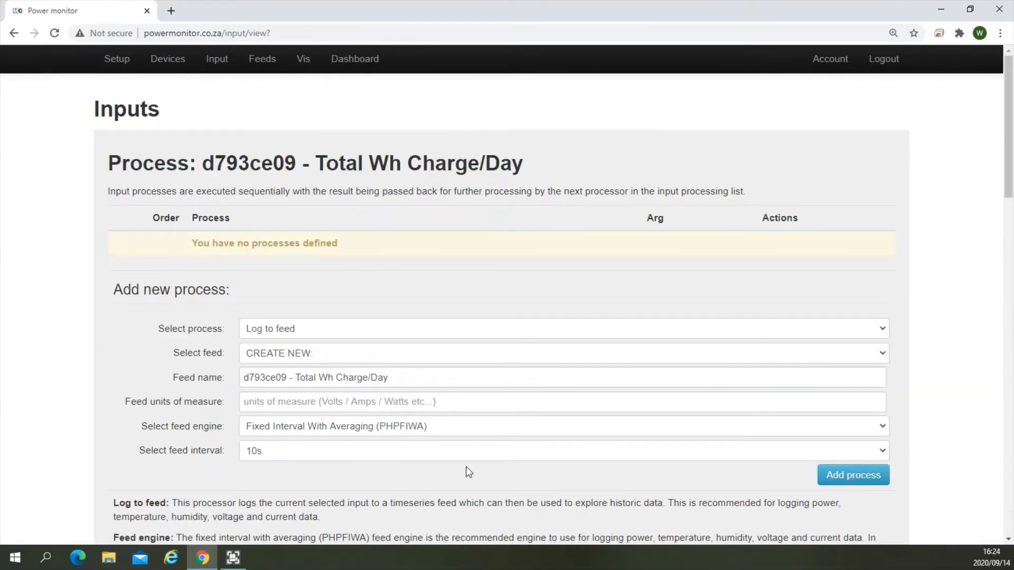
left_click_drag(299, 377, 219, 378)
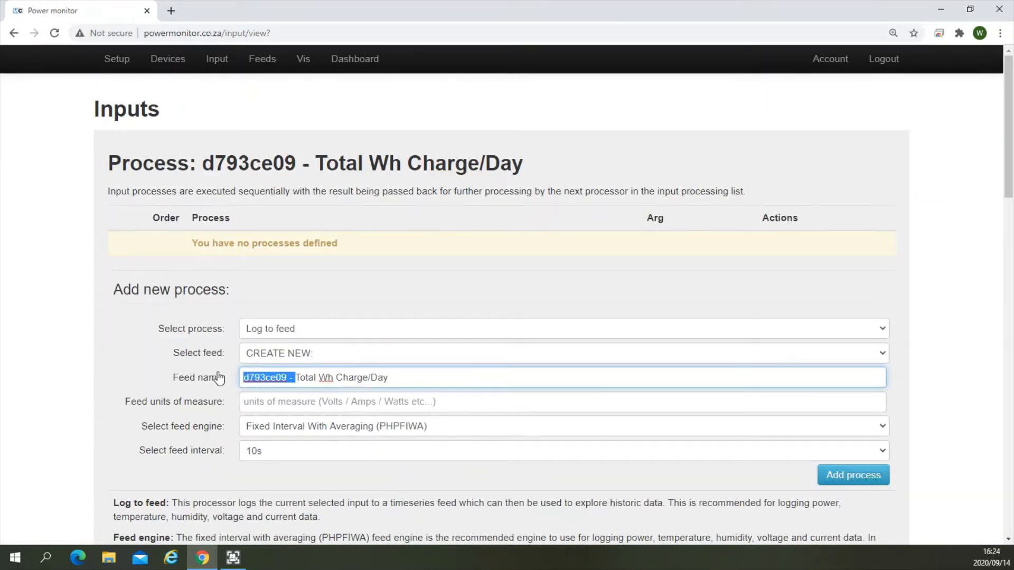
key("BackSpace")
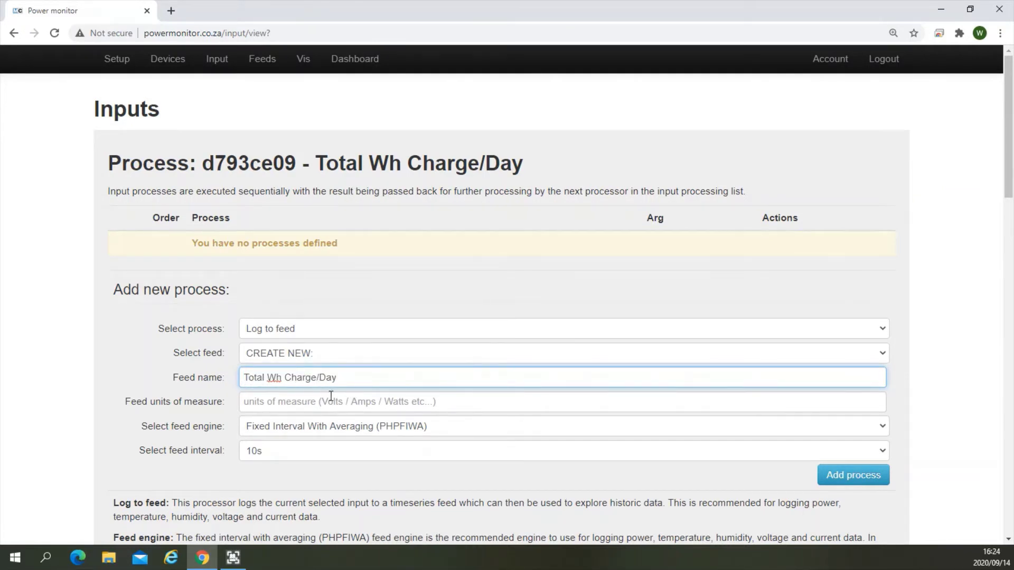
left_click(854, 475)
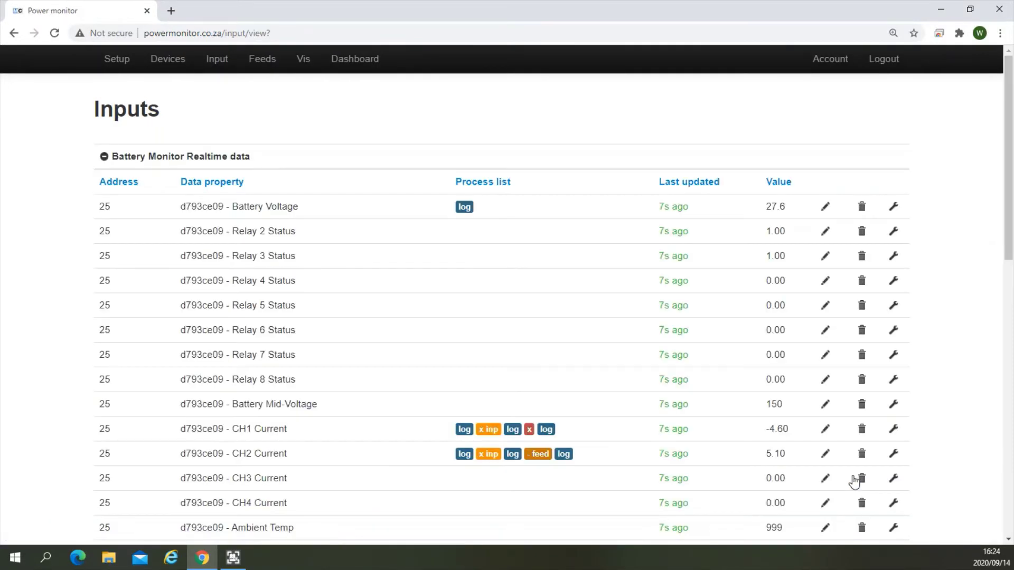
Log the Total Wh Discharge/Day input to a new feed named Total Wh Discharge/Day, without the device prefix
scroll(854, 480, "down", 10)
scroll(854, 481, "down", 1)
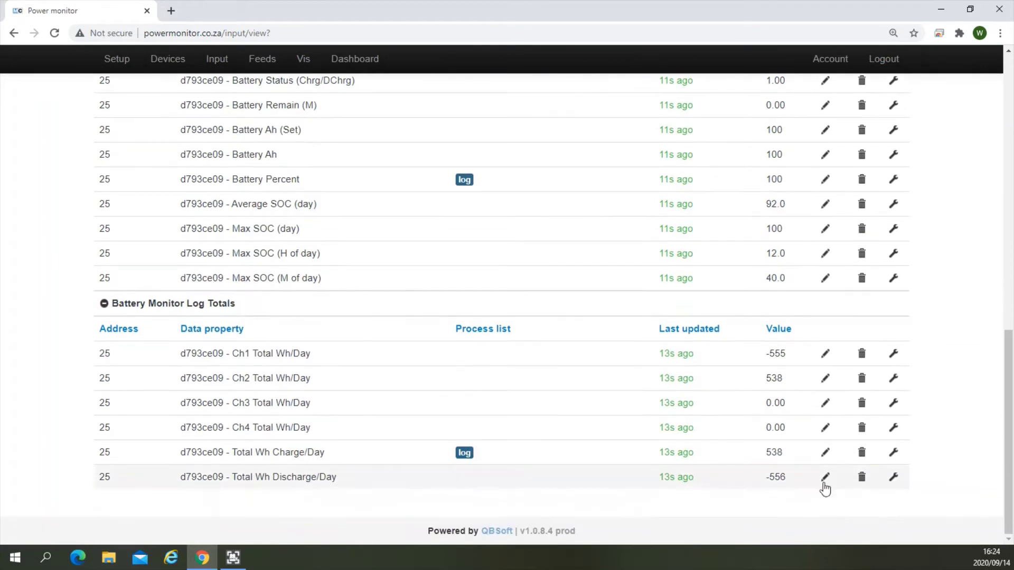
left_click(893, 477)
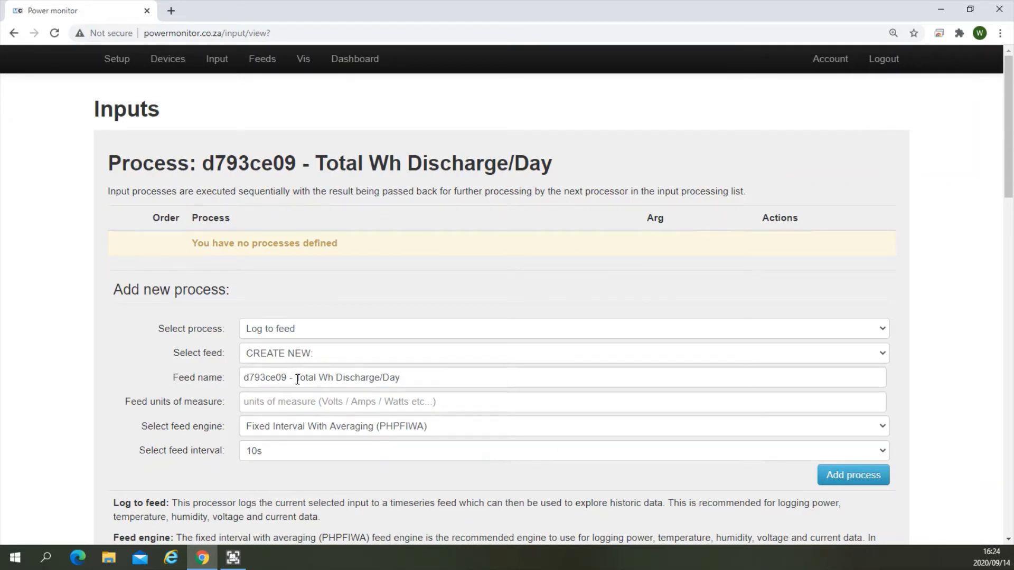
left_click_drag(297, 379, 214, 377)
key("BackSpace")
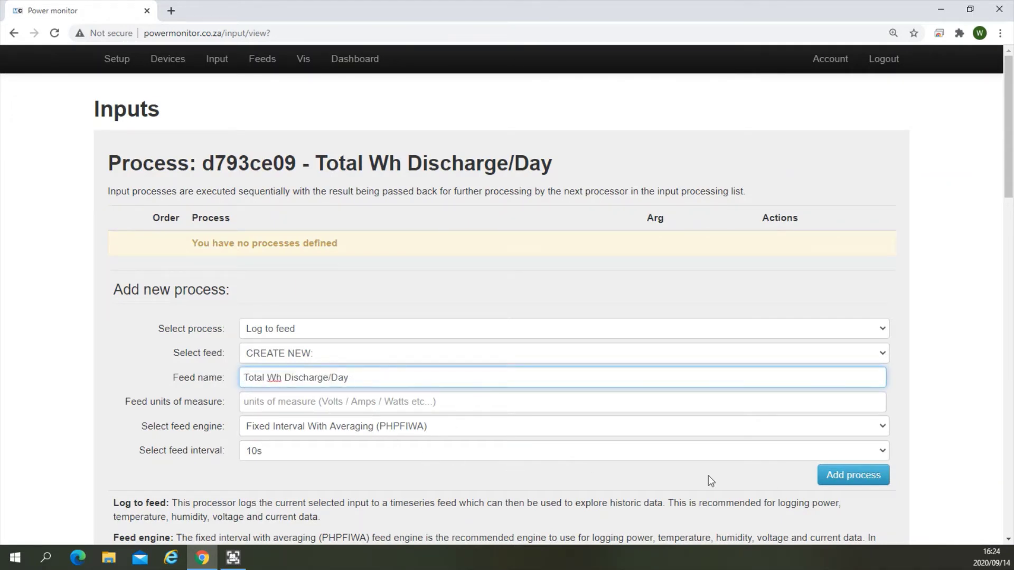
left_click(857, 478)
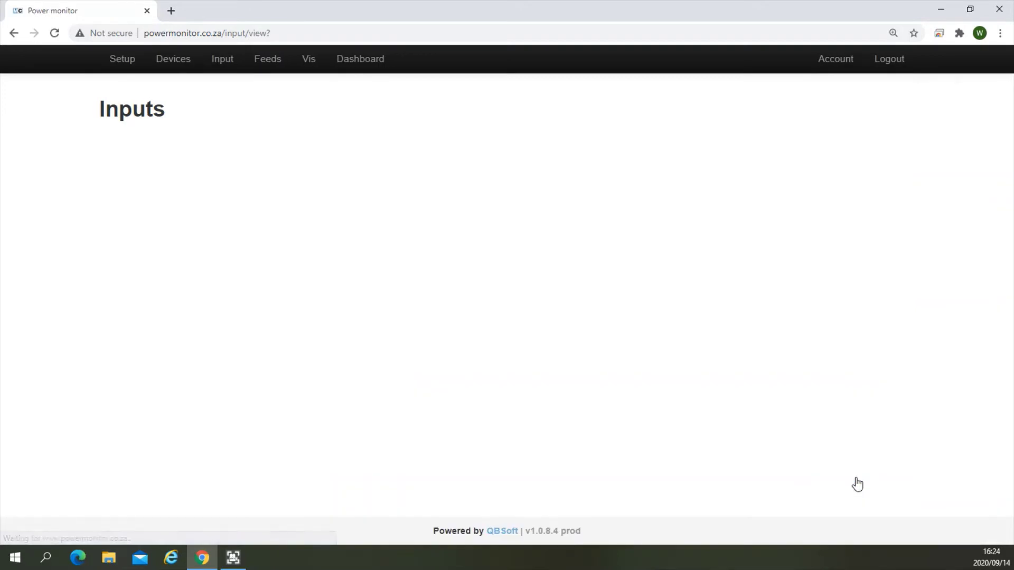
scroll(810, 473, "down", 13)
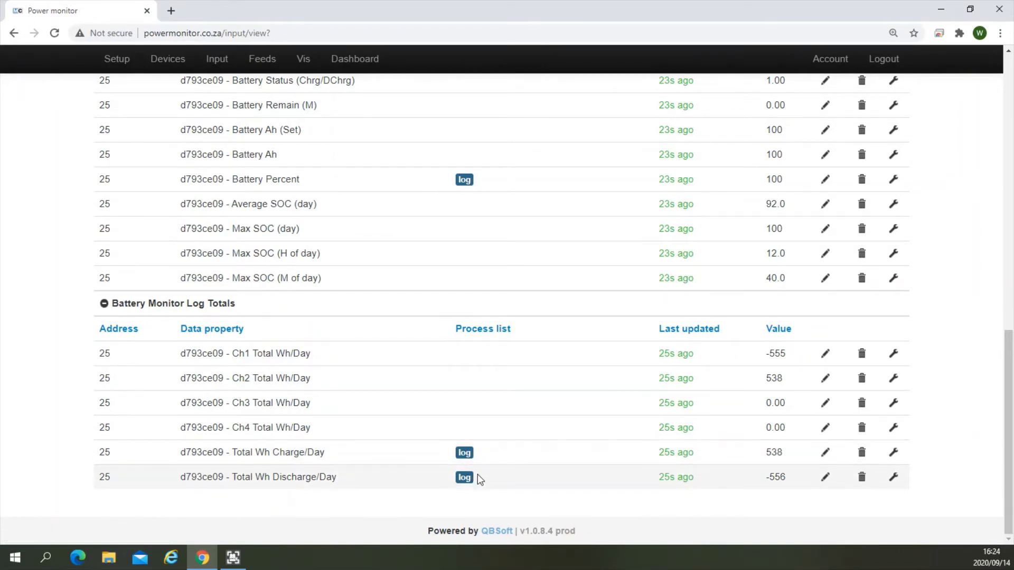
scroll(467, 488, "up", 10)
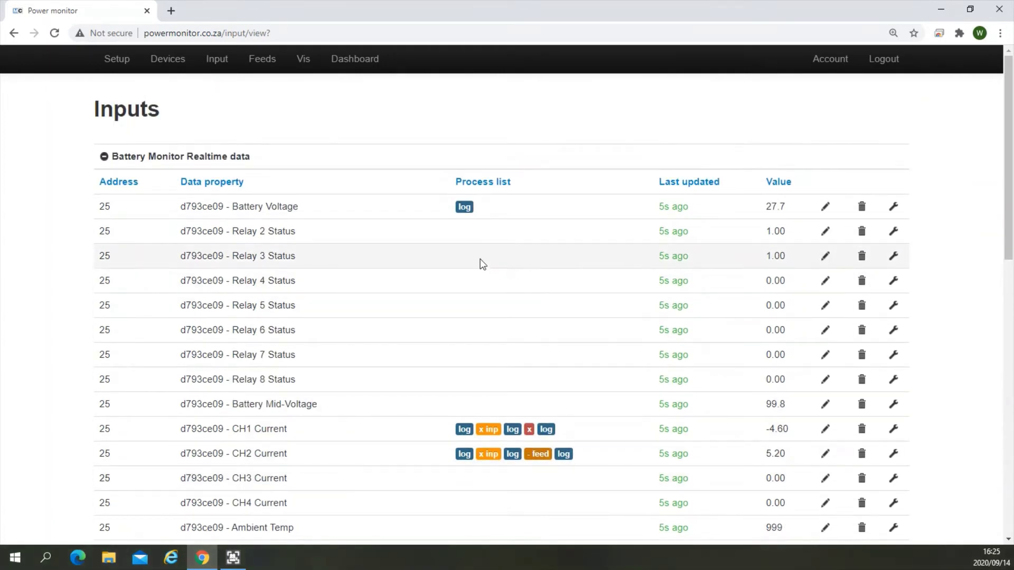
Create a new dashboard named Main and set it as the main, public and published dashboard
left_click(360, 69)
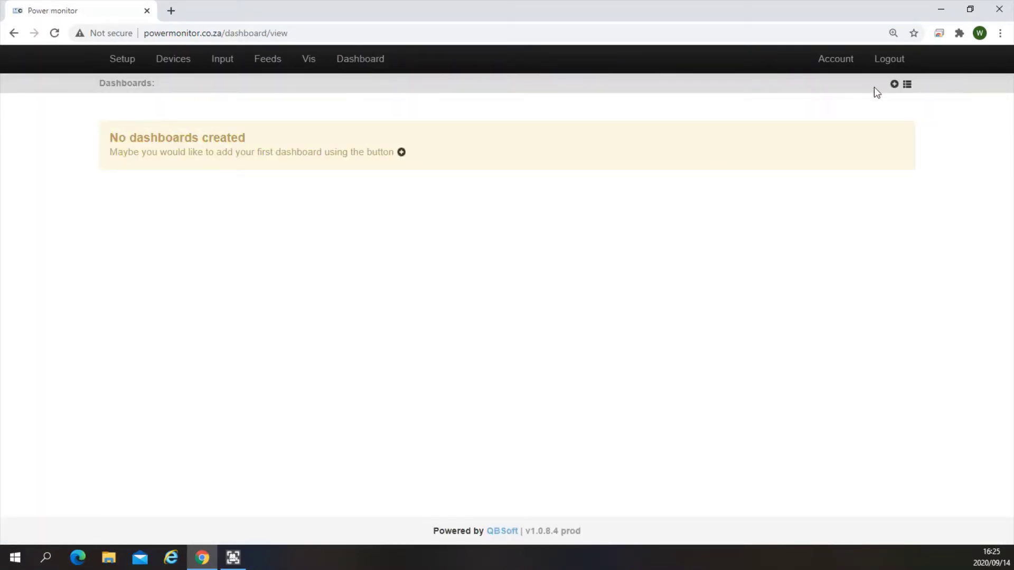
left_click(894, 84)
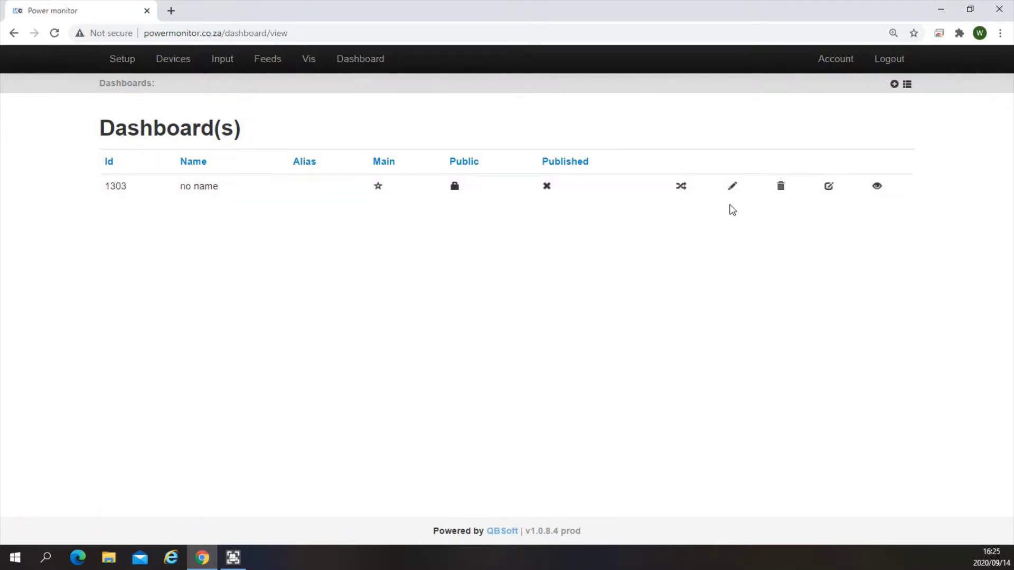
left_click(731, 189)
left_click_drag(212, 194, 106, 189)
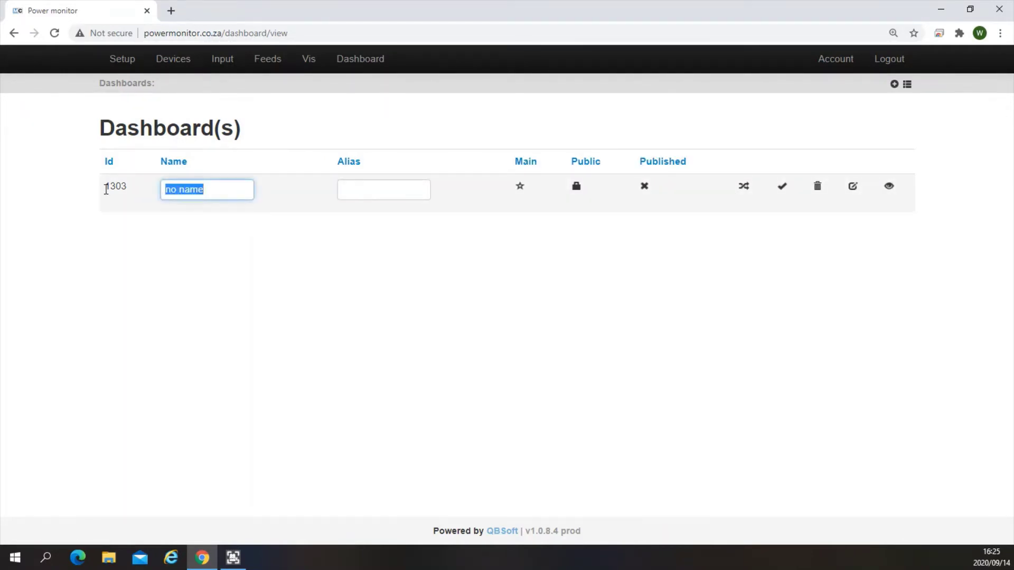
type("Main")
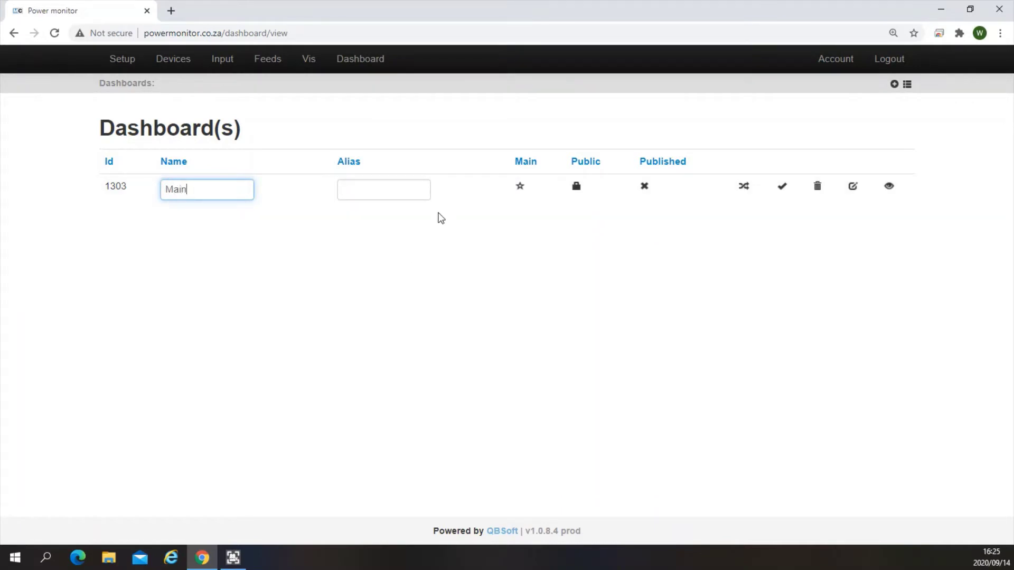
left_click(520, 188)
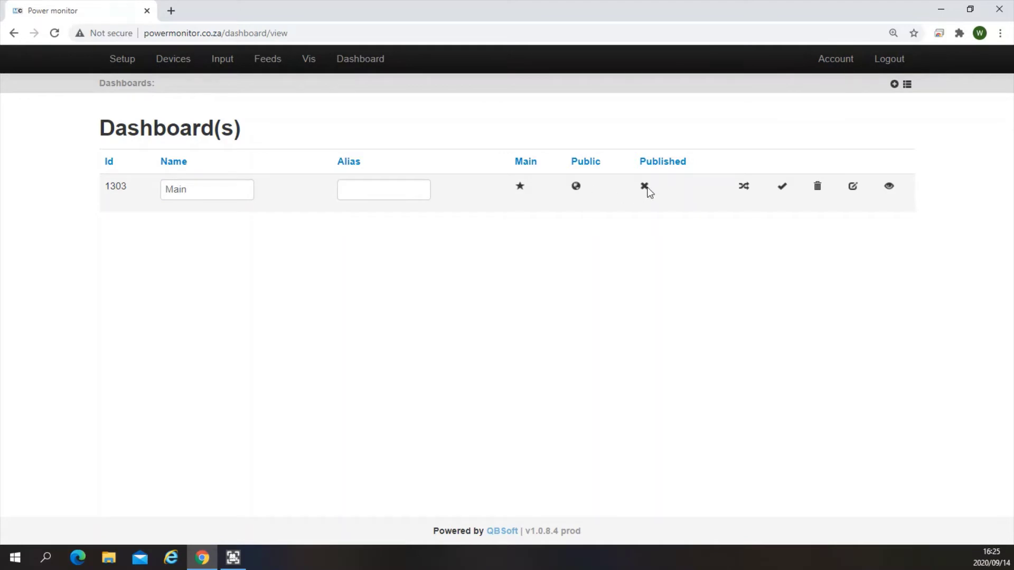
left_click(784, 189)
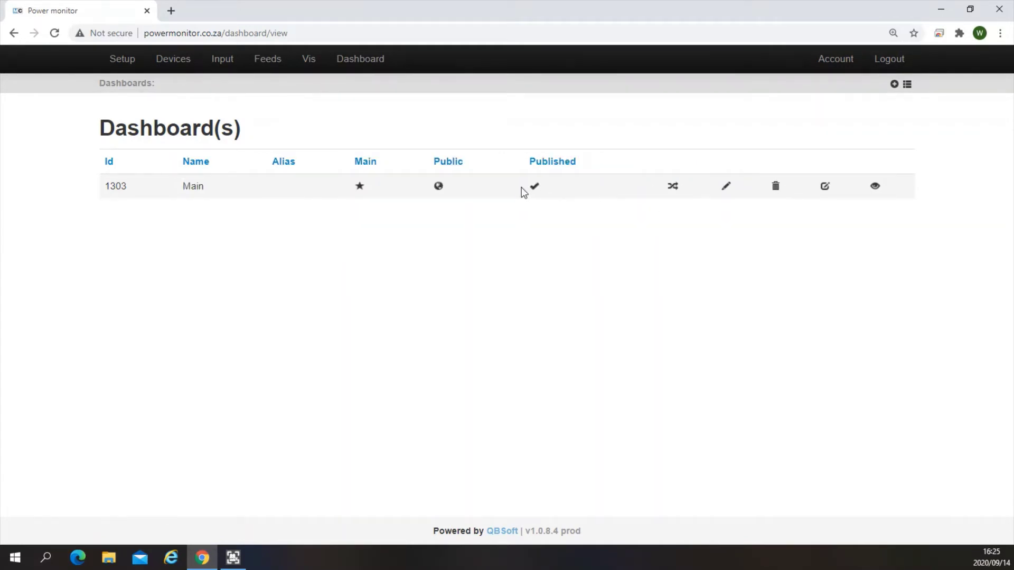
Refresh the dashboard list and open the Main dashboard's layout for editing
left_click(905, 88)
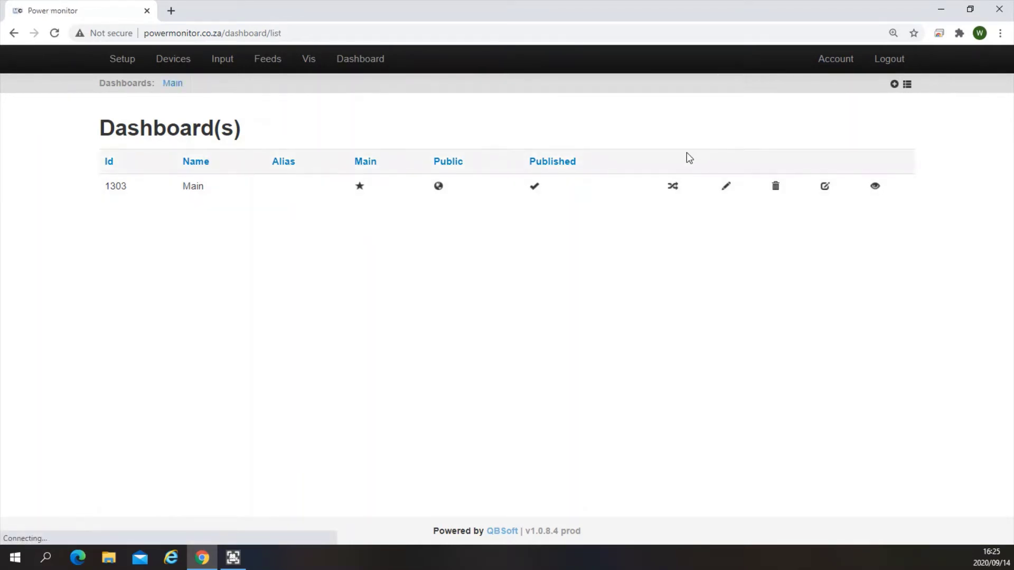
left_click(175, 84)
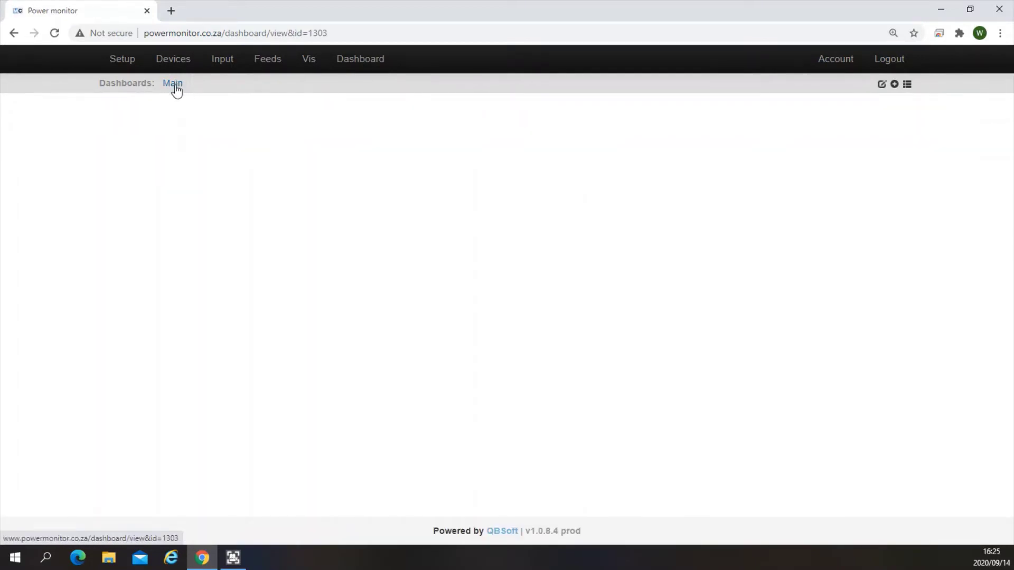
left_click(881, 85)
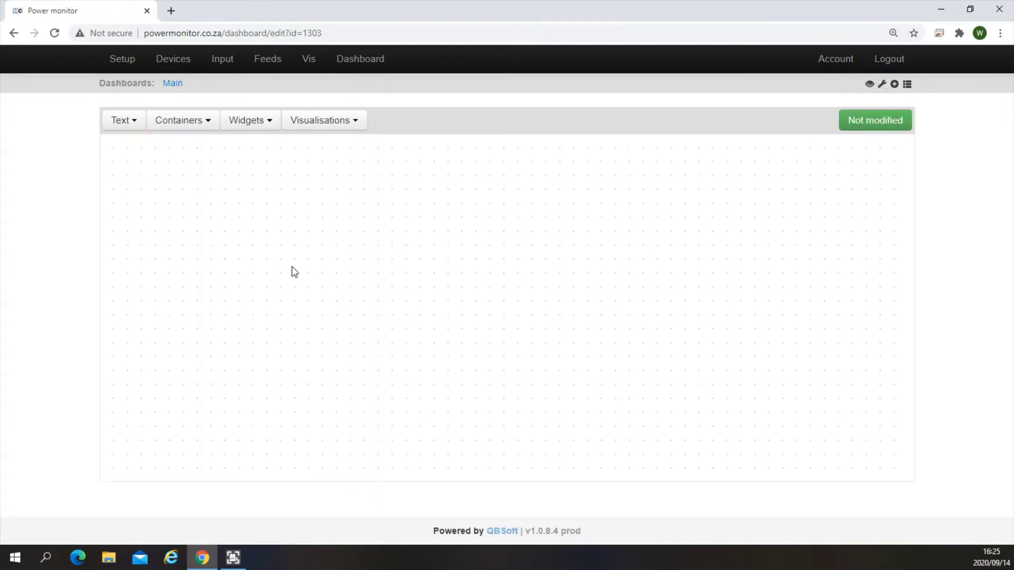
Place a dial widget in the upper-left area of the Main dashboard's canvas
left_click(257, 127)
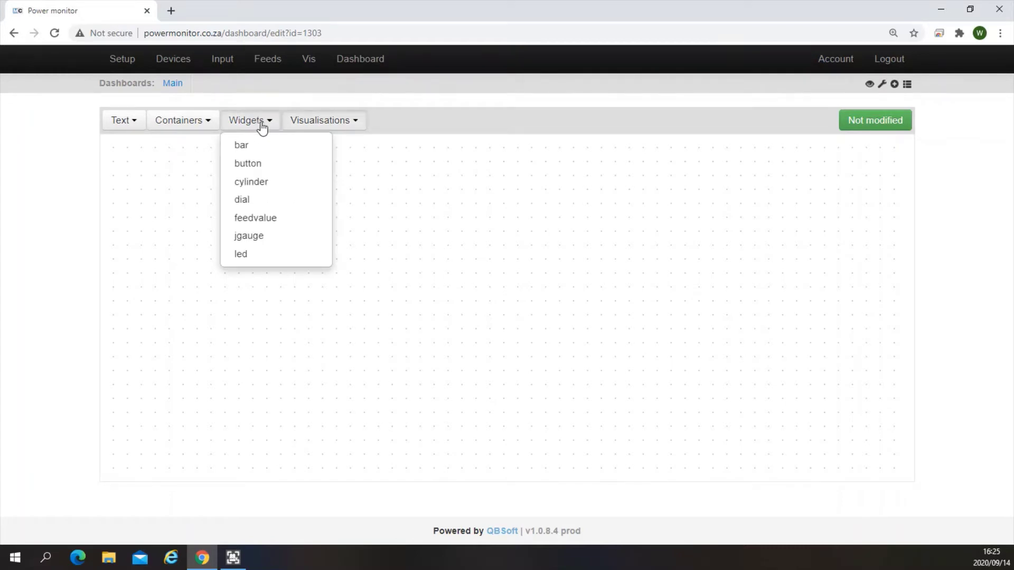
left_click(249, 200)
left_click(173, 248)
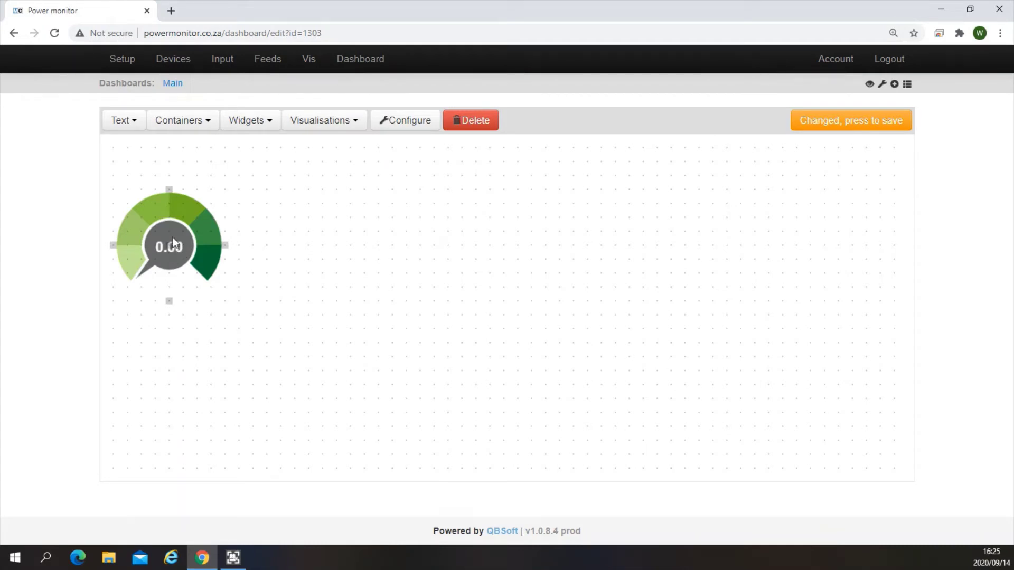
Move the dial to the canvas's left edge and configure it with the BMBattery Voltage feed and a max value of 30
mouse_move(167, 243)
left_mouse_down()
mouse_move(168, 223)
mouse_move(154, 230)
left_mouse_up()
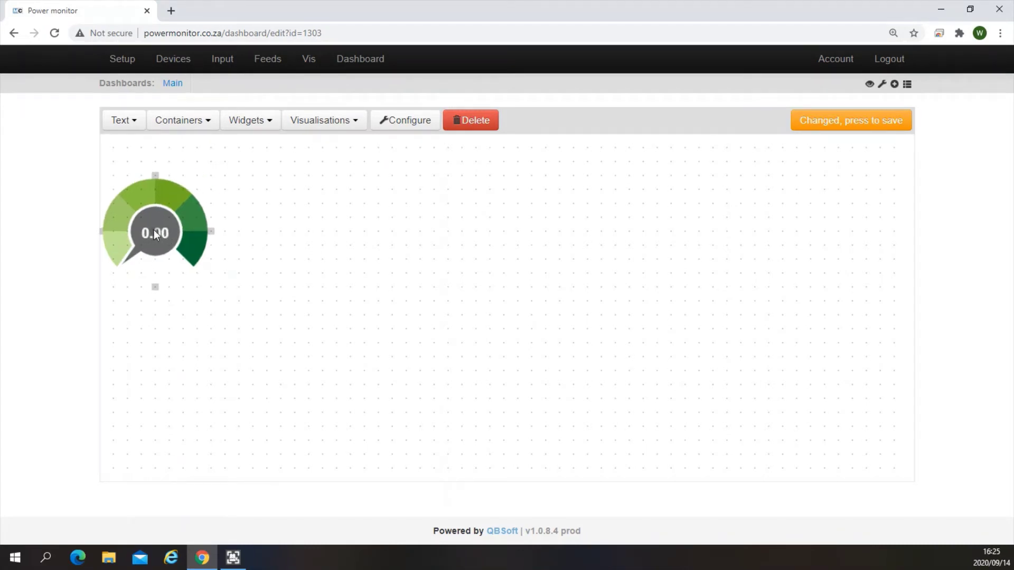
left_click(410, 125)
left_click(346, 154)
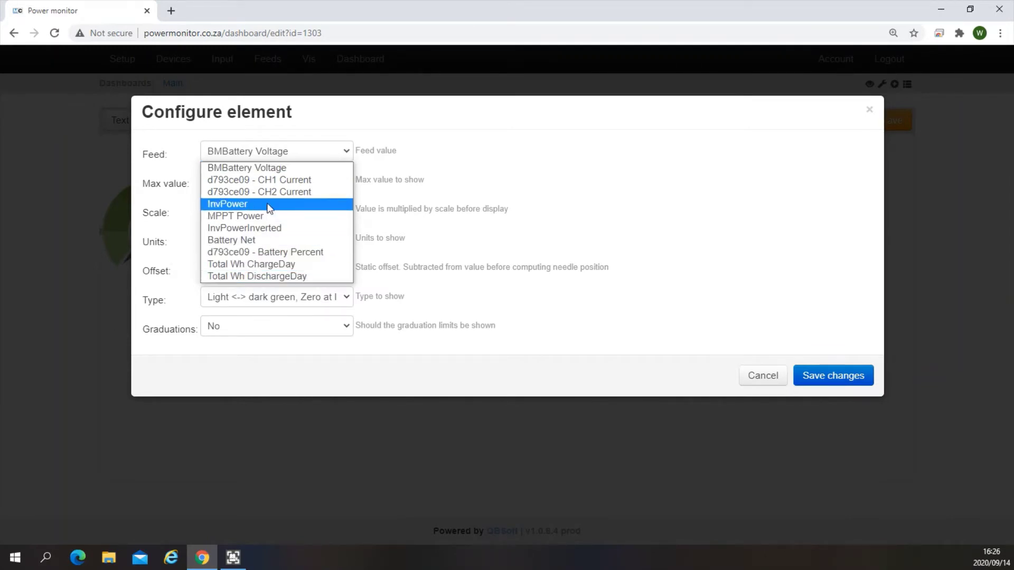
left_click(276, 172)
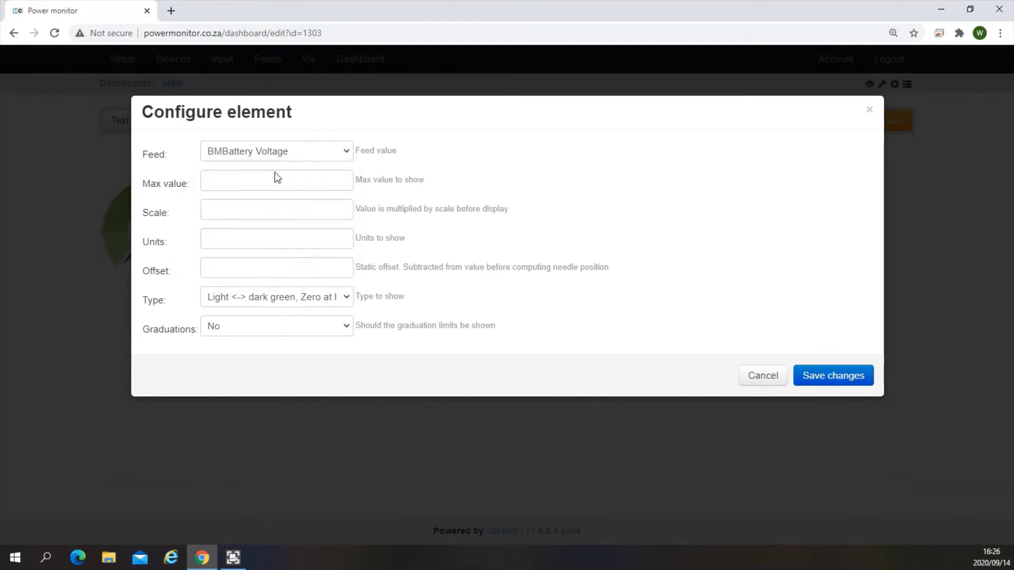
left_click(225, 182)
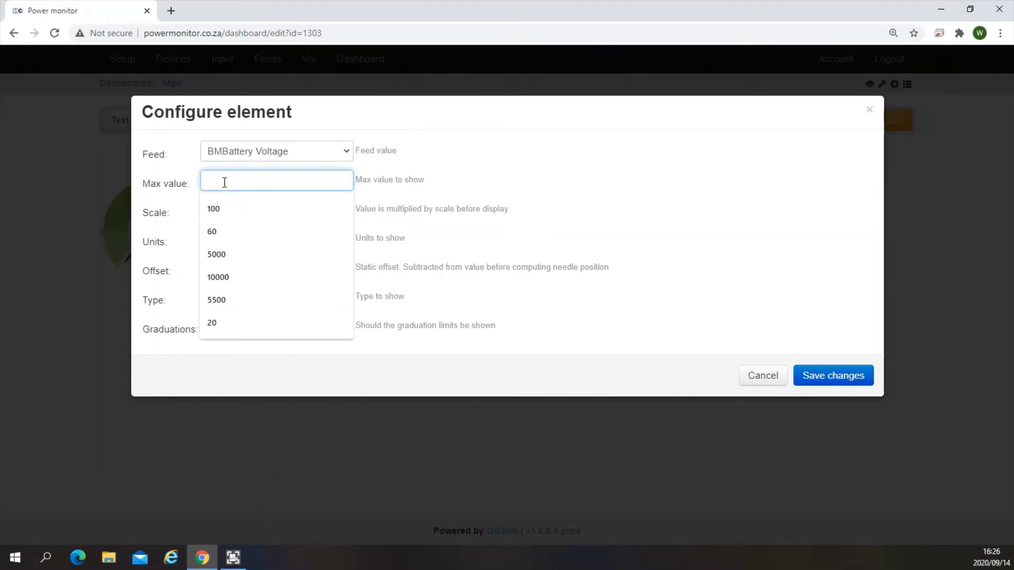
type("30")
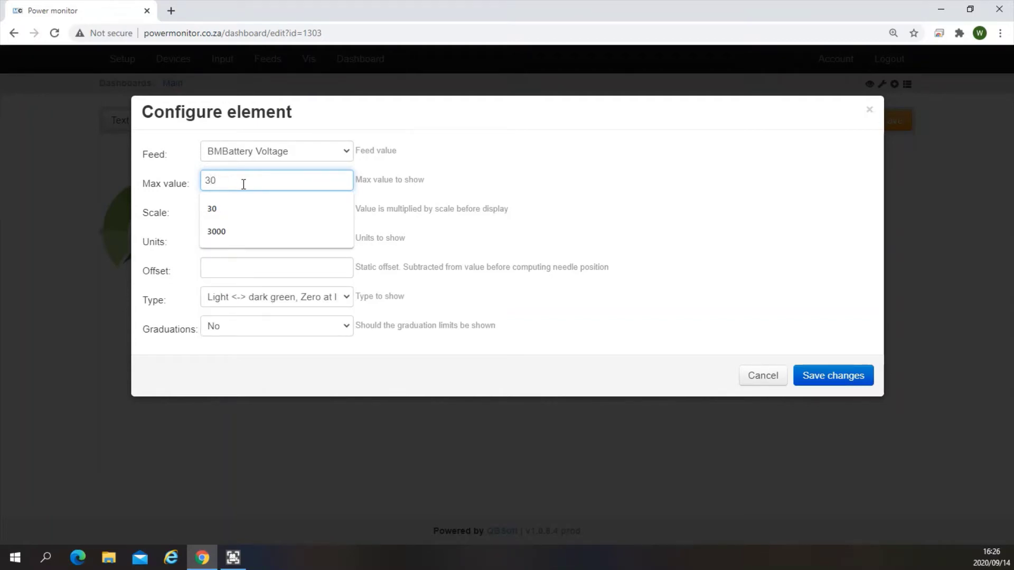
left_click(233, 207)
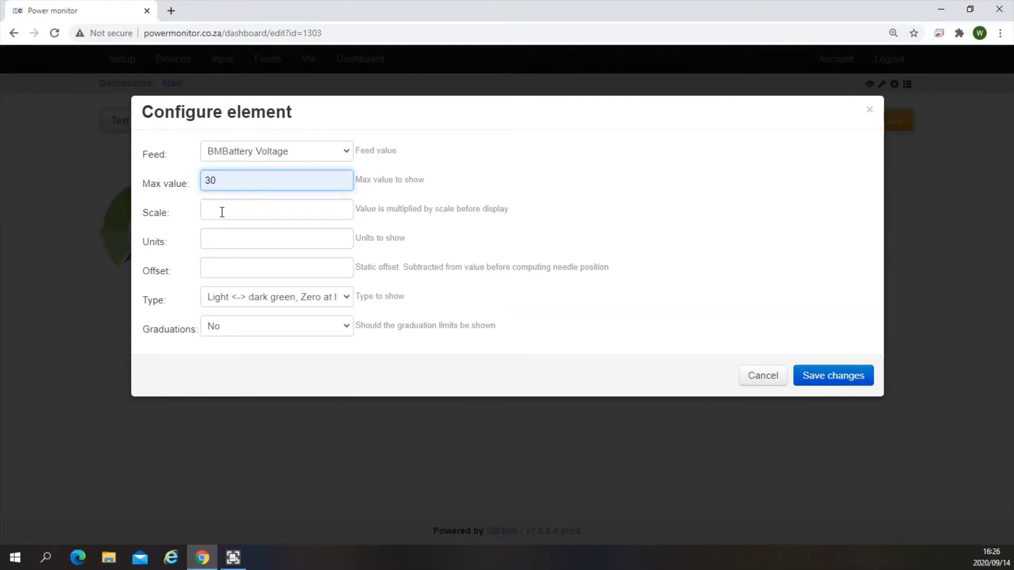
Set the dial's units to V and its offset to 10, leaving the scale blank
left_click(219, 207)
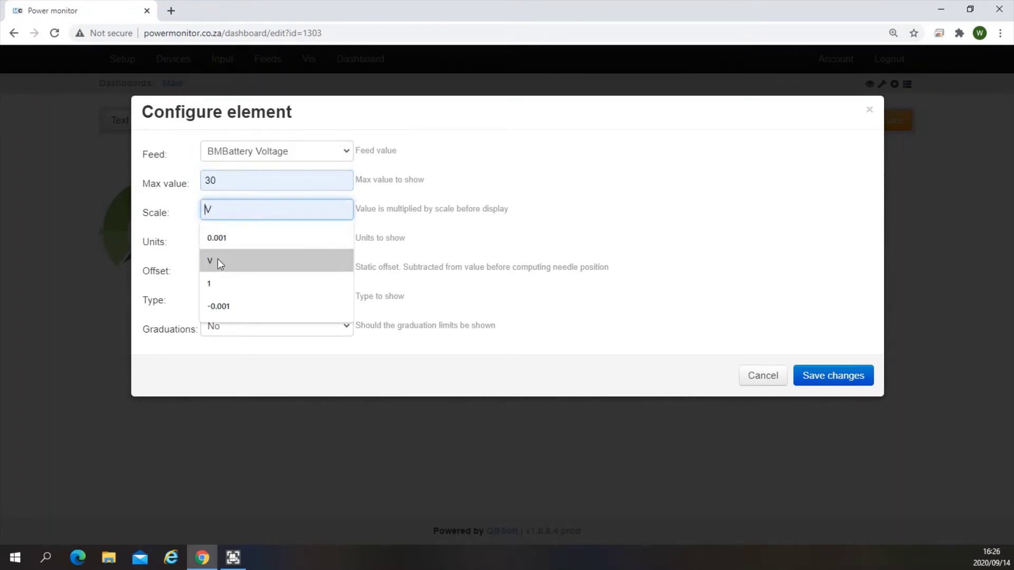
left_click(218, 258)
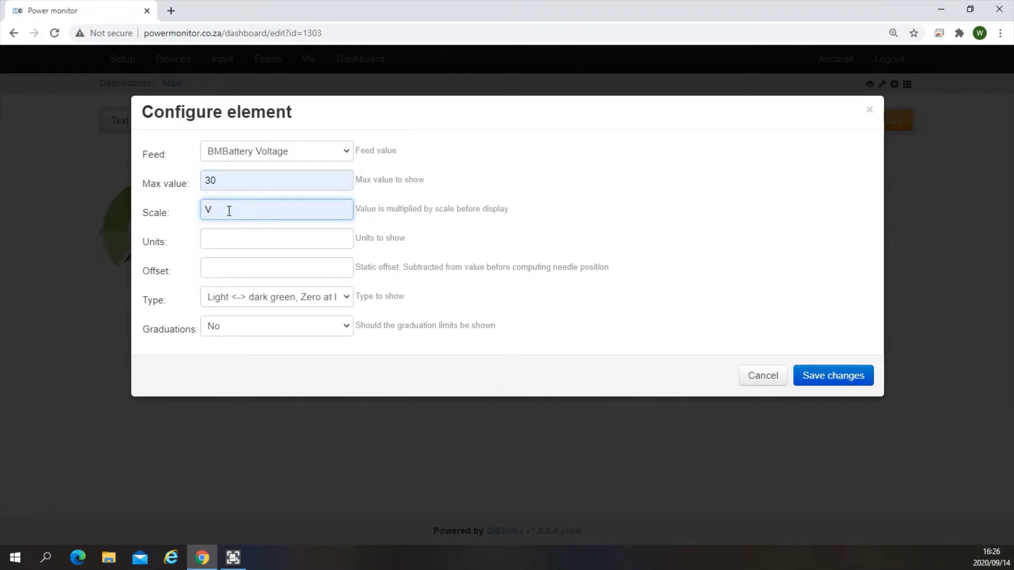
key("BackSpace")
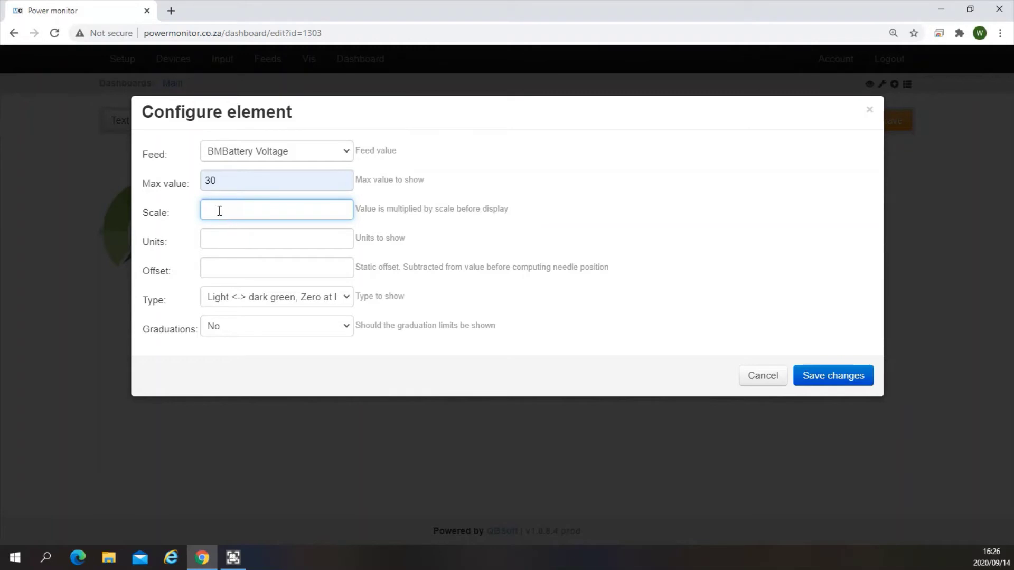
left_click(211, 238)
left_click(211, 287)
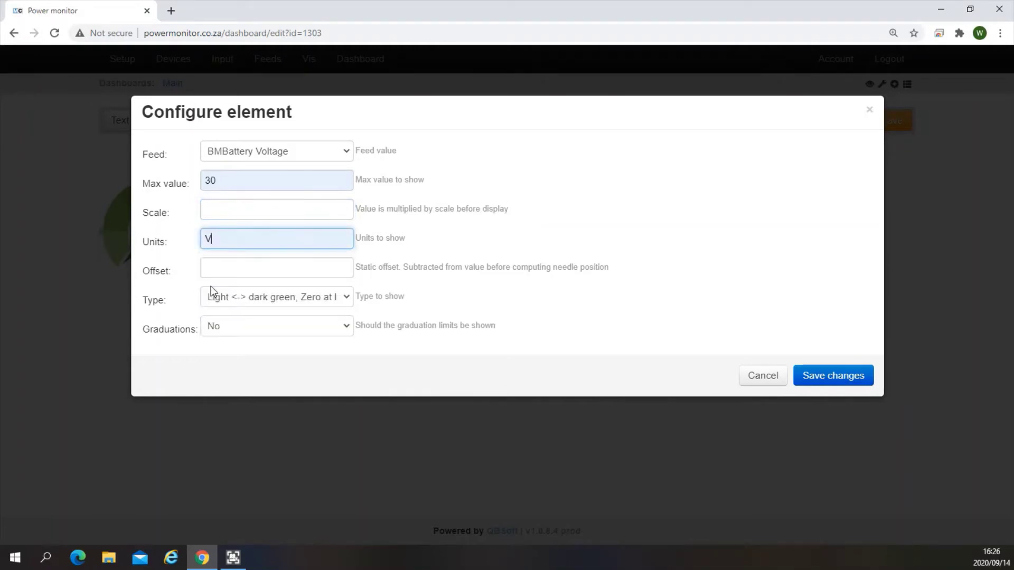
left_click(215, 267)
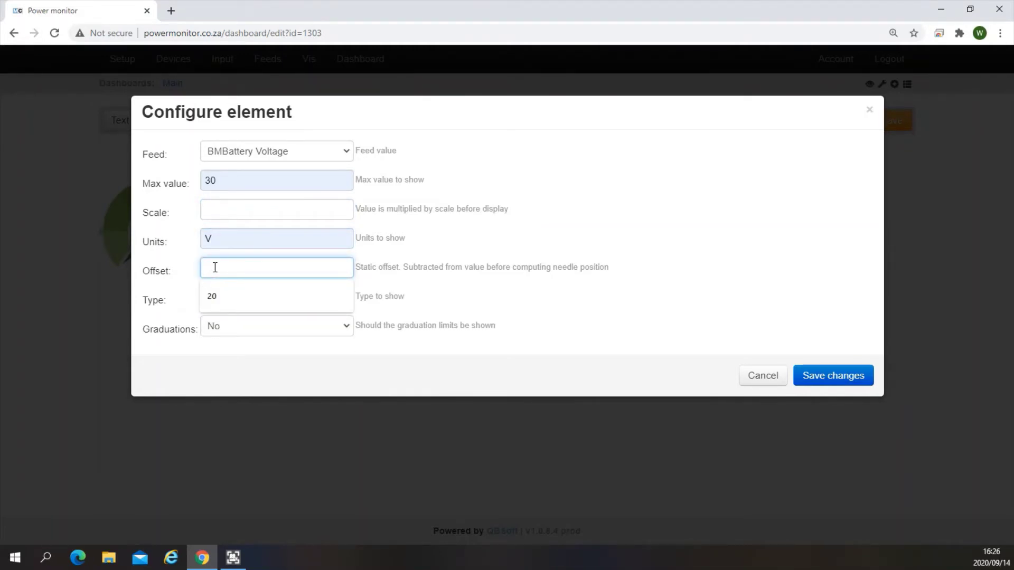
type("10")
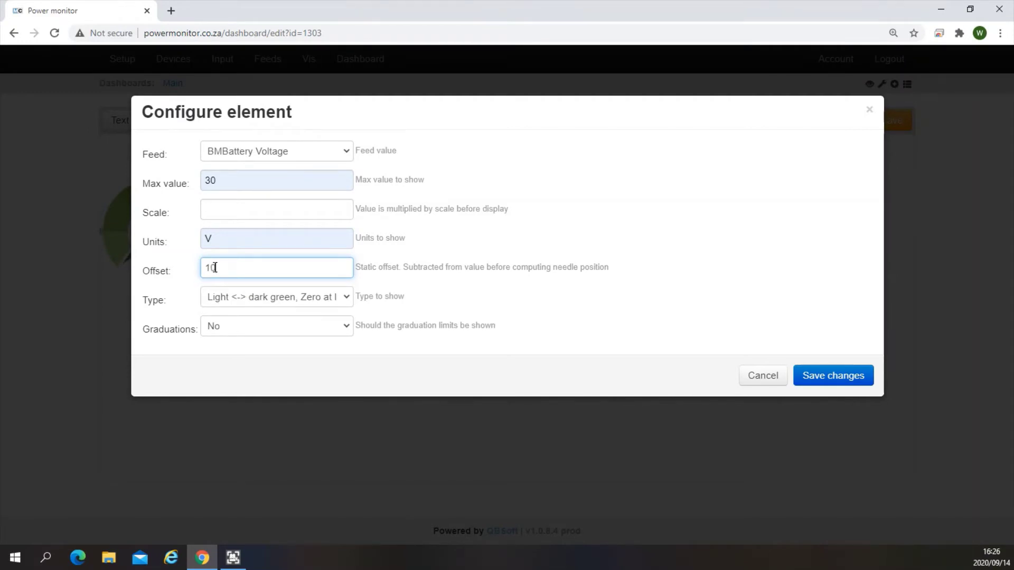
Set the dial's type to Red <-> Green, Zero at left, and save the dial configuration
left_click(414, 284)
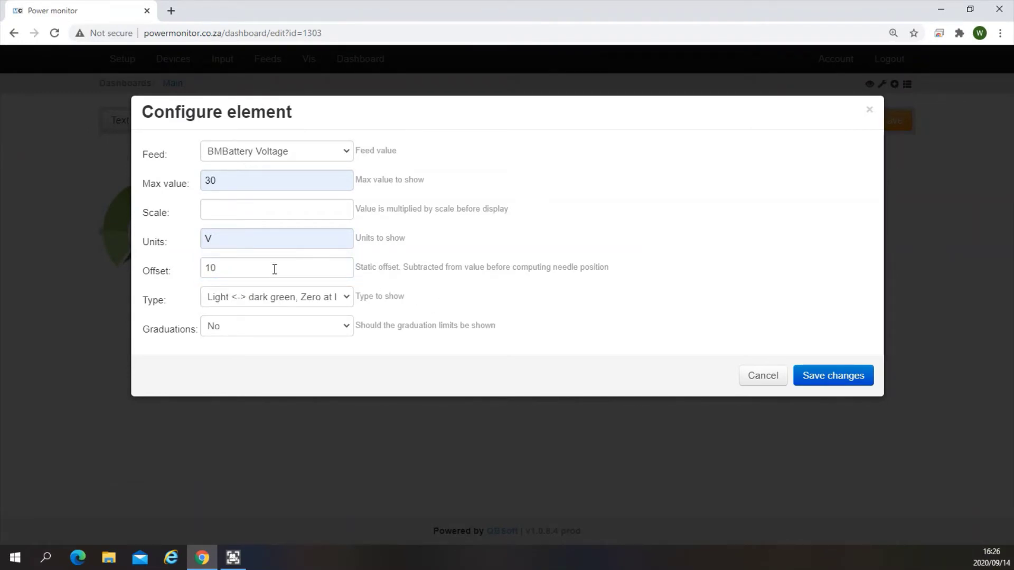
left_click(280, 299)
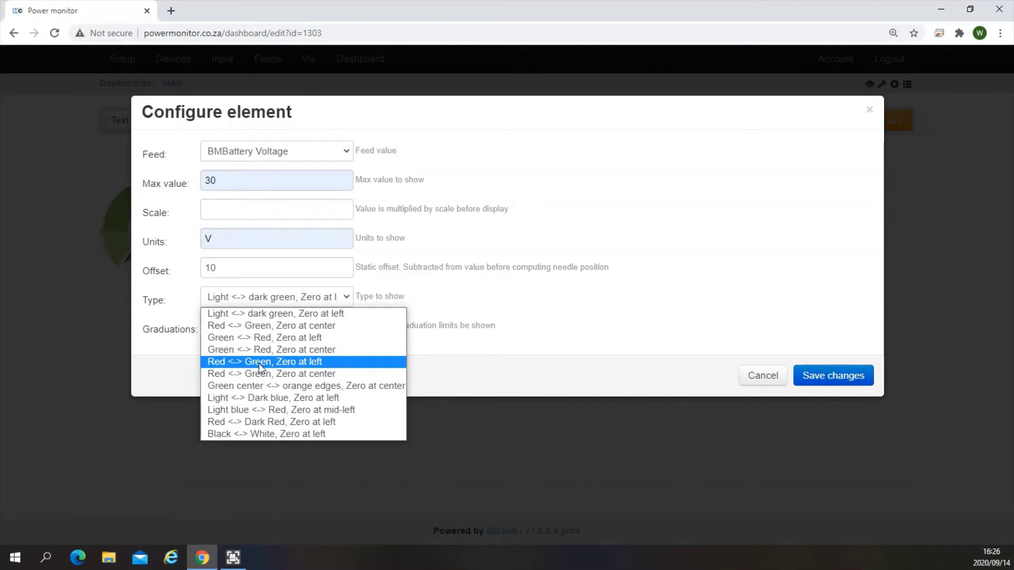
left_click(260, 362)
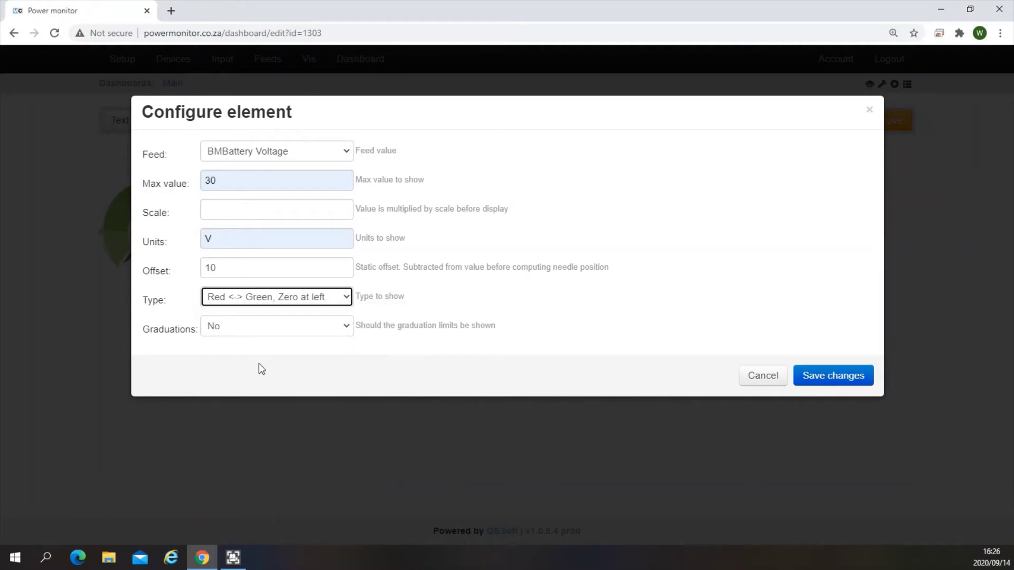
left_click(833, 387)
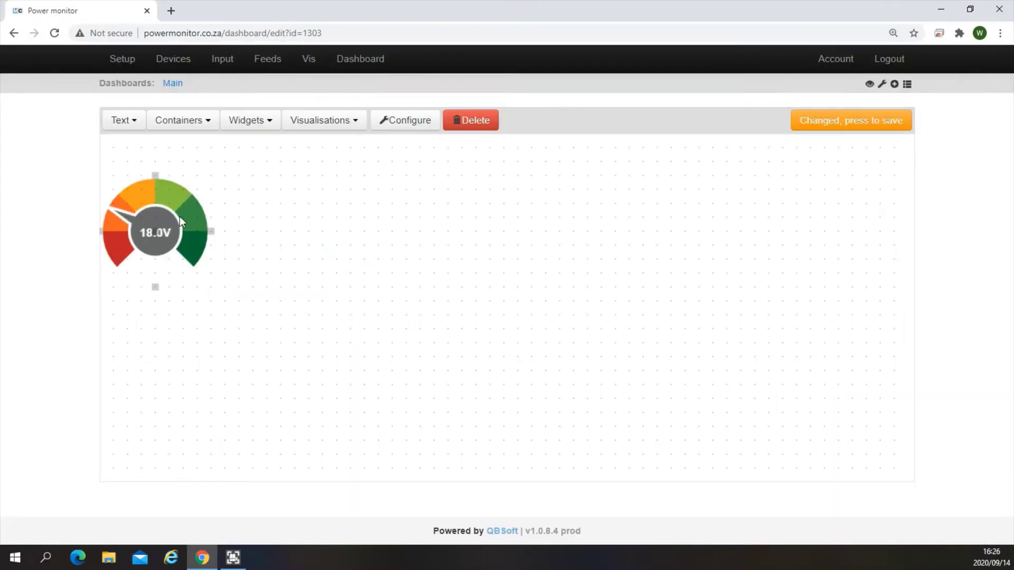
Add a centred heading just below the dial and set its text to Battery Voltage
left_click(127, 121)
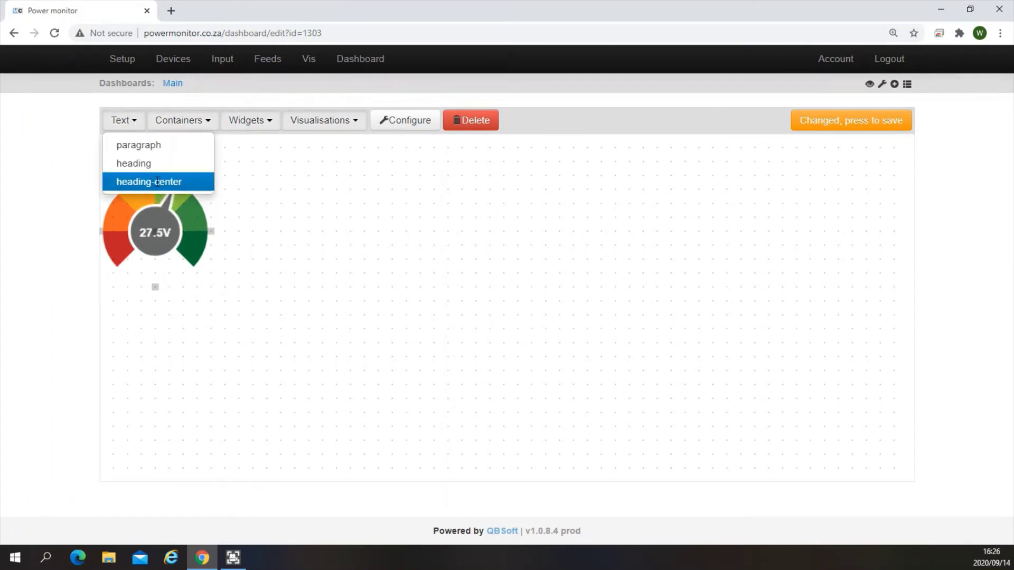
left_click(157, 182)
left_click(148, 279)
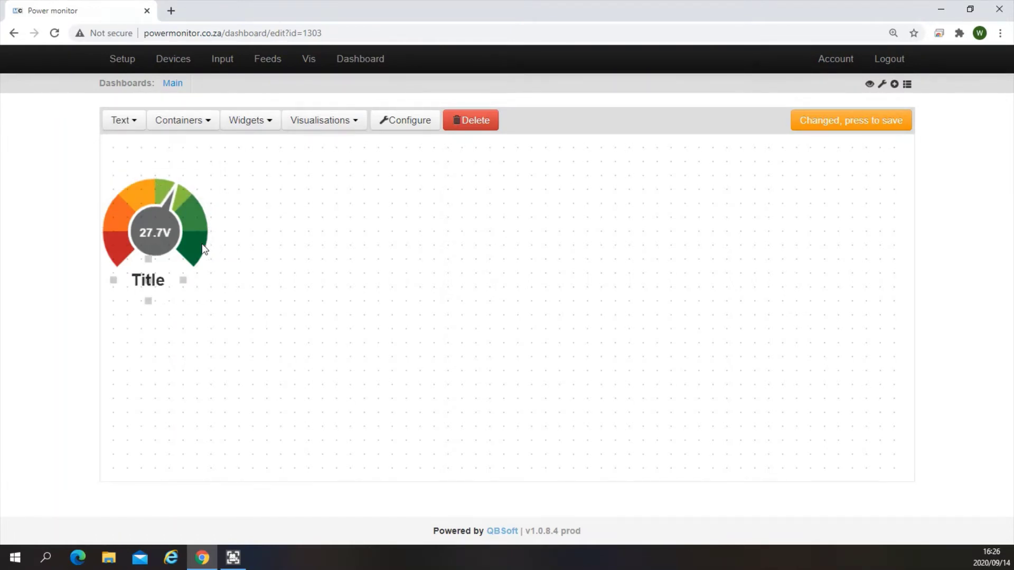
left_click(414, 123)
left_click_drag(196, 153, 162, 158)
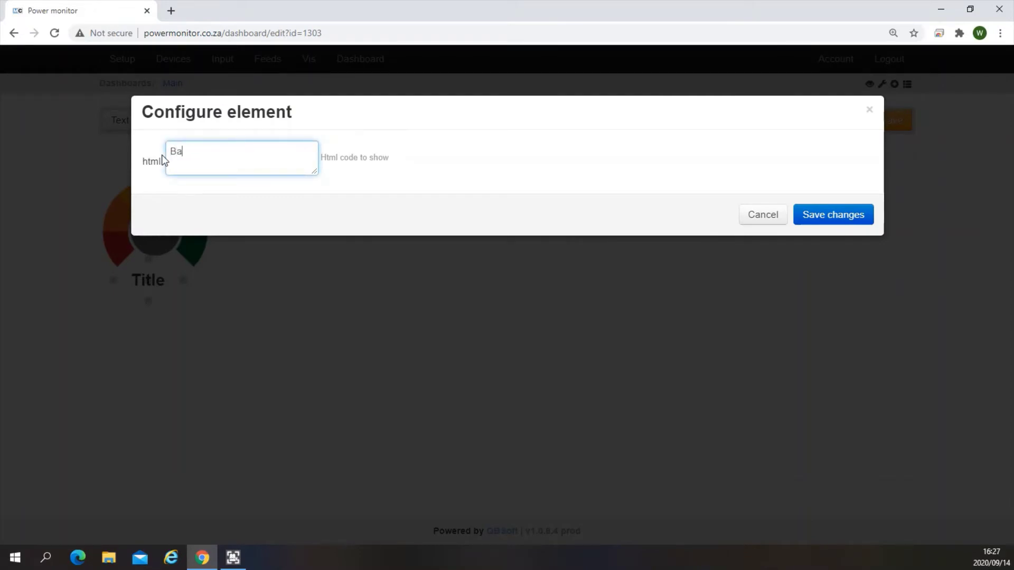
type("Battery ")
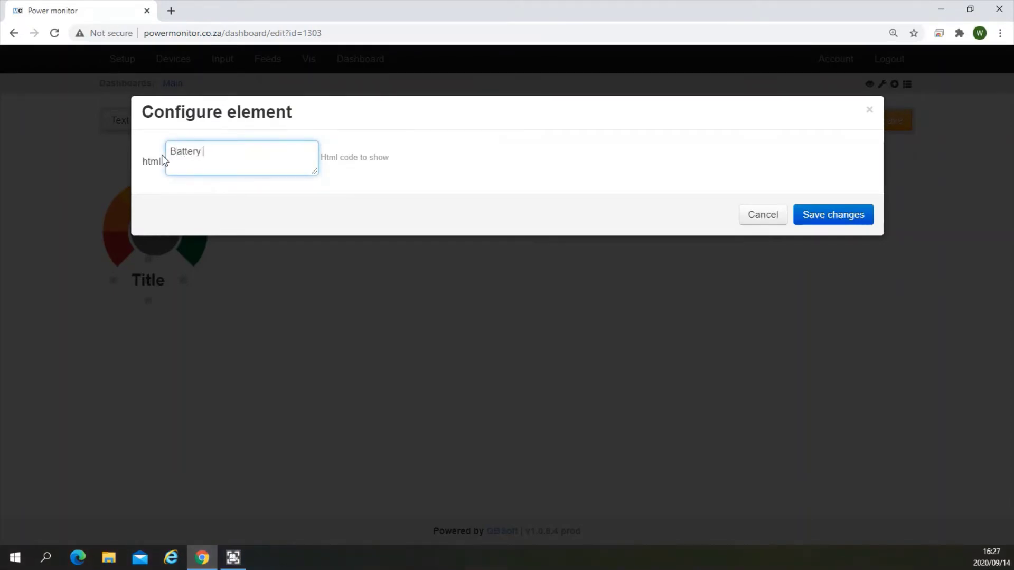
type("Voltage")
left_click(833, 221)
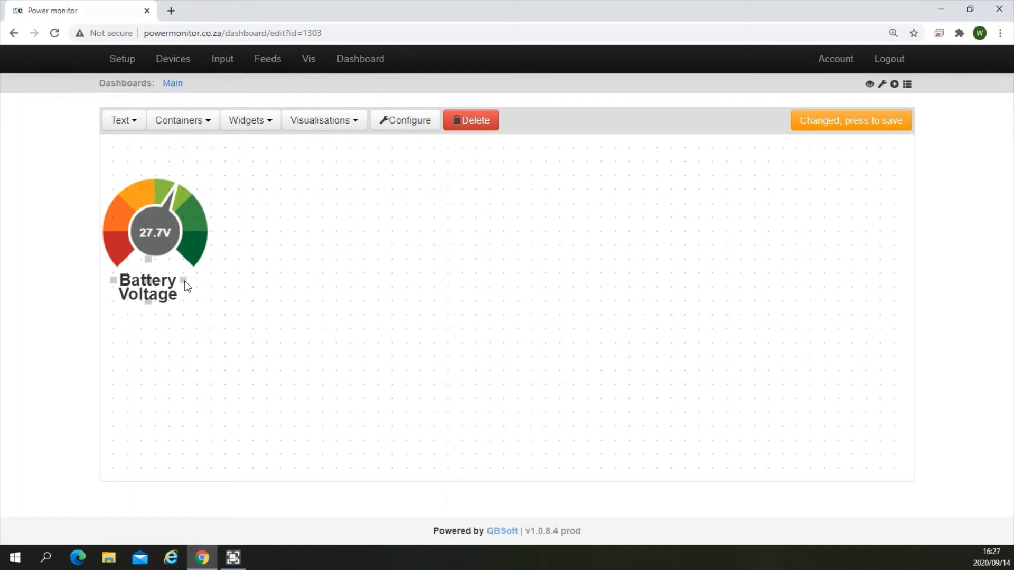
Widen the Battery Voltage heading and move it up so it sits centred directly beneath the dial
left_click_drag(183, 281, 201, 280)
left_click(168, 289)
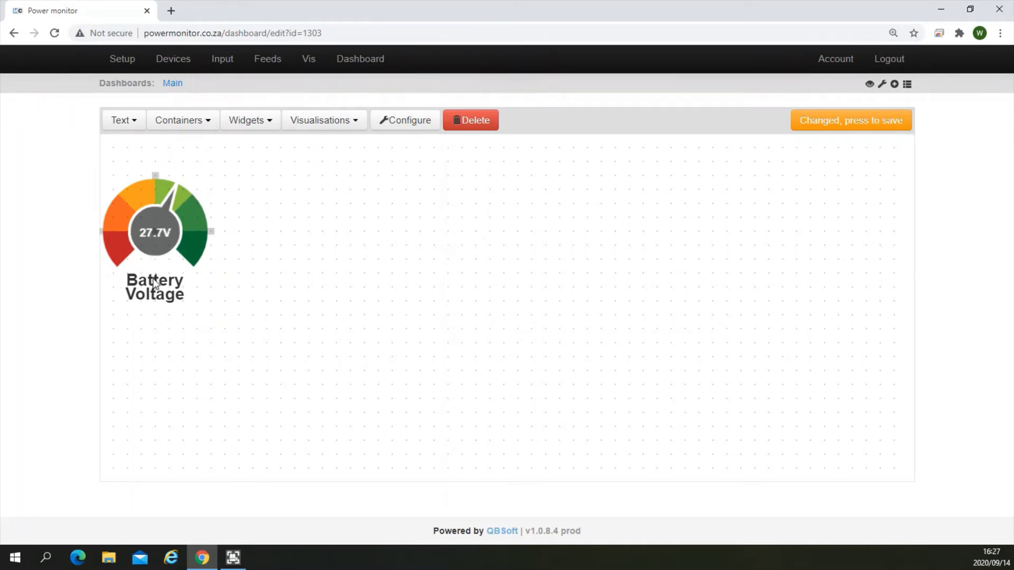
left_click(154, 280)
left_click_drag(154, 281, 156, 273)
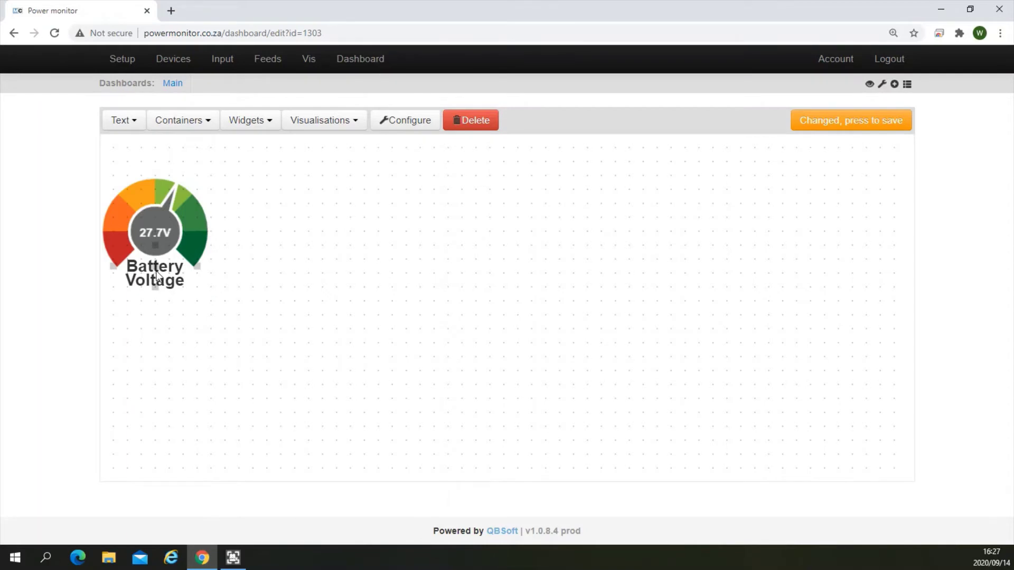
left_click(280, 303)
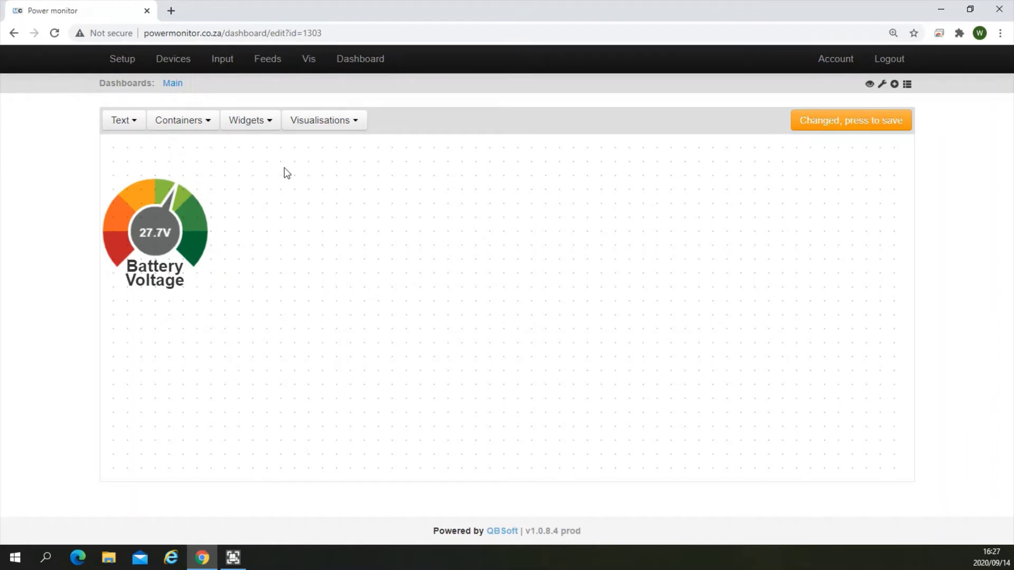
Place a bar widget immediately to the right of the battery voltage dial, with its top aligned to the dial
left_click(266, 122)
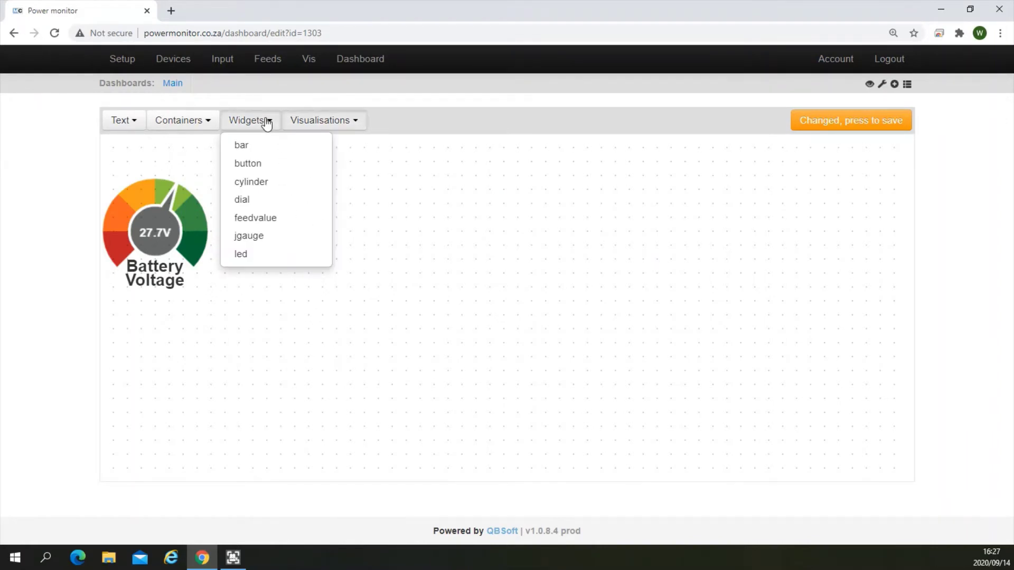
left_click(262, 147)
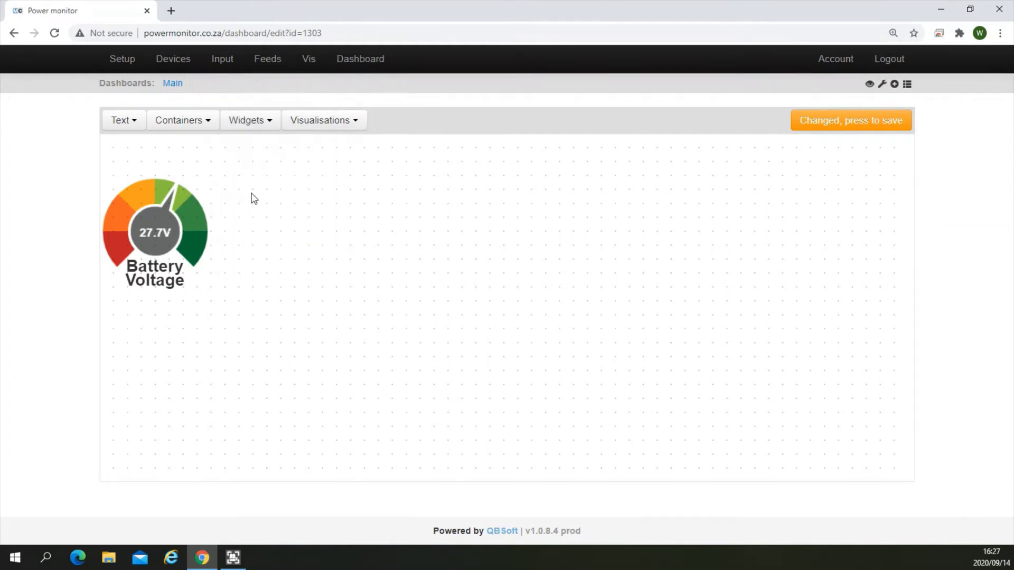
left_click(244, 217)
left_click_drag(185, 217, 208, 223)
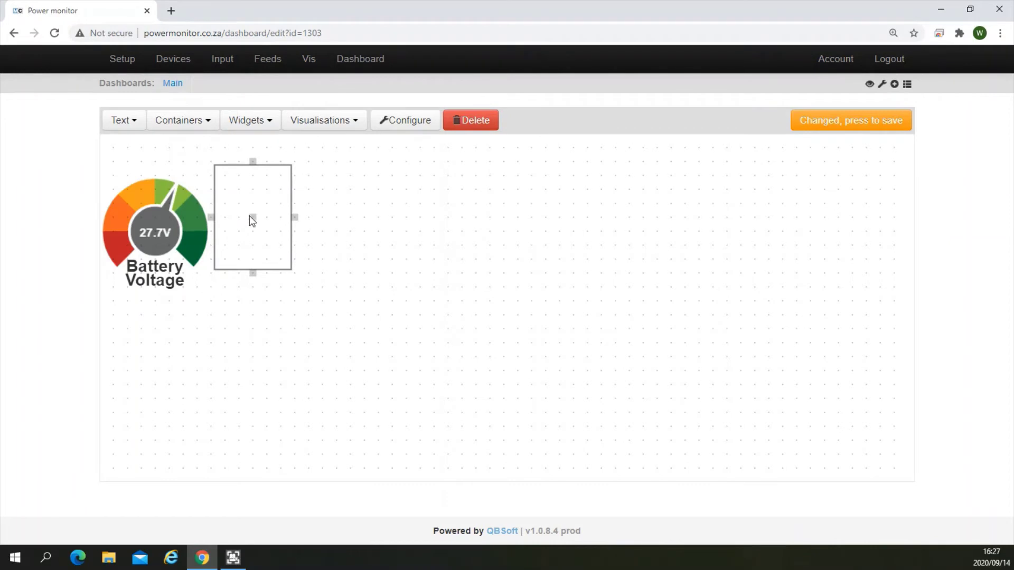
left_click_drag(249, 224, 249, 231)
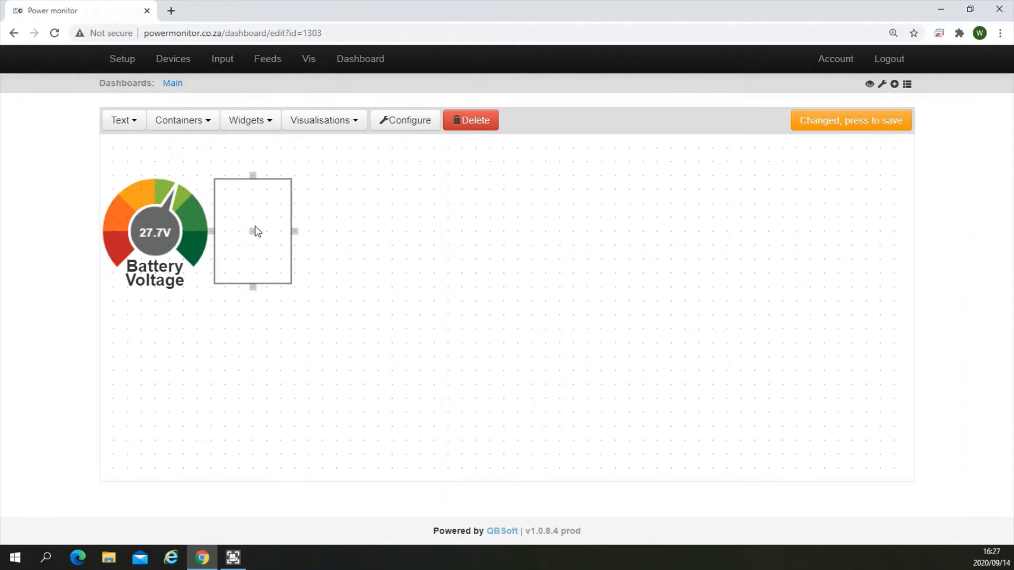
Configure the bar widget with the d793ce09 - Battery Percent feed, a max value of 100 and % as units
left_click(406, 122)
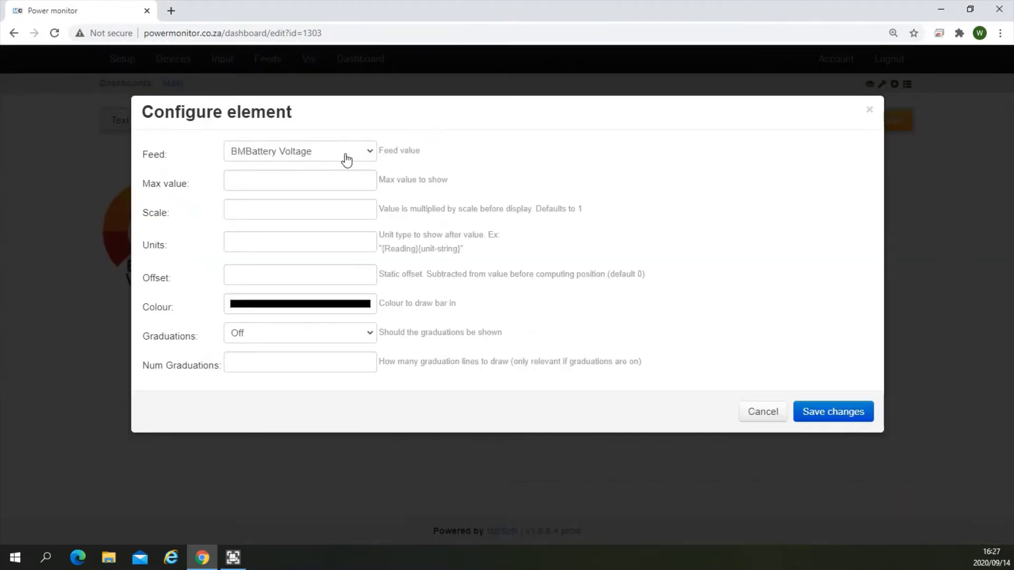
left_click(367, 154)
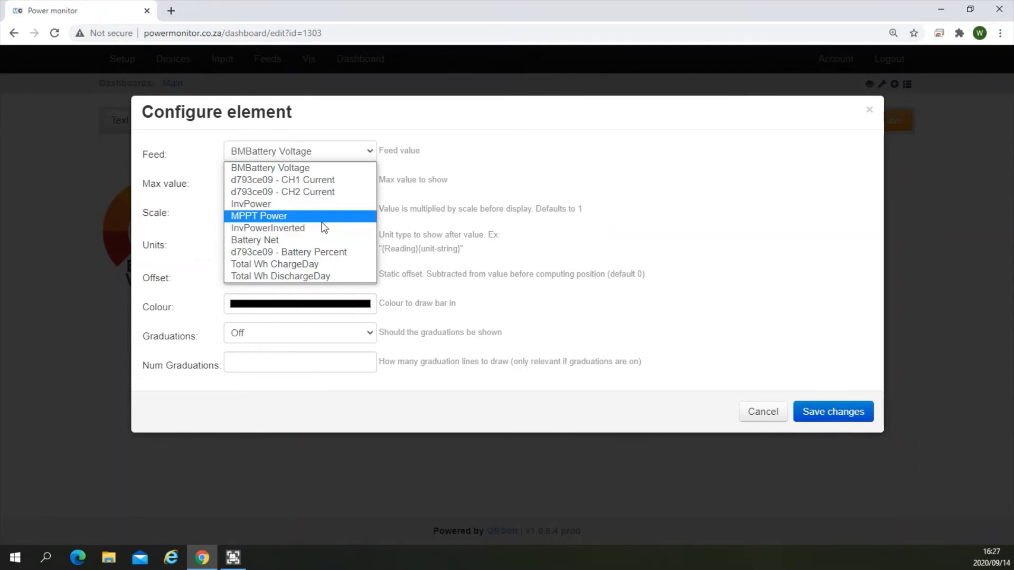
left_click(327, 252)
left_click(248, 180)
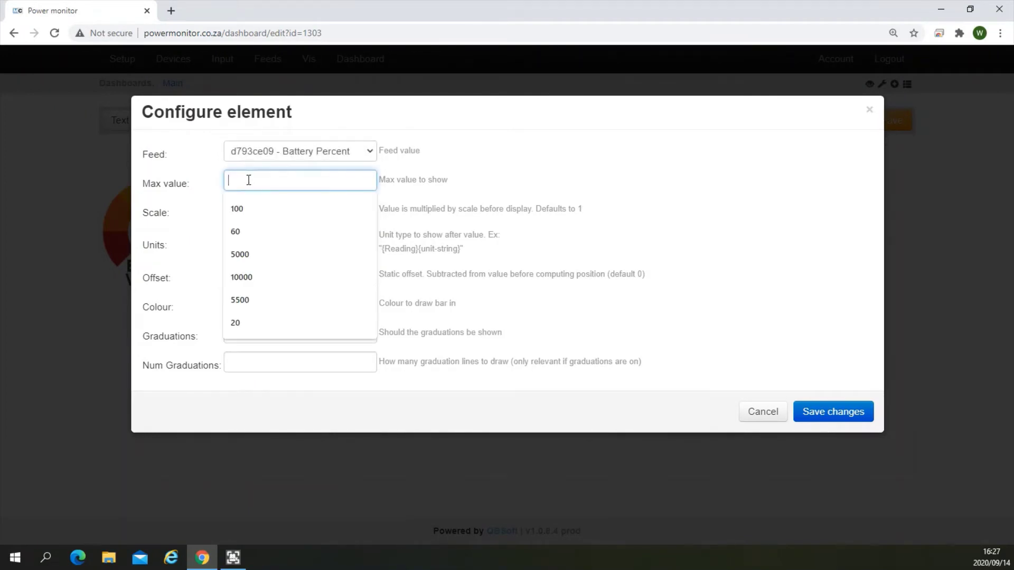
left_click(257, 212)
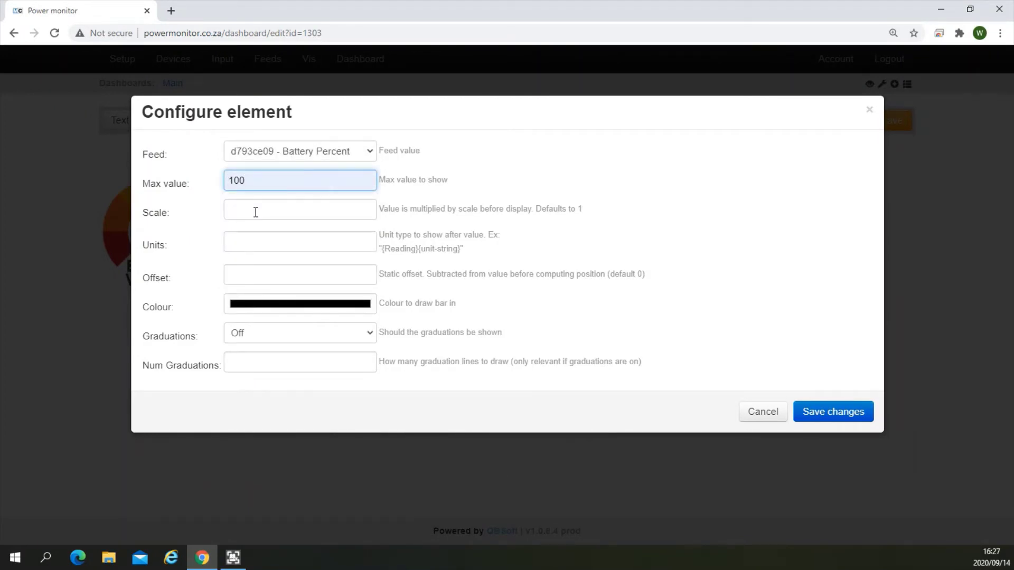
left_click(242, 242)
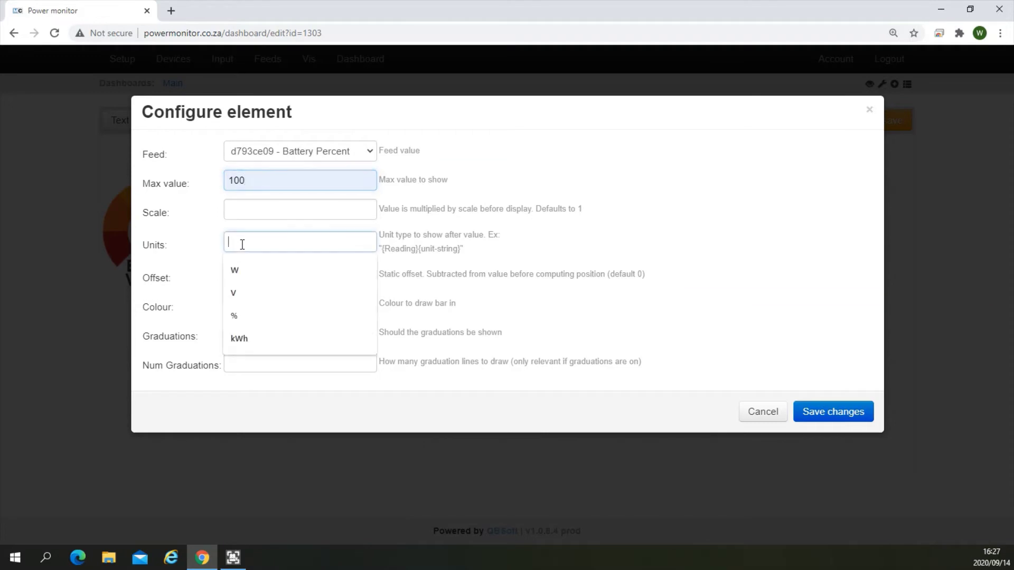
left_click(240, 319)
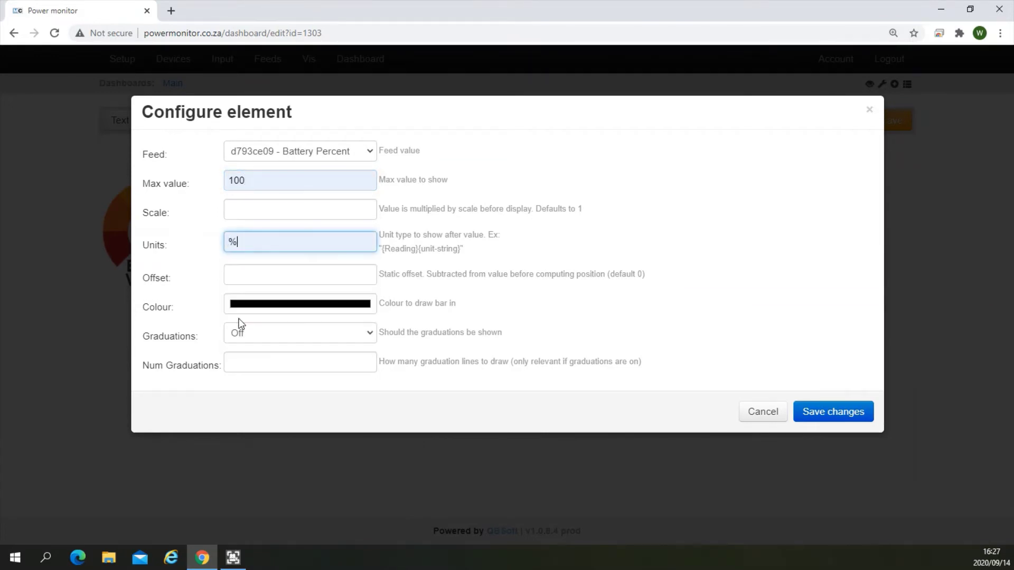
Choose a blue hue for the bar widget's colour
left_click(257, 306)
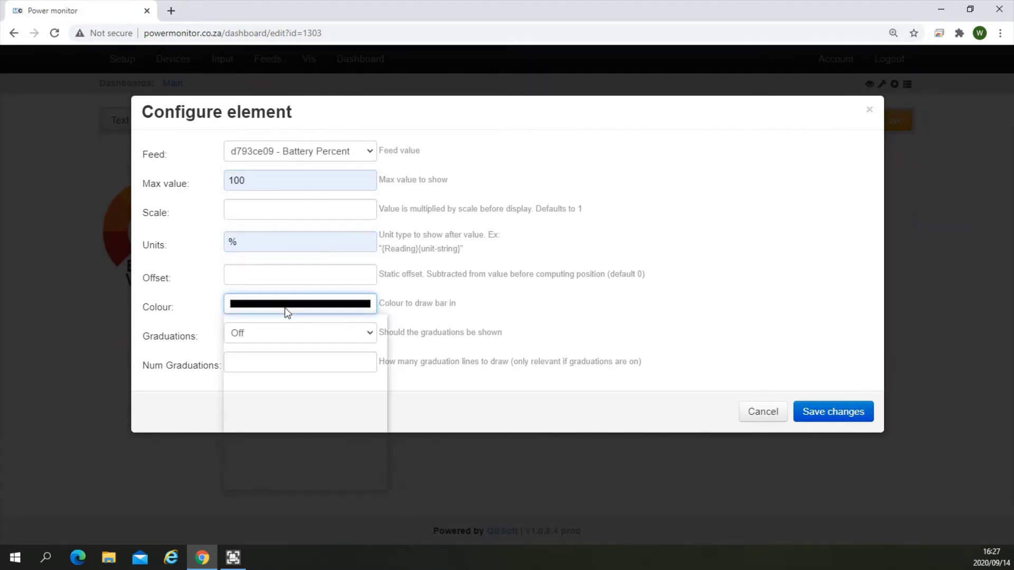
left_click(316, 427)
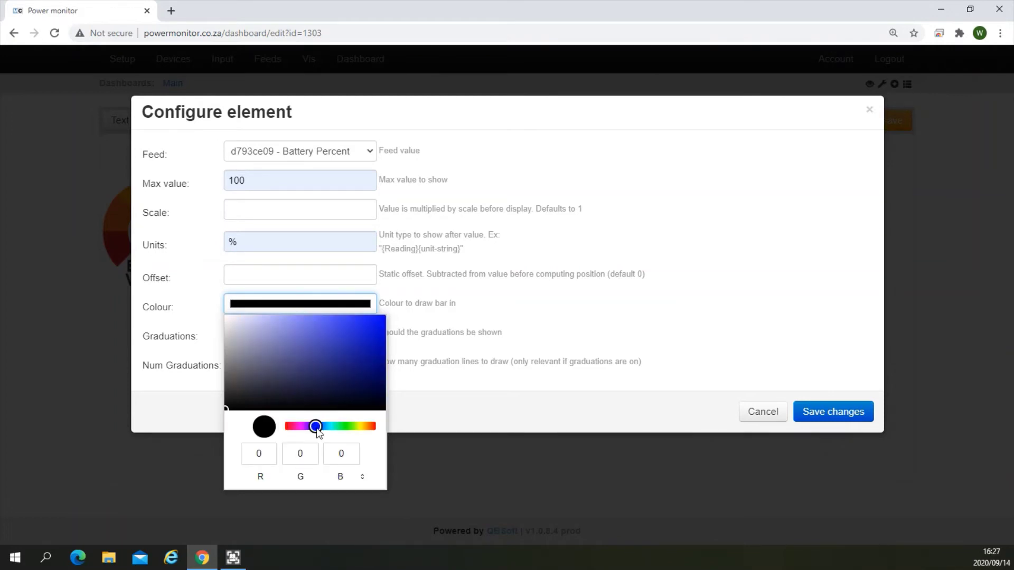
Set the Battery Percent bar's colour to blue and save its configuration
left_click(373, 332)
left_click(478, 403)
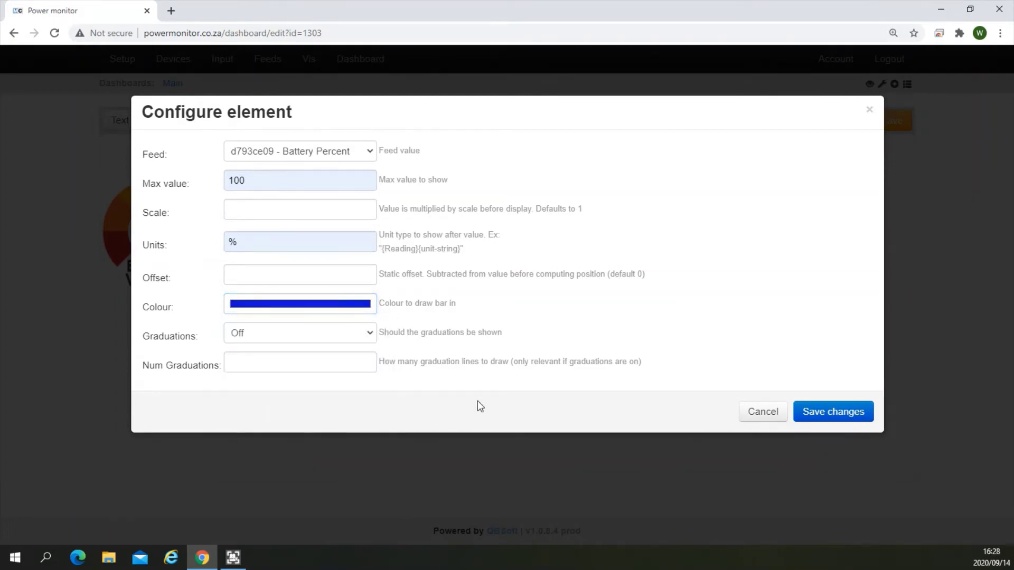
left_click(822, 412)
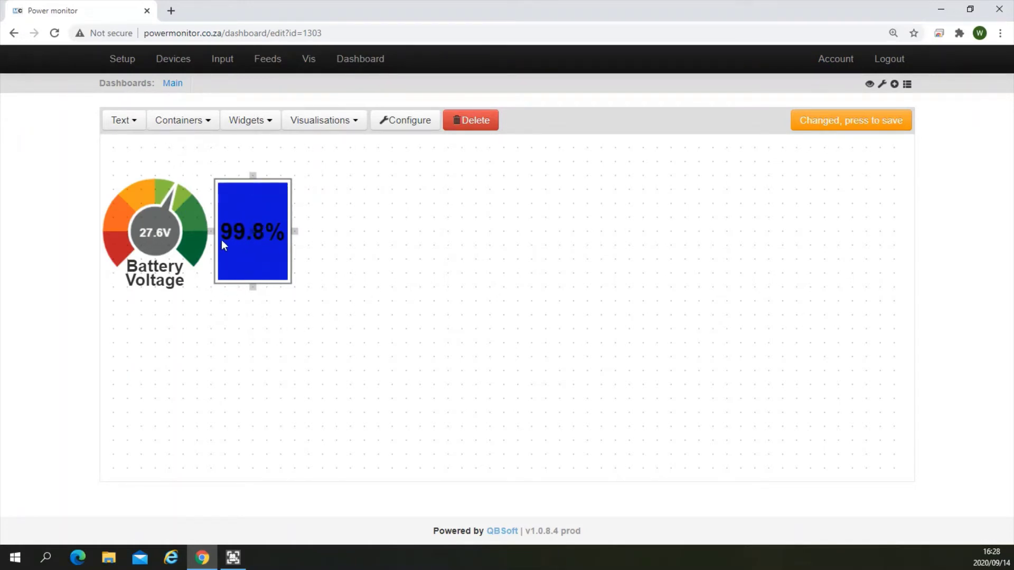
Add a text title above the blue Battery Percent bar and set its content to SOC
left_click(138, 125)
left_click(138, 185)
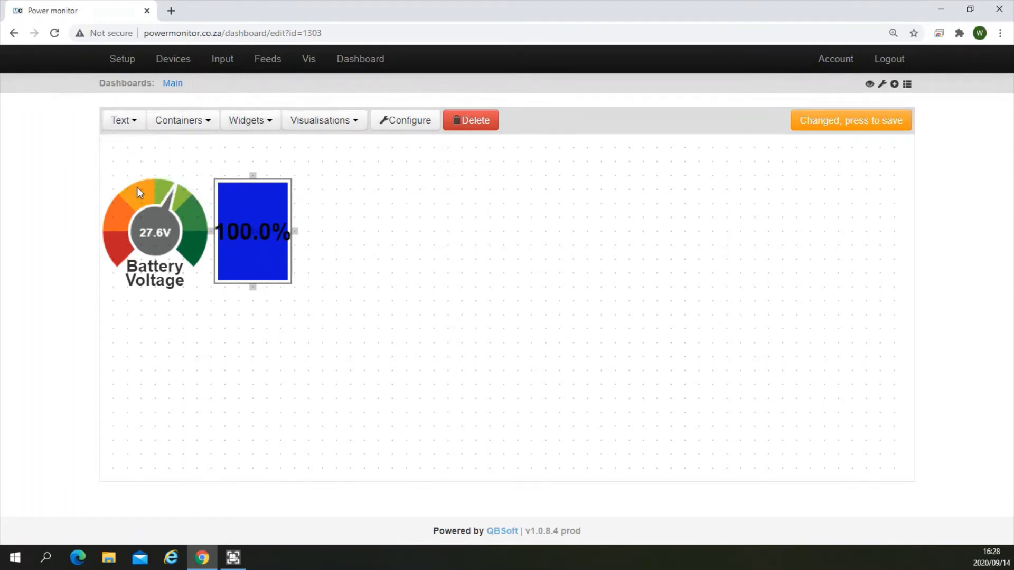
left_click(230, 162)
left_click(405, 123)
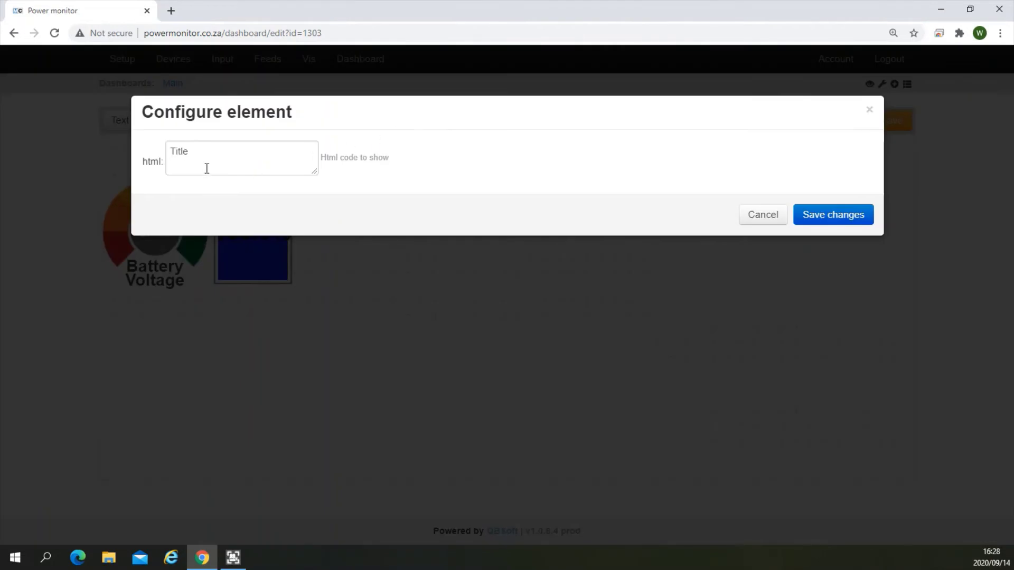
left_click(155, 153)
type("SOC")
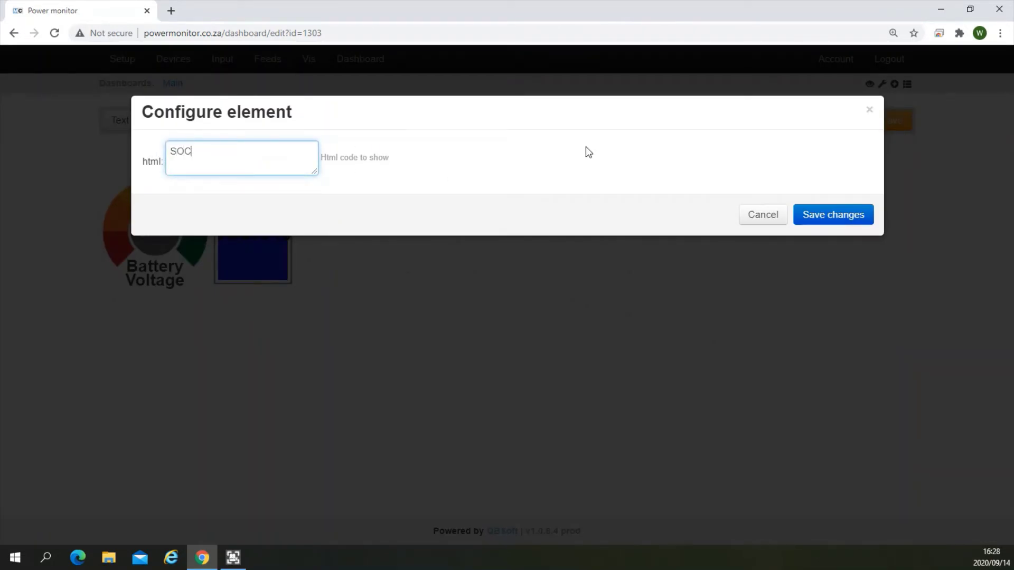
left_click(828, 214)
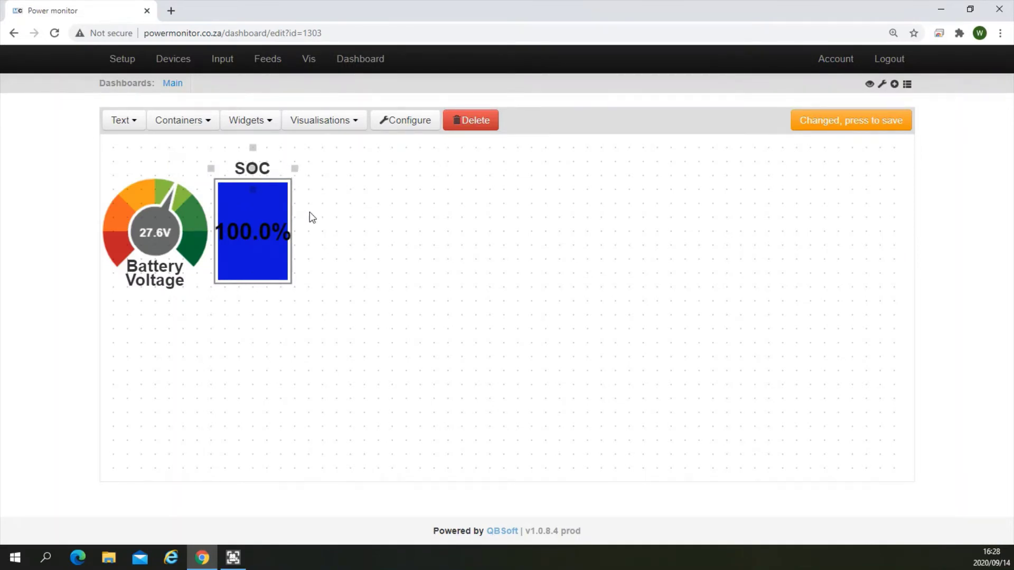
left_click(355, 257)
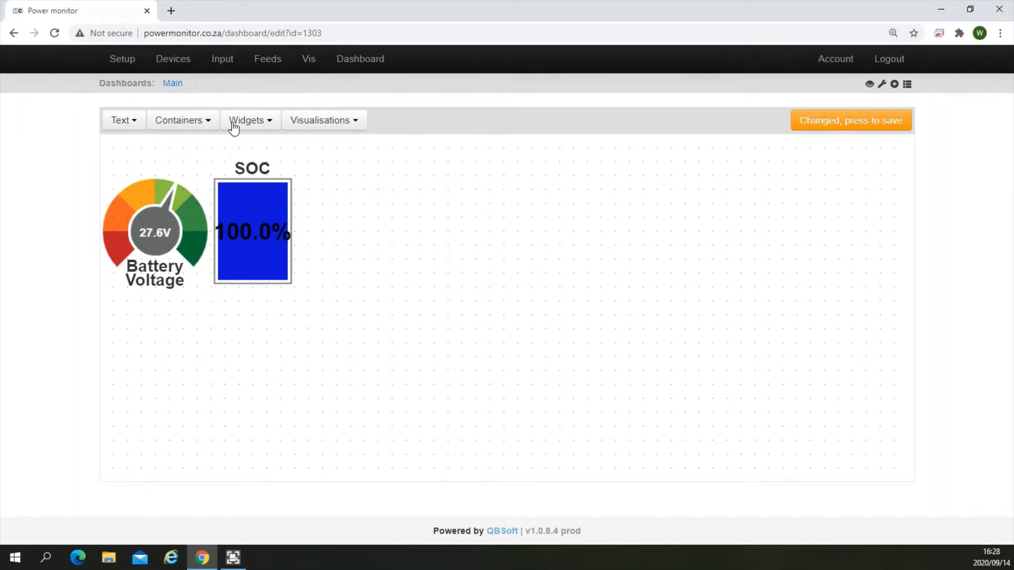
Add a jgauge widget near the dashboard canvas's right edge, level with the Battery Percent bar
left_click(260, 126)
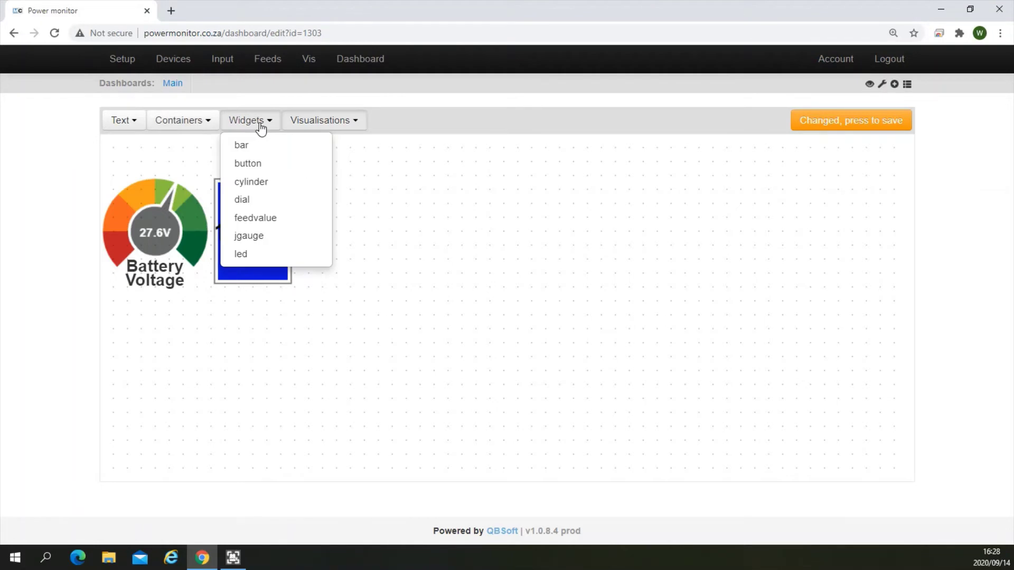
left_click(271, 235)
left_click(535, 240)
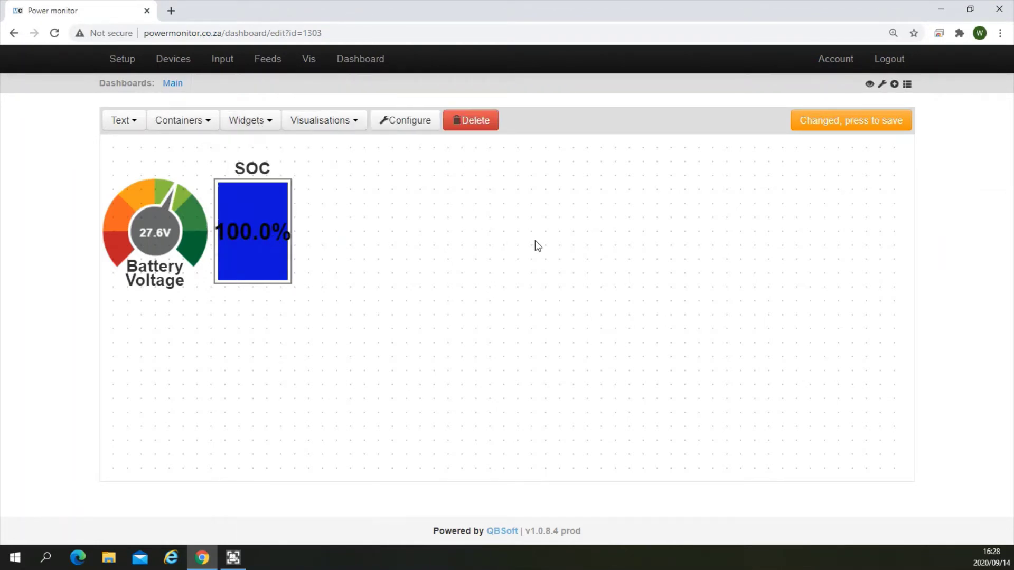
left_click_drag(523, 249, 834, 229)
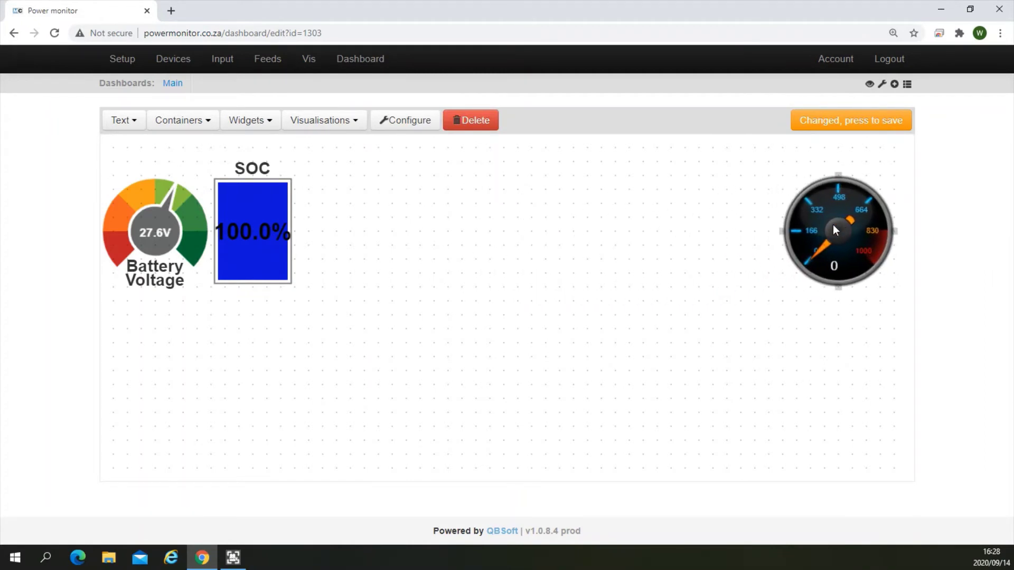
Add two more jgauge widgets in a row to the left of the existing round gauge
left_click(271, 127)
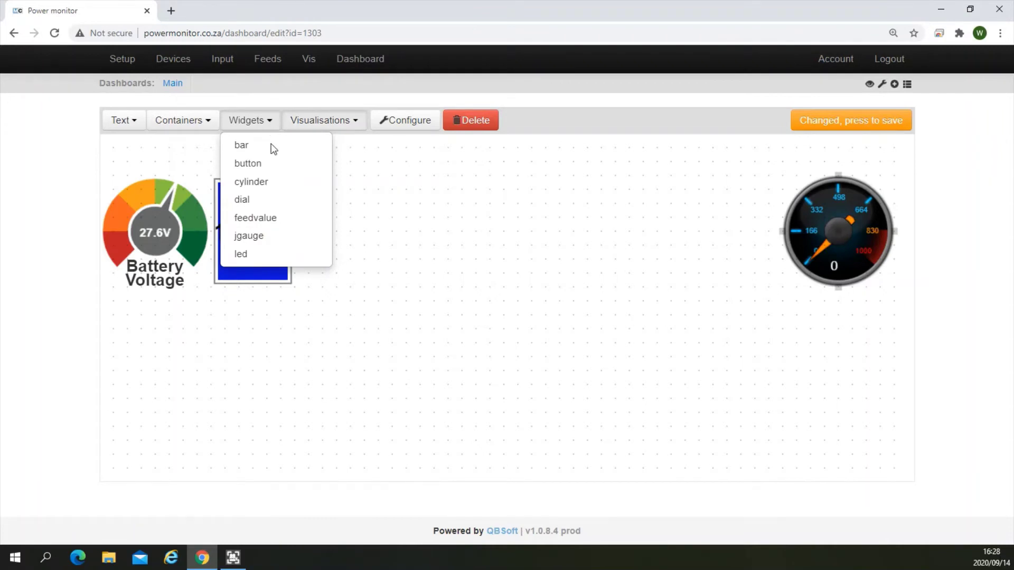
left_click(274, 236)
left_click(694, 237)
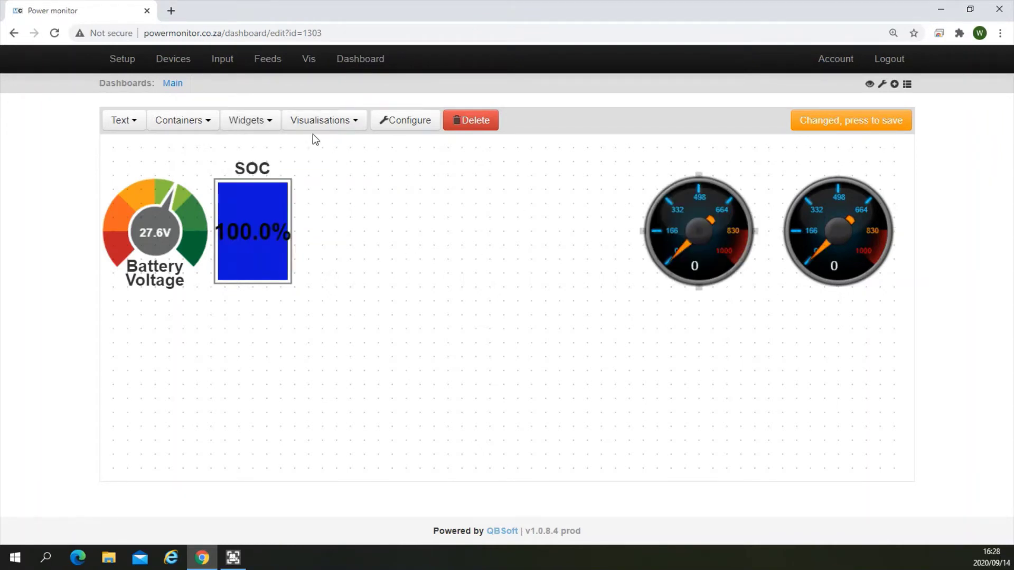
left_click(262, 121)
left_click(252, 236)
left_click(582, 230)
left_click_drag(571, 239, 568, 242)
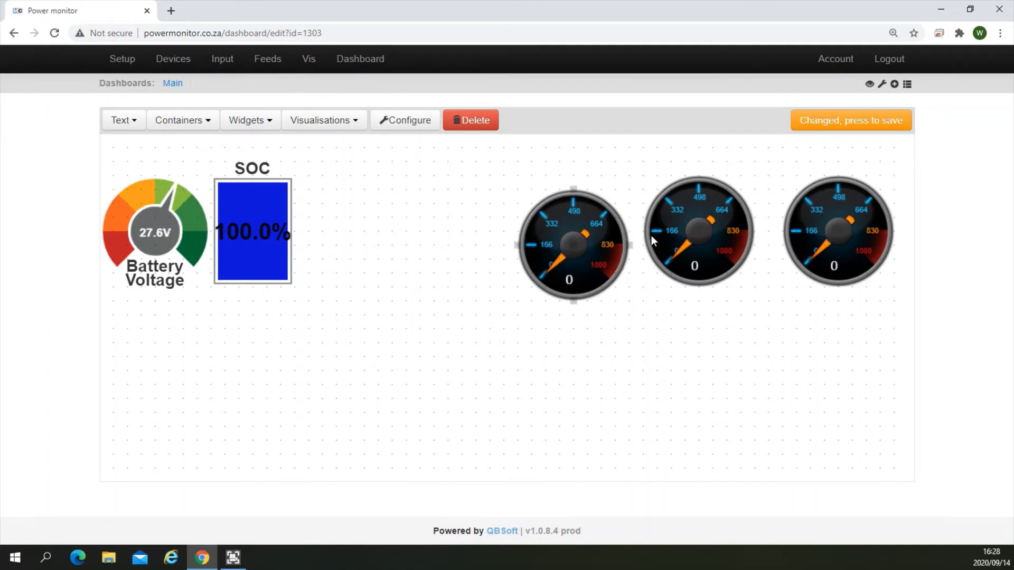
Align the three round gauges on the same row and space them evenly
left_click(695, 259)
left_click_drag(698, 238, 695, 241)
left_click_drag(831, 226, 837, 246)
left_click(702, 243)
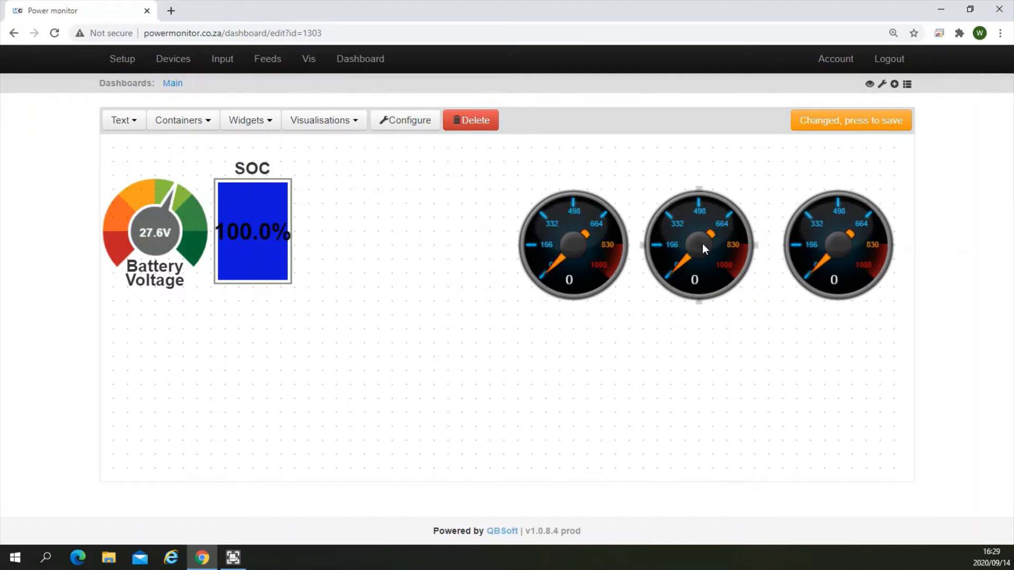
mouse_move(702, 248)
left_mouse_down()
mouse_move(732, 248)
mouse_move(718, 244)
left_mouse_up()
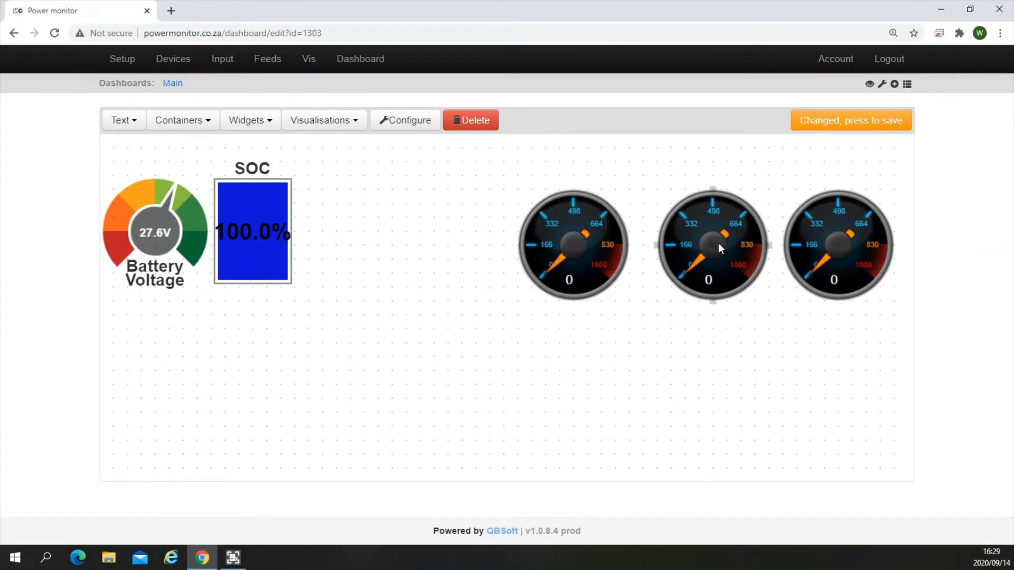
left_click_drag(583, 246, 588, 246)
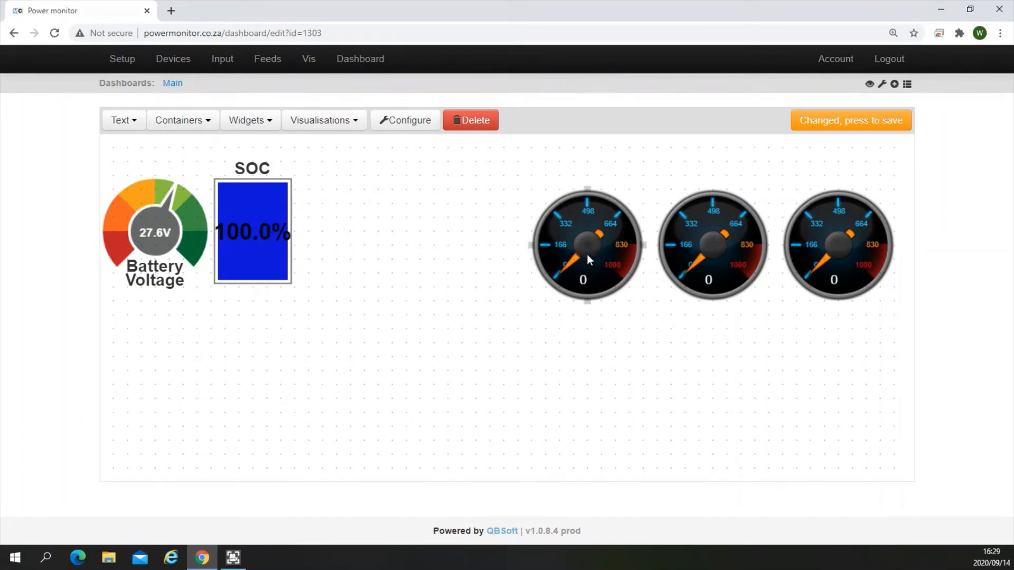
Configure the leftmost jgauge with the MPPT Power feed, a max value of 5000 and units W
left_click(407, 121)
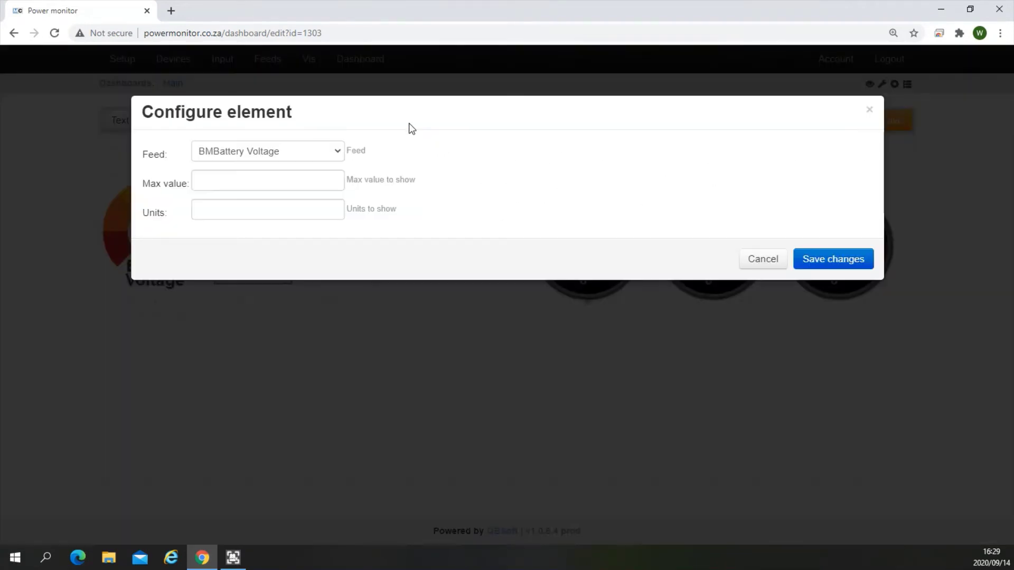
left_click(339, 154)
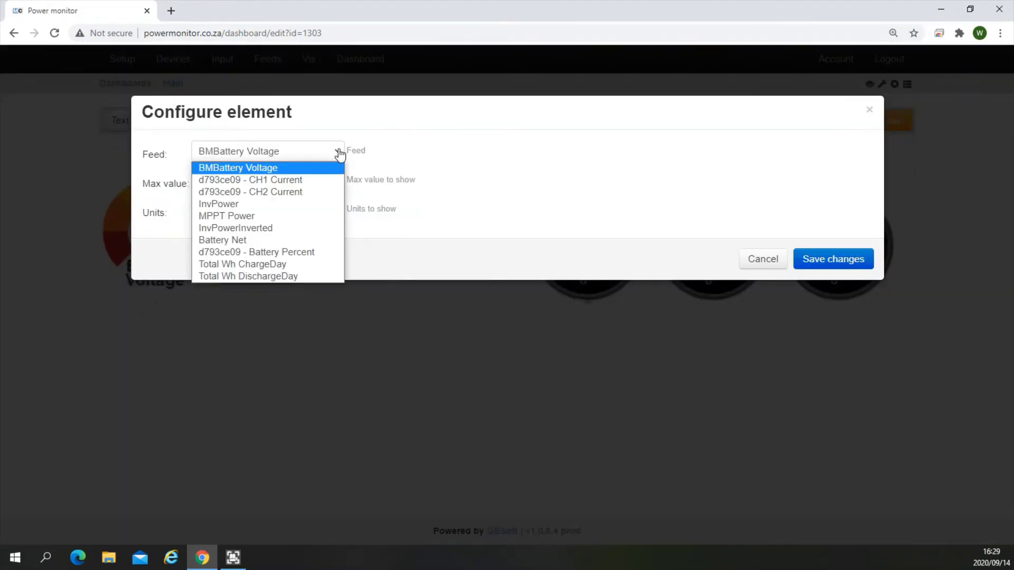
left_click(255, 217)
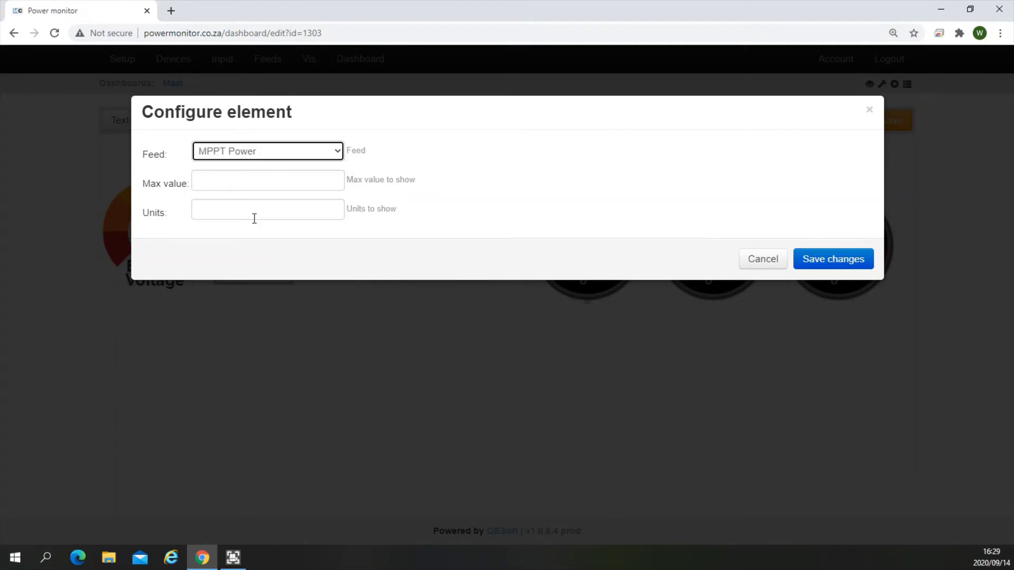
left_click(215, 182)
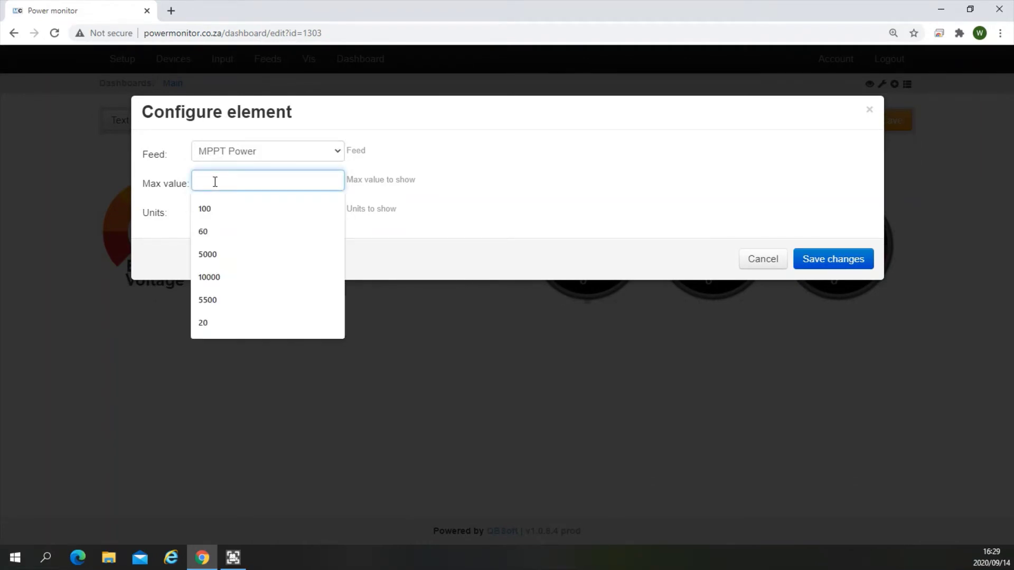
left_click(222, 260)
left_click(205, 209)
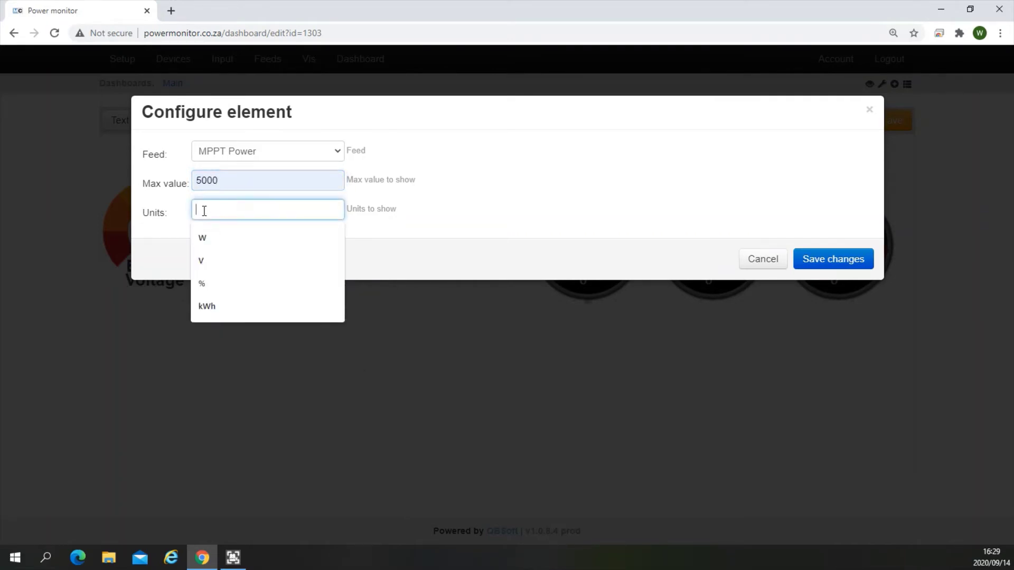
left_click(215, 244)
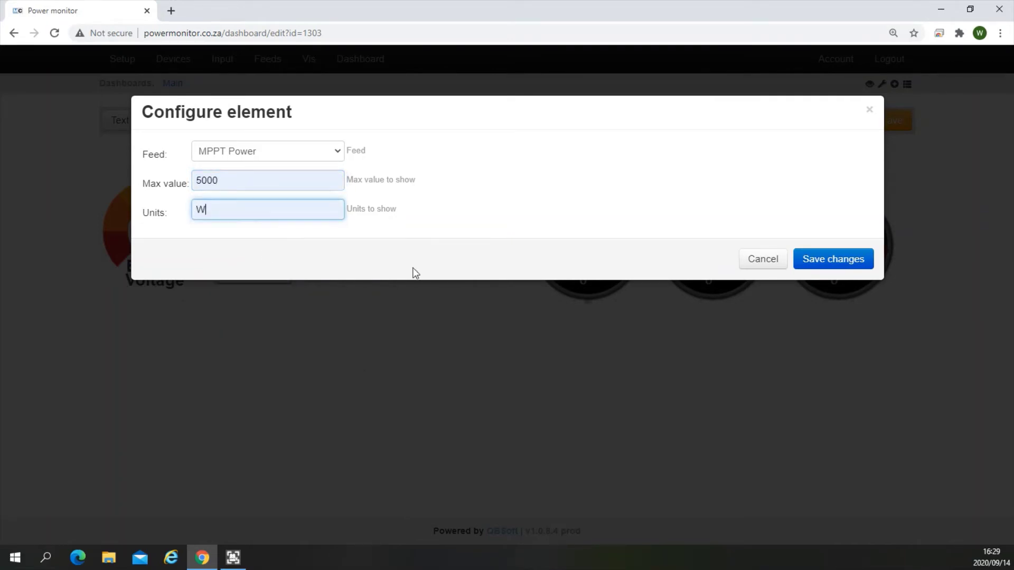
left_click(827, 262)
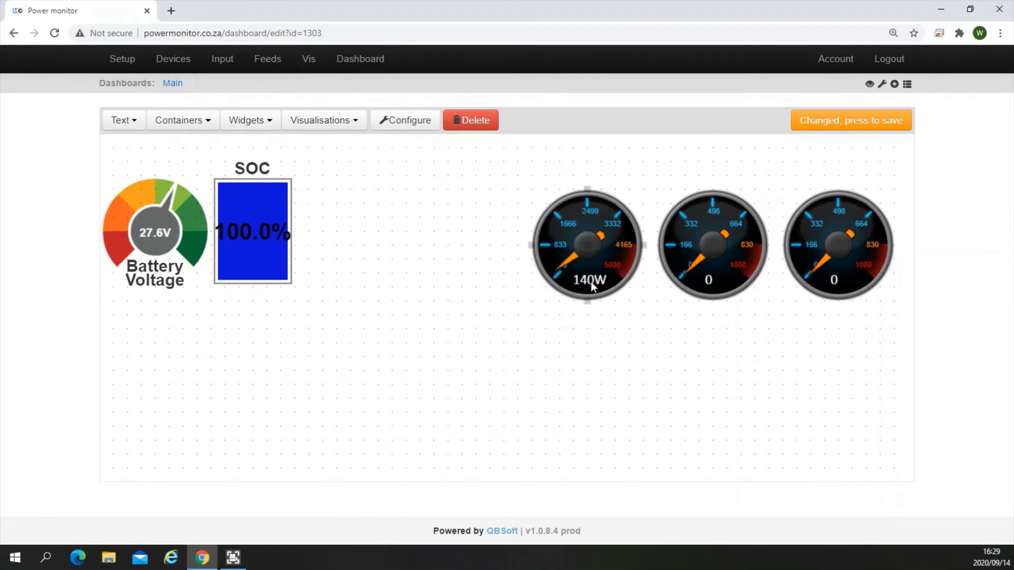
Configure the rightmost jgauge with the InvPowerInverted feed, a max value of 5000 and units W
left_click(841, 244)
left_click(393, 123)
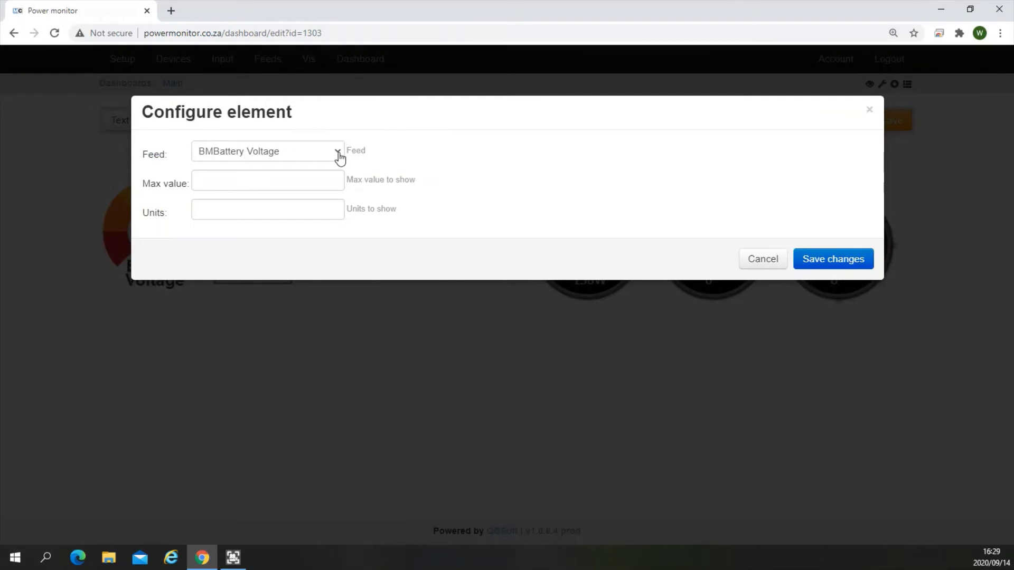
left_click(337, 151)
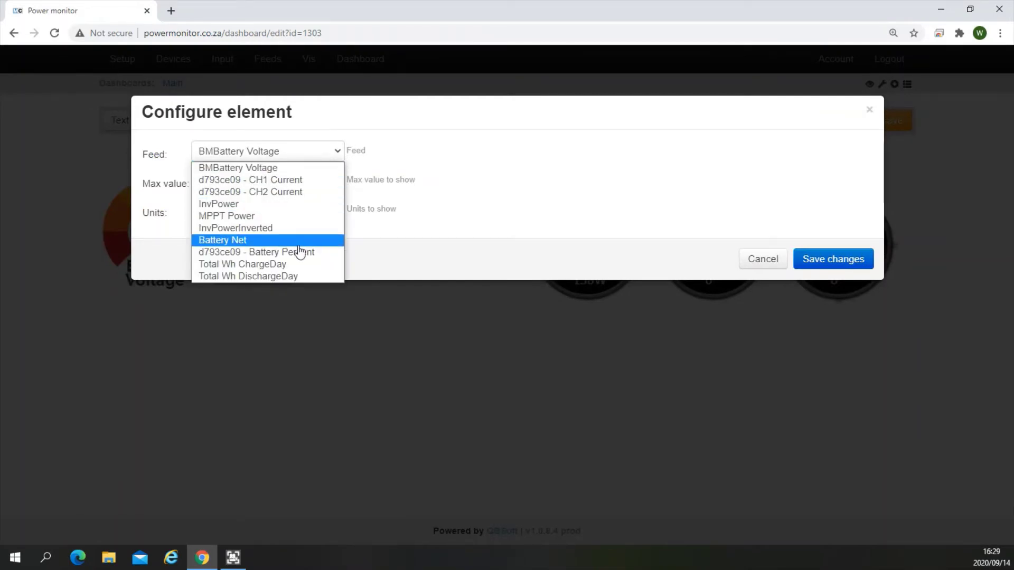
left_click(275, 230)
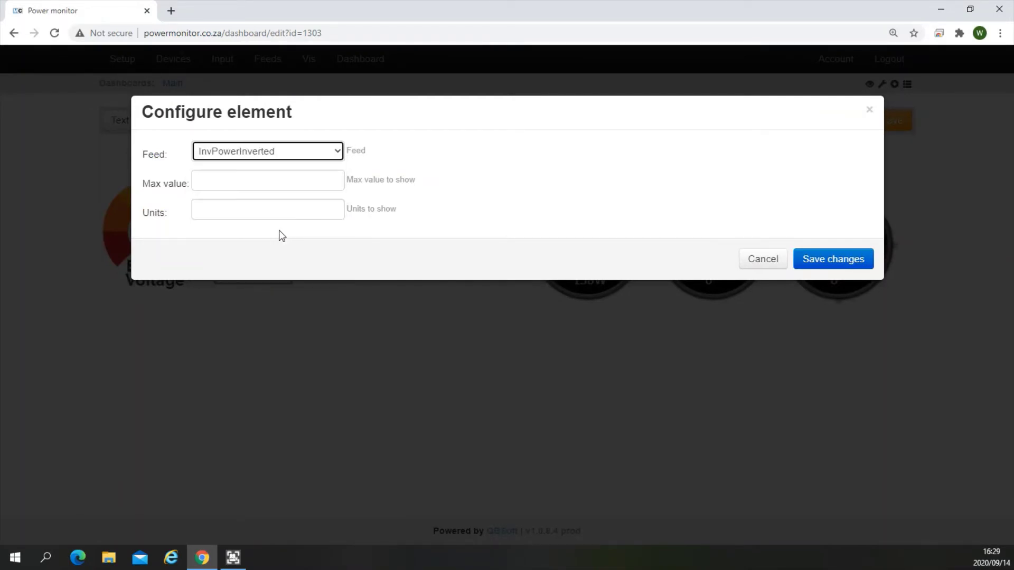
left_click(203, 185)
left_click(214, 253)
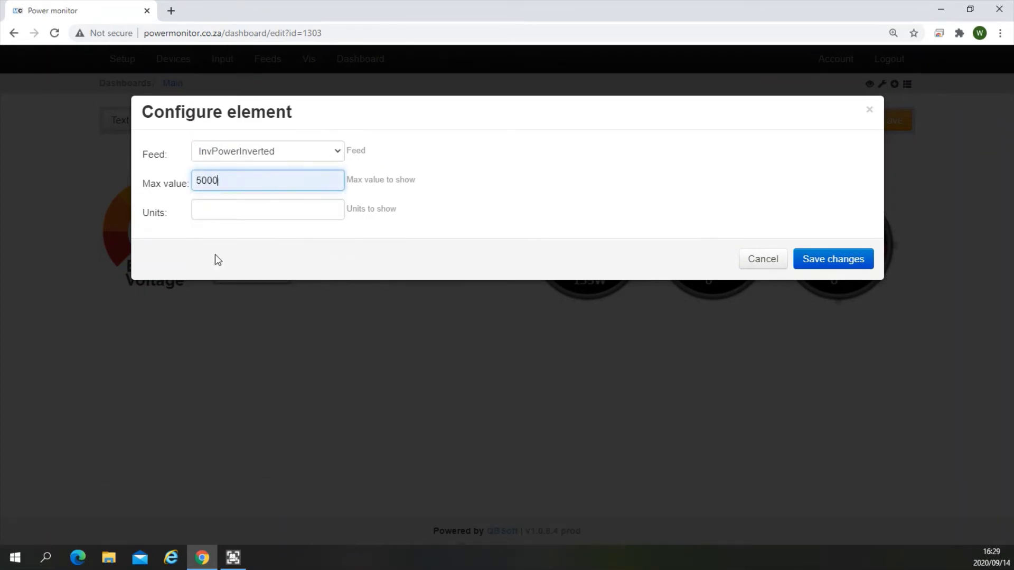
left_click(202, 207)
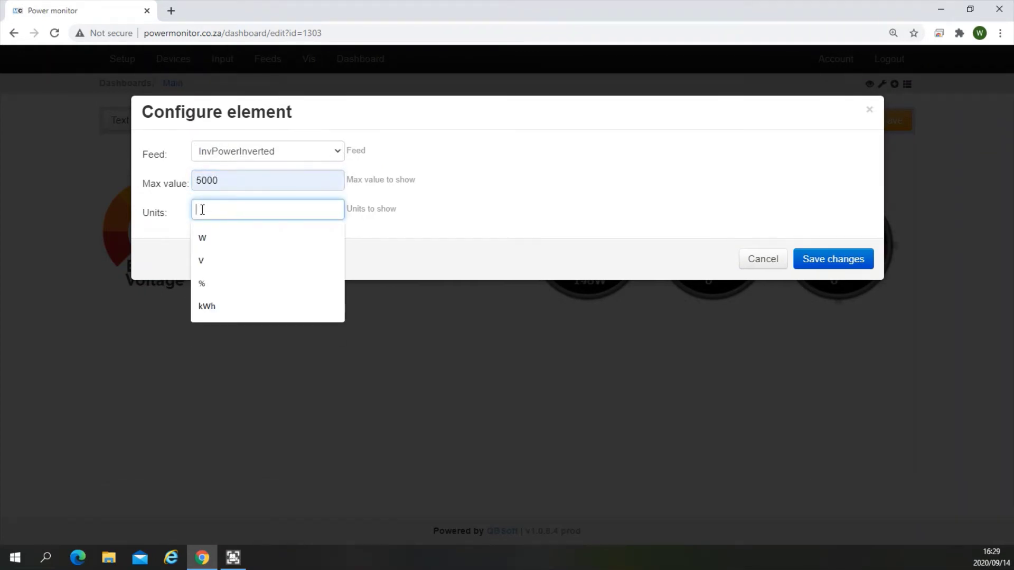
left_click(208, 238)
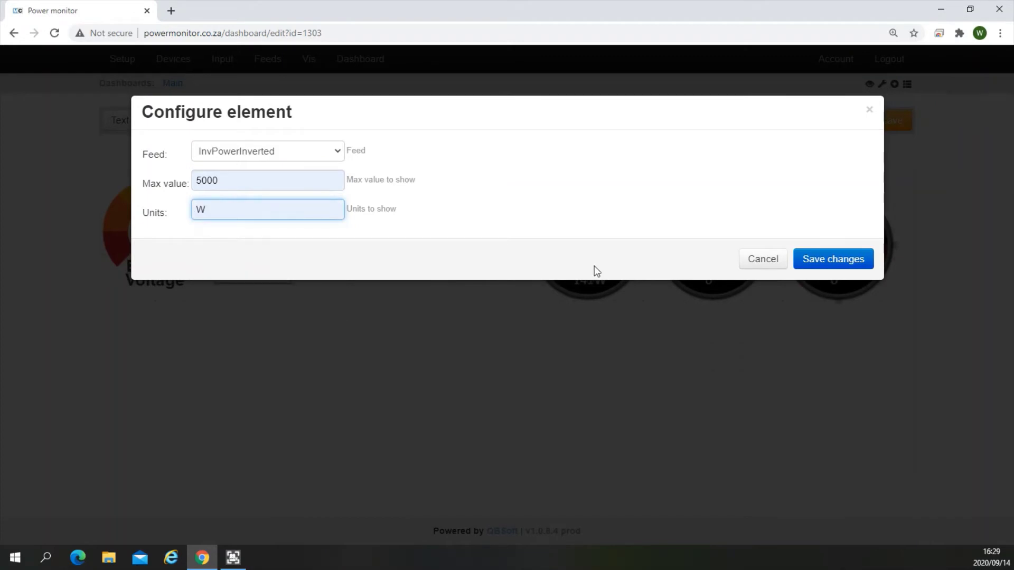
left_click(839, 260)
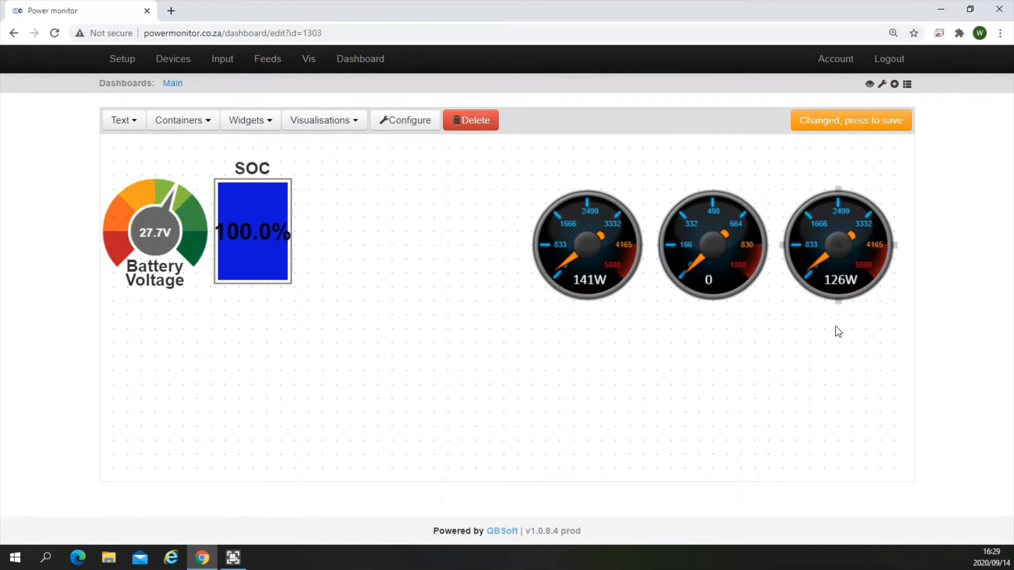
Configure the middle jgauge with the Battery Net feed, a max value of 5000 and units W
left_click(711, 244)
left_click(401, 126)
left_click(326, 152)
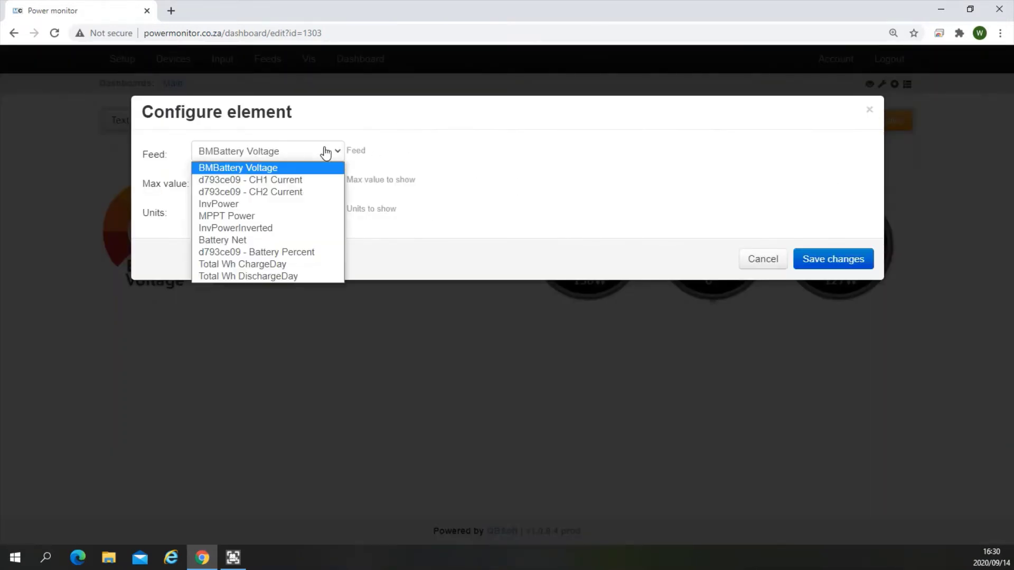
left_click(265, 240)
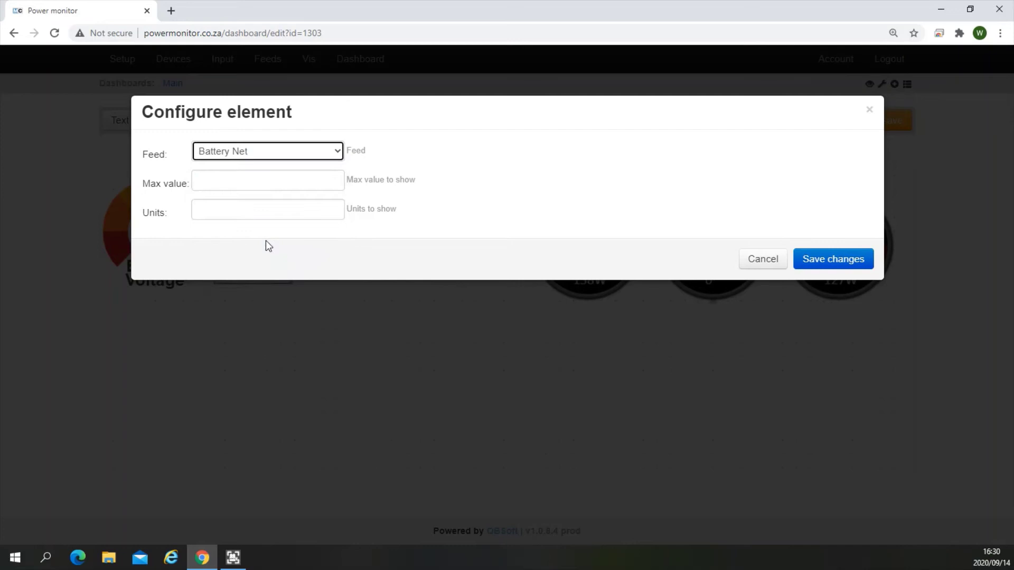
left_click(216, 186)
left_click(224, 254)
left_click(208, 212)
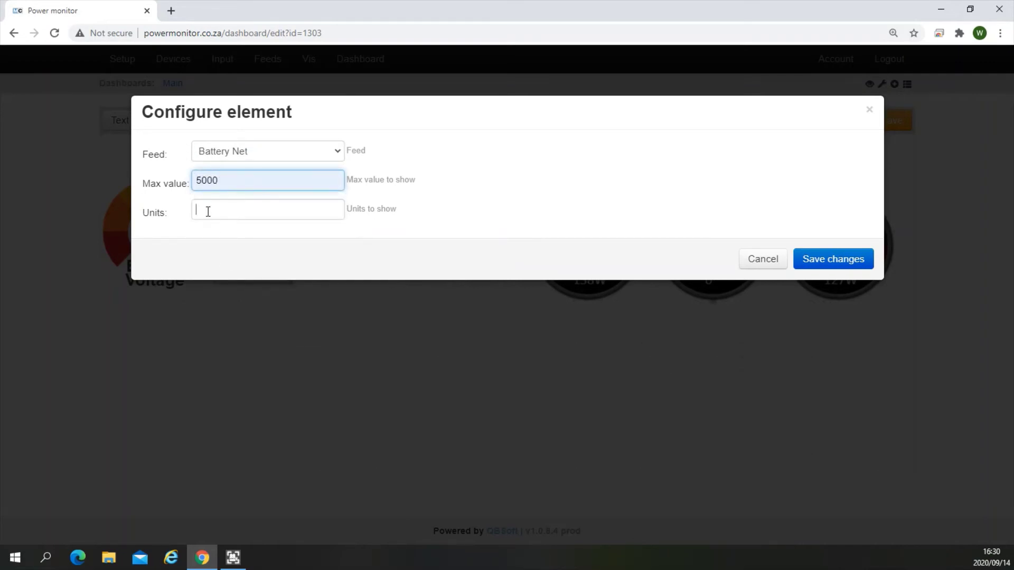
left_click(208, 211)
left_click(208, 237)
left_click(834, 260)
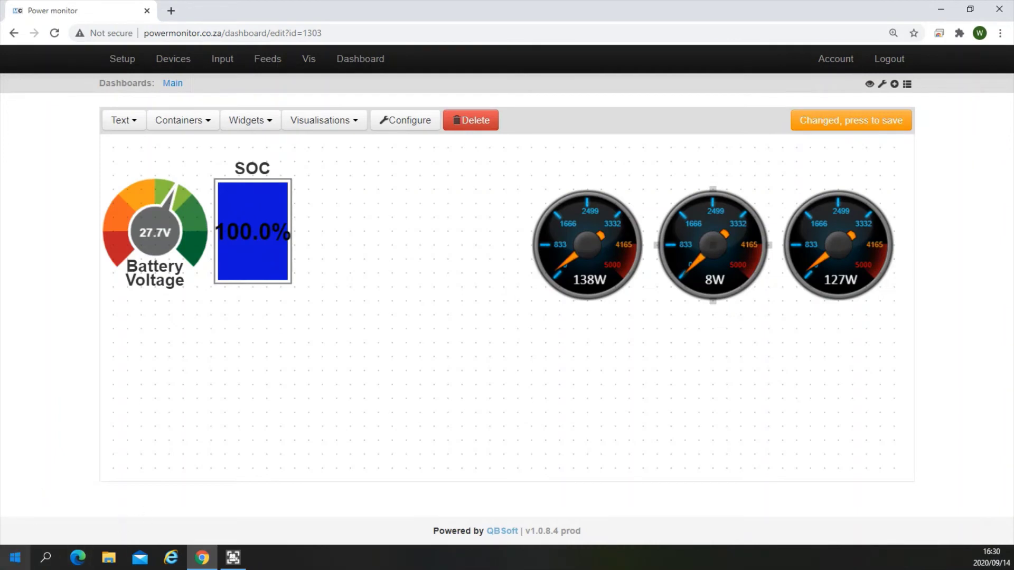
left_click(233, 558)
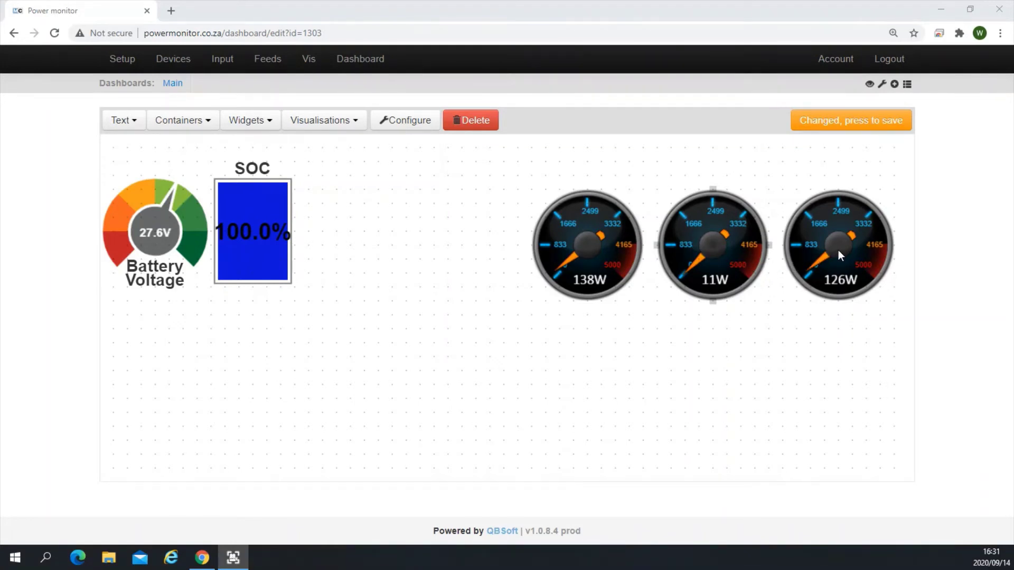
Place a centred heading above each of the three round power gauges
left_click(132, 123)
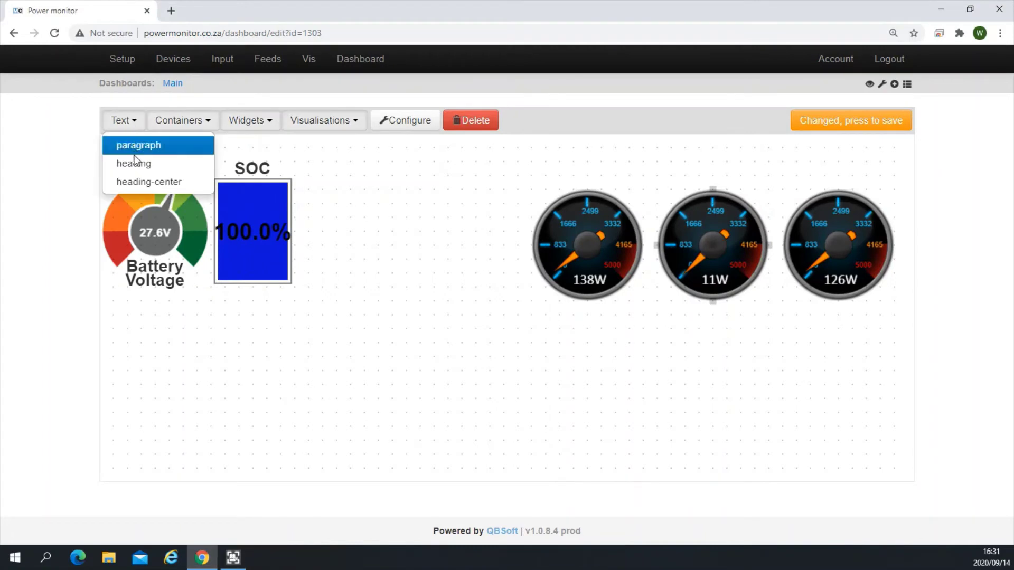
left_click(132, 182)
left_click(583, 179)
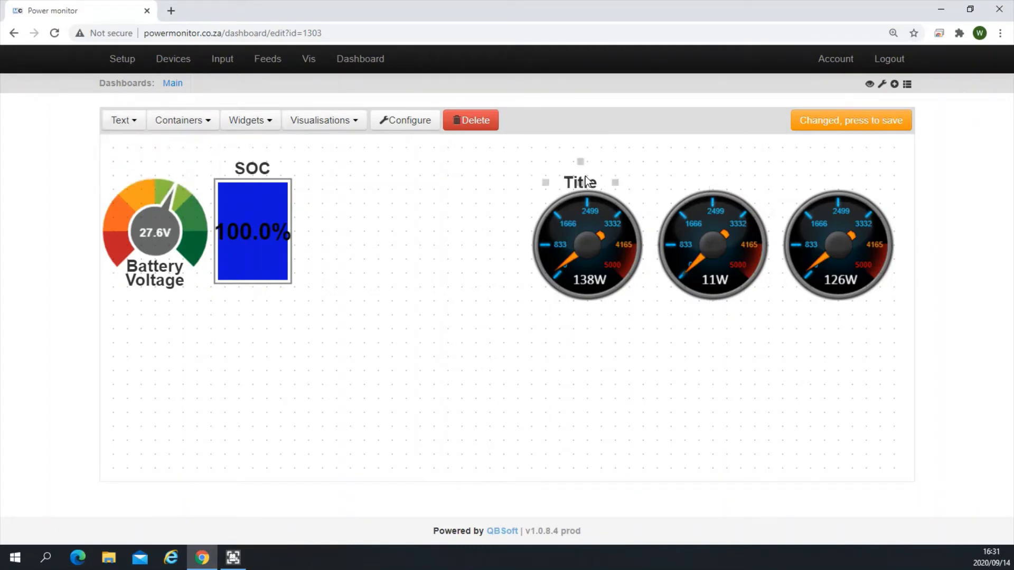
left_click(121, 122)
left_click(169, 181)
left_click(711, 181)
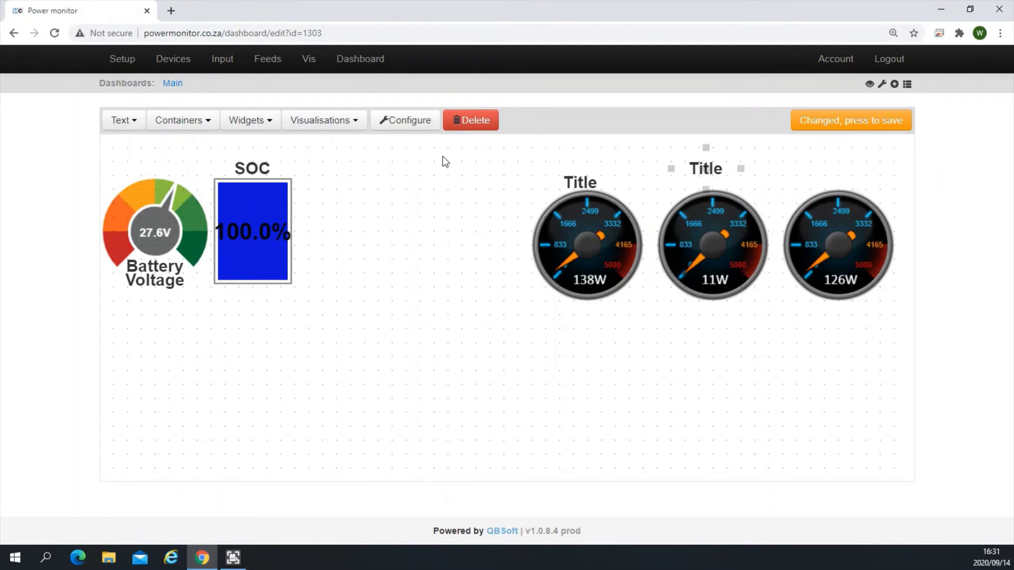
left_click(133, 121)
left_click(133, 181)
left_click(829, 182)
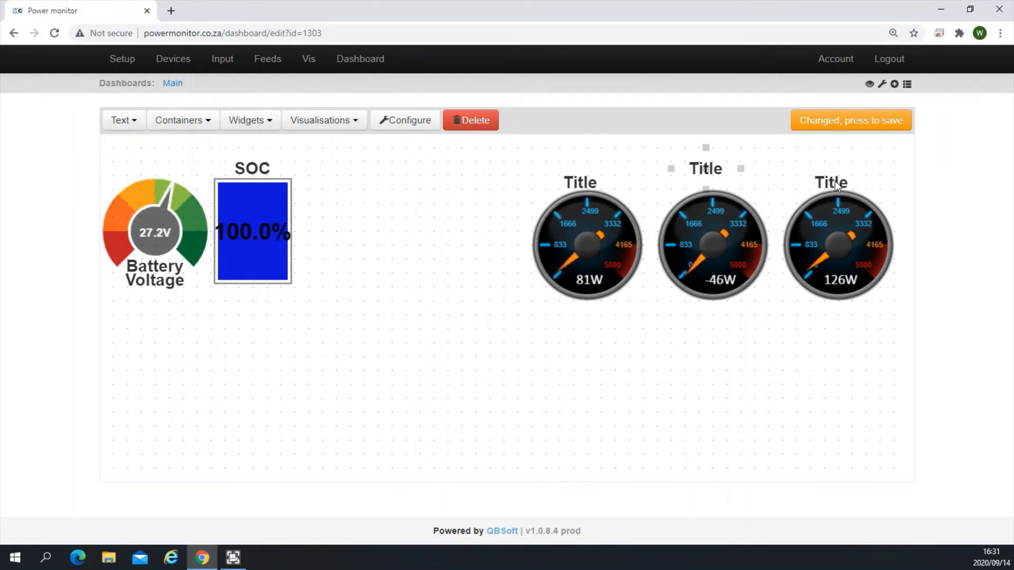
Set the heading above the leftmost round gauge to "MPPT Power IN" and fit it centred just above that gauge
left_click(583, 185)
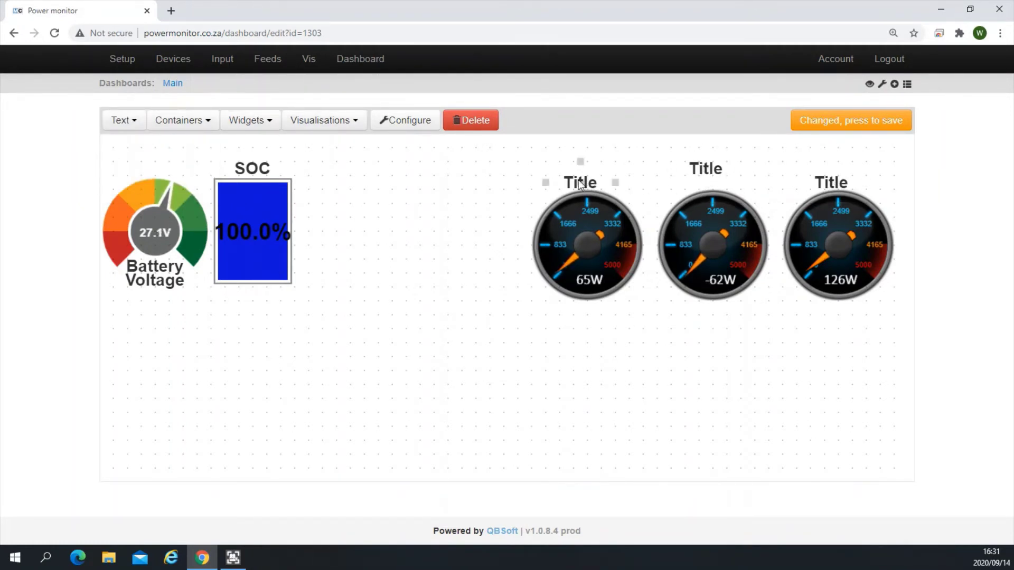
left_click(424, 121)
left_click_drag(218, 151, 87, 138)
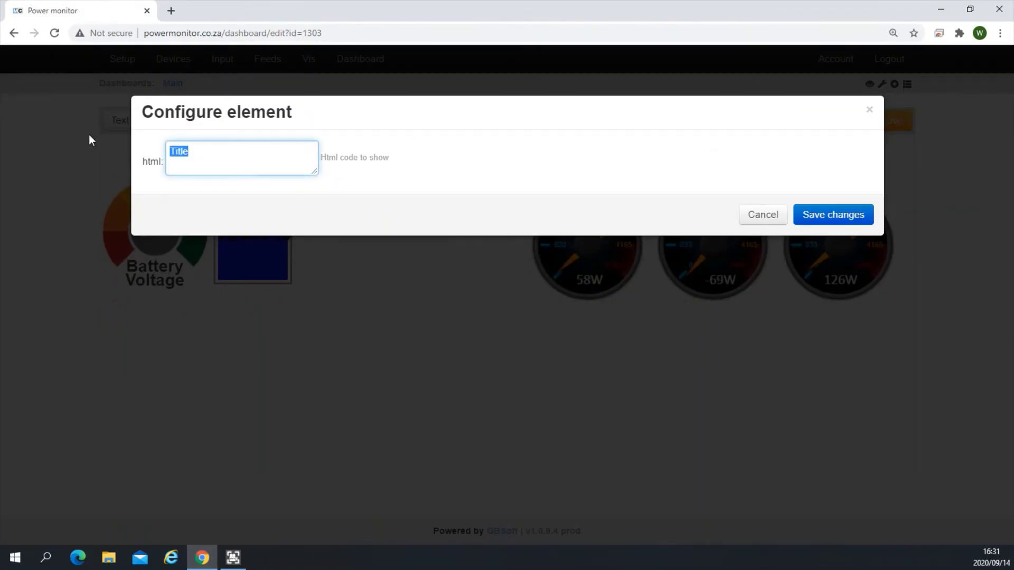
type("MPPT Pow")
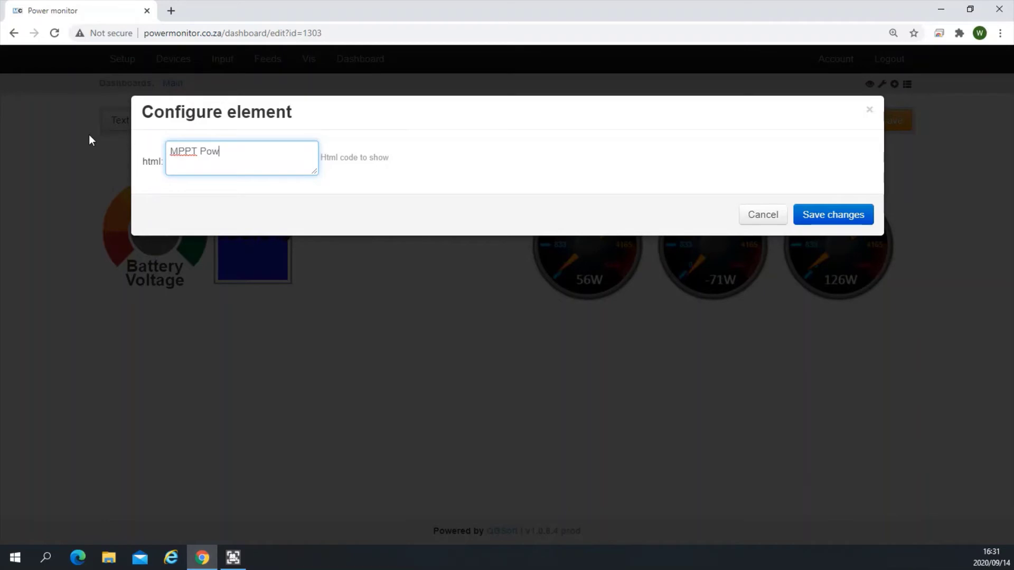
type("er IN")
left_click(806, 217)
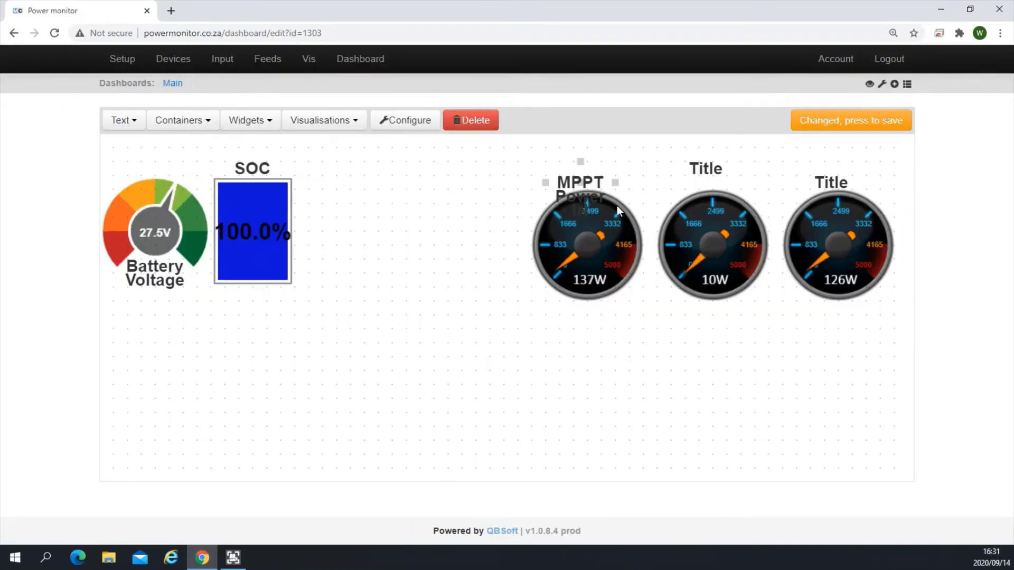
mouse_move(582, 182)
left_mouse_down()
mouse_move(591, 160)
mouse_move(546, 154)
mouse_move(585, 167)
left_mouse_up()
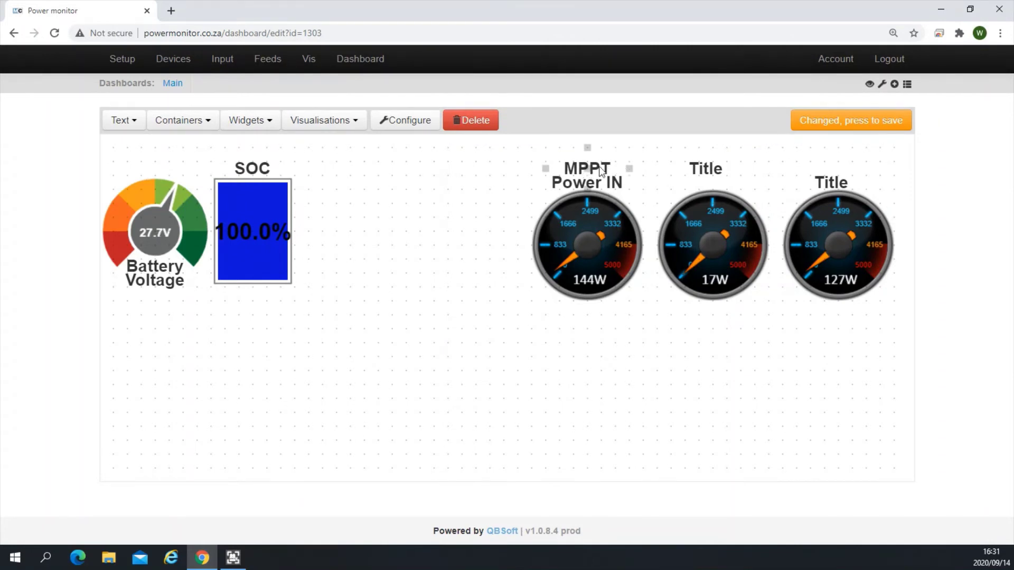
Set the heading above the middle round gauge to "Battery IN/OUT" and widen it to centre over that gauge
left_click(711, 169)
left_click(391, 122)
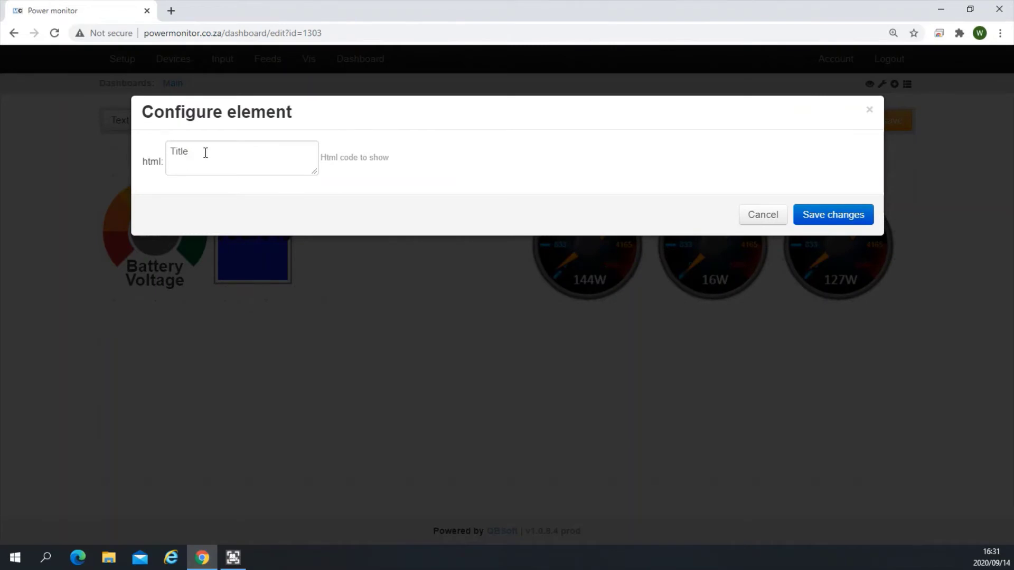
left_click_drag(206, 153, 142, 153)
type("Ba")
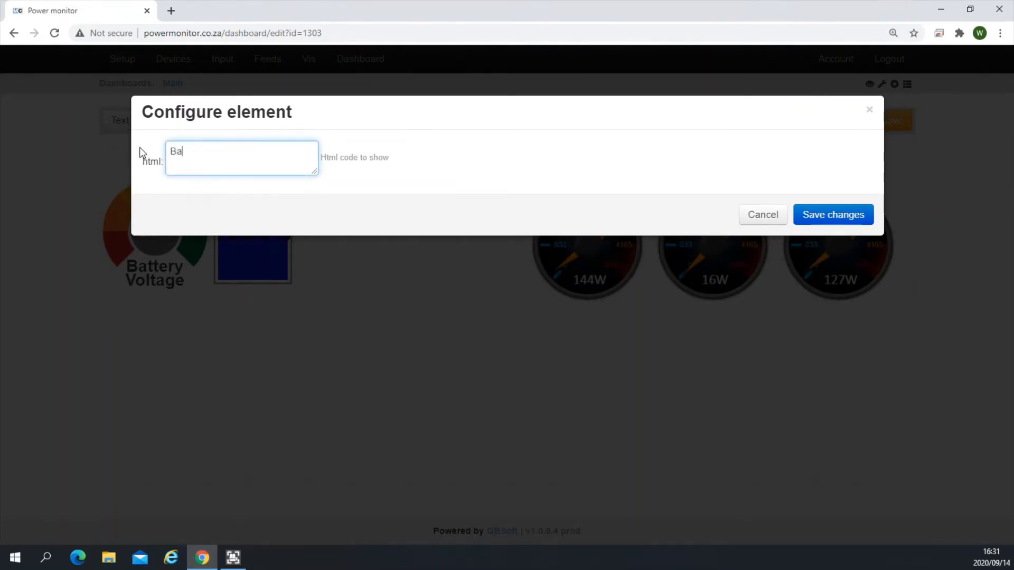
type("ttery IN/OUT")
left_click(807, 215)
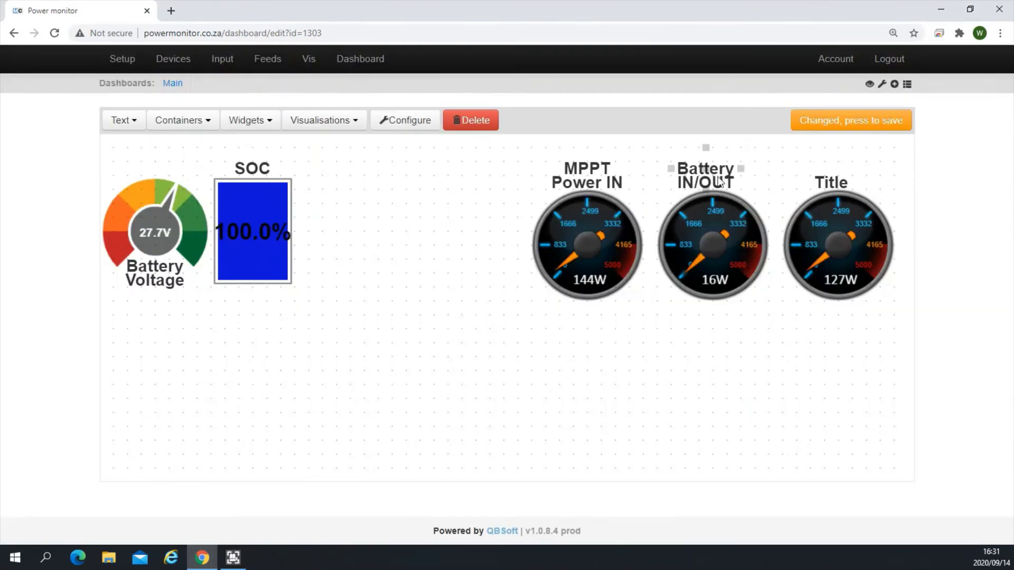
left_click_drag(744, 170, 749, 167)
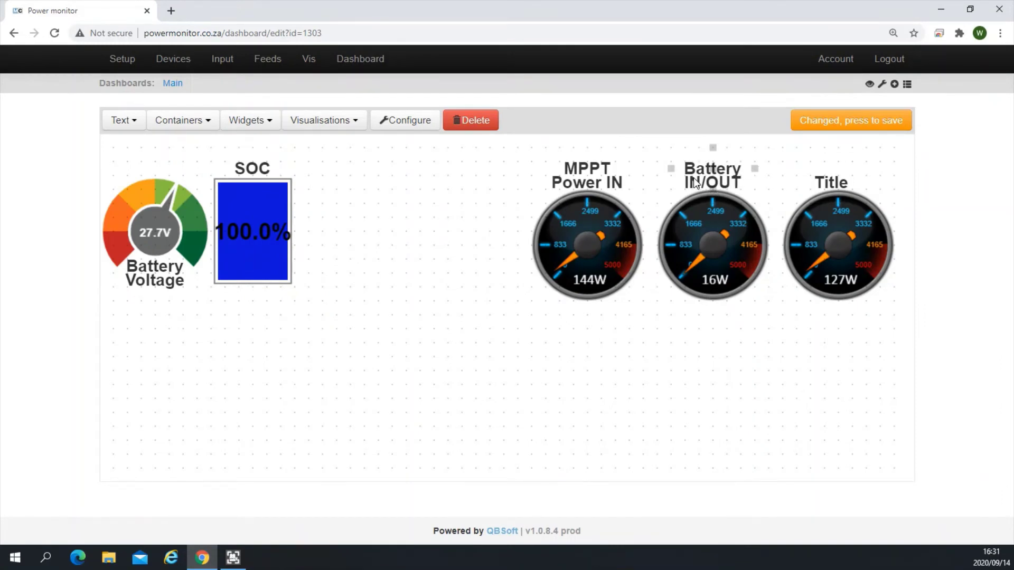
Set the rightmost gauge's heading to "Inv Power OUT", centred above the gauge, and save the dashboard
left_click(836, 188)
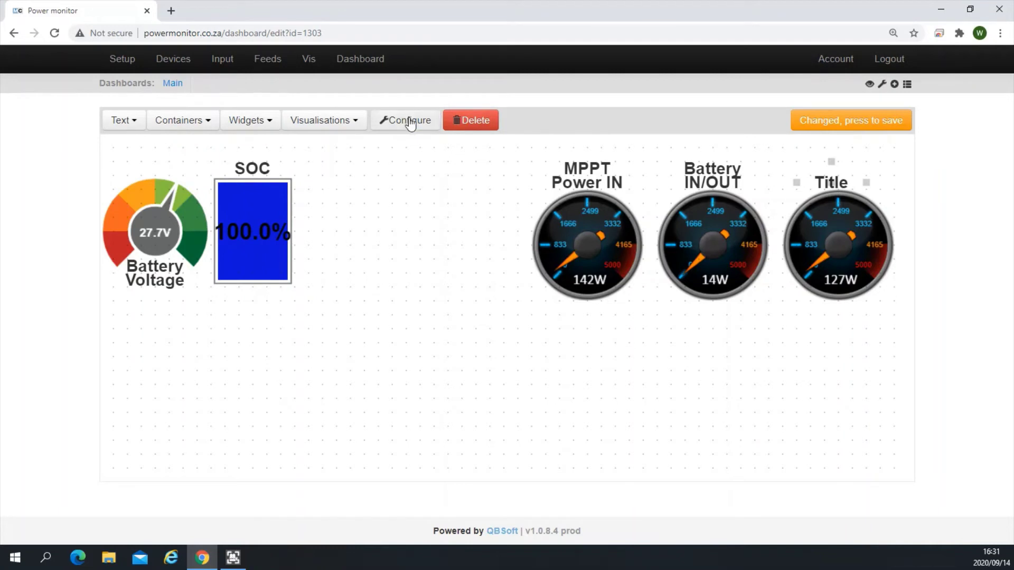
left_click(407, 120)
left_click_drag(203, 154, 140, 148)
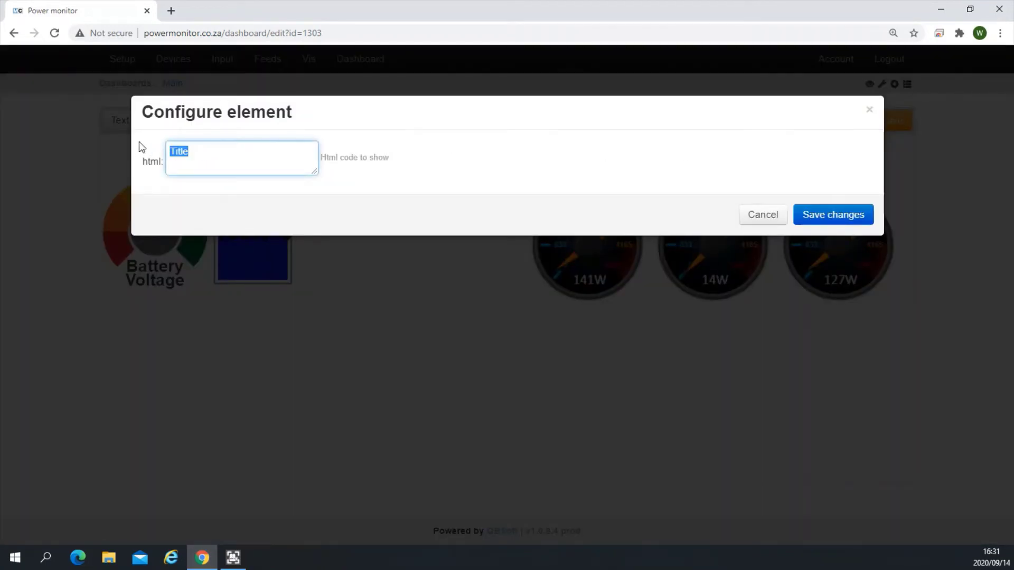
type("Inv Power OUT")
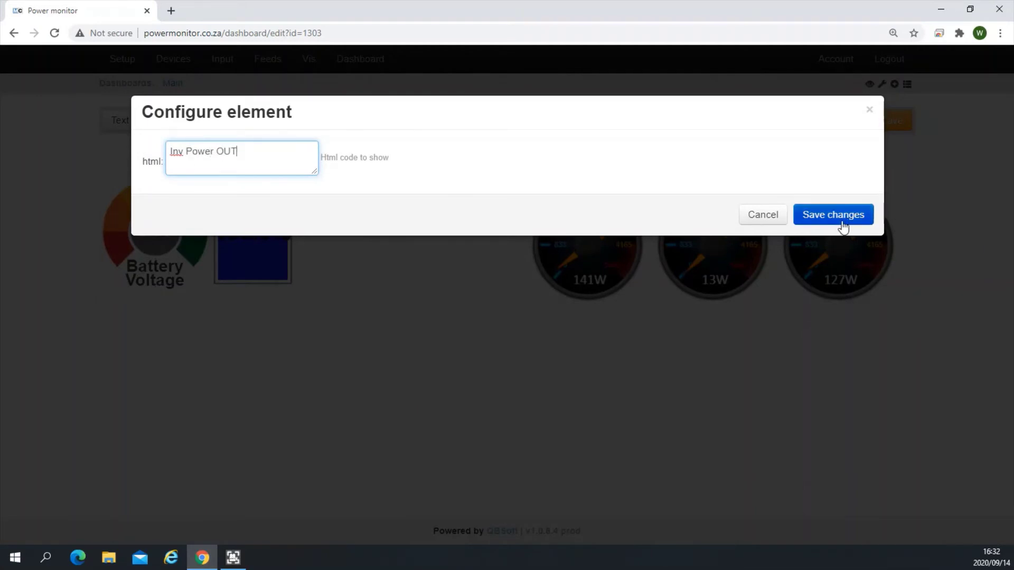
left_click(843, 226)
left_click_drag(867, 183, 839, 175)
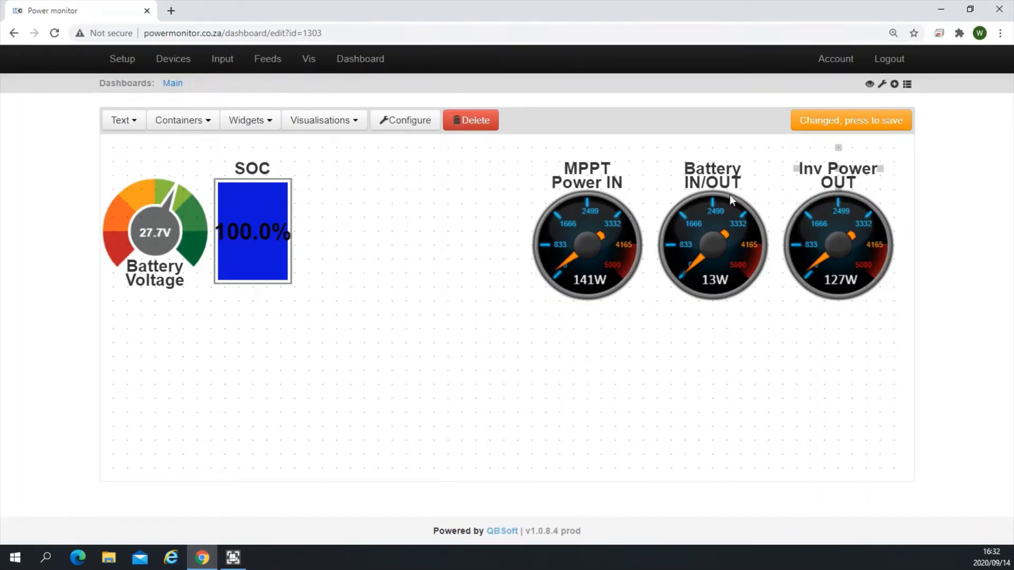
left_click(433, 300)
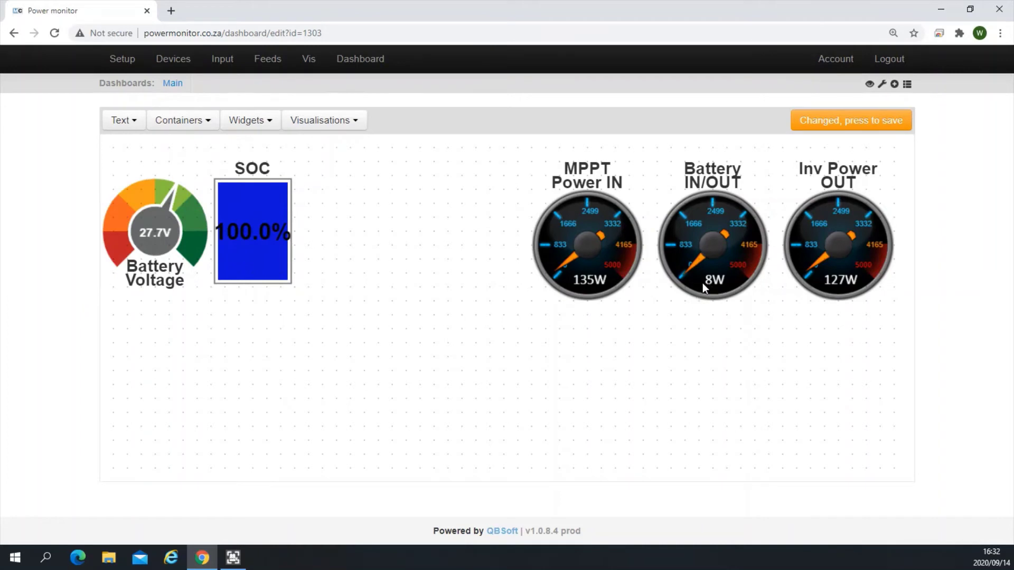
left_click(832, 125)
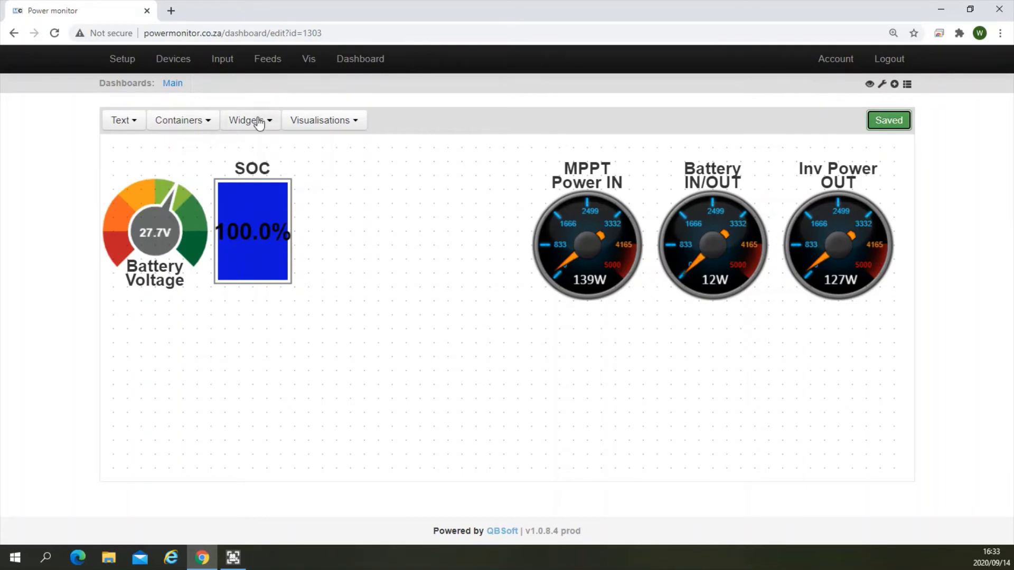
Add a bar widget beside the SOC bar, matching its size and vertical alignment
left_click(235, 122)
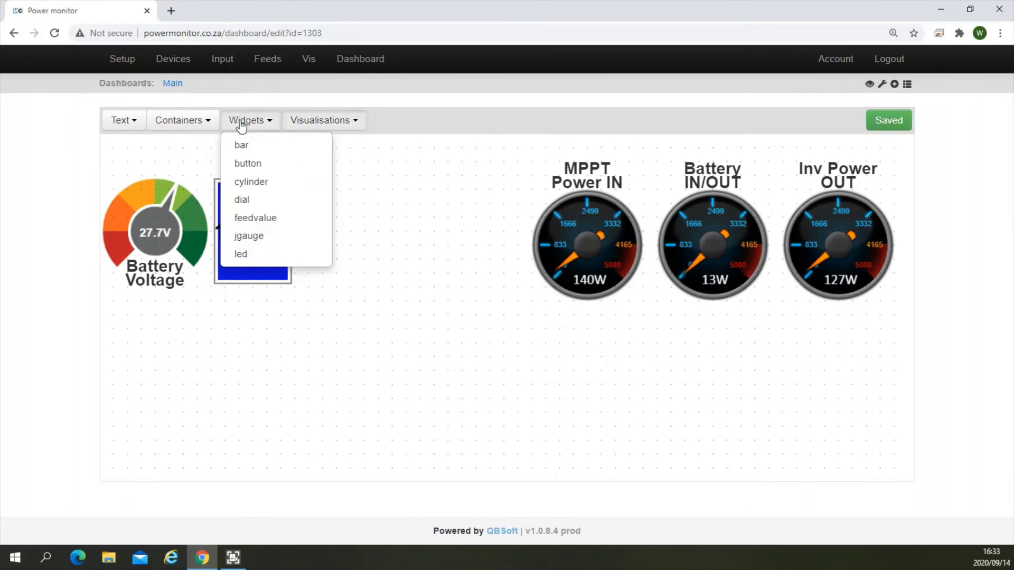
left_click(250, 143)
left_click(335, 211)
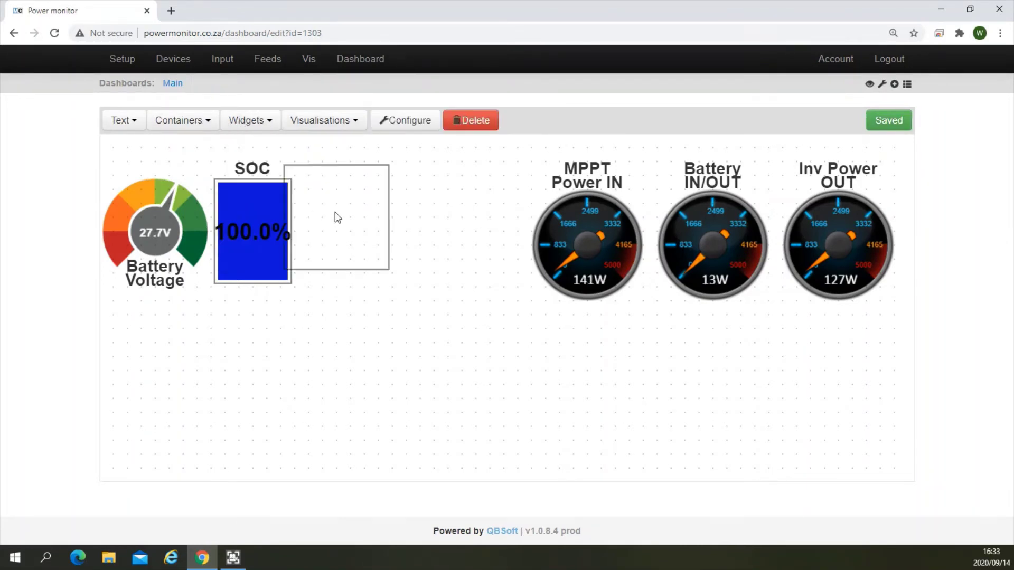
left_click_drag(281, 217, 335, 233)
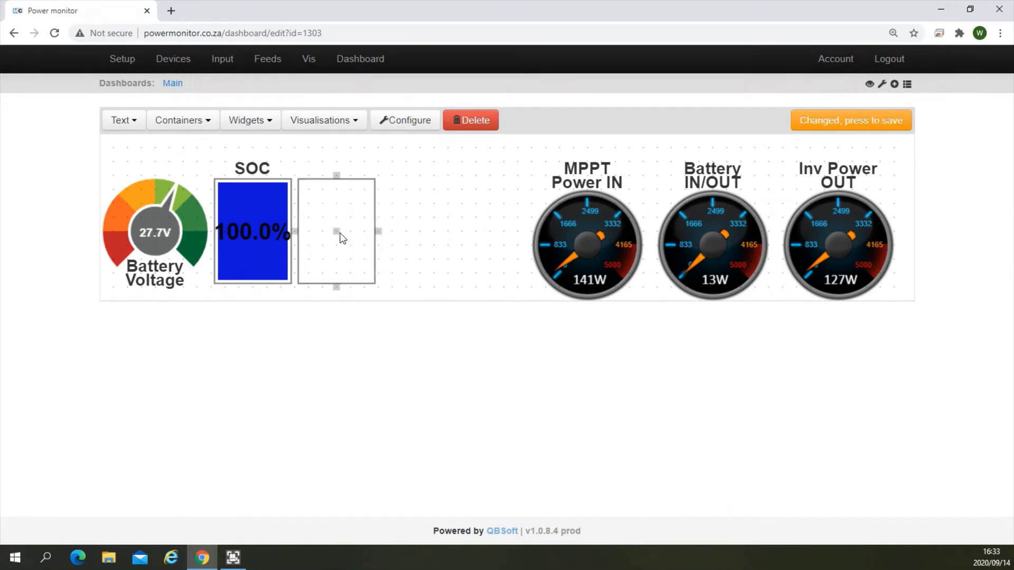
Configure the new bar with the Total Wh ChargeDay feed, a max value of 20 and a scale of 0.001
left_click(390, 117)
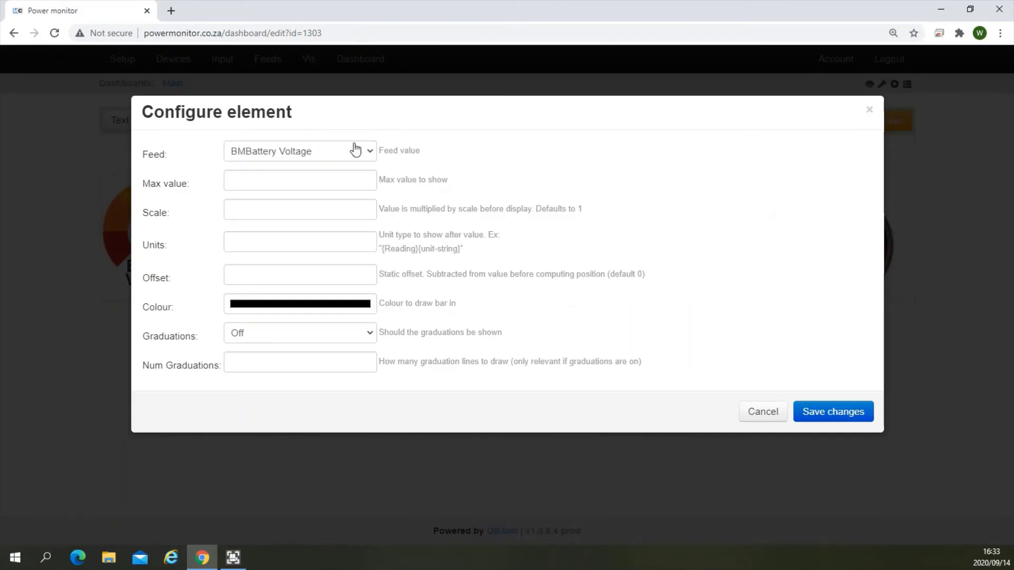
left_click(362, 151)
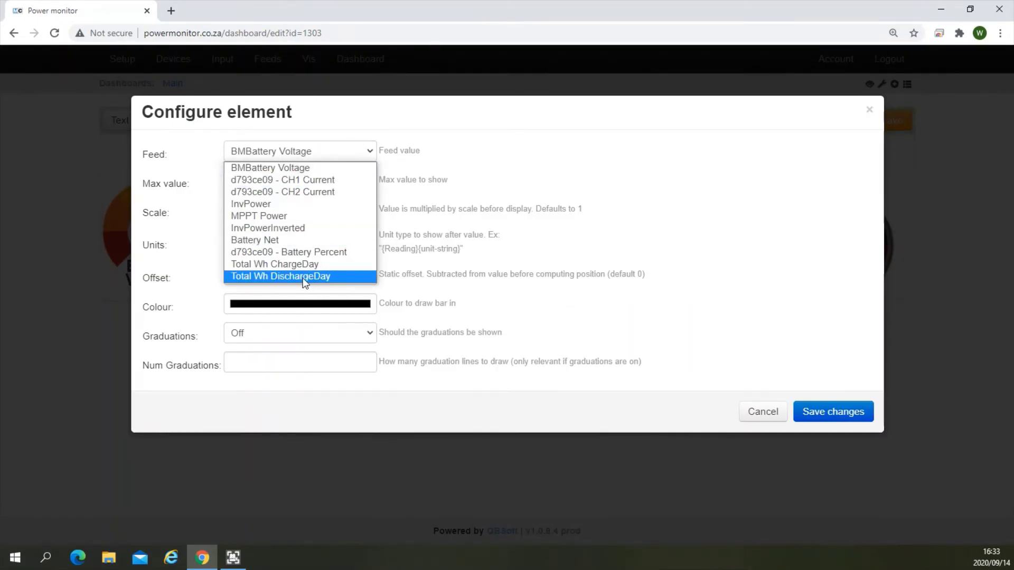
left_click(274, 265)
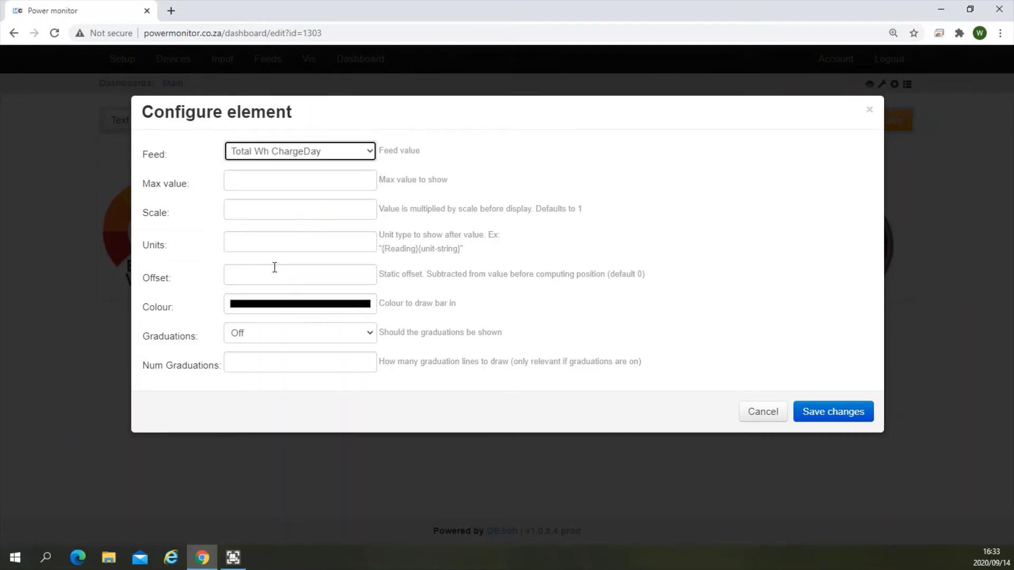
left_click(244, 184)
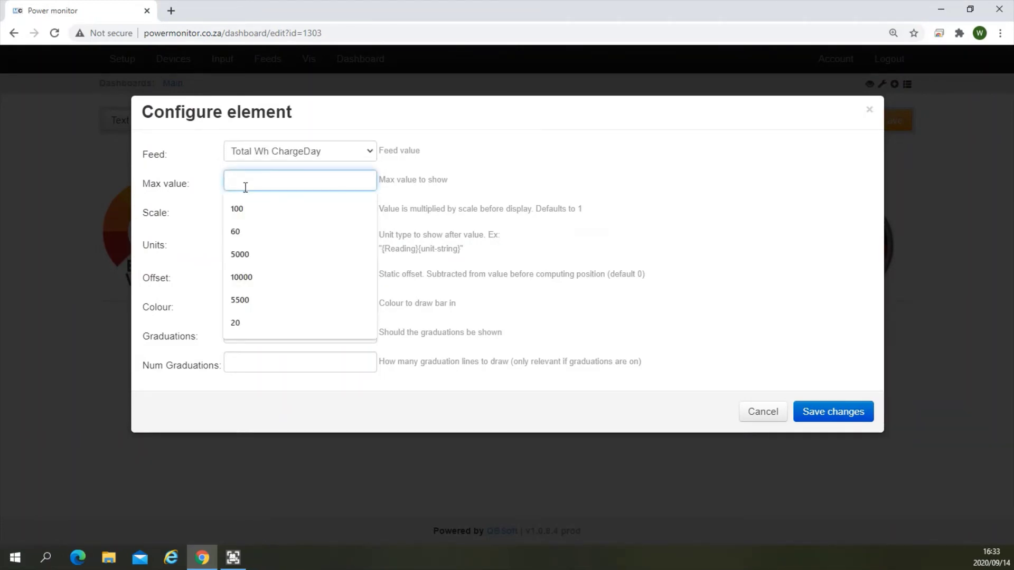
left_click(236, 323)
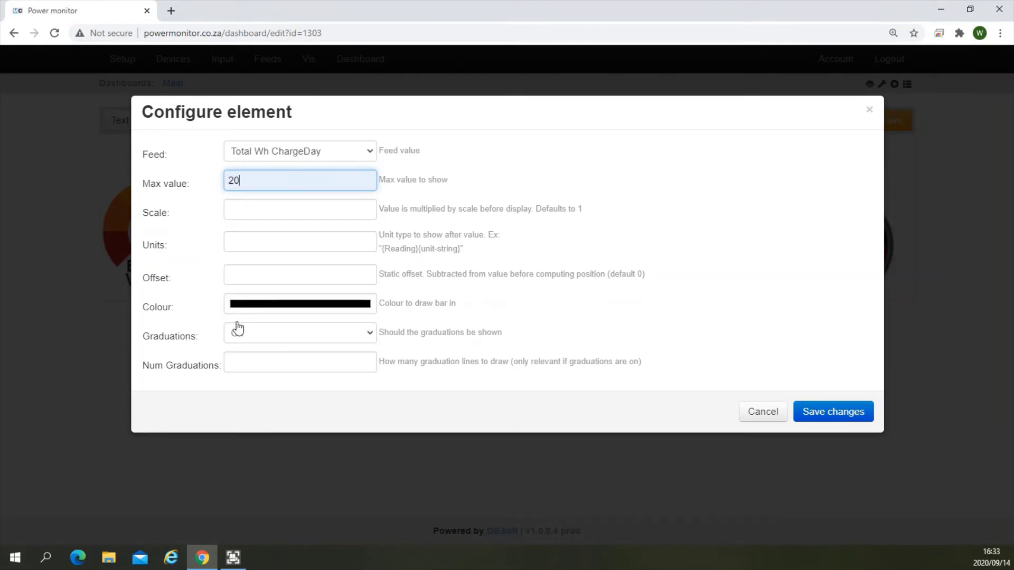
left_click(245, 212)
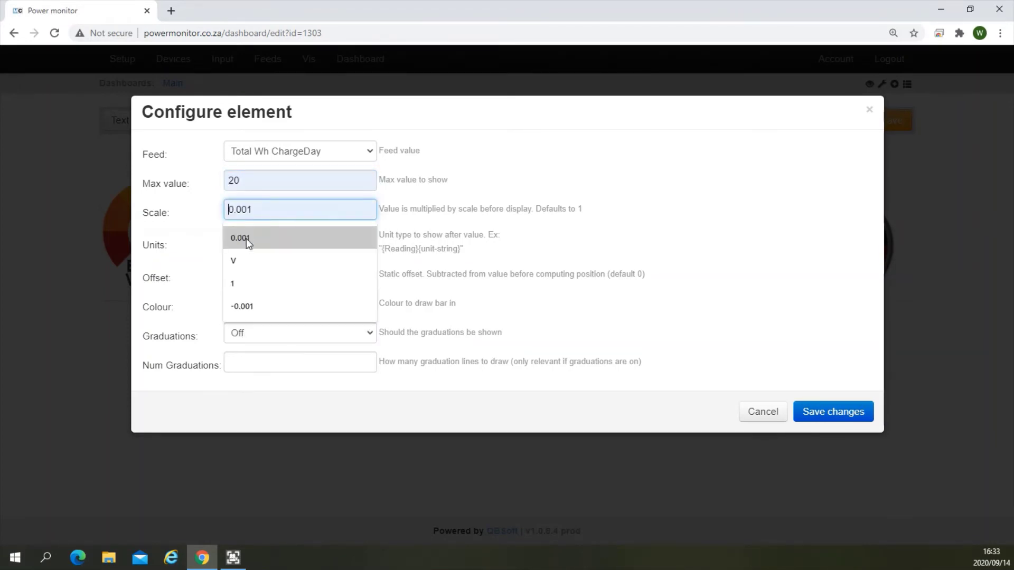
left_click(246, 239)
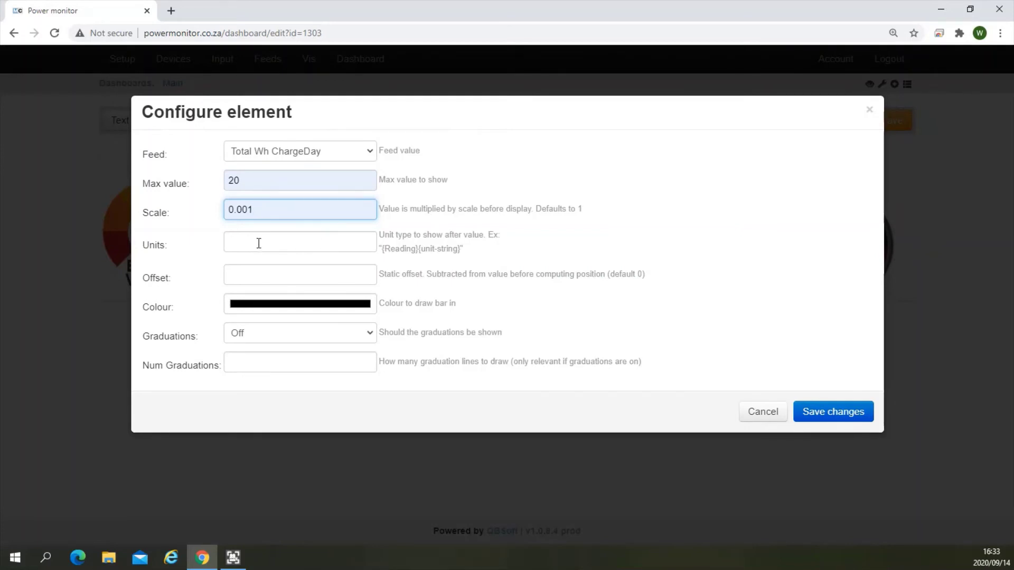
Set the new bar's colour to green and save its configuration
left_click(290, 306)
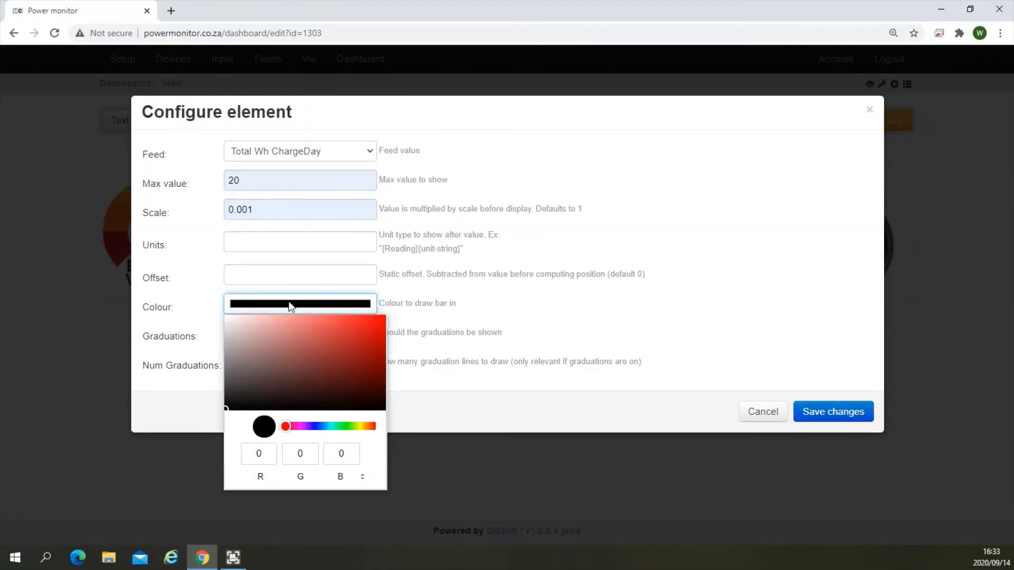
left_click(348, 425)
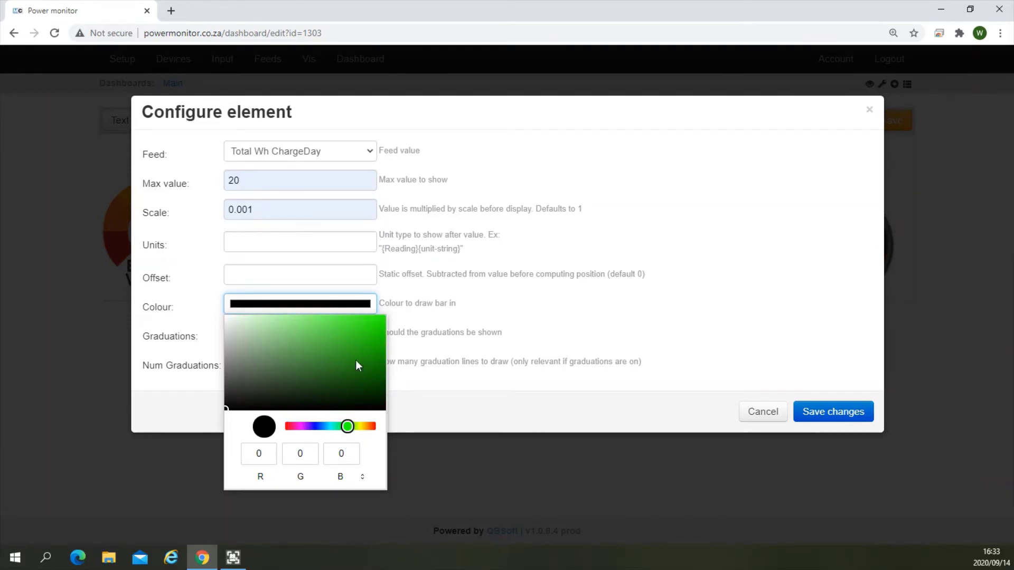
left_click(375, 328)
left_click(432, 401)
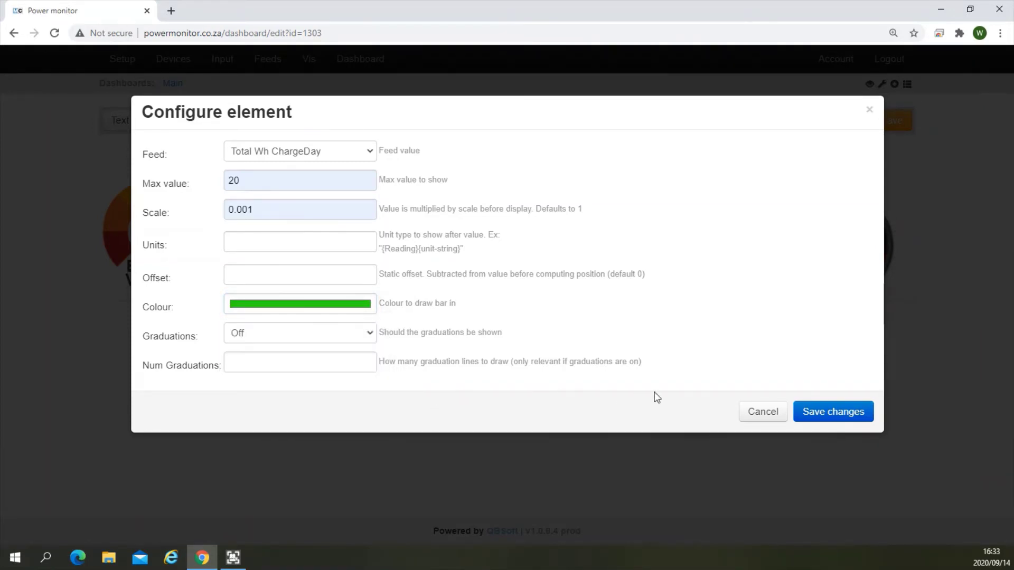
left_click(826, 413)
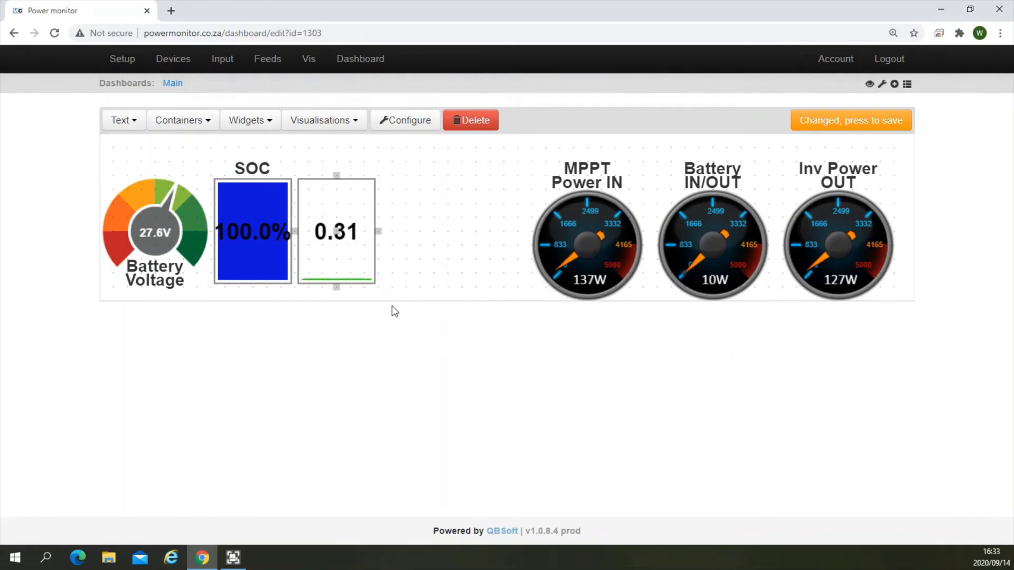
Place a centred heading above the new bar beside the SOC bar
left_click(132, 122)
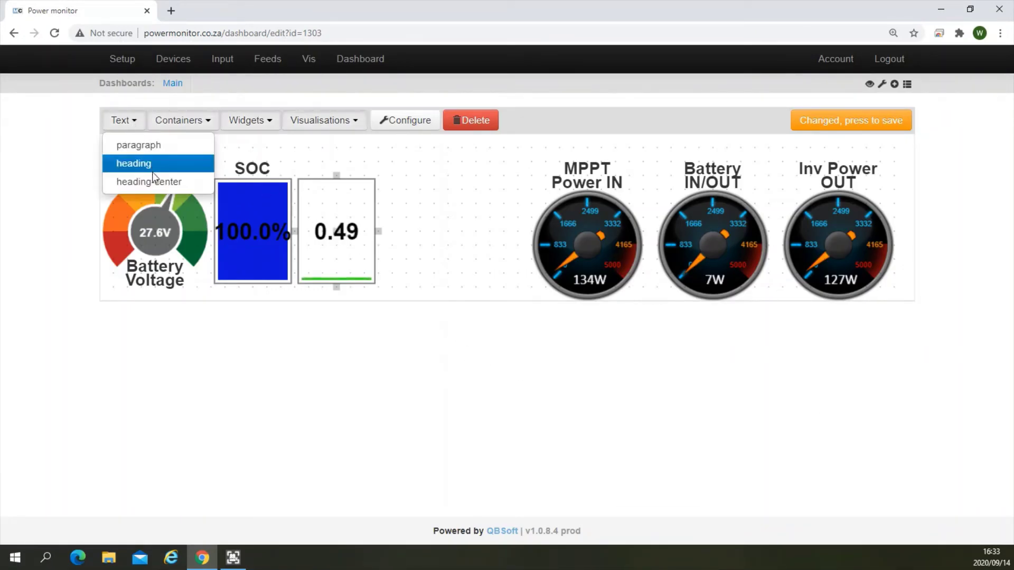
left_click(150, 182)
left_click(328, 169)
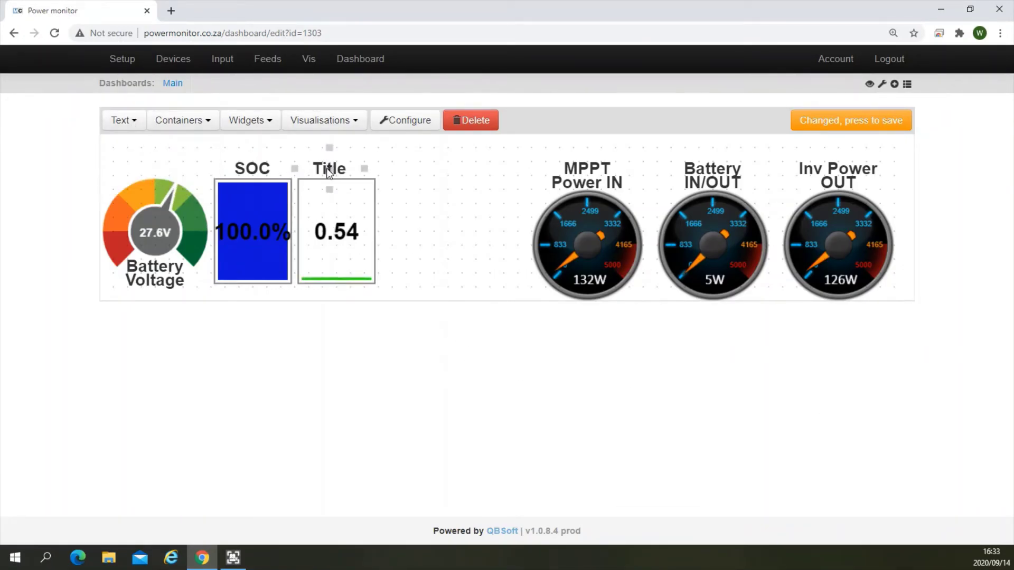
Set the heading above the green bar to "Charge per day kWh", then widen it and move it up clear of the bar
left_click(403, 121)
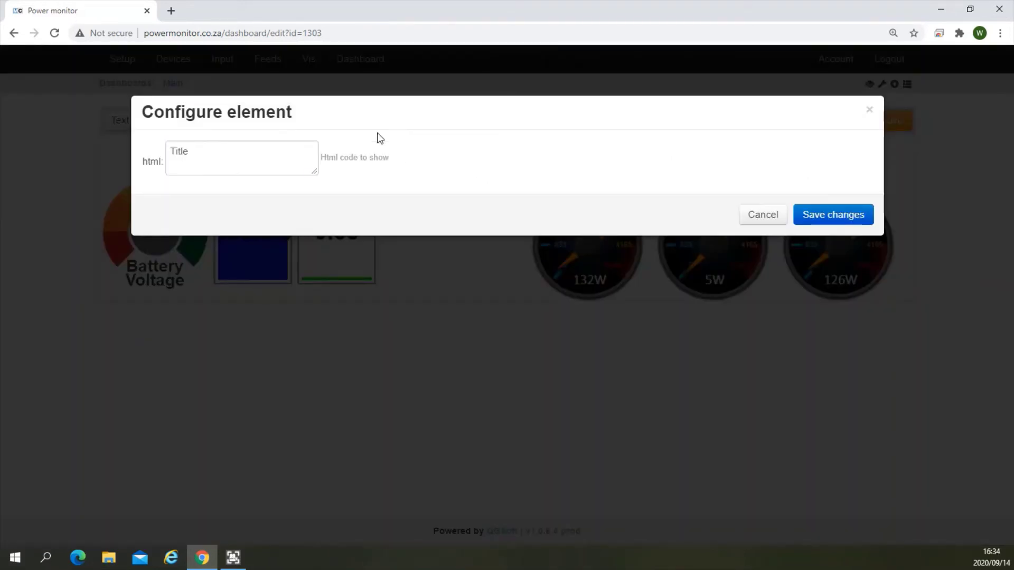
left_click_drag(191, 152, 156, 156)
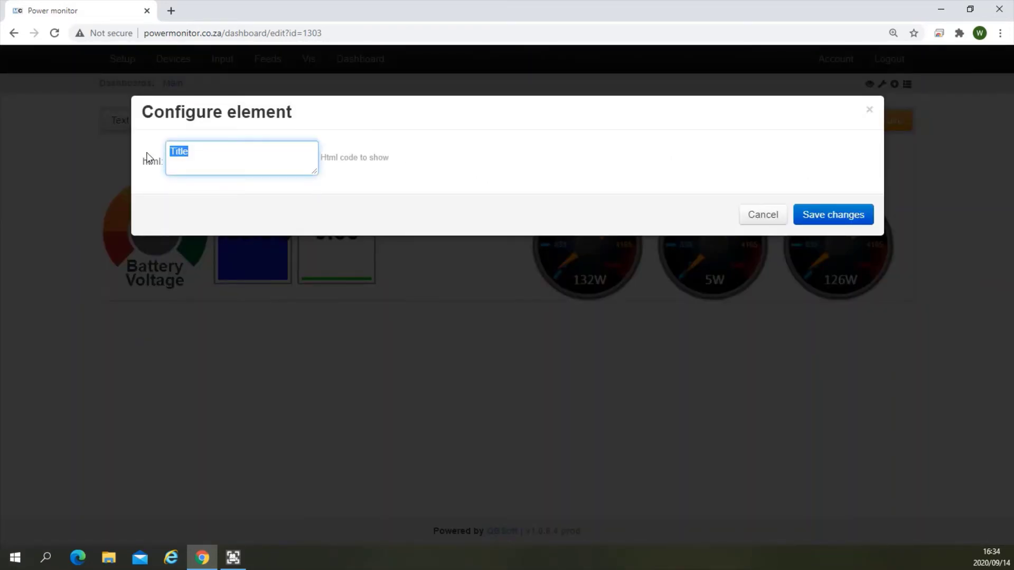
type("Charge per day")
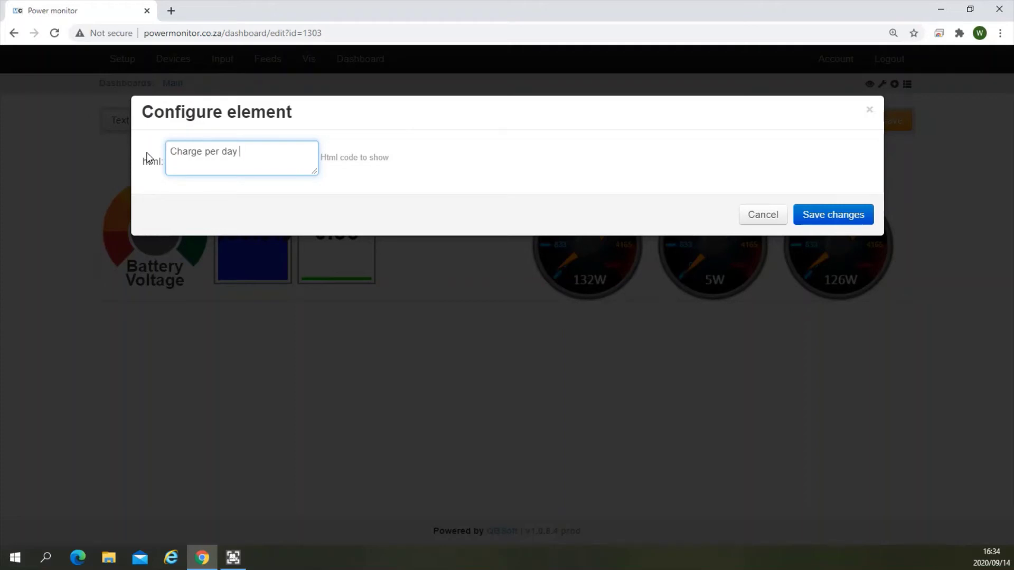
type("kWh")
left_click(823, 219)
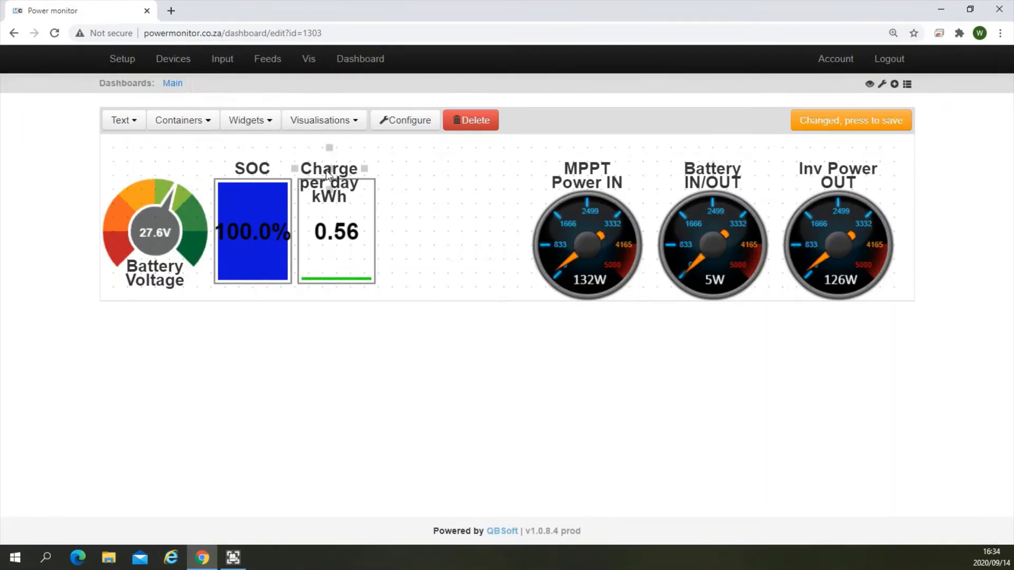
left_click_drag(331, 172, 374, 144)
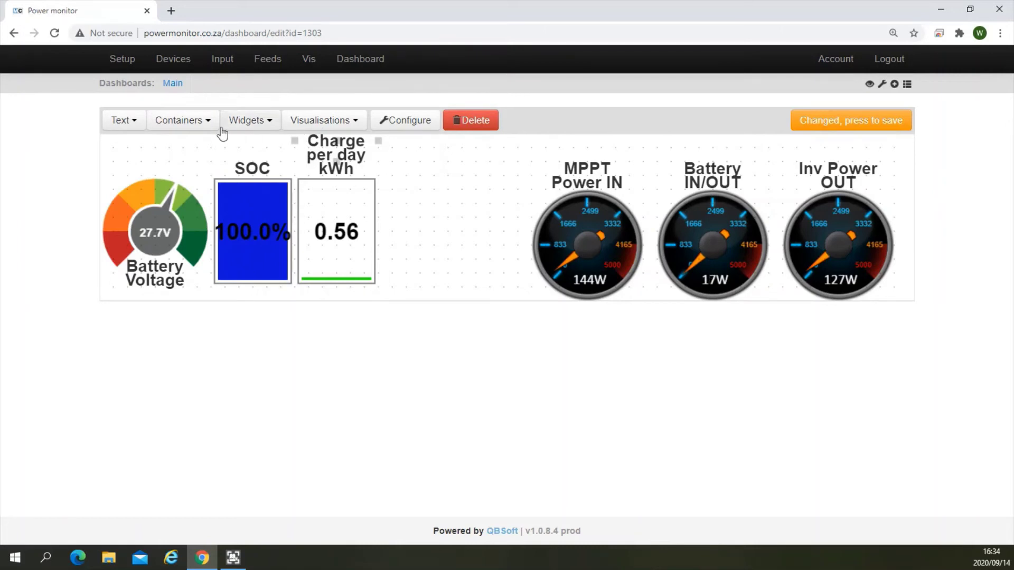
Add another bar widget beside the charge bar, matching its size and vertical alignment
left_click(245, 125)
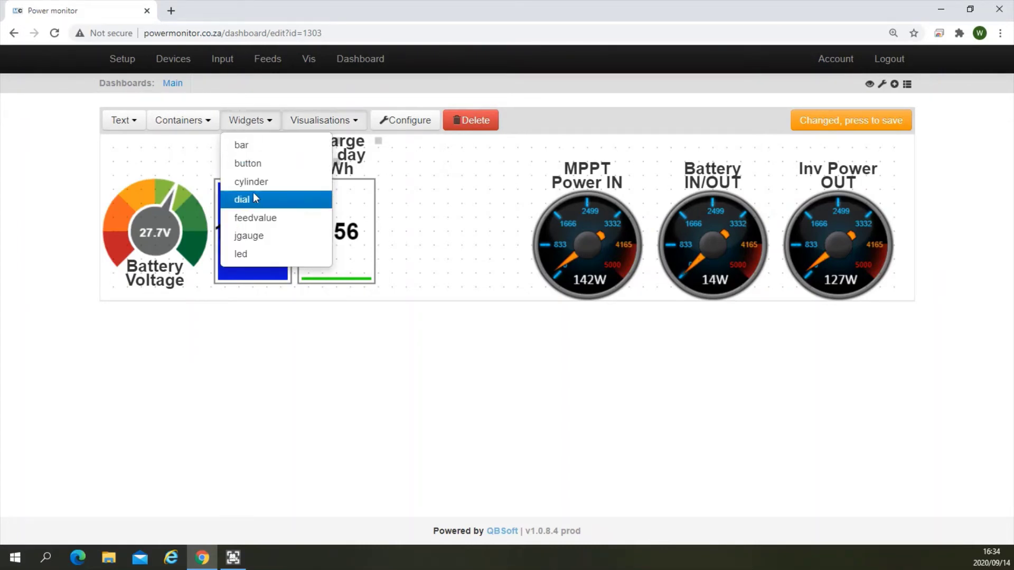
left_click(240, 146)
left_click(419, 222)
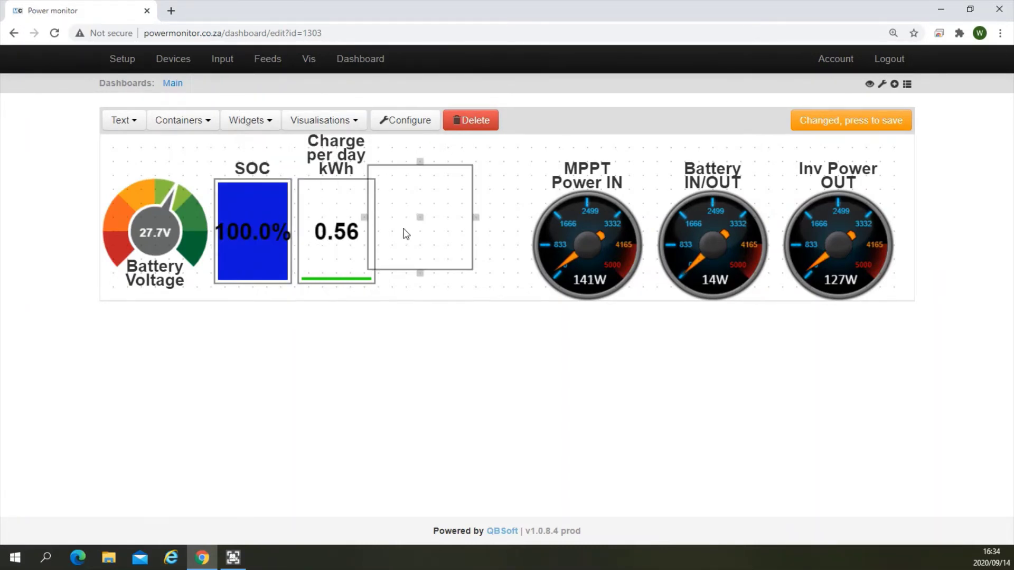
left_click_drag(365, 217, 415, 233)
left_click(433, 217)
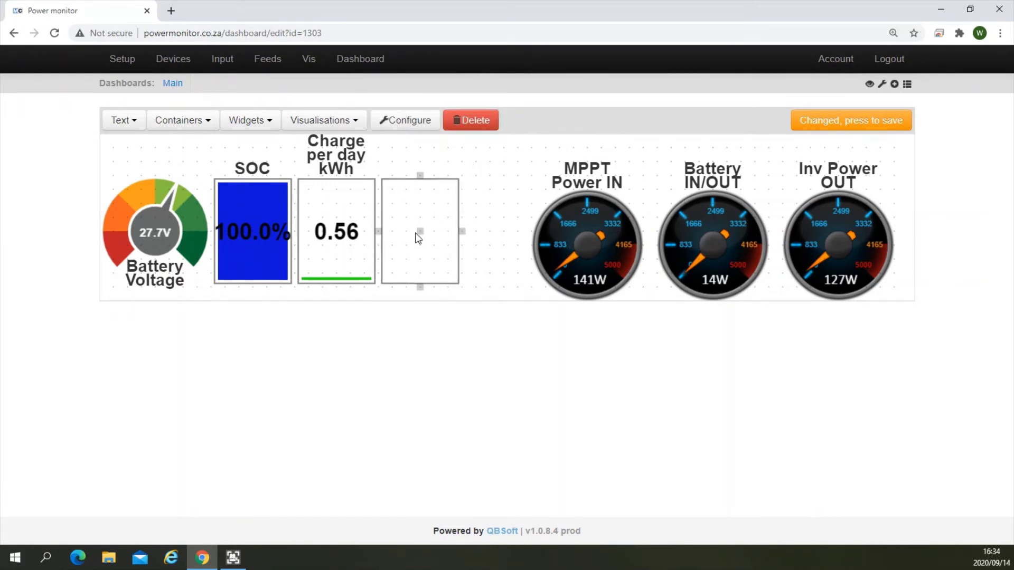
Configure the newest bar with the Total Wh DischargeDay feed, a max value of 20 and a scale of -0.001
left_click(405, 122)
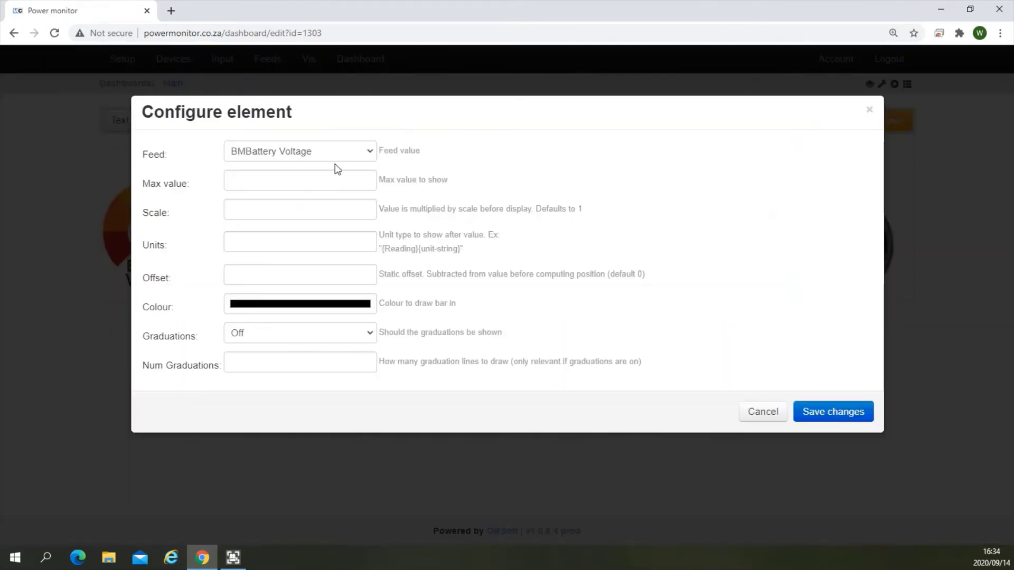
left_click(354, 154)
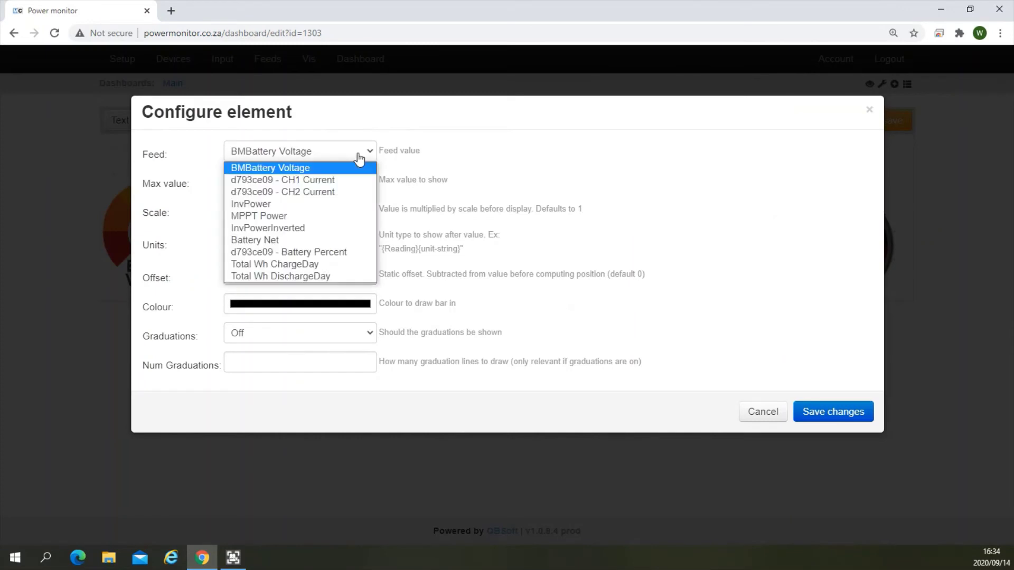
left_click(303, 279)
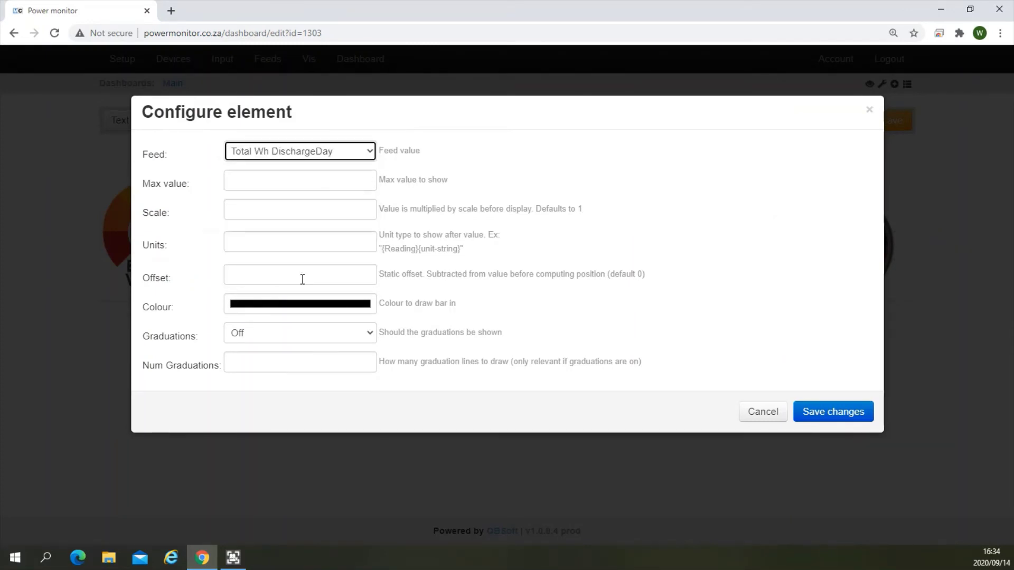
left_click(241, 179)
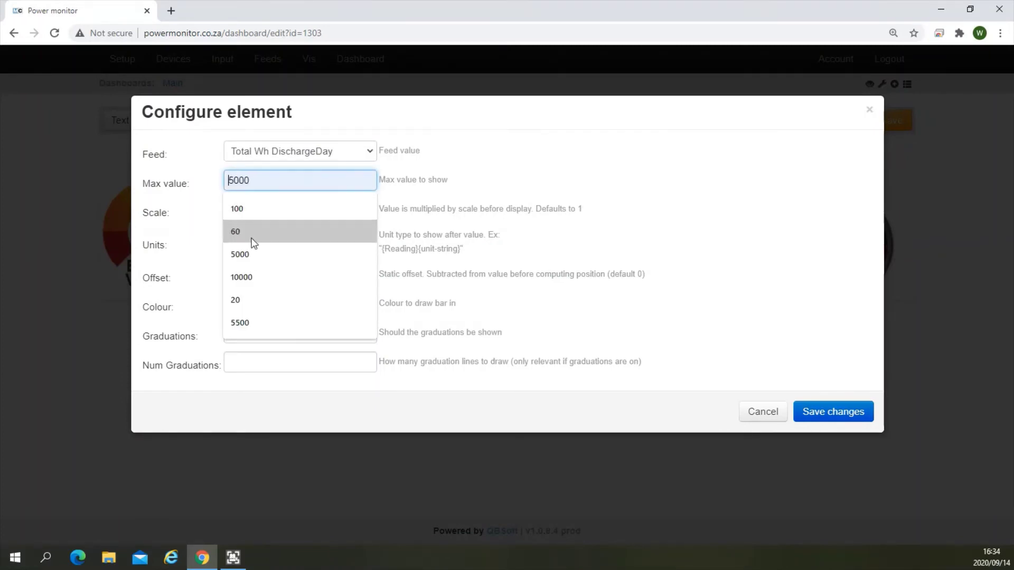
left_click(249, 301)
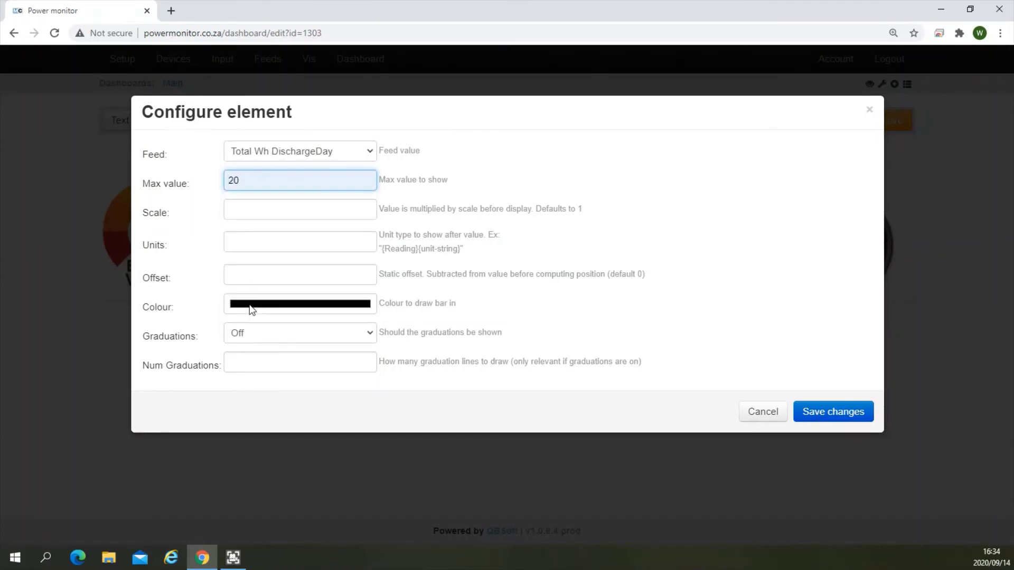
left_click(244, 209)
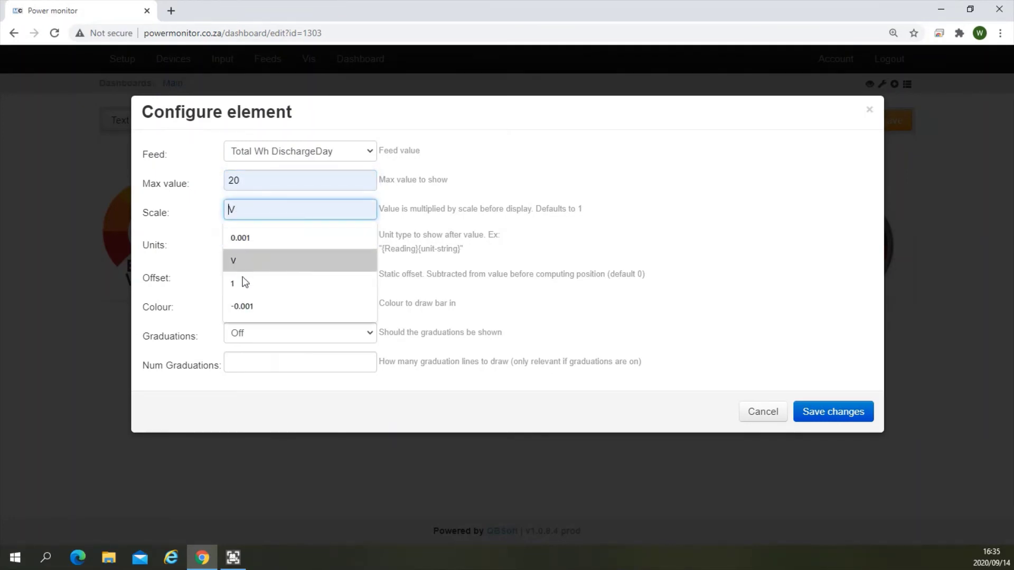
left_click(240, 306)
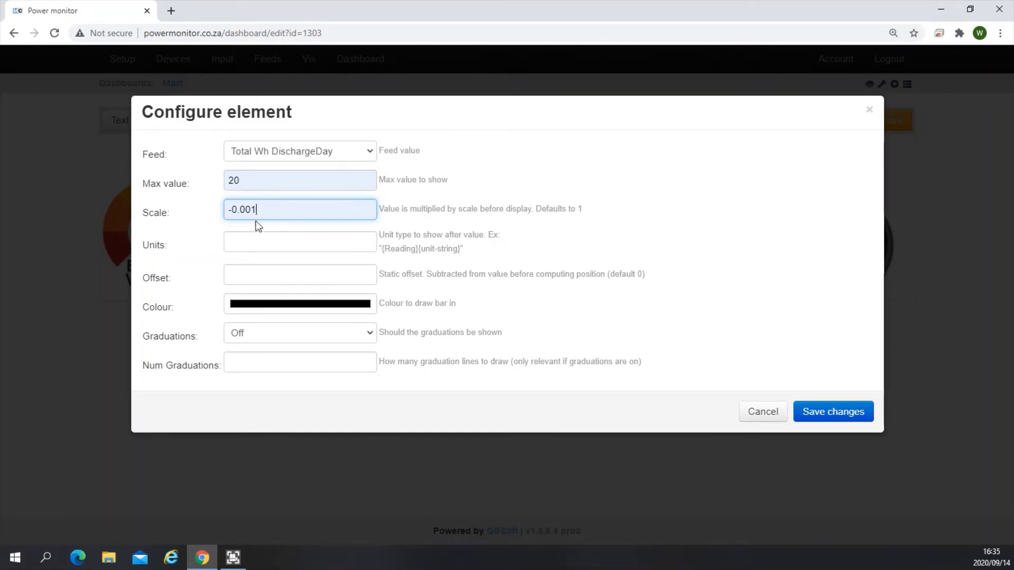
Set the discharge bar's colour to red and save its configuration
left_click(332, 310)
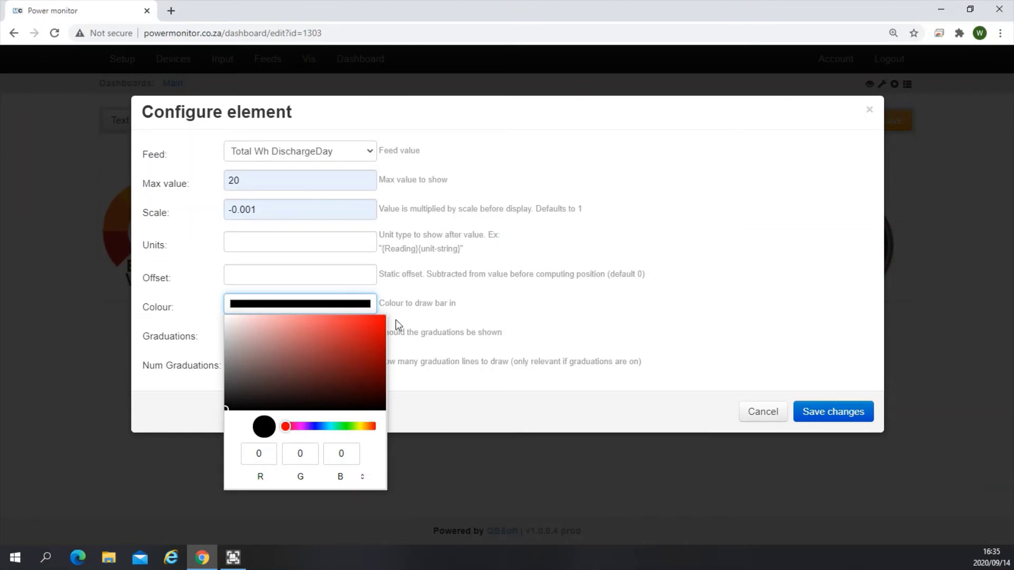
left_click(376, 327)
left_click(434, 395)
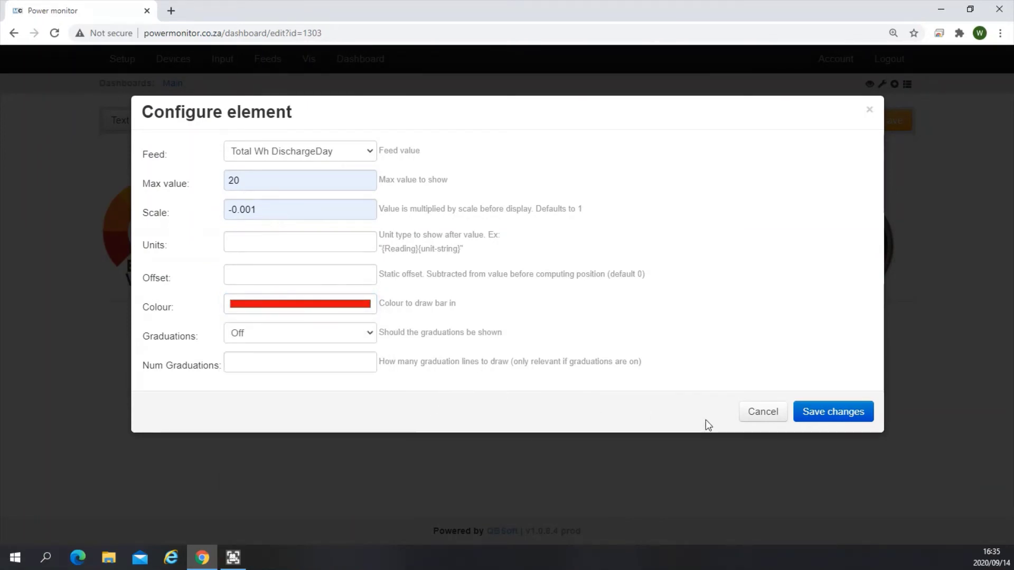
left_click(838, 412)
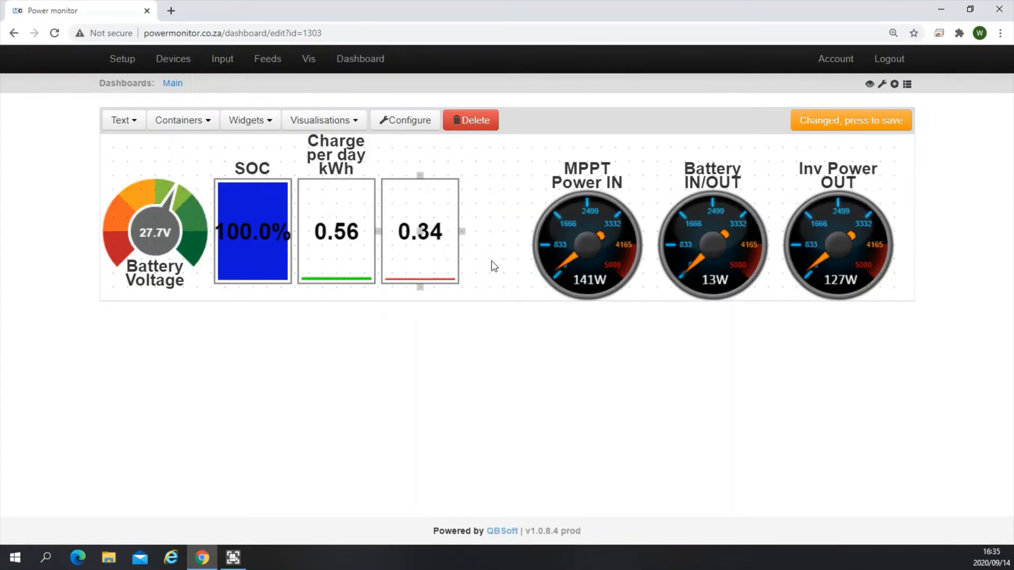
Place a centred heading above the red discharge bar
left_click(132, 122)
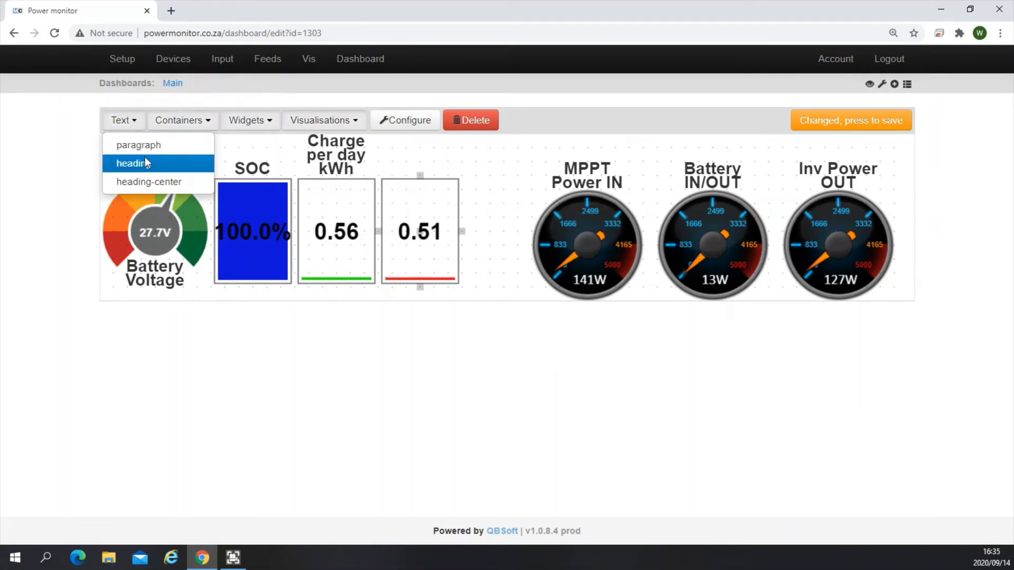
left_click(140, 182)
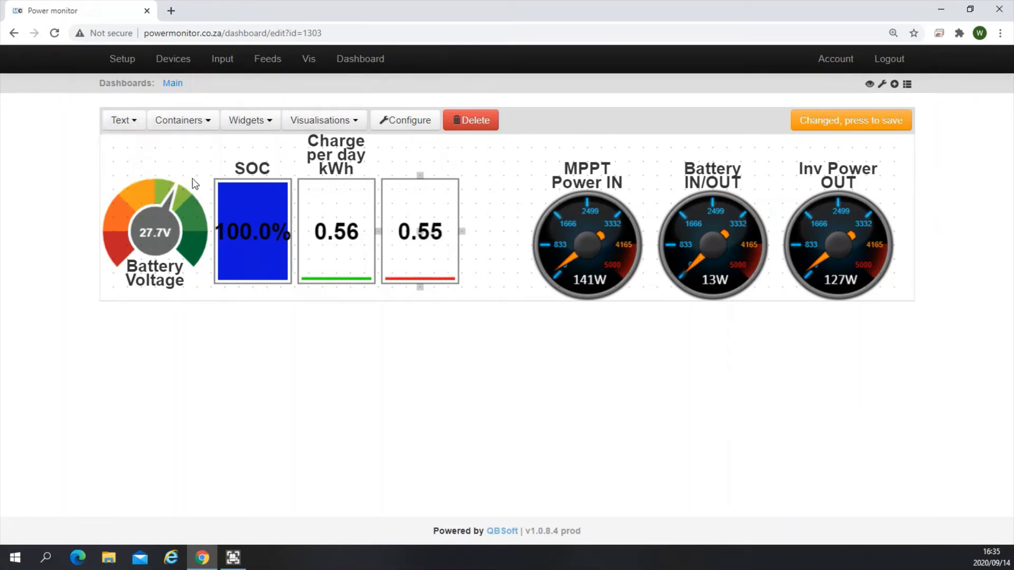
left_click(421, 164)
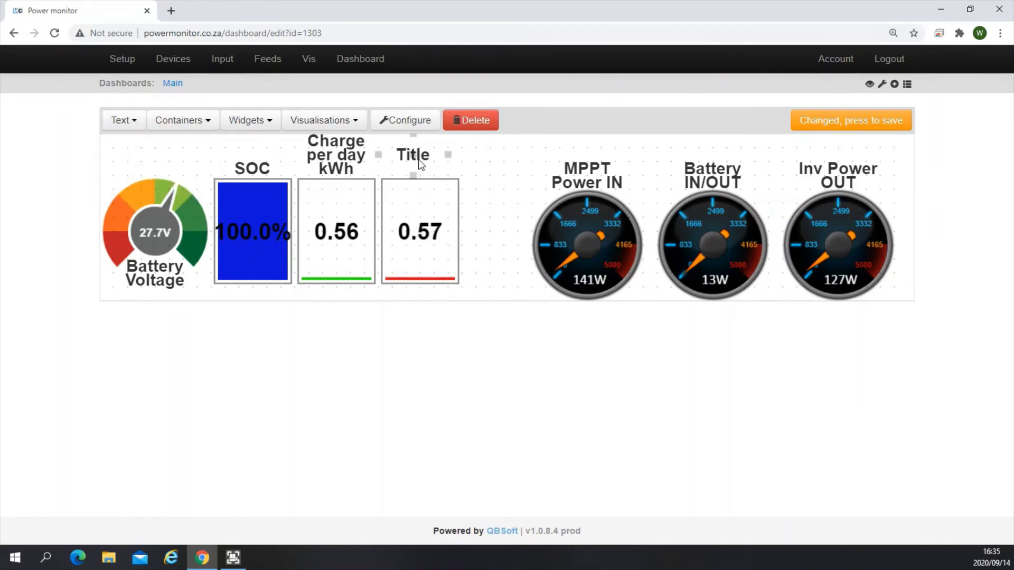
Set the text of the heading above the red bar to "Discharge per day kWh" and save its configuration
left_click(414, 122)
left_click_drag(267, 152, 142, 149)
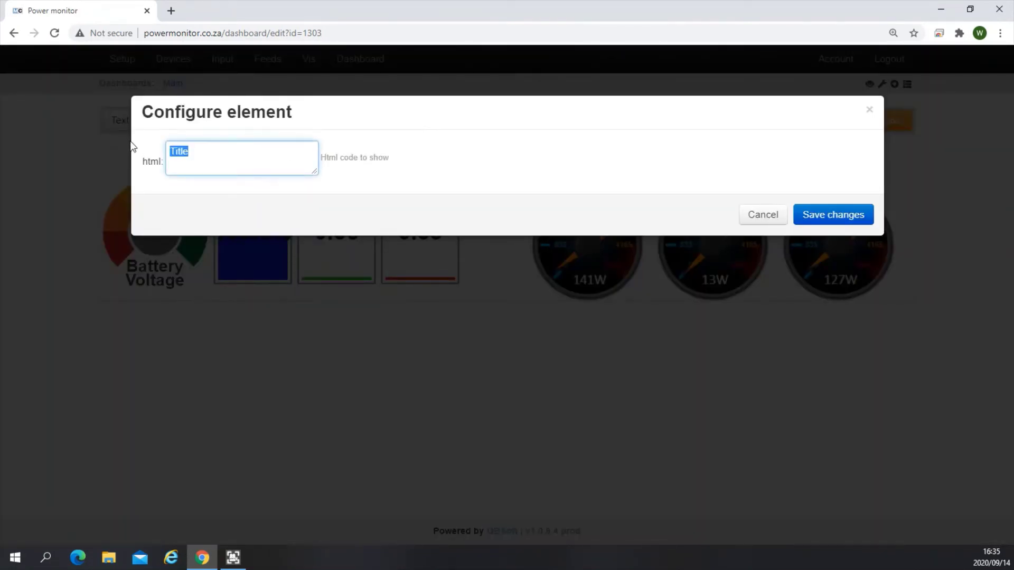
type("Dicharge per ")
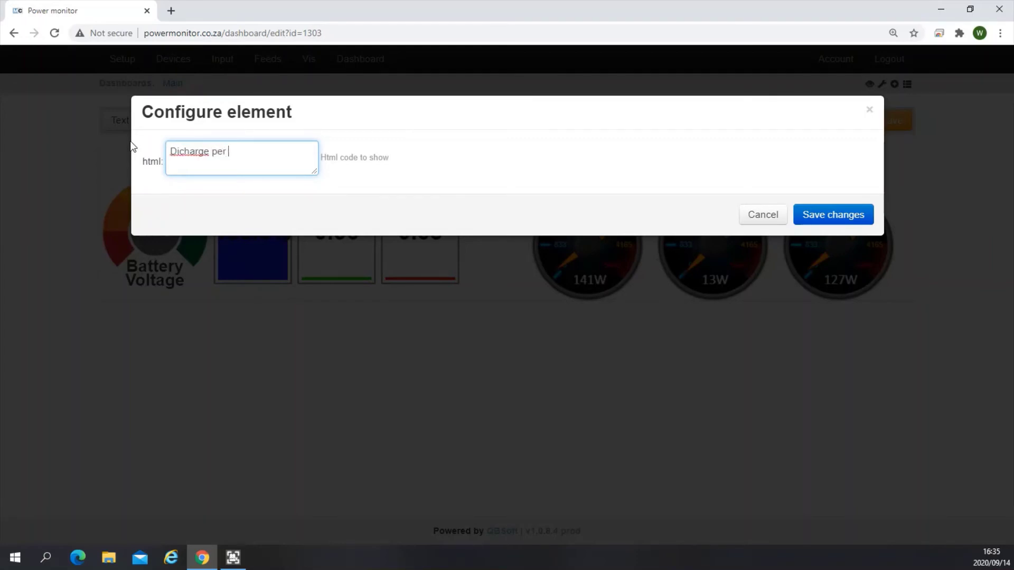
type("day kWh")
left_click(180, 151)
type("s")
left_click(282, 153)
left_click(813, 218)
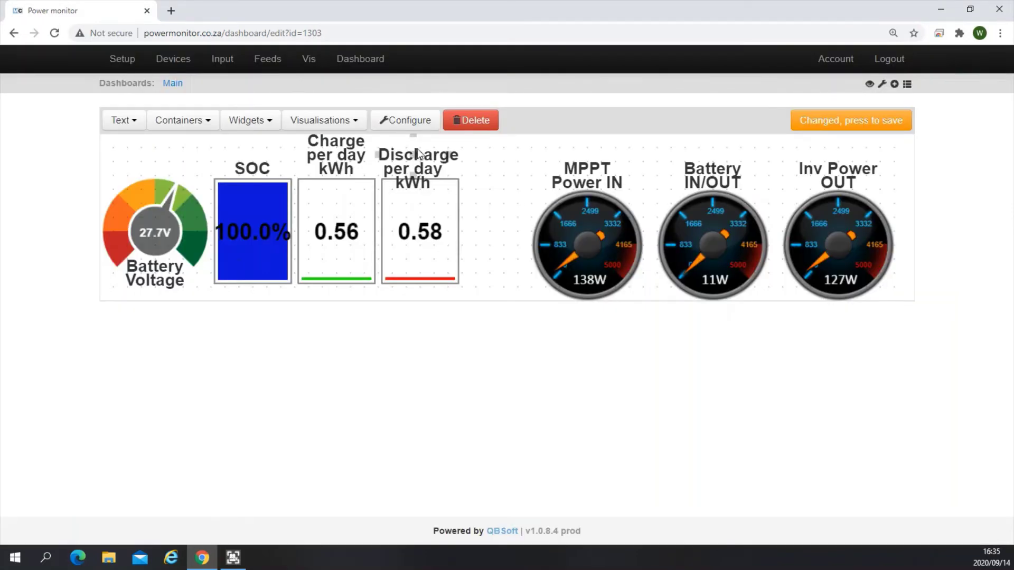
Widen and align the discharge heading above its bar, level with the charge heading, and save the dashboard
left_click_drag(416, 148, 462, 143)
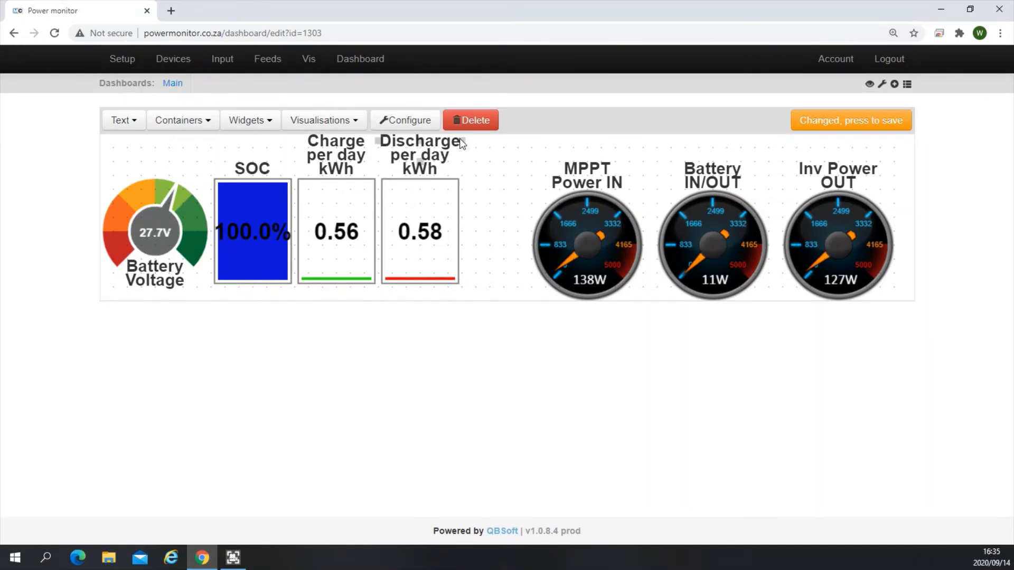
left_click(499, 226)
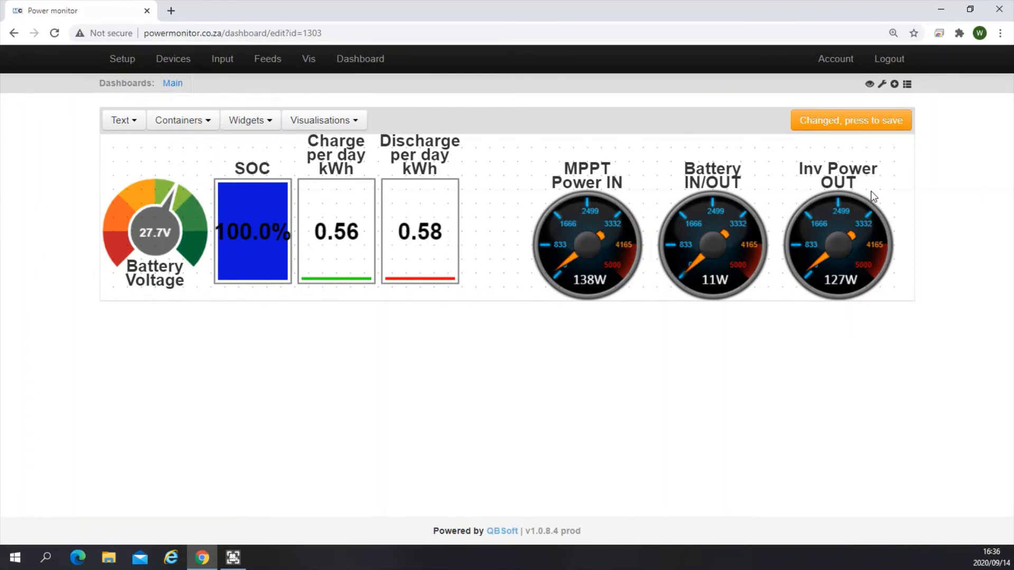
left_click(856, 129)
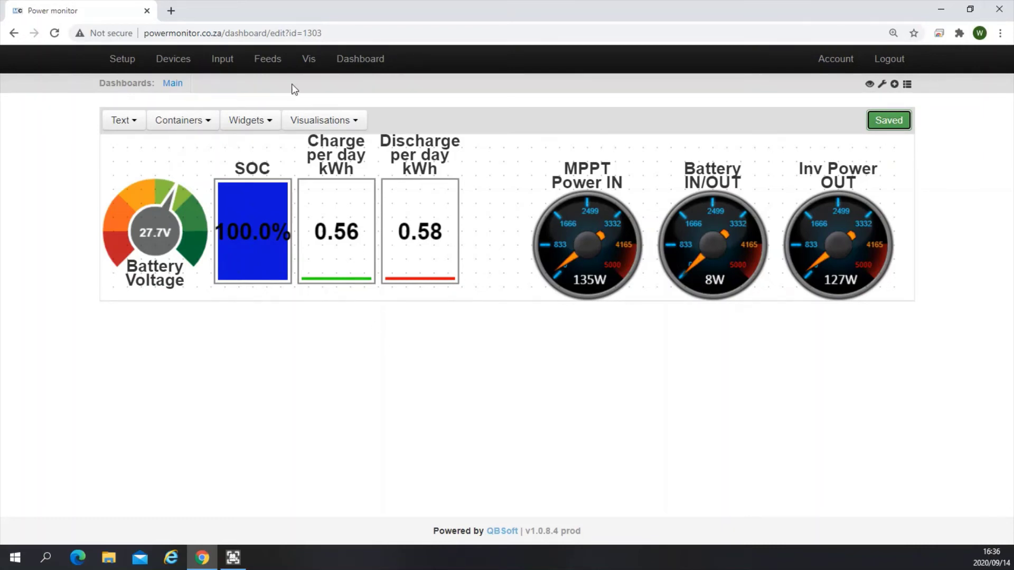
Create a new multigraph visualisation and select it for editing
left_click(309, 66)
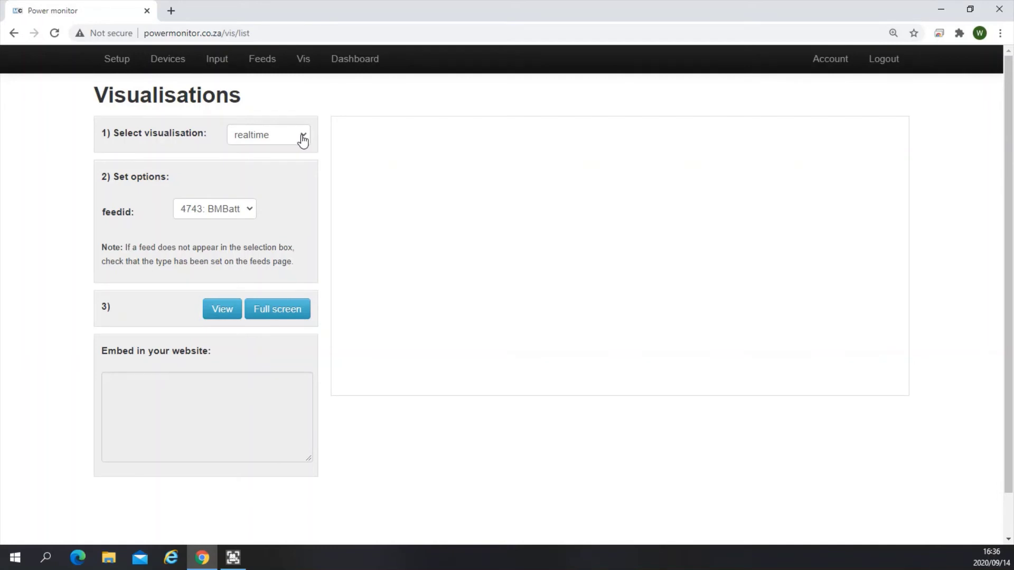
left_click(302, 139)
left_click(252, 333)
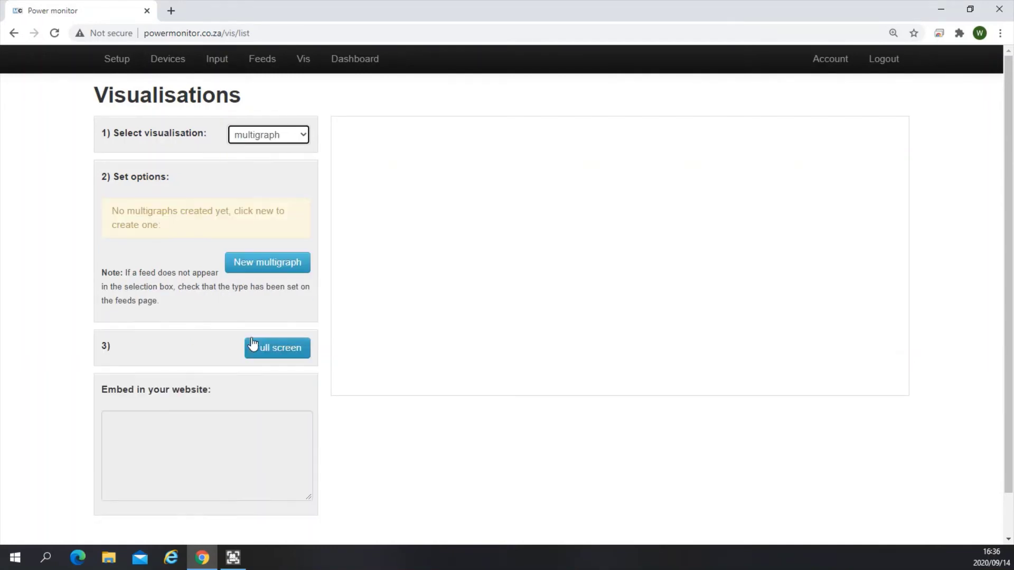
left_click(256, 267)
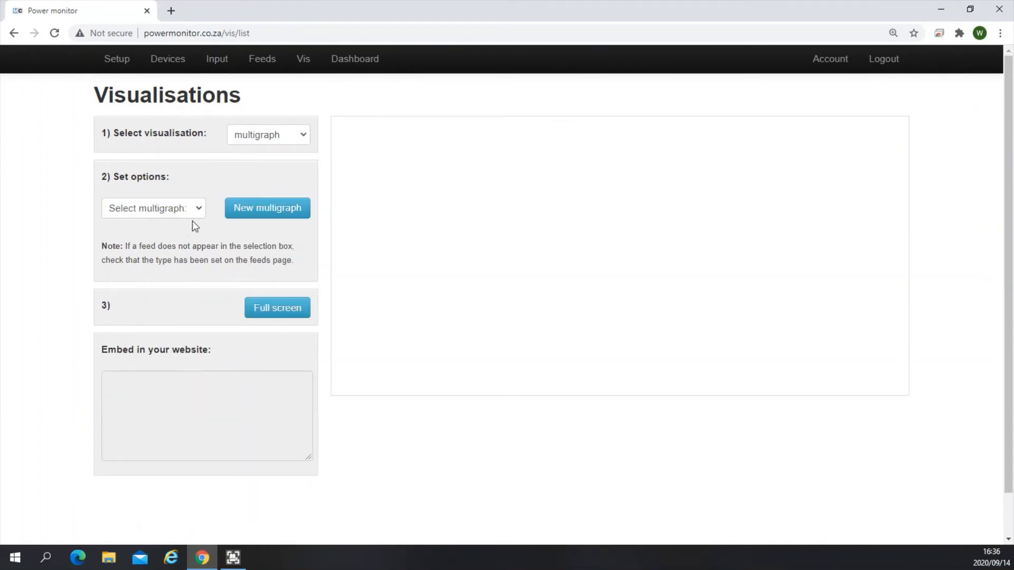
left_click(198, 210)
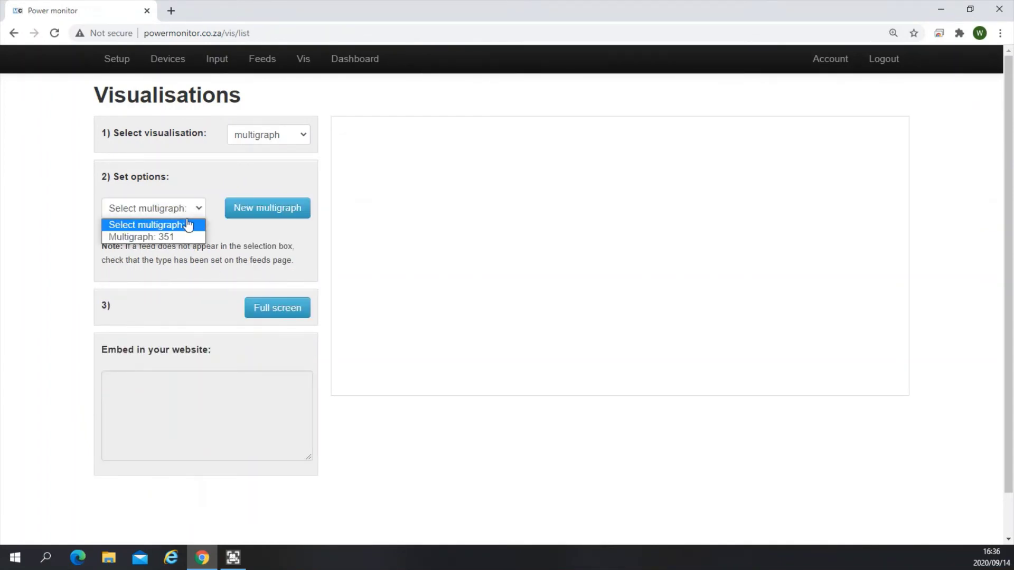
left_click(160, 239)
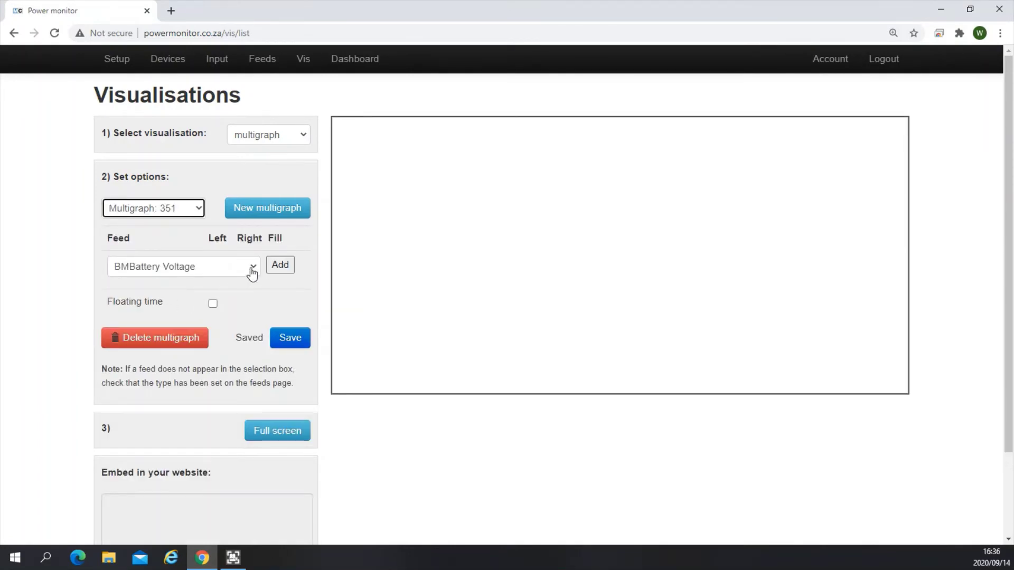
Add the MPPT Power feed to the multigraph
left_click(251, 272)
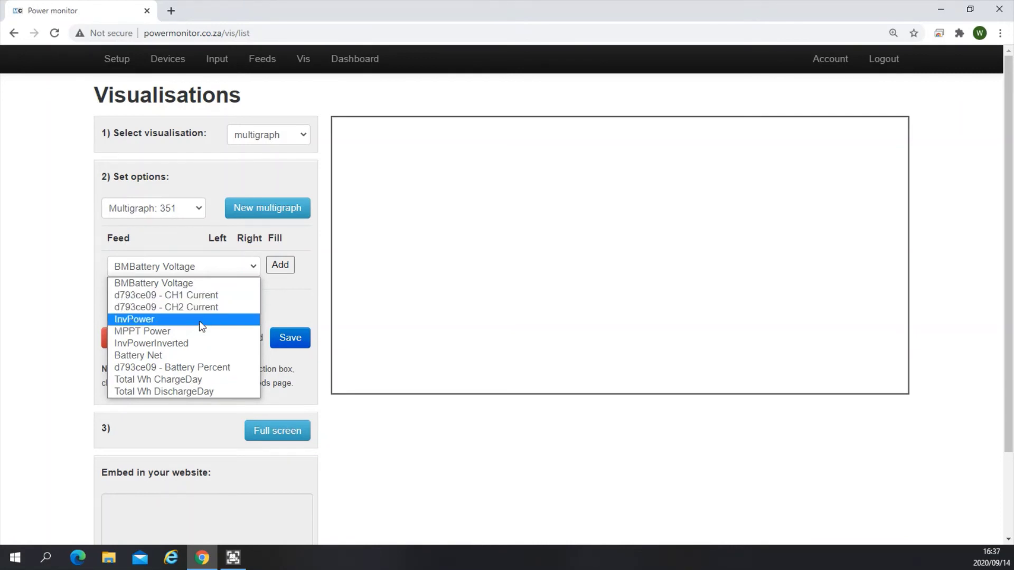
left_click(177, 331)
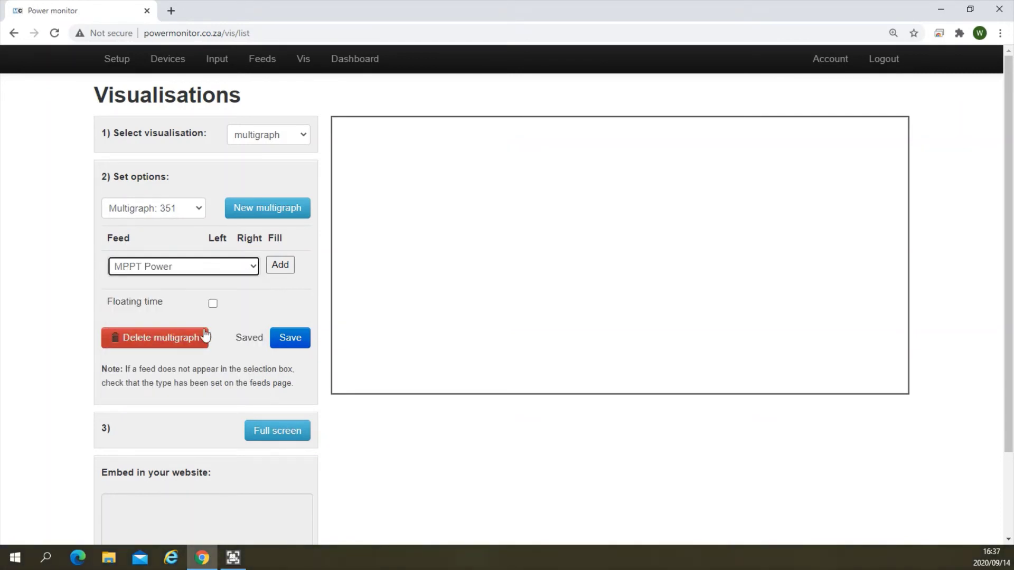
left_click(279, 265)
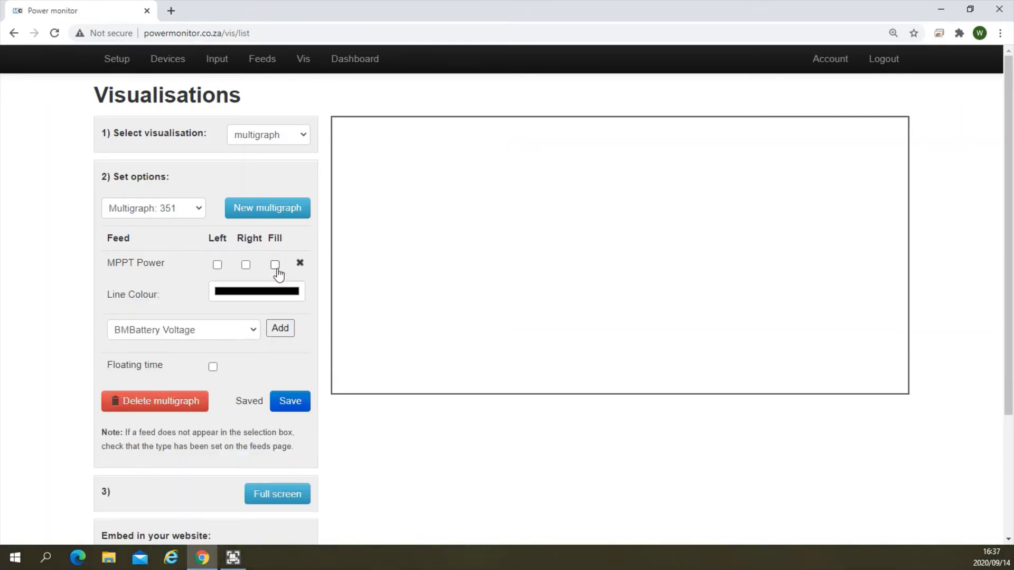
Add the Battery Net and InvPowerInverted feeds to the multigraph
left_click(252, 333)
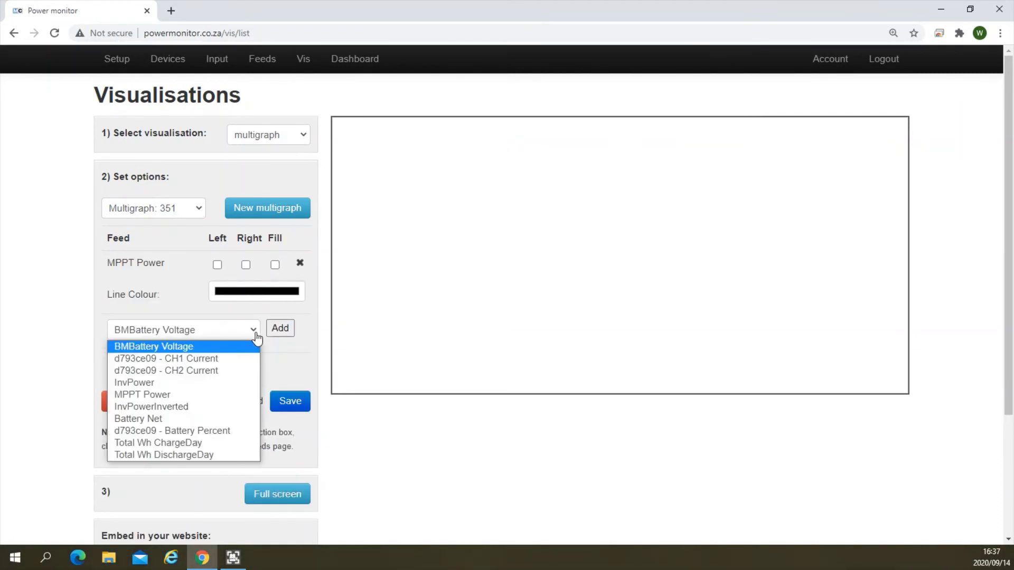
left_click(184, 420)
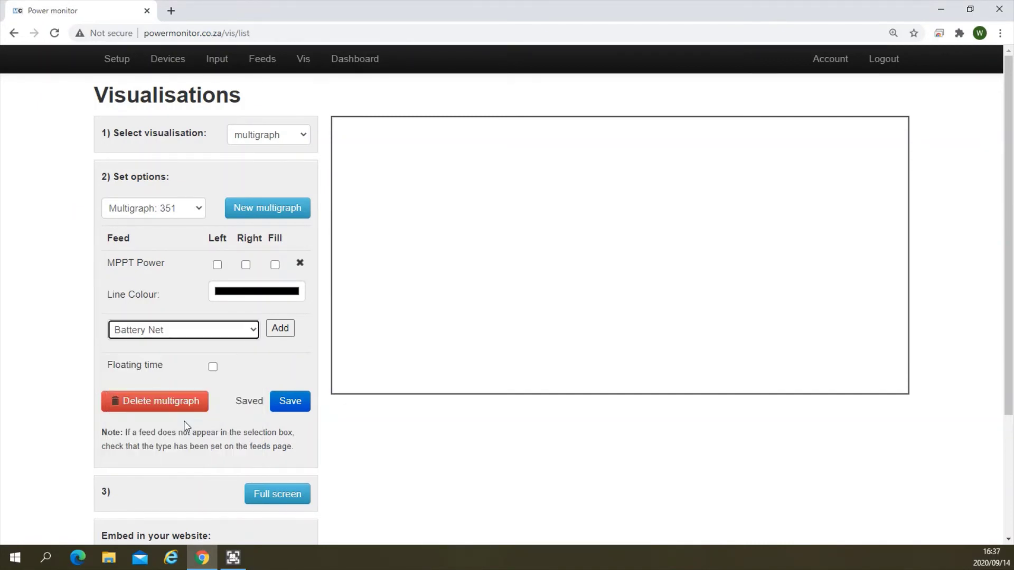
left_click(280, 328)
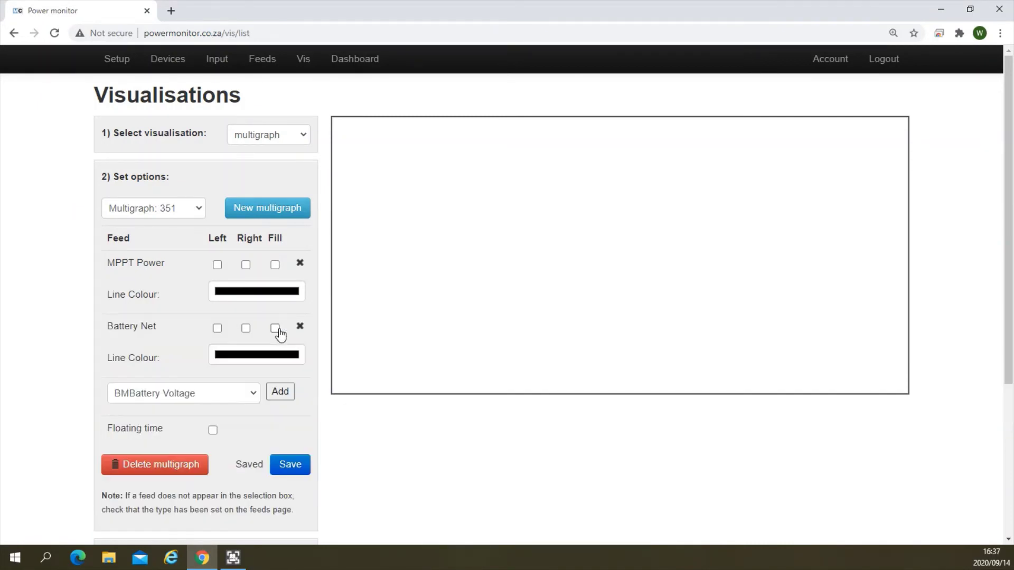
left_click(254, 393)
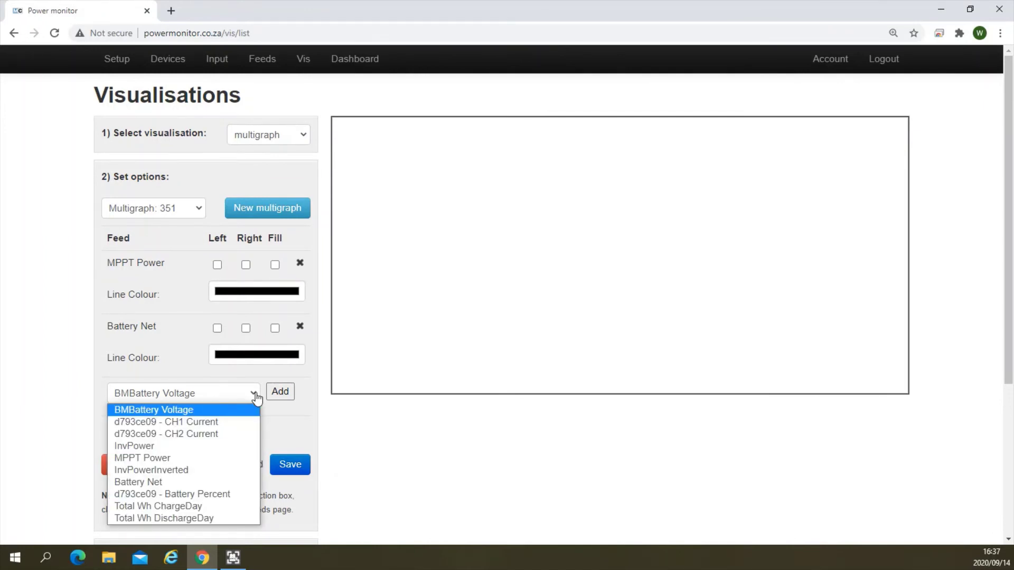
left_click(193, 470)
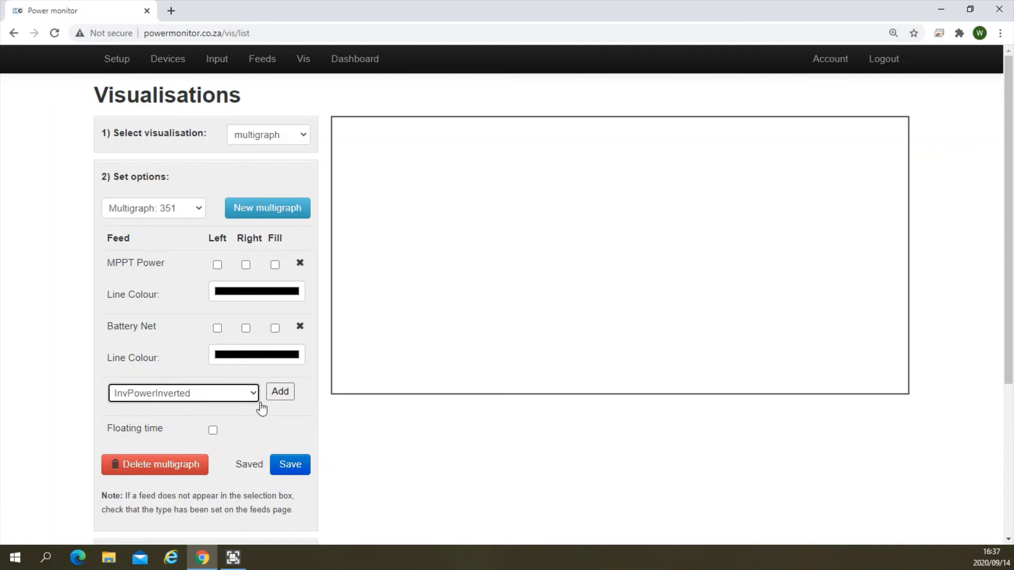
left_click(278, 392)
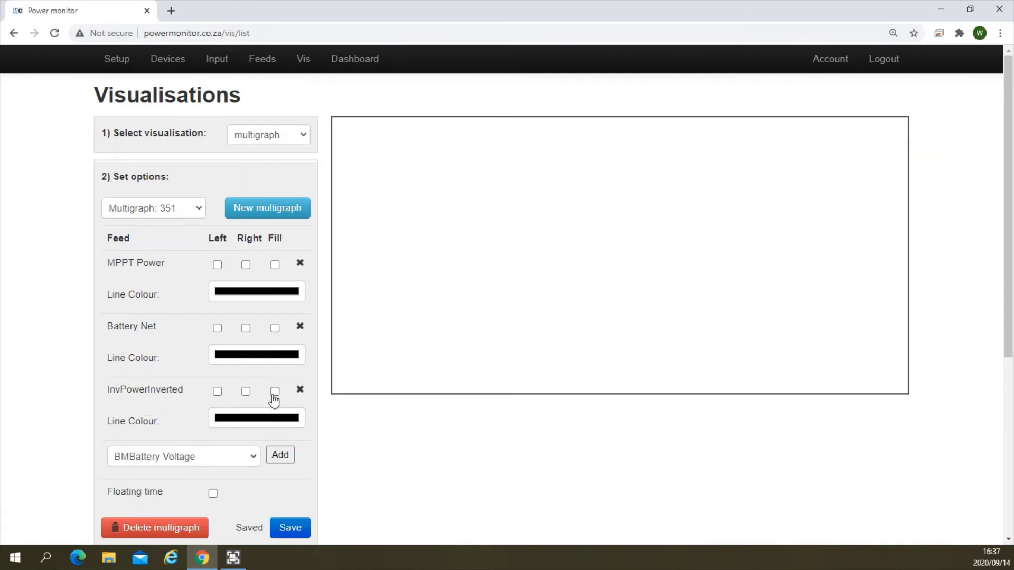
Plot the MPPT Power, Battery Net and InvPowerInverted feeds on the multigraph's left axis
left_click(217, 265)
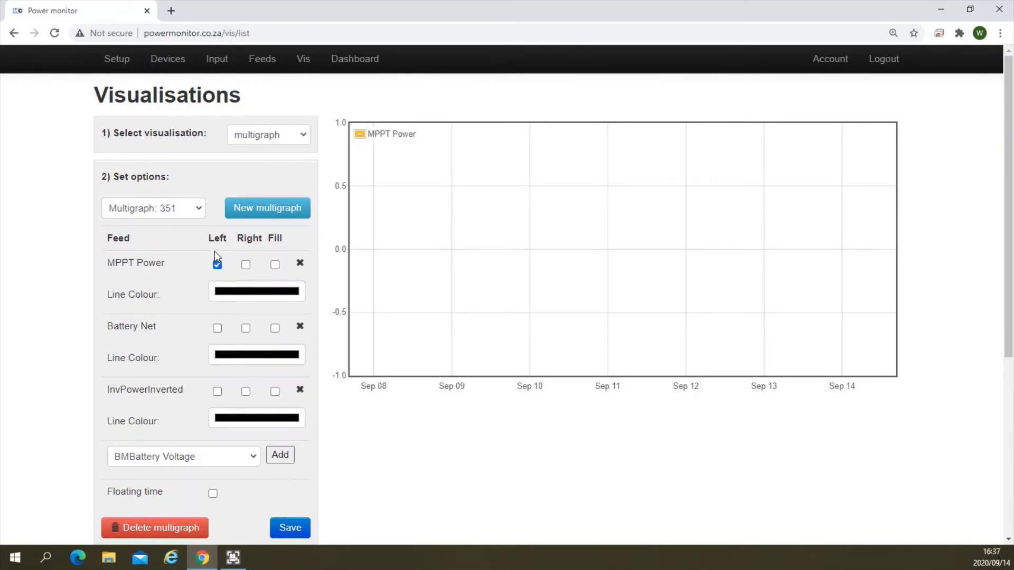
left_click(216, 327)
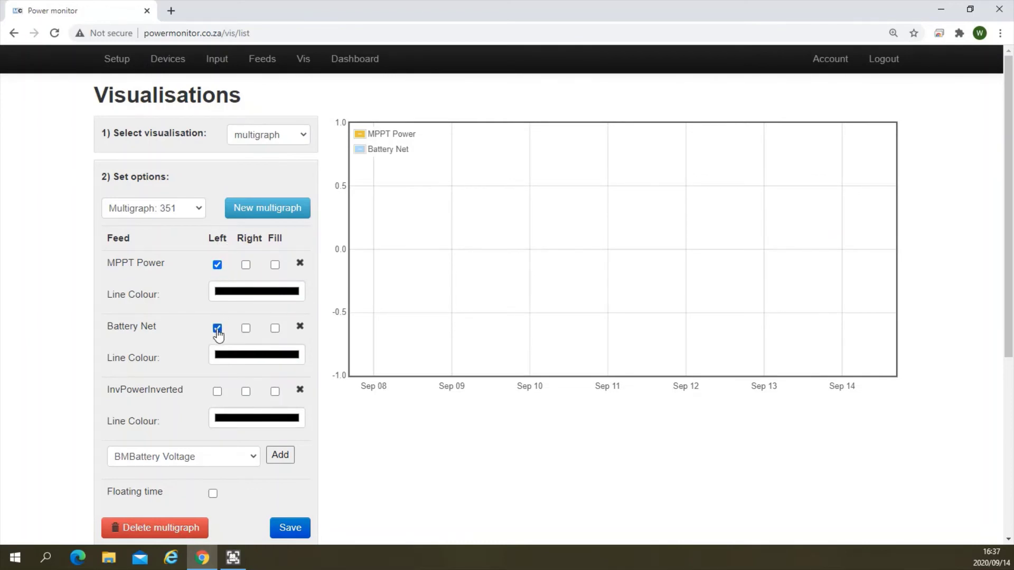
left_click(218, 393)
Set the line colour of the MPPT Power feed to bright green
left_click(259, 295)
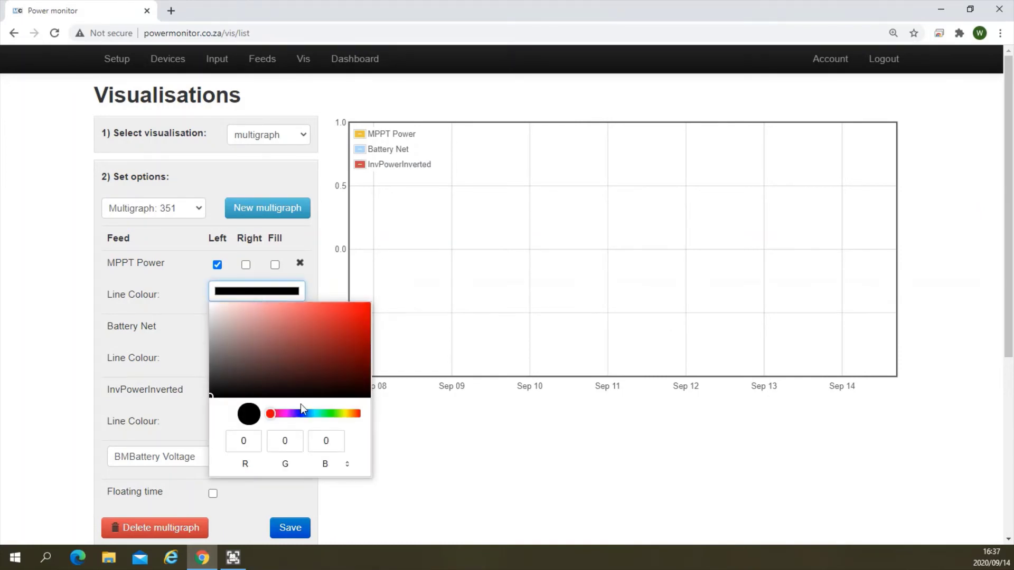
left_click(329, 413)
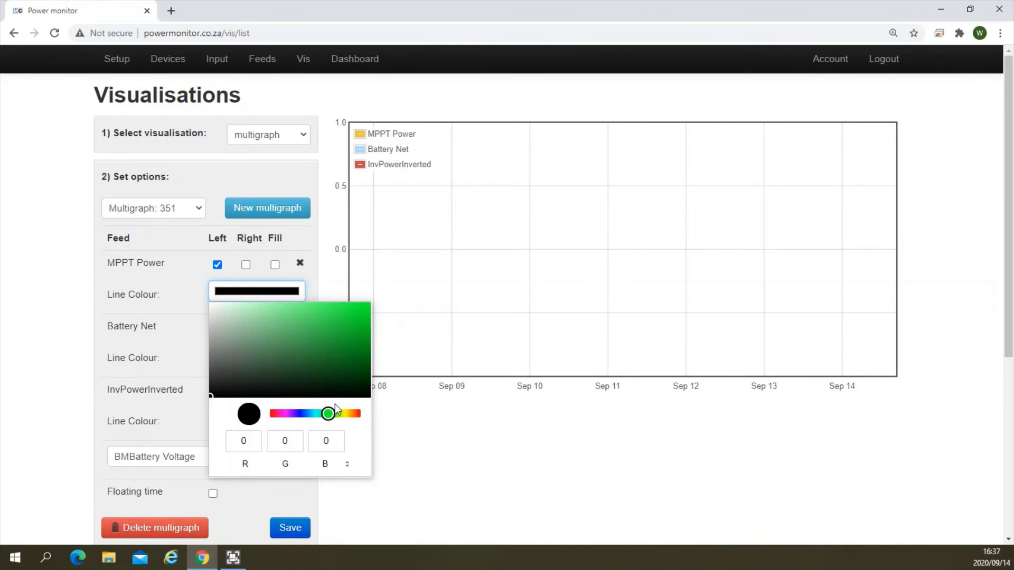
left_click(360, 312)
left_click(405, 407)
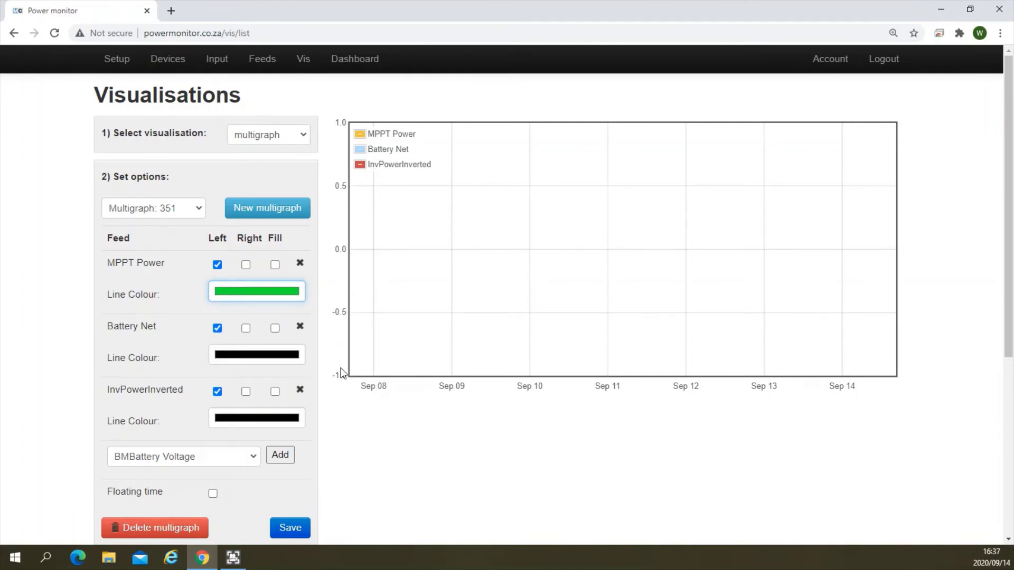
Set the line colour of the Battery Net feed to bright blue
left_click(274, 355)
left_click(299, 477)
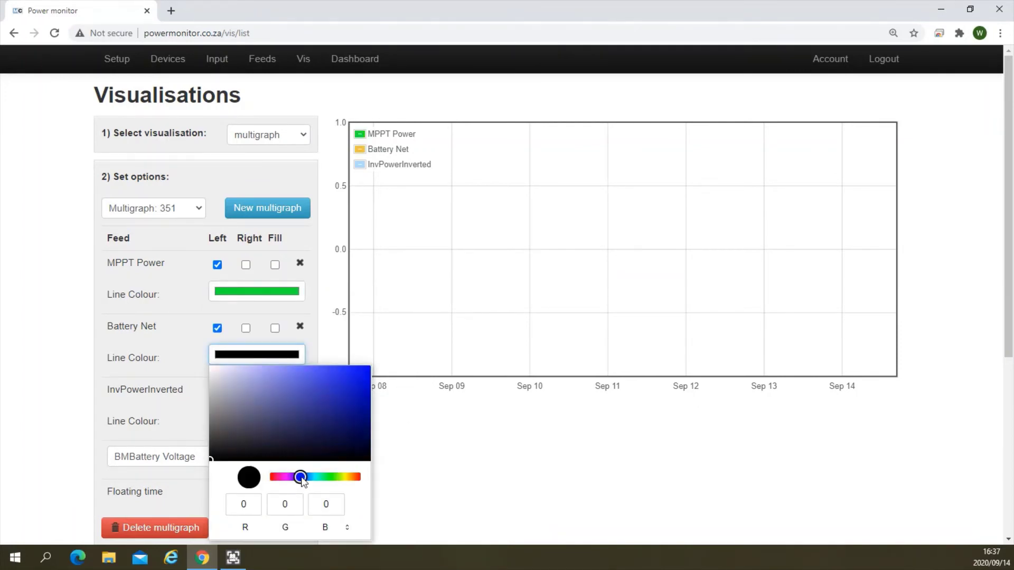
left_click(362, 374)
left_click(403, 452)
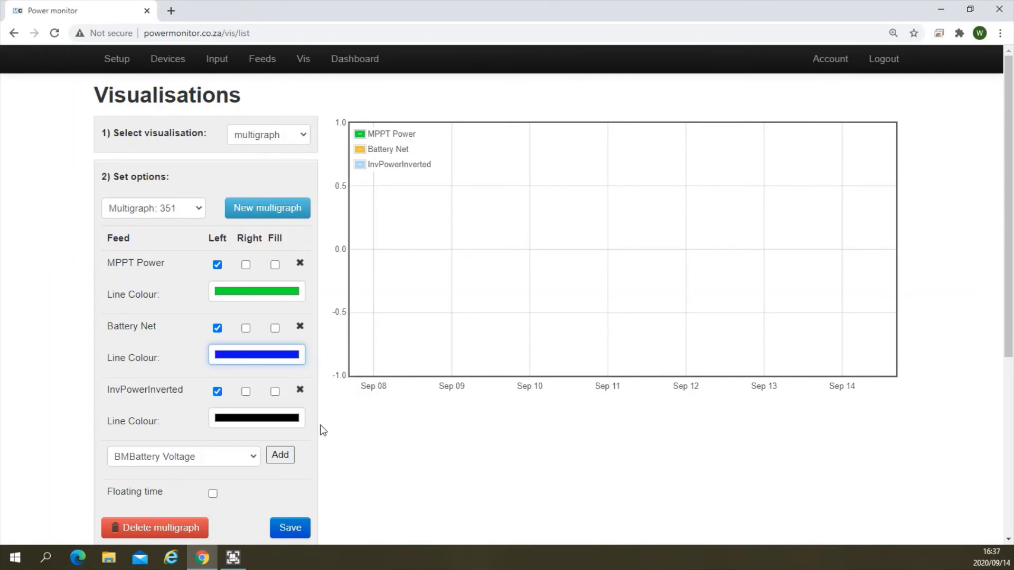
Set the line colour of the InvPowerInverted feed to red (234, 6, 6) and save the multigraph
left_click(253, 419)
left_click(364, 239)
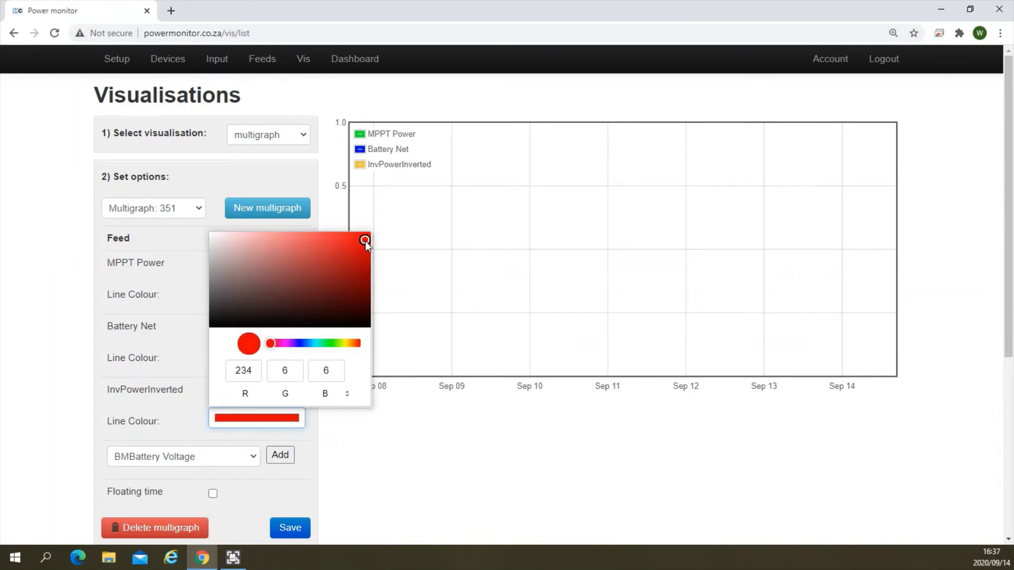
left_click(414, 445)
left_click(413, 440)
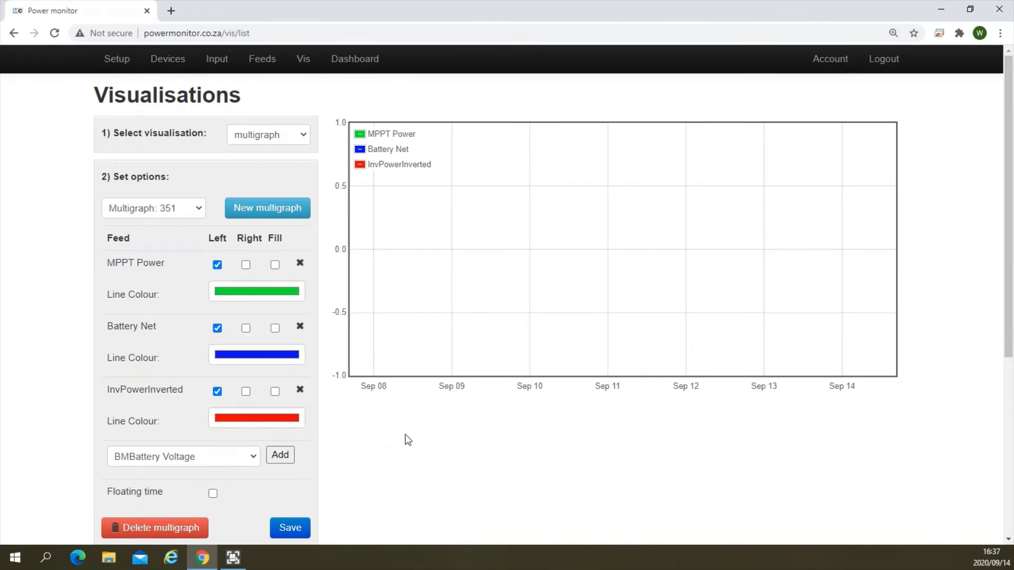
left_click(294, 529)
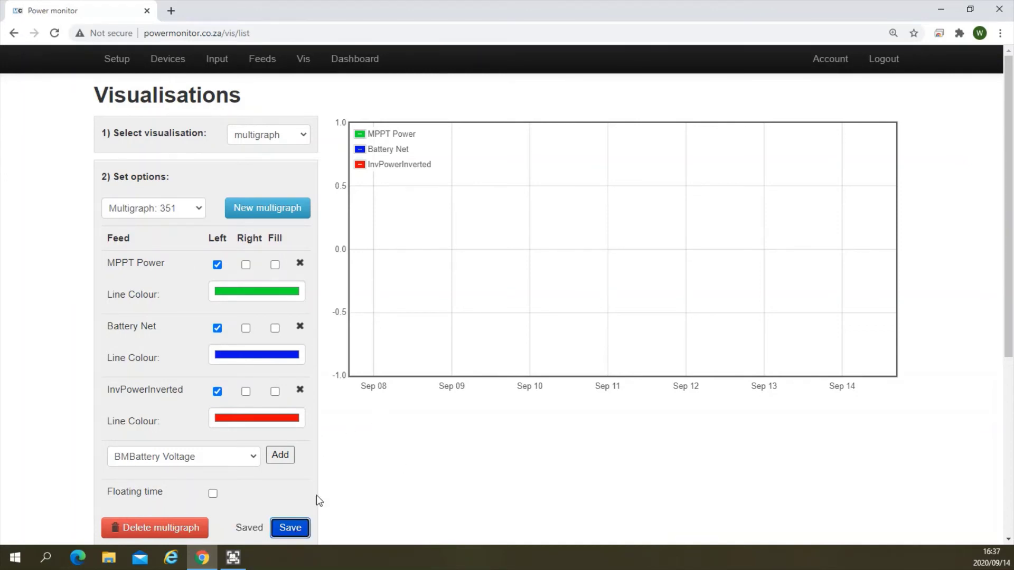
Open the Main dashboard for editing and place a multigraph visualisation in the empty area below the gauges
left_click(355, 60)
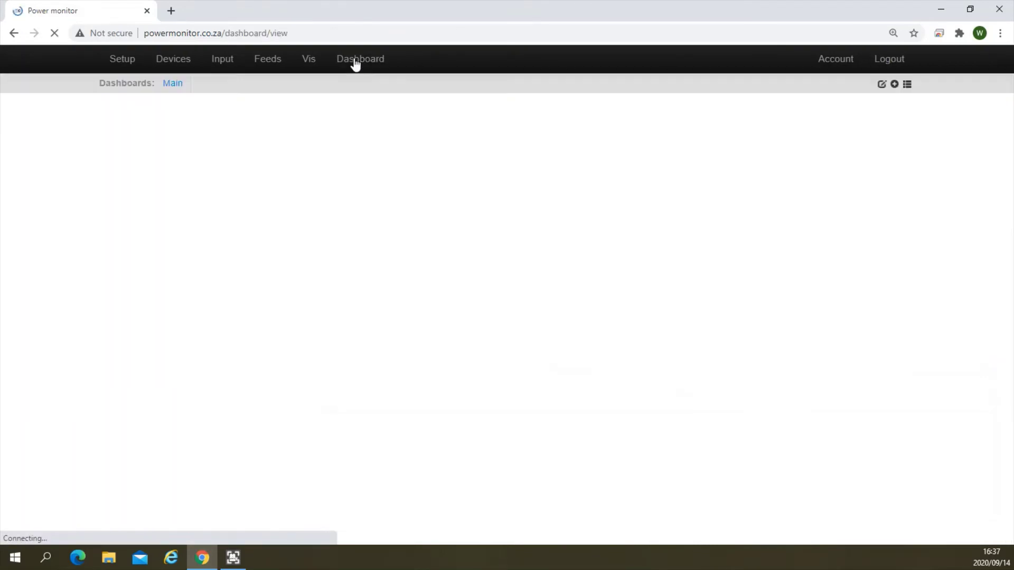
left_click(881, 85)
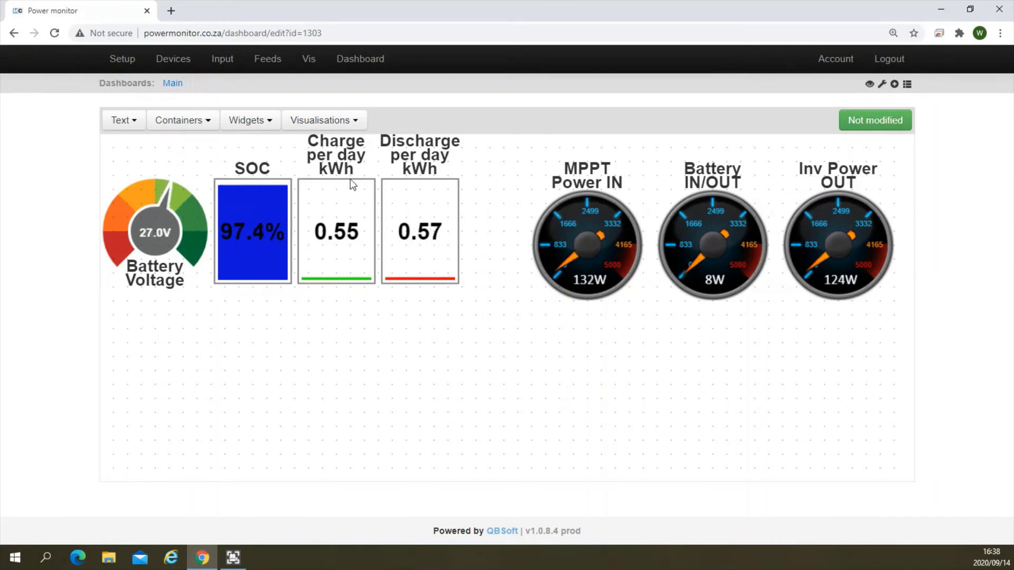
left_click(358, 123)
left_click(323, 380)
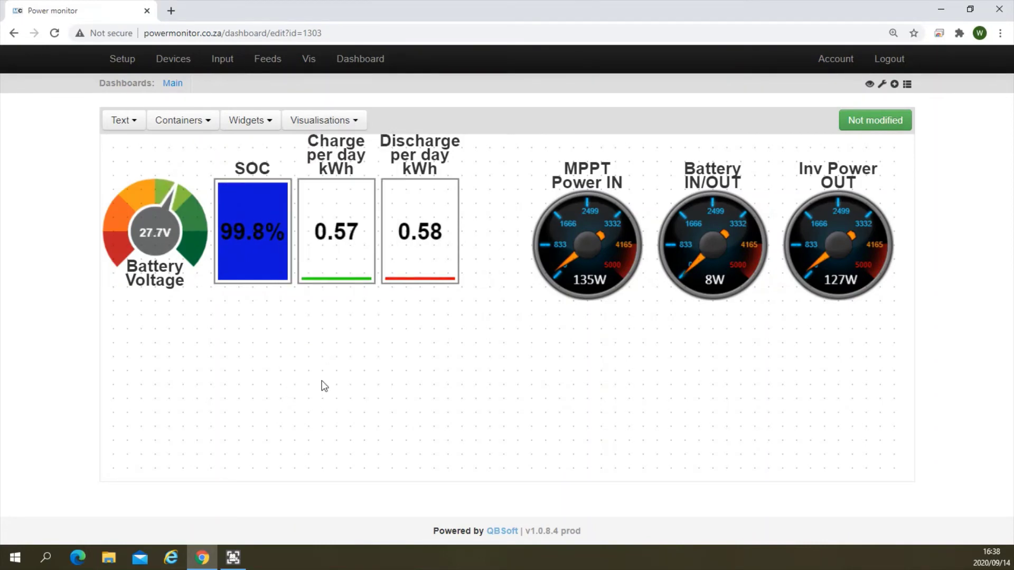
left_click(415, 320)
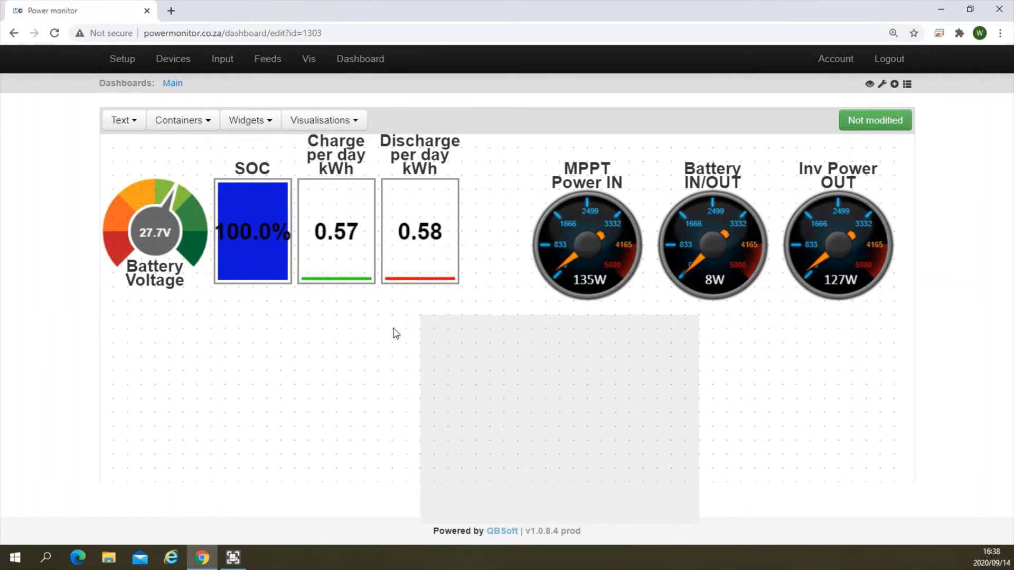
Stretch the multigraph element across the full dashboard width and reduce its height by about a third
left_click(563, 441)
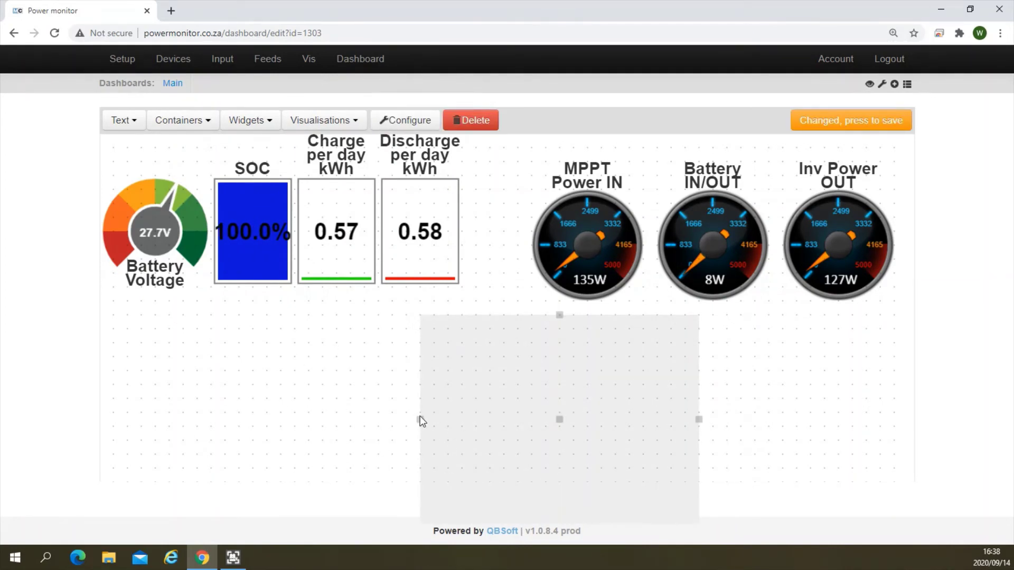
left_click_drag(420, 422, 94, 407)
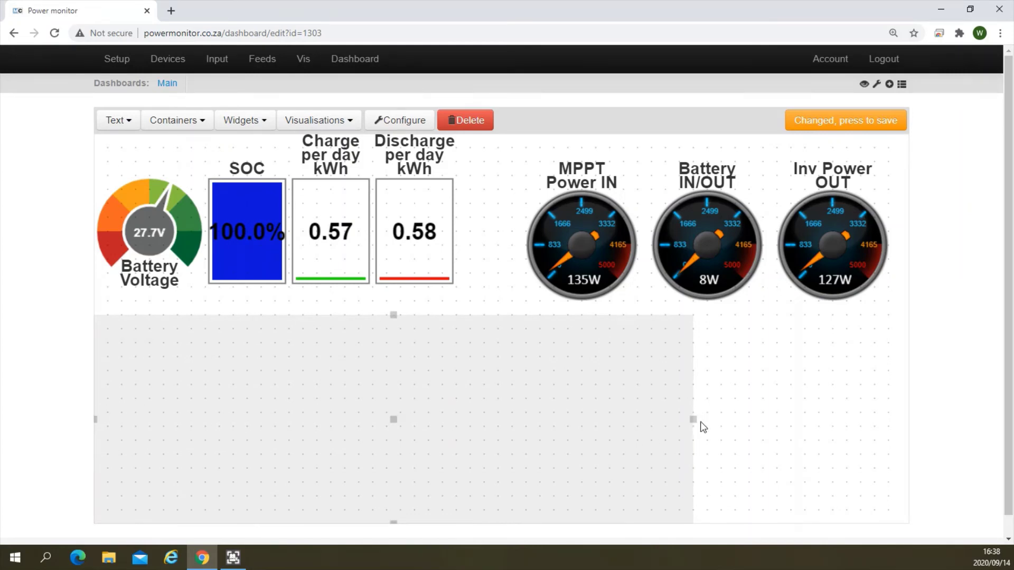
left_click_drag(702, 426, 909, 434)
left_click(529, 463)
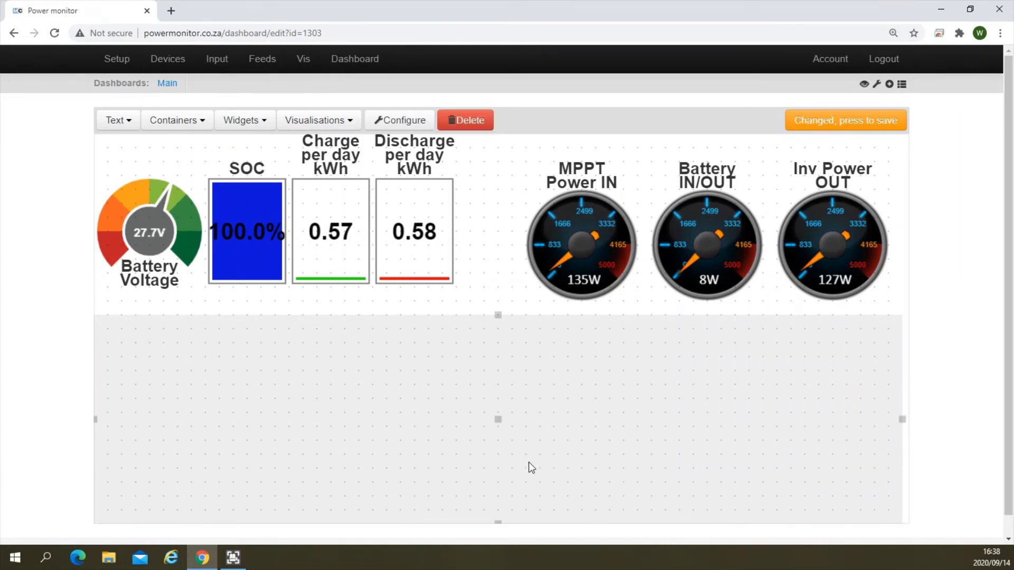
left_click_drag(500, 515, 495, 459)
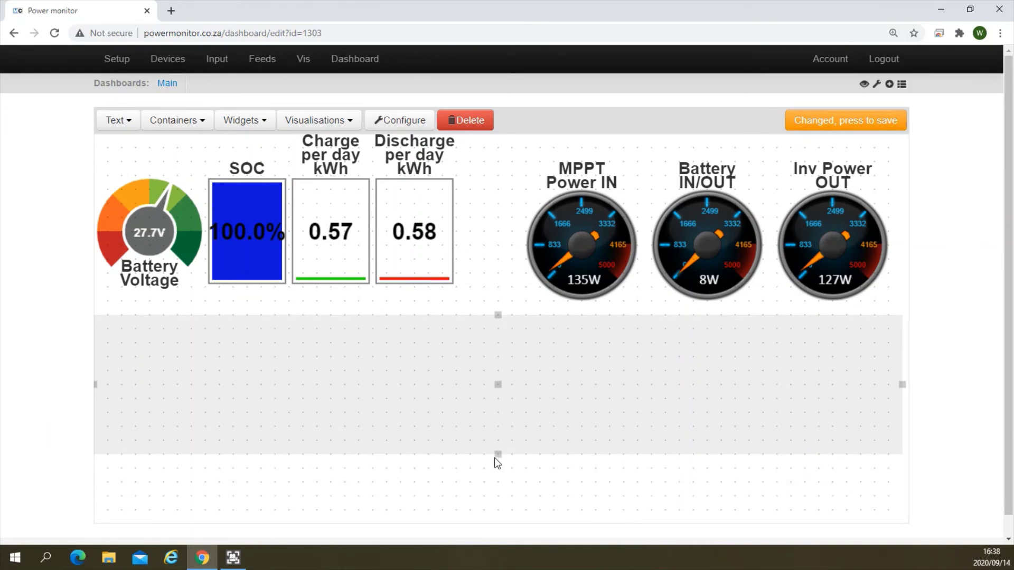
Configure the element to show multigraph 351 and save the dashboard
left_click(484, 387)
left_click(405, 119)
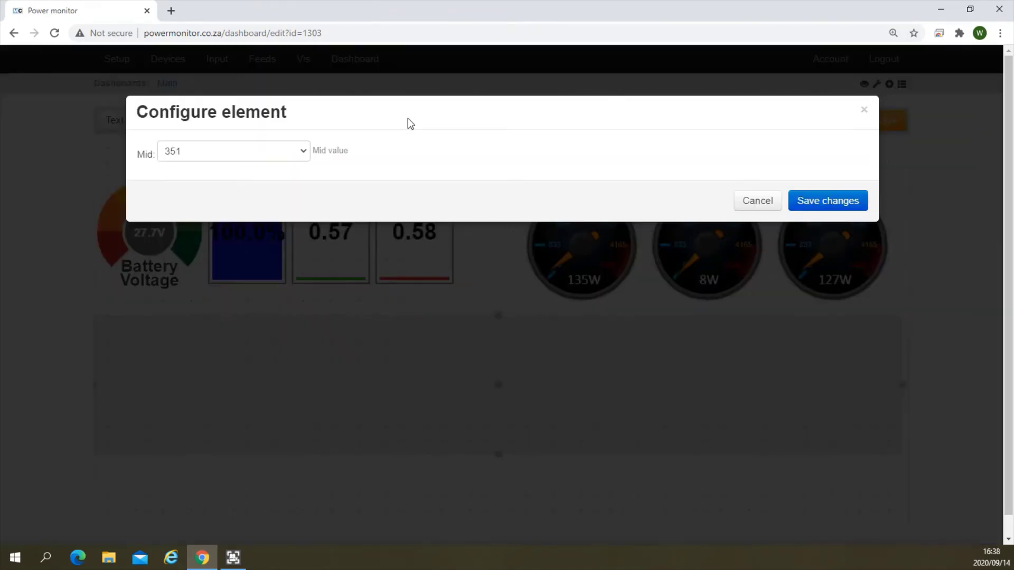
left_click(301, 154)
left_click(170, 168)
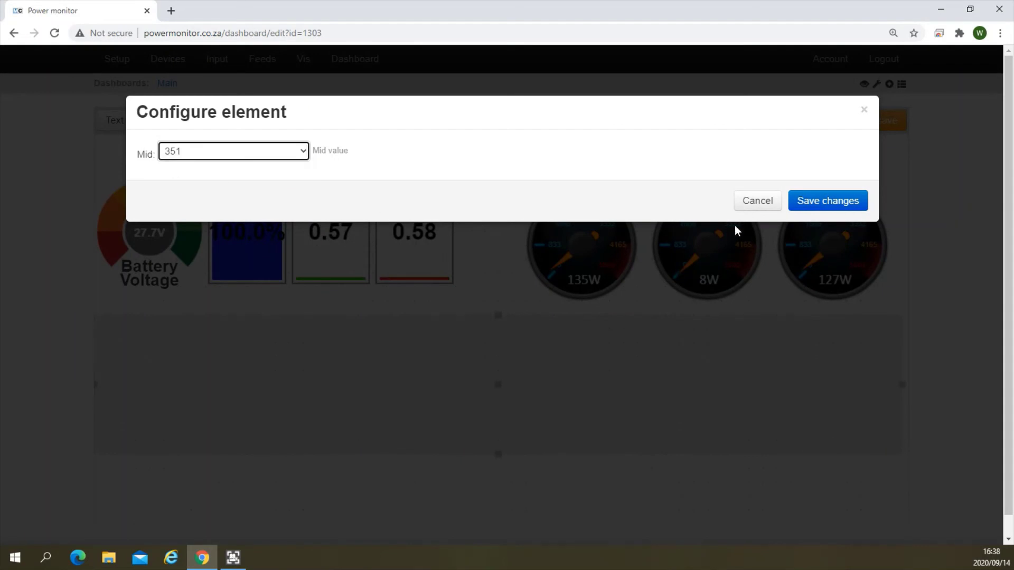
left_click(809, 201)
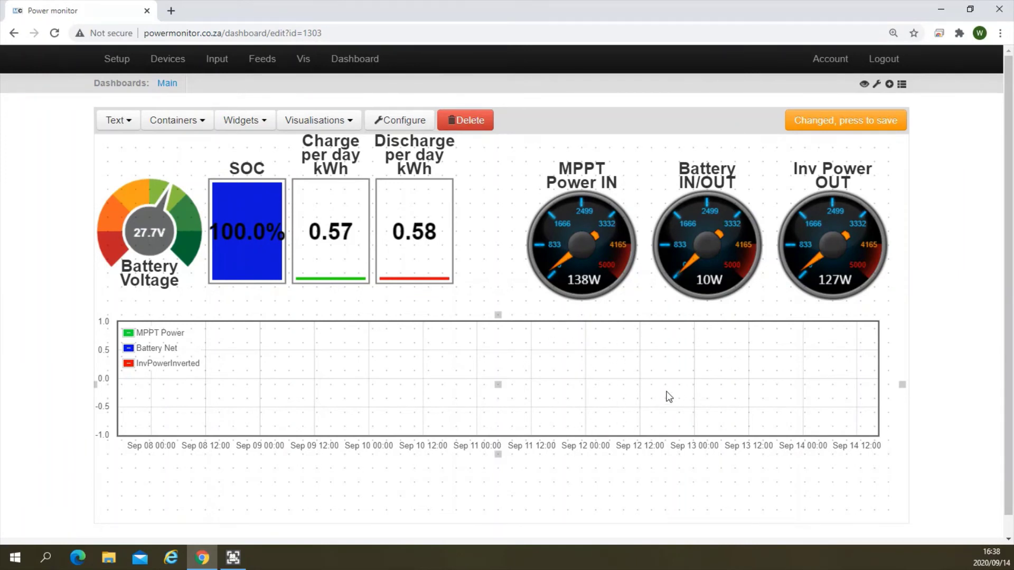
left_click(824, 123)
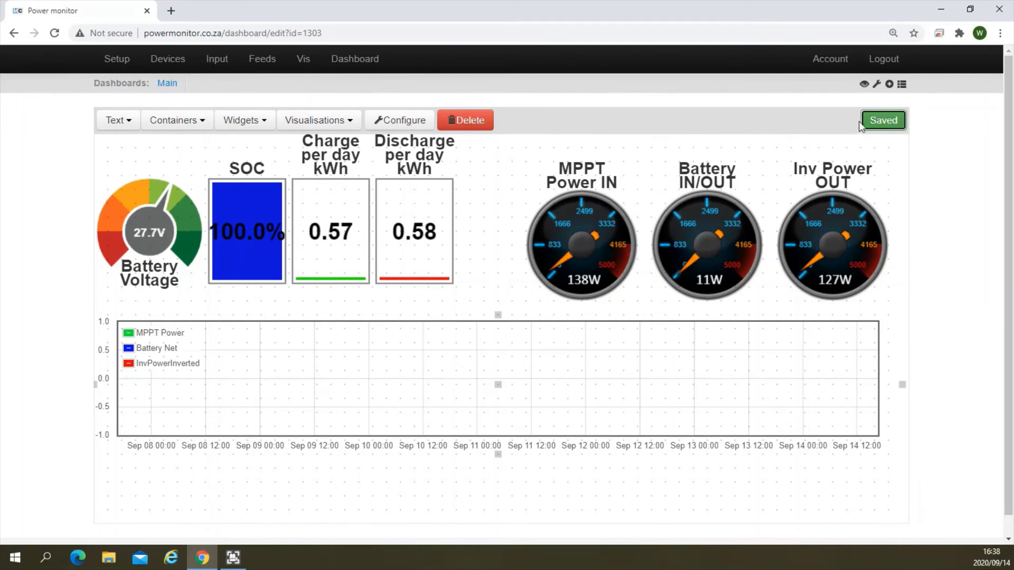
Display the dashboard in view mode, set the multigraph to the one-day range and zoom in on the most recent readings
left_click(864, 86)
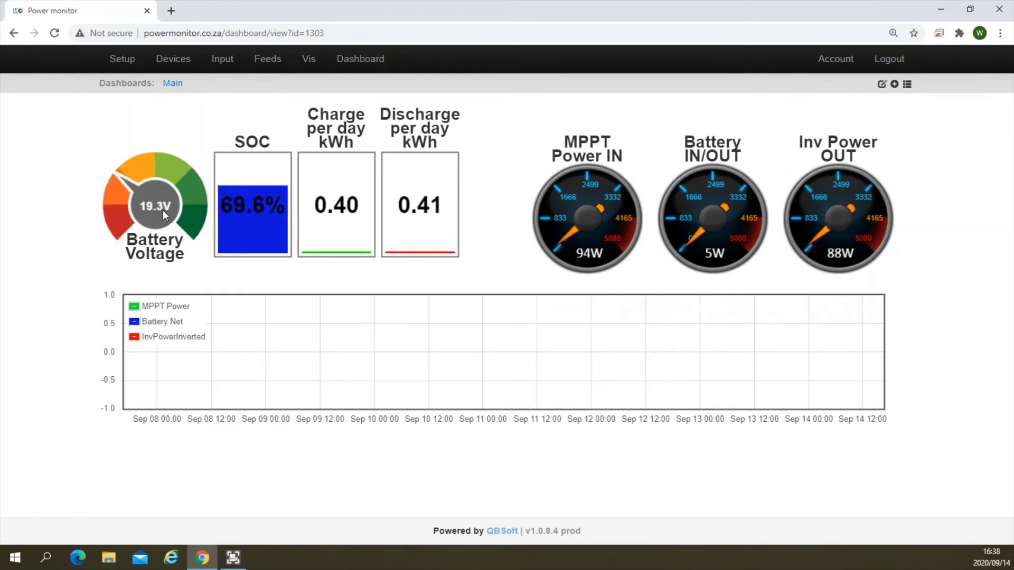
mouse_move(705, 356)
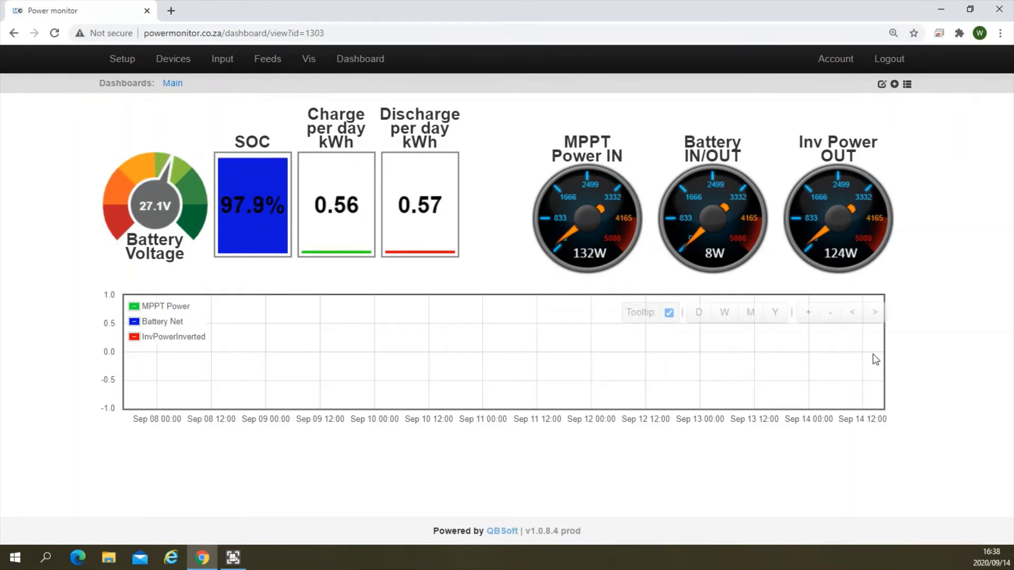
left_click(701, 313)
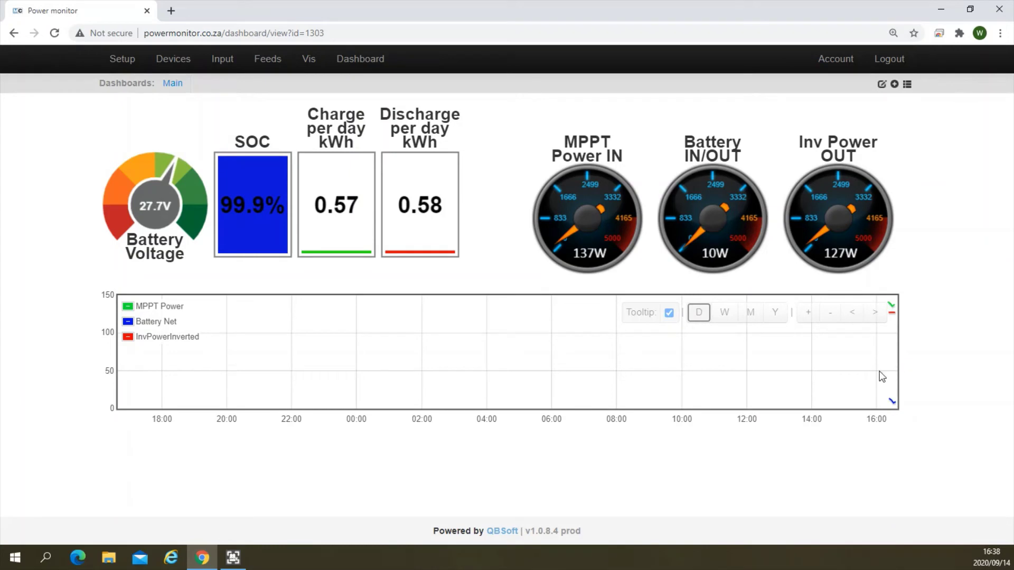
left_click_drag(876, 376, 907, 376)
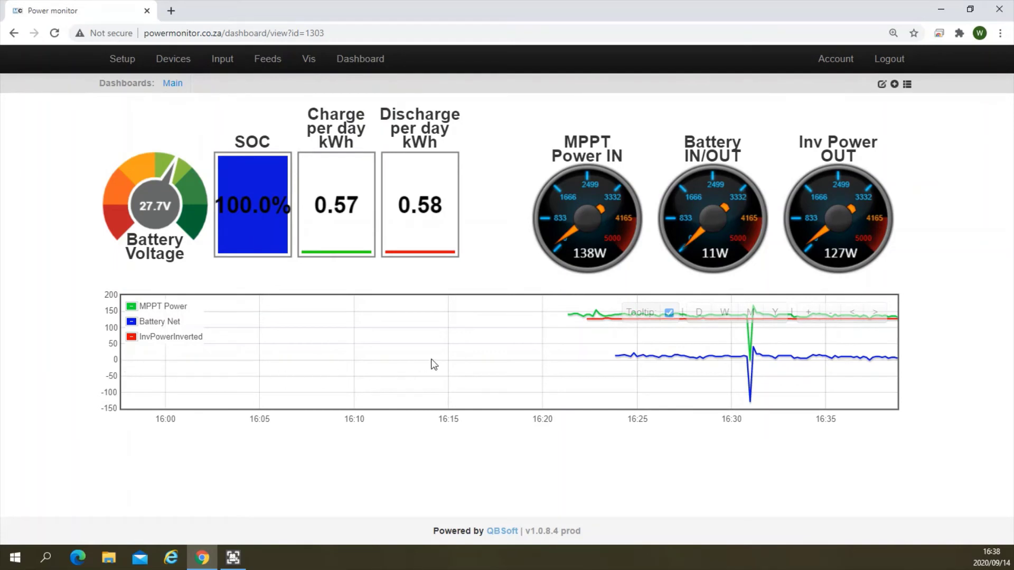
Examine the multigraph's Battery Net and MPPT Power curves between about 16:25 and 16:31
mouse_move(639, 357)
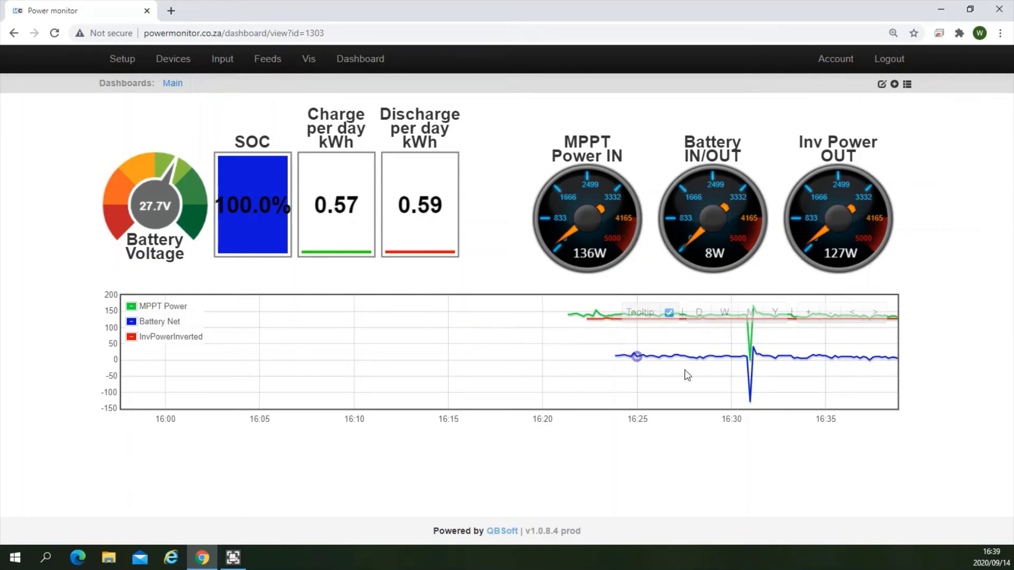
mouse_move(750, 360)
mouse_move(750, 403)
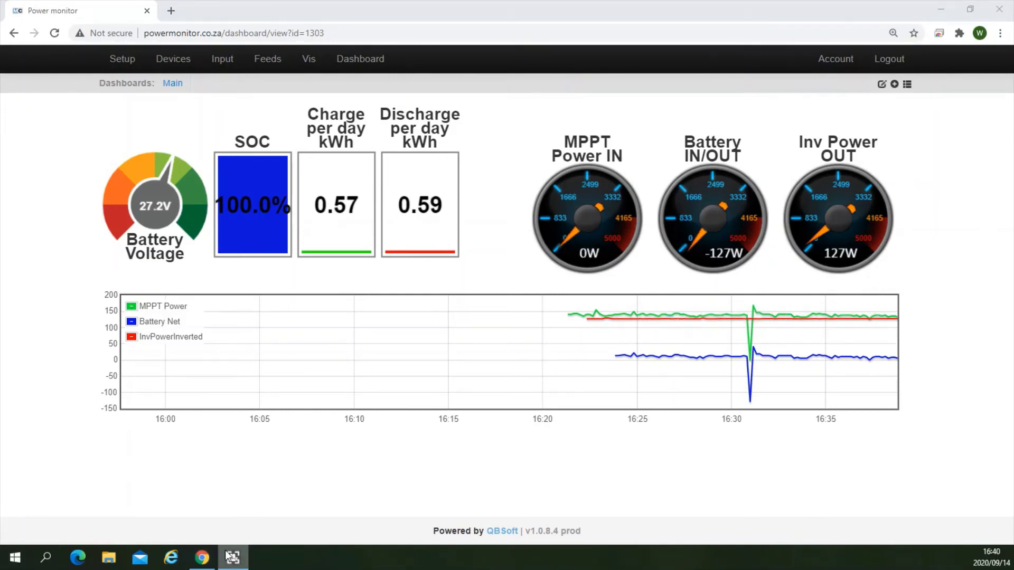
mouse_move(227, 556)
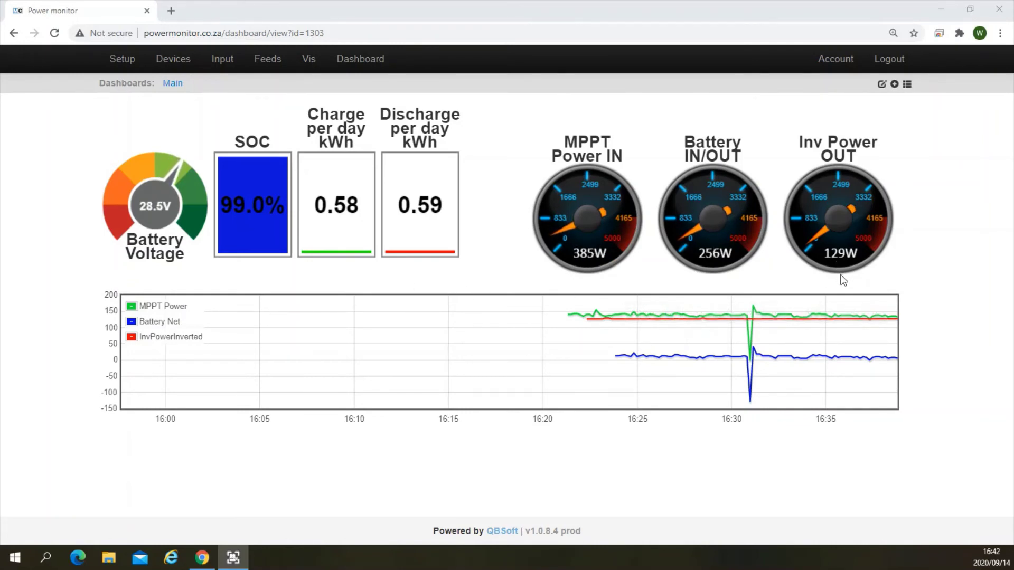
Reload the dashboard and zoom the multigraph in on the most recent readings to examine the power curves
left_click(55, 33)
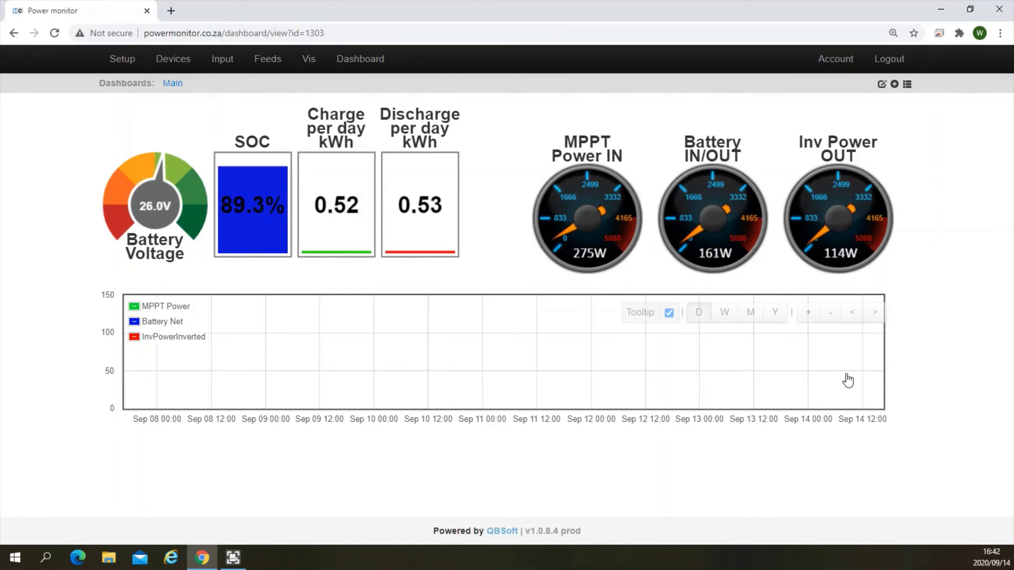
left_click_drag(867, 374, 908, 370)
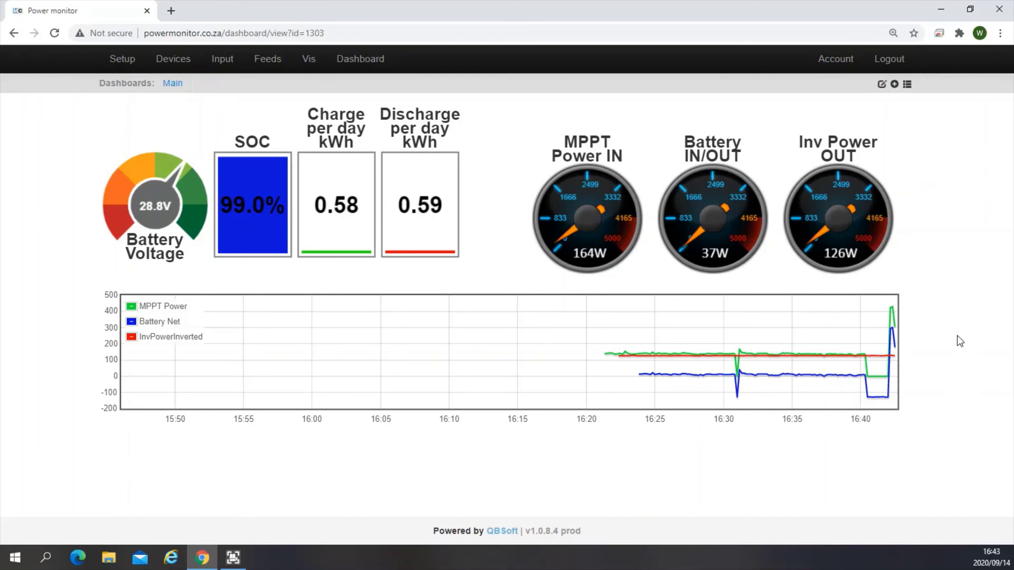
mouse_move(574, 355)
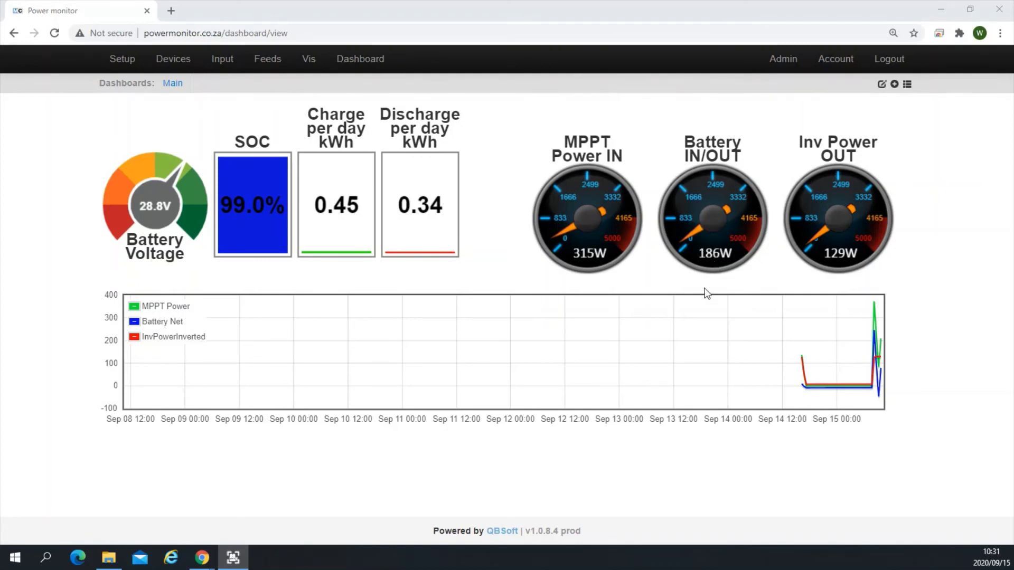
mouse_move(674, 331)
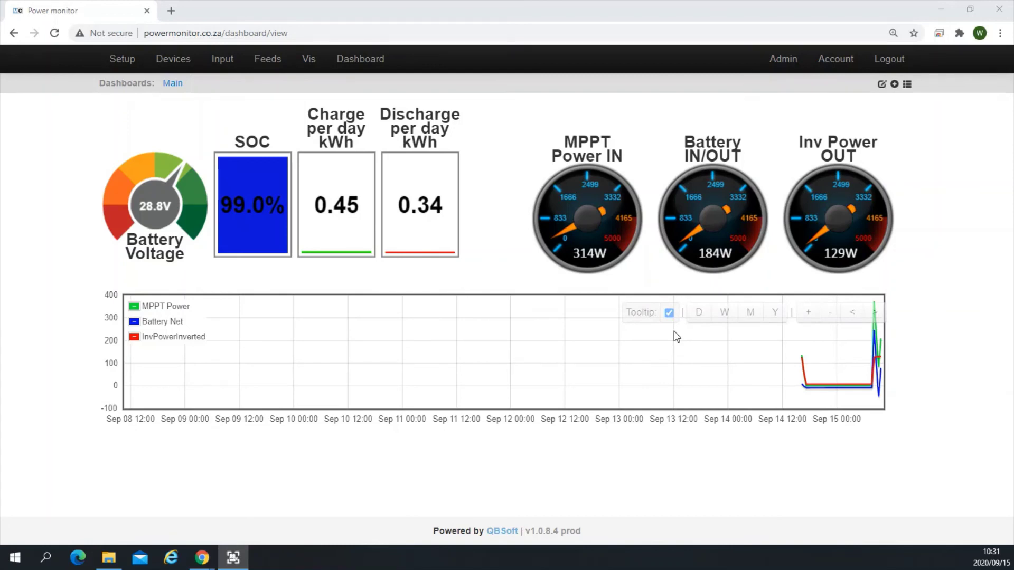
Open the dashboard for editing, place a rawdata visualisation in the middle and lower its upper edge slightly
left_click(881, 85)
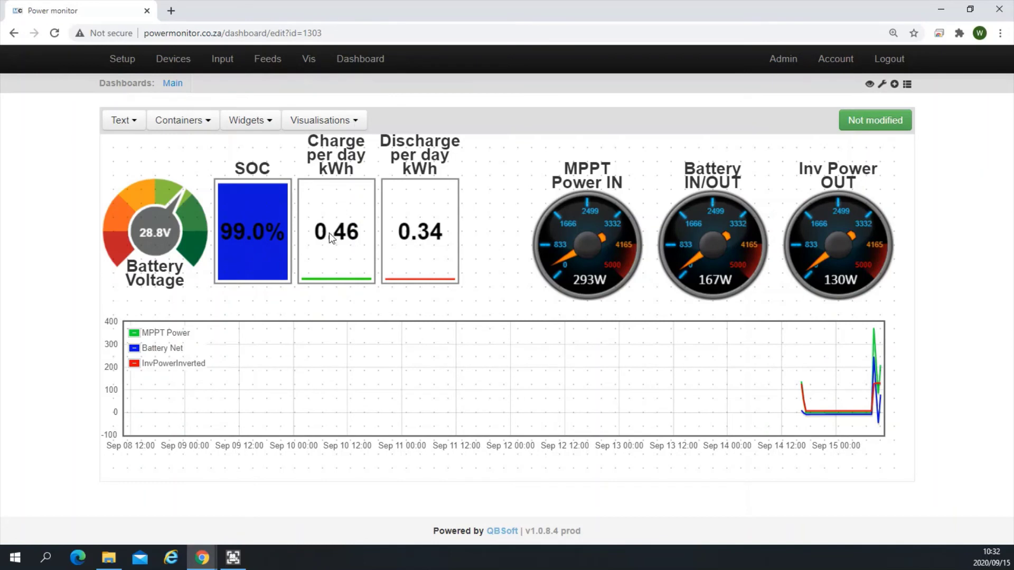
left_click(355, 122)
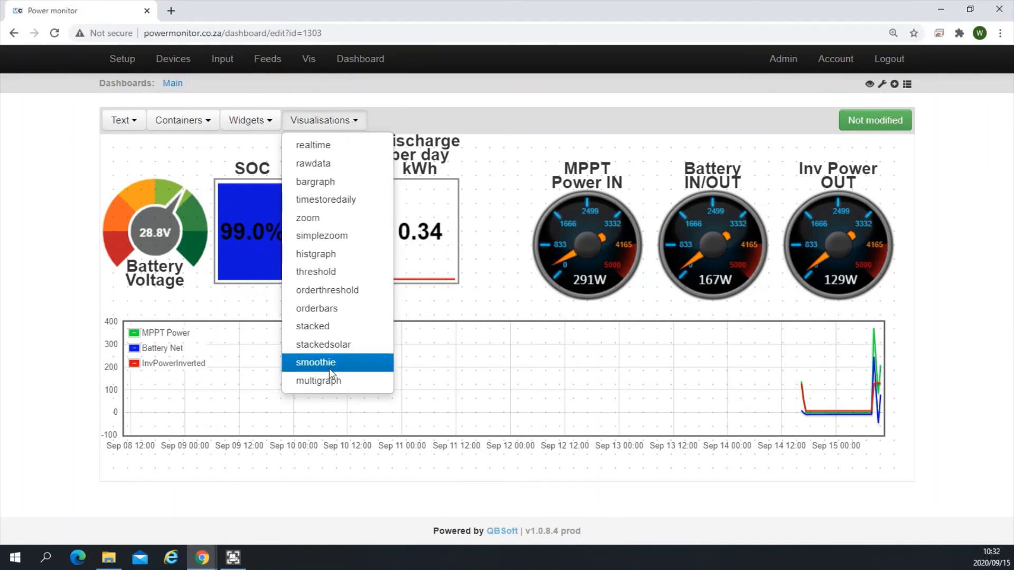
left_click(331, 164)
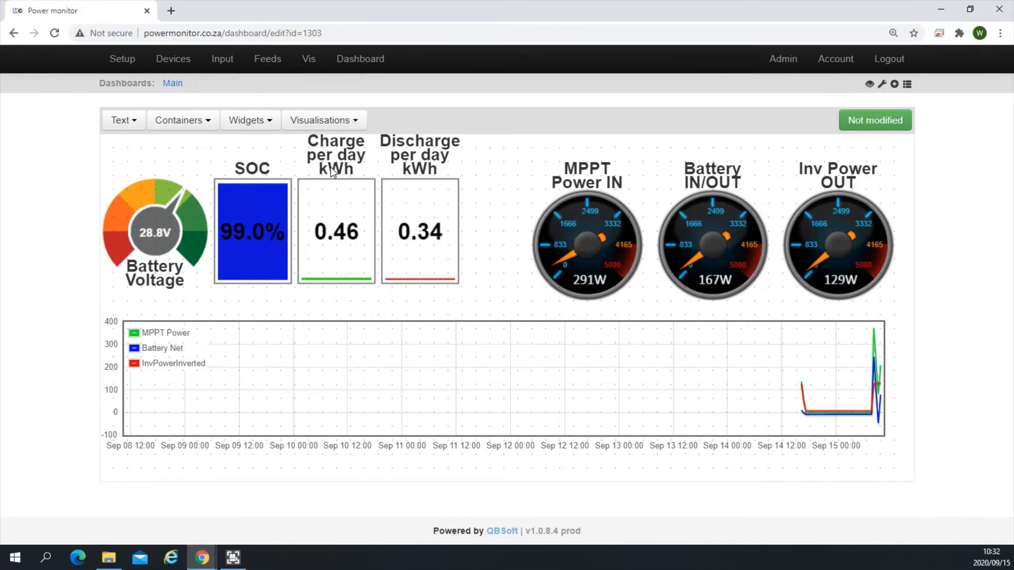
left_click(397, 228)
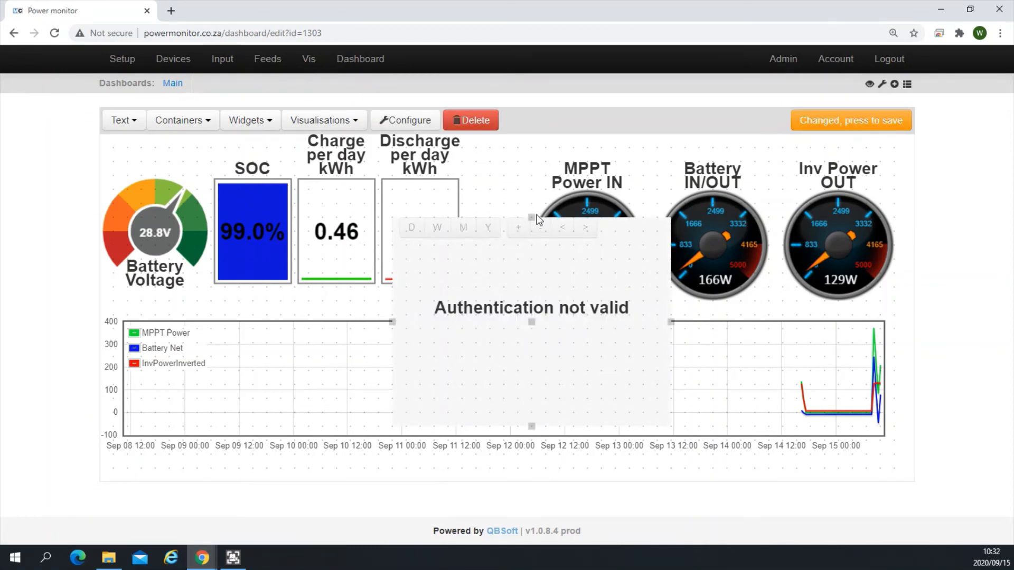
left_click_drag(533, 219, 533, 248)
left_click(532, 248)
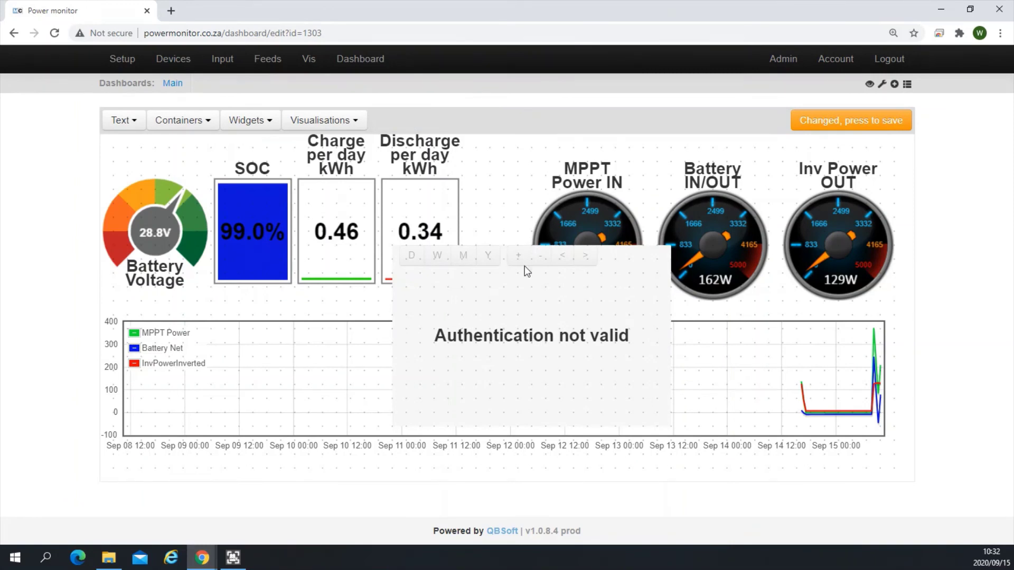
Move the rawdata element directly below the multigraph, reduce its height and stretch it across the full dashboard width
left_click(511, 300)
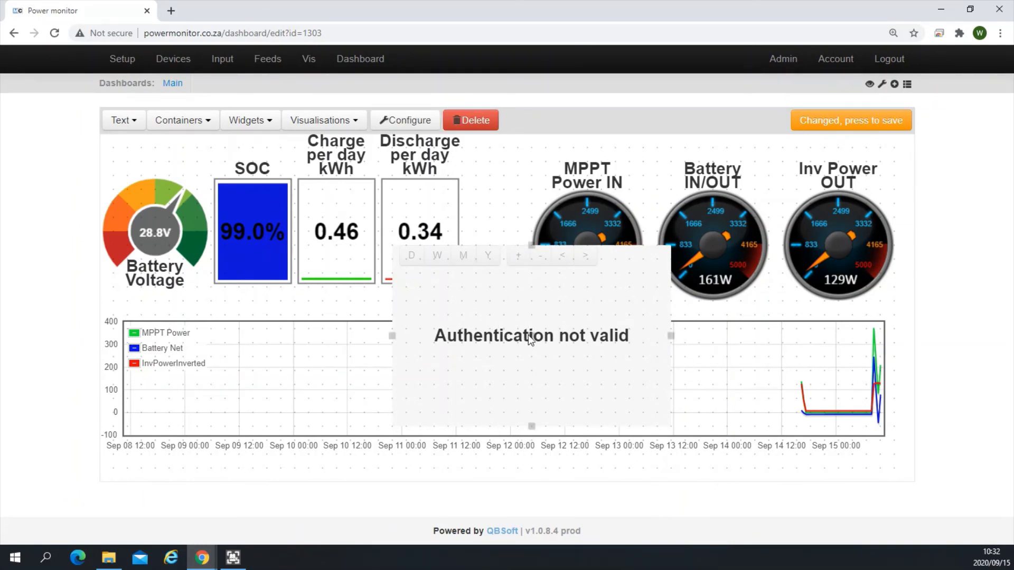
left_click_drag(528, 335, 511, 472)
scroll(511, 473, "down", 1)
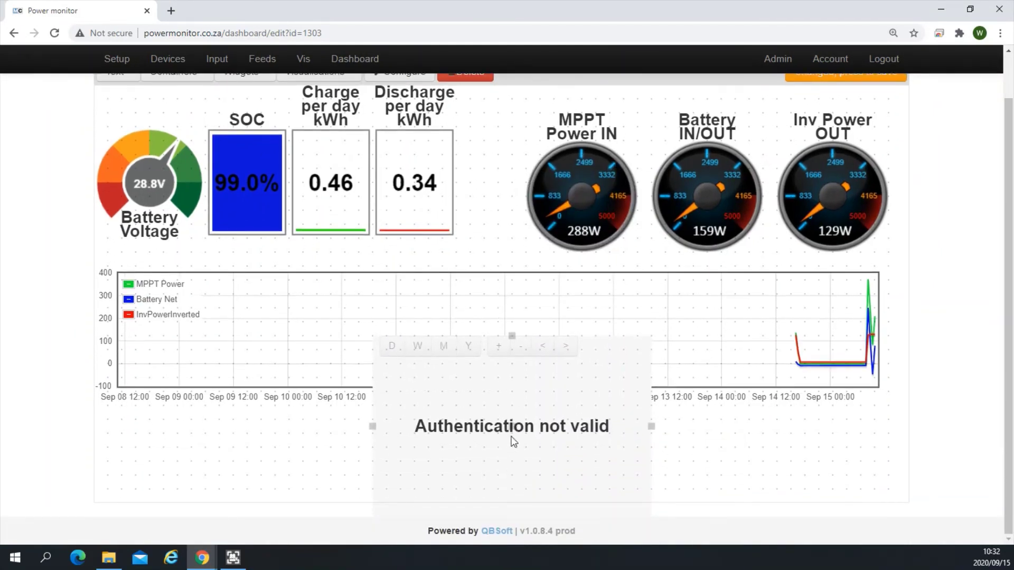
left_click_drag(512, 352, 511, 393)
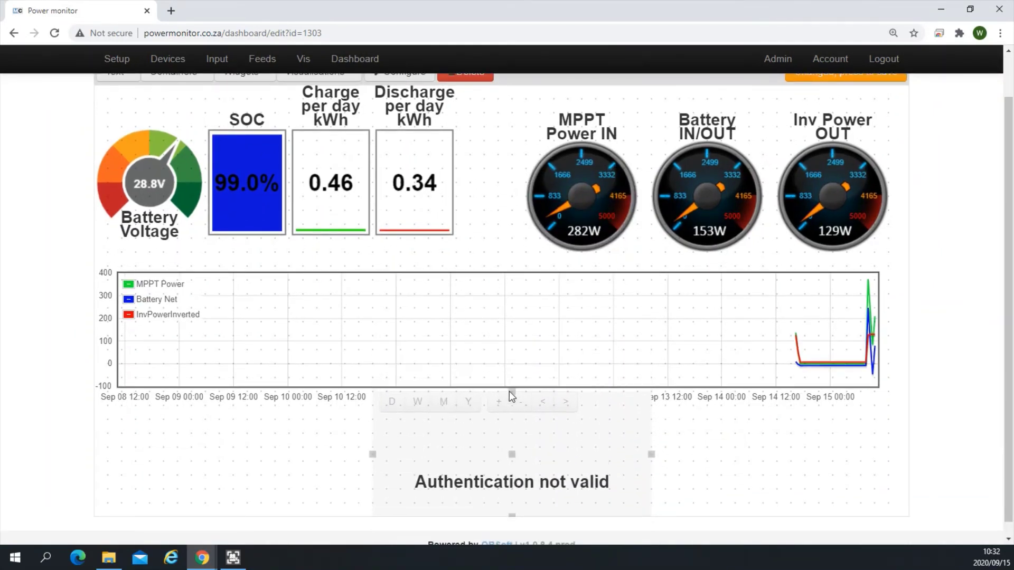
left_click_drag(374, 456, 110, 466)
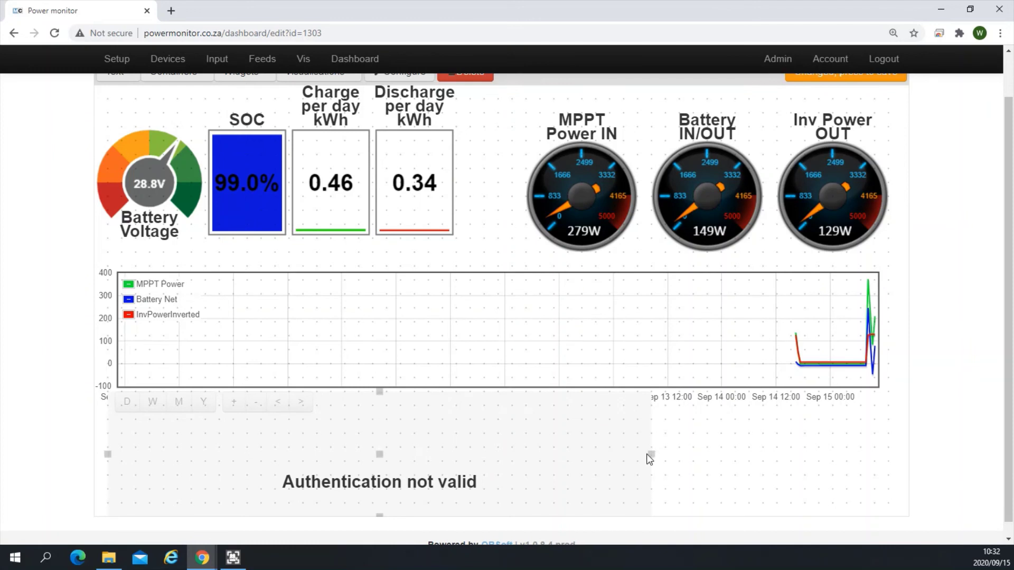
left_click_drag(649, 455, 903, 468)
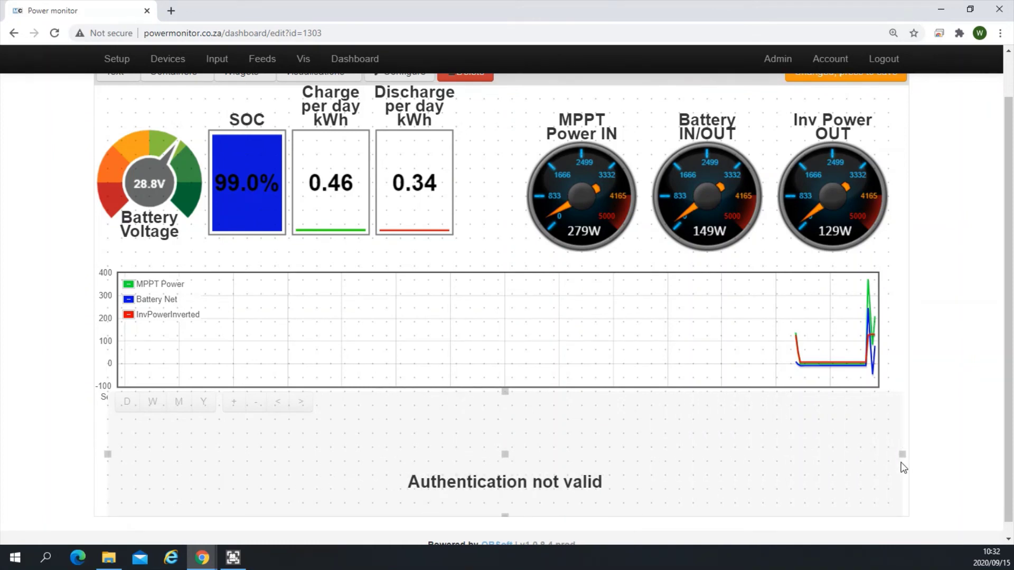
Configure the rawdata element with feed 4743: BMBattery Voltage and a cyan line colour (RGB 10, 230, 215), and save the changes
scroll(526, 463, "down", 1)
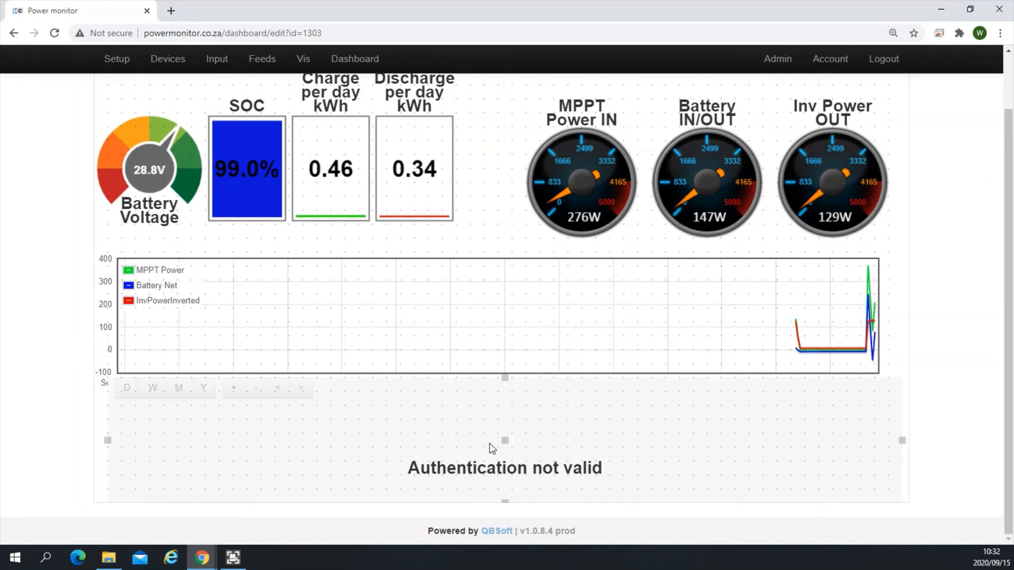
scroll(455, 445, "up", 1)
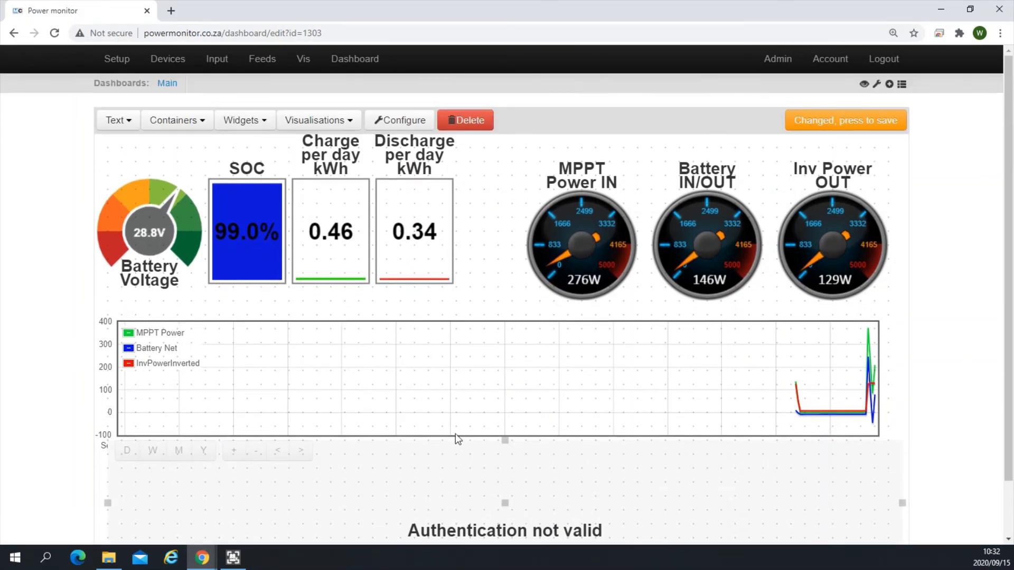
left_click(415, 117)
left_click(309, 150)
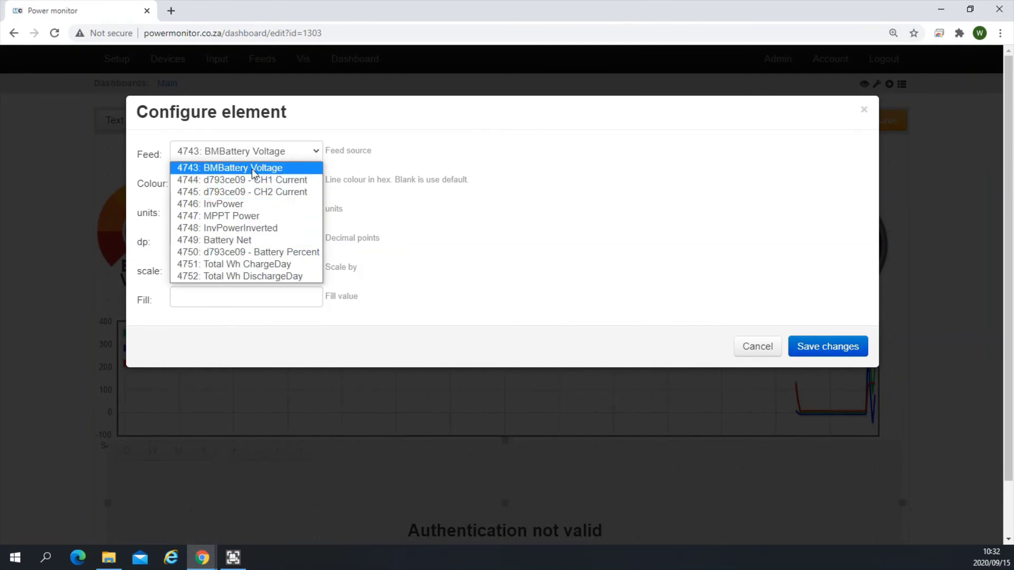
left_click(253, 173)
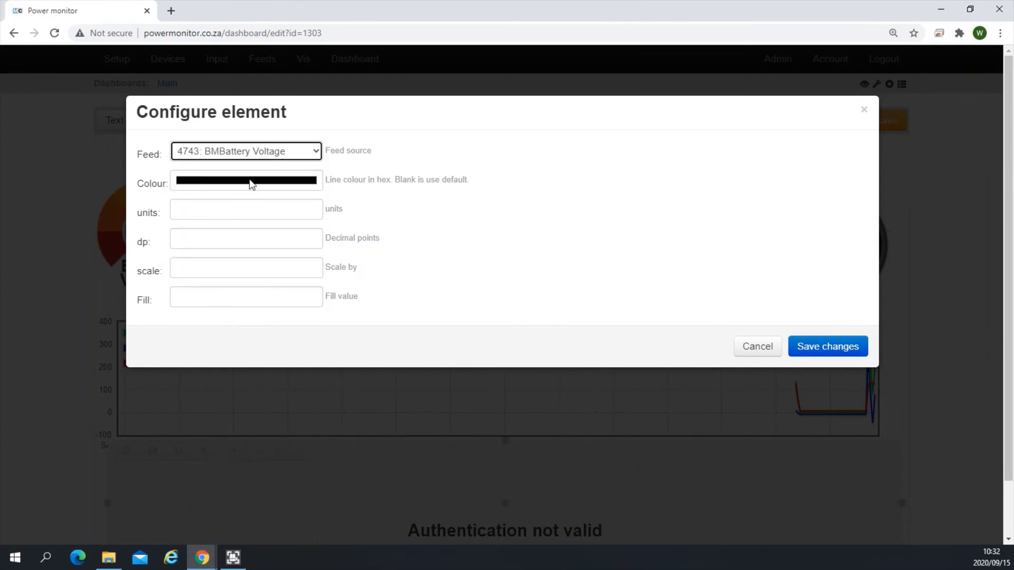
left_click(250, 183)
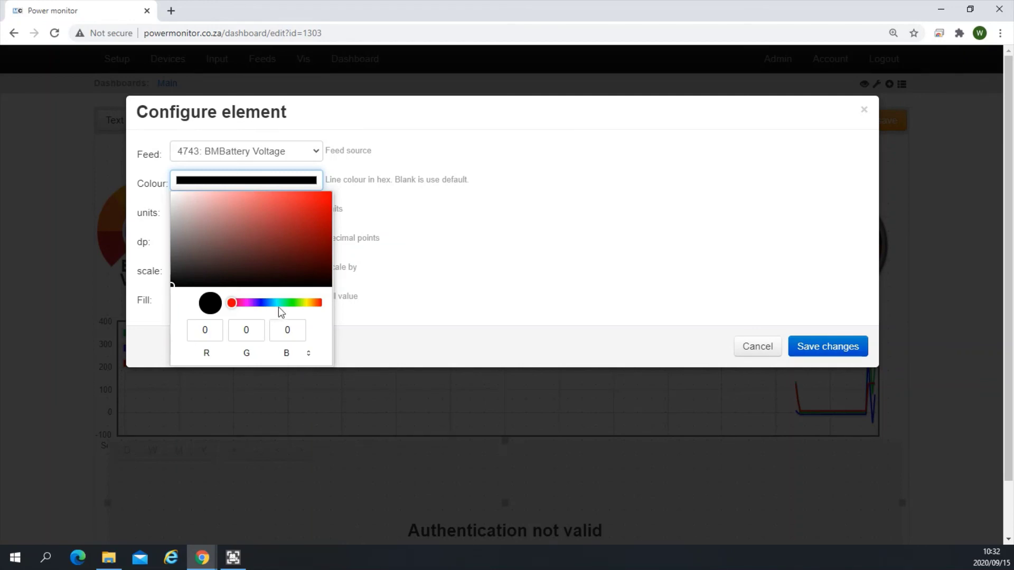
left_click(278, 304)
left_click(325, 201)
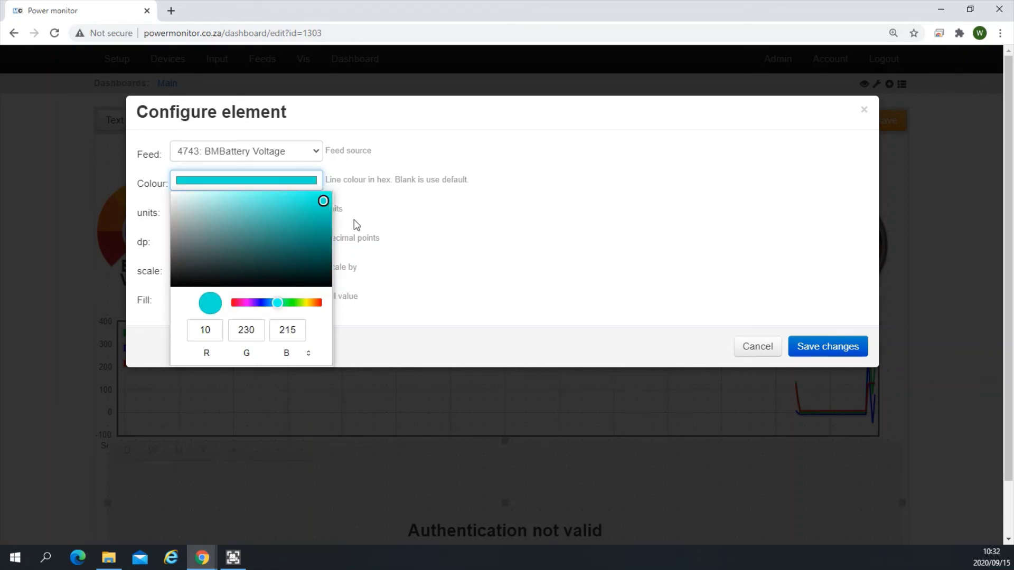
left_click(477, 269)
left_click(820, 349)
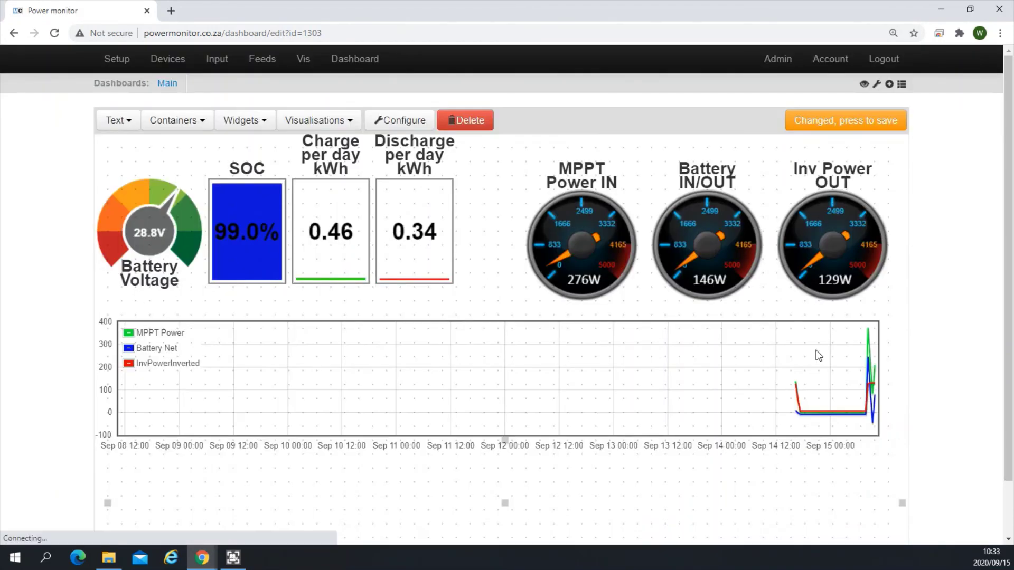
scroll(600, 365, "down", 1)
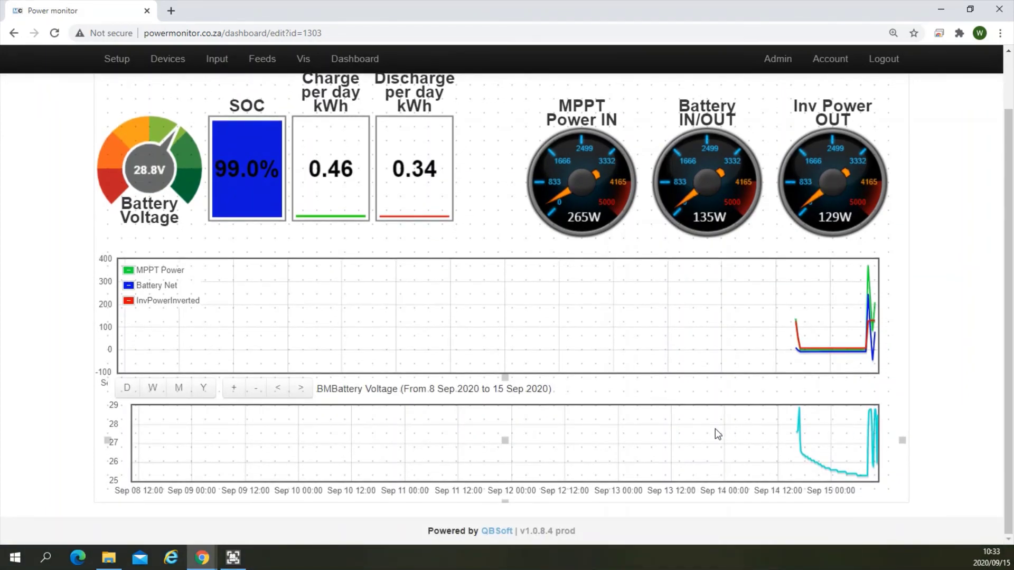
Add a second rawdata visualisation over the graphs and reduce its height by about a quarter from its upper edge
scroll(324, 379, "up", 1)
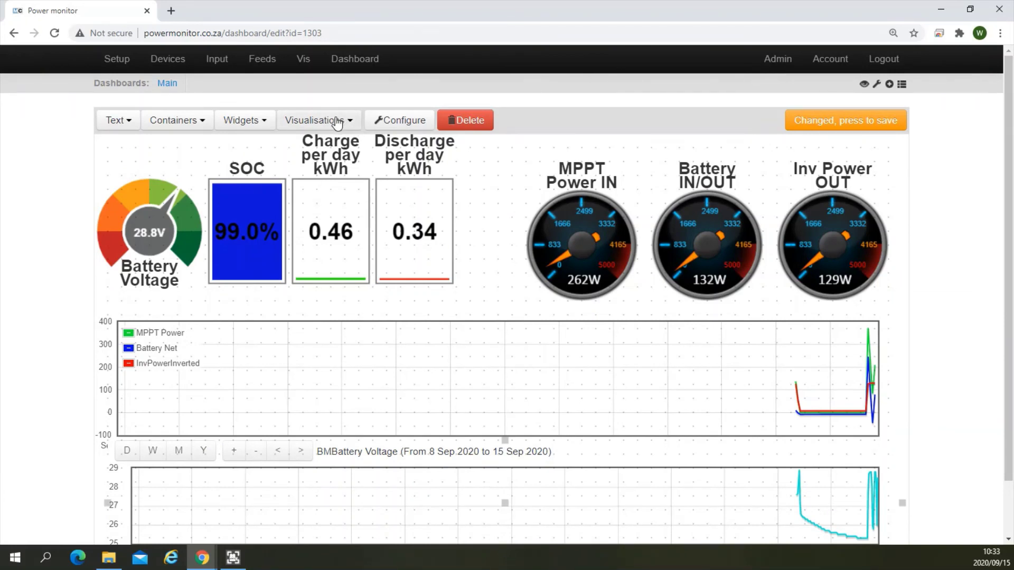
left_click(337, 121)
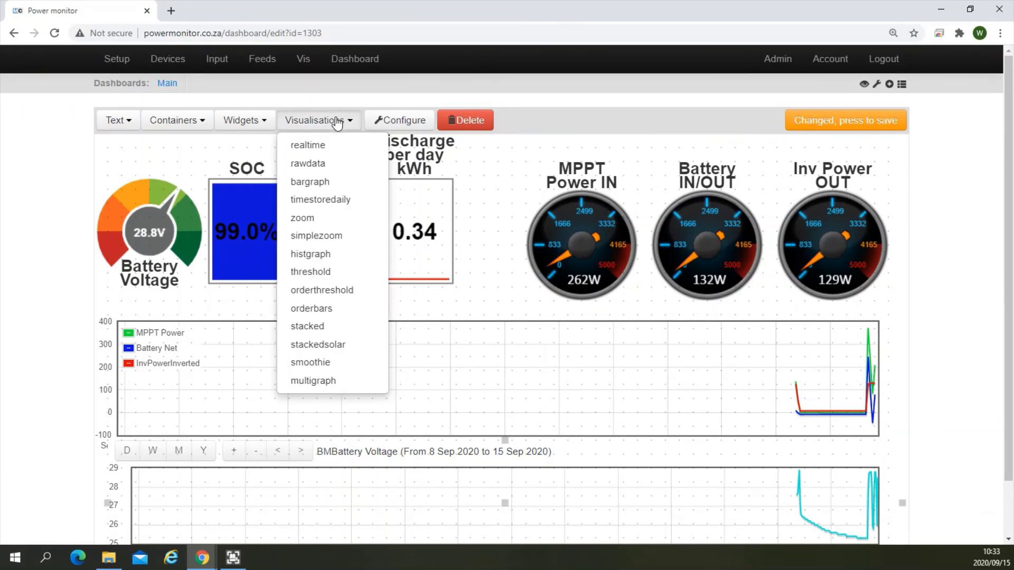
left_click(322, 167)
left_click(408, 347)
scroll(403, 370, "down", 1)
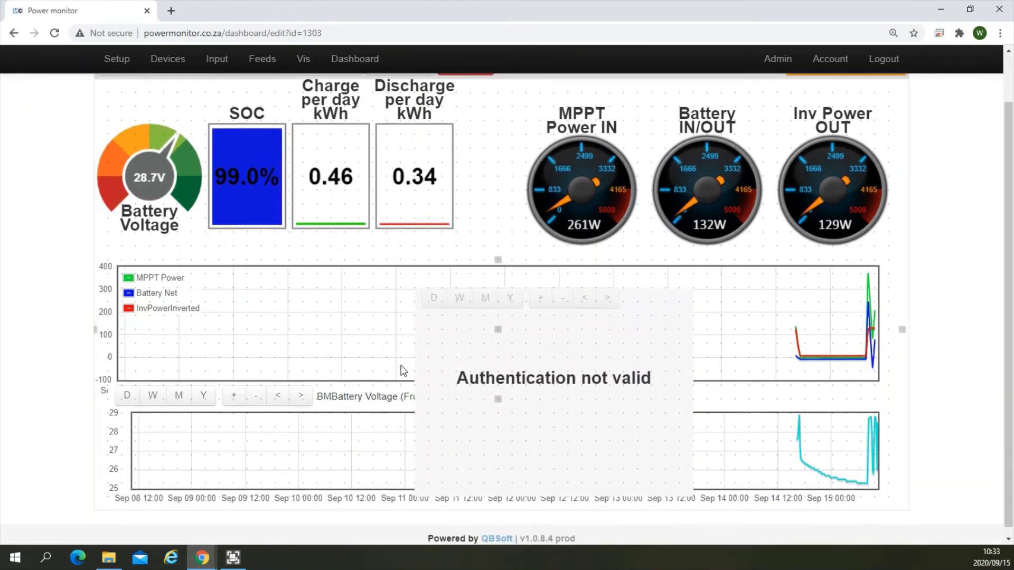
left_click(549, 402)
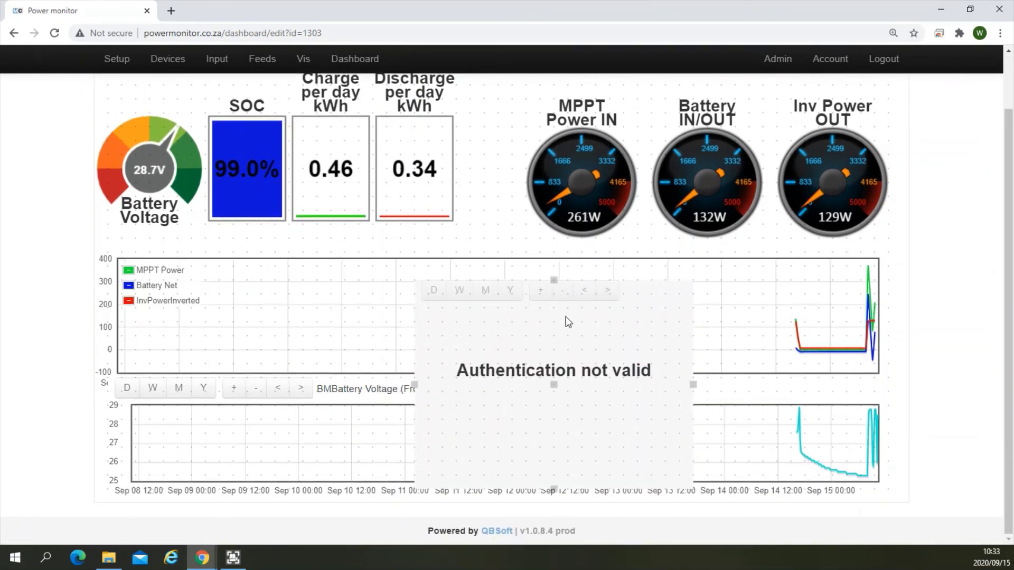
left_click_drag(553, 279, 553, 335)
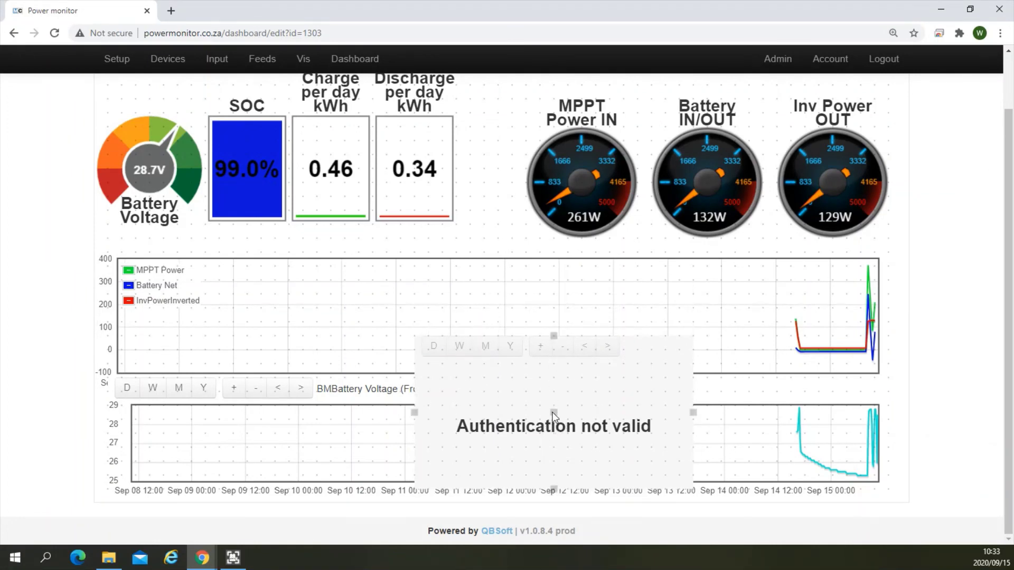
Move the second rawdata element below the battery voltage graph, stretch it to full dashboard width and trim its height
left_click_drag(553, 417, 501, 471)
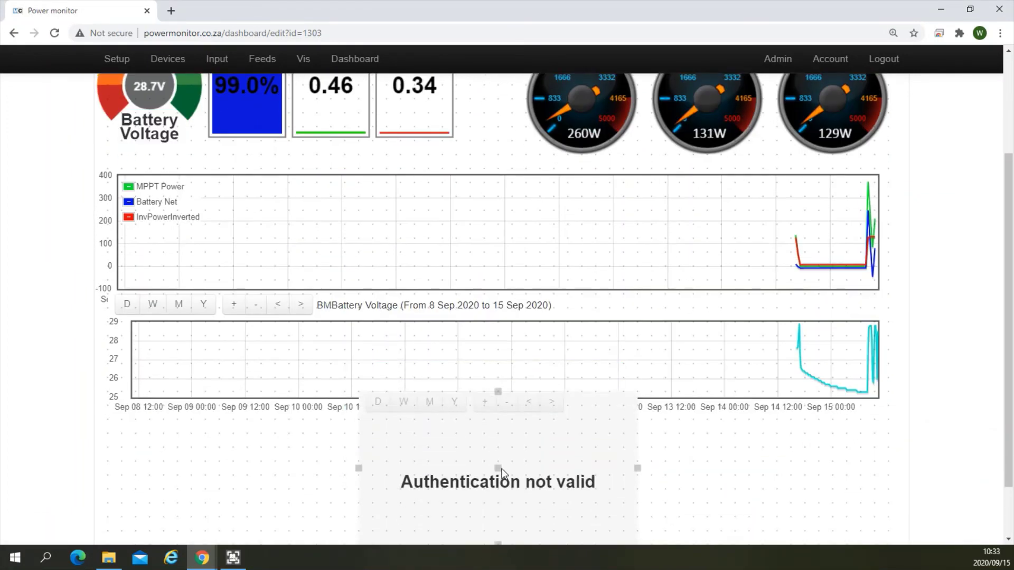
scroll(493, 393, "down", 2)
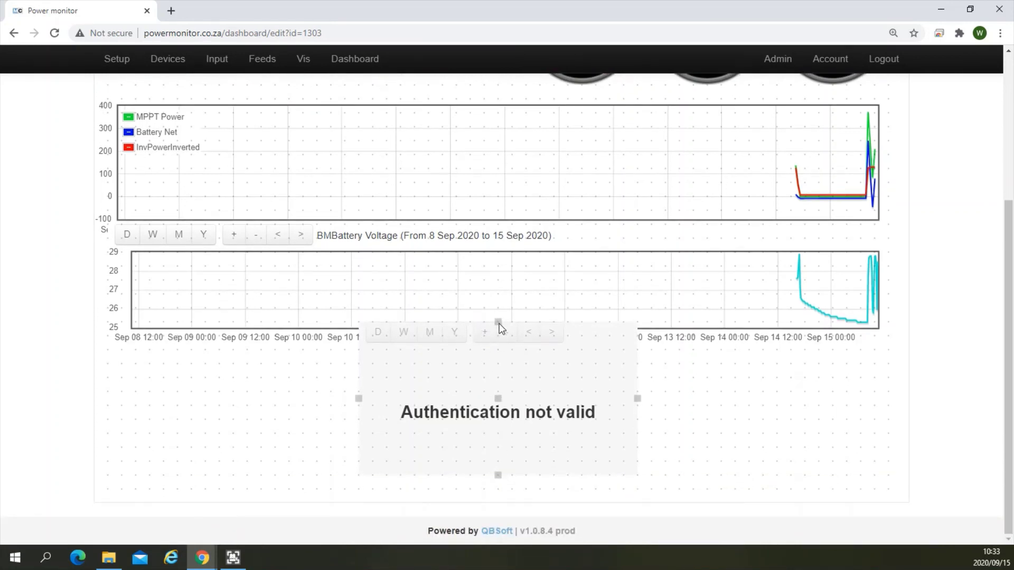
left_click_drag(498, 322, 494, 349)
left_click(494, 349)
left_click(385, 427)
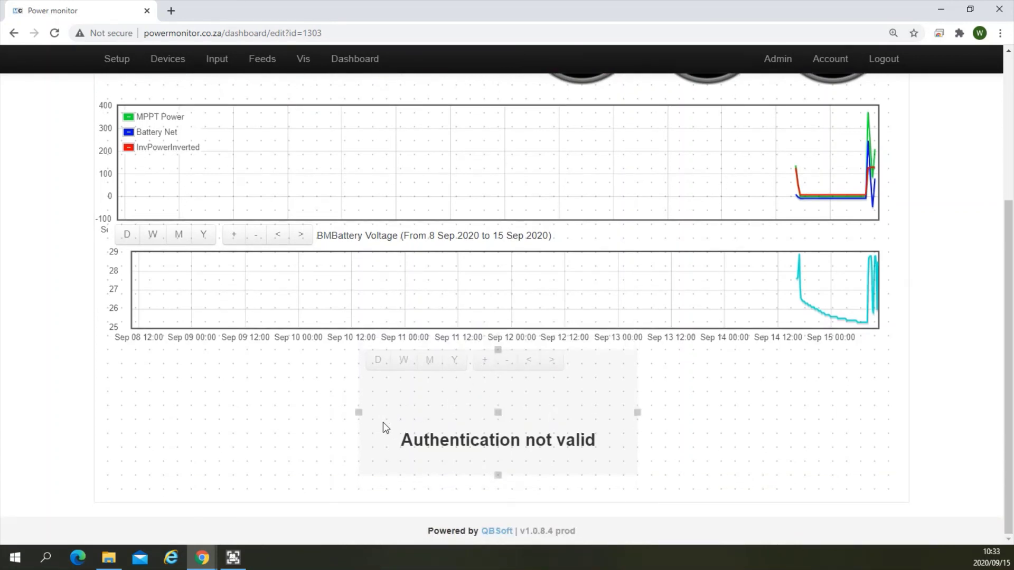
left_click_drag(358, 413, 97, 406)
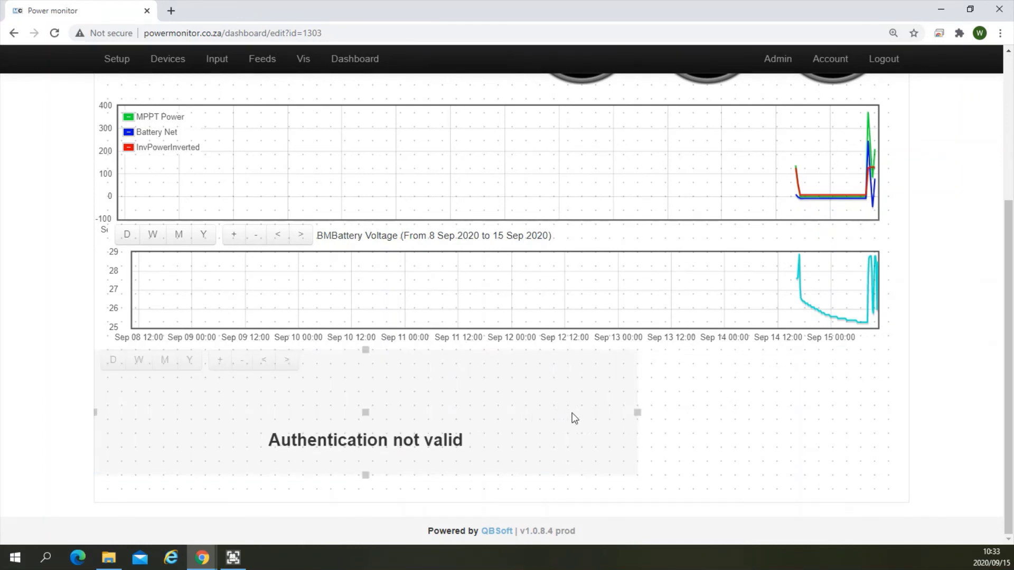
mouse_move(639, 415)
left_mouse_down()
mouse_move(912, 422)
mouse_move(890, 419)
mouse_move(906, 412)
mouse_move(890, 422)
mouse_move(913, 415)
mouse_move(903, 417)
left_mouse_up()
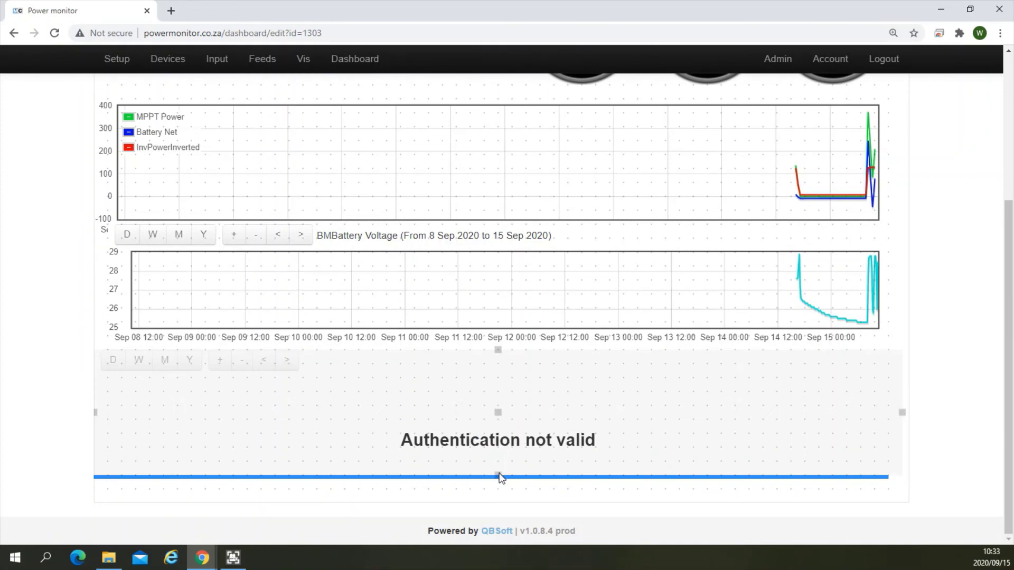
left_click_drag(499, 475, 499, 465)
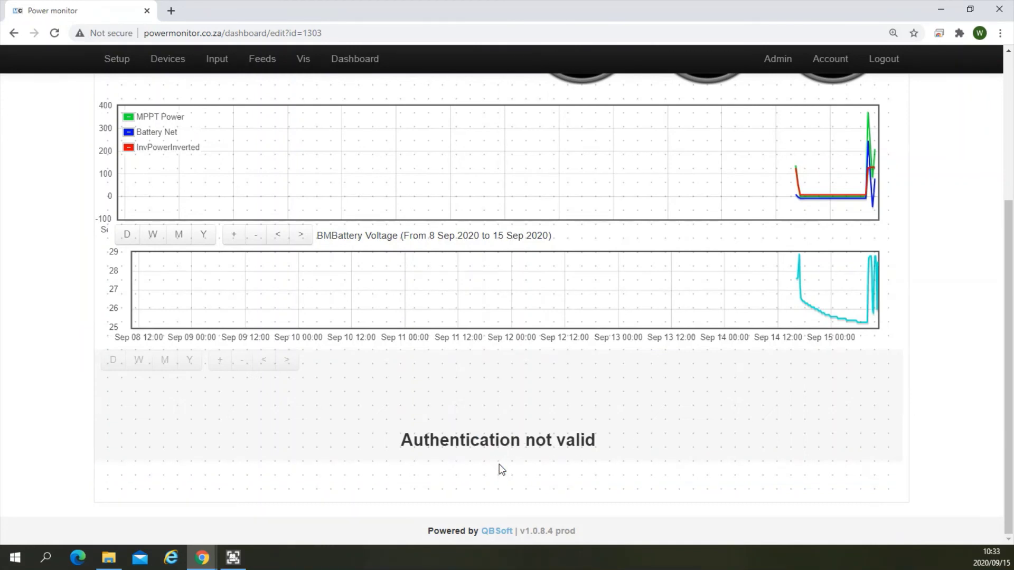
Configure the second rawdata element with feed 4750: d793ce09 - Battery Percent and a yellow line colour, and save the changes
left_click(489, 422)
scroll(495, 422, "up", 5)
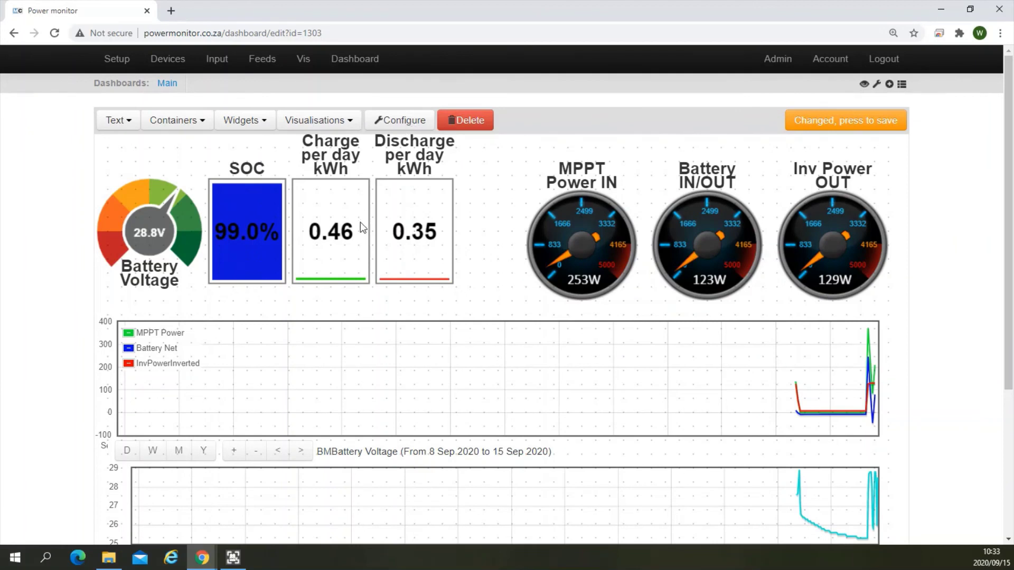
left_click(400, 121)
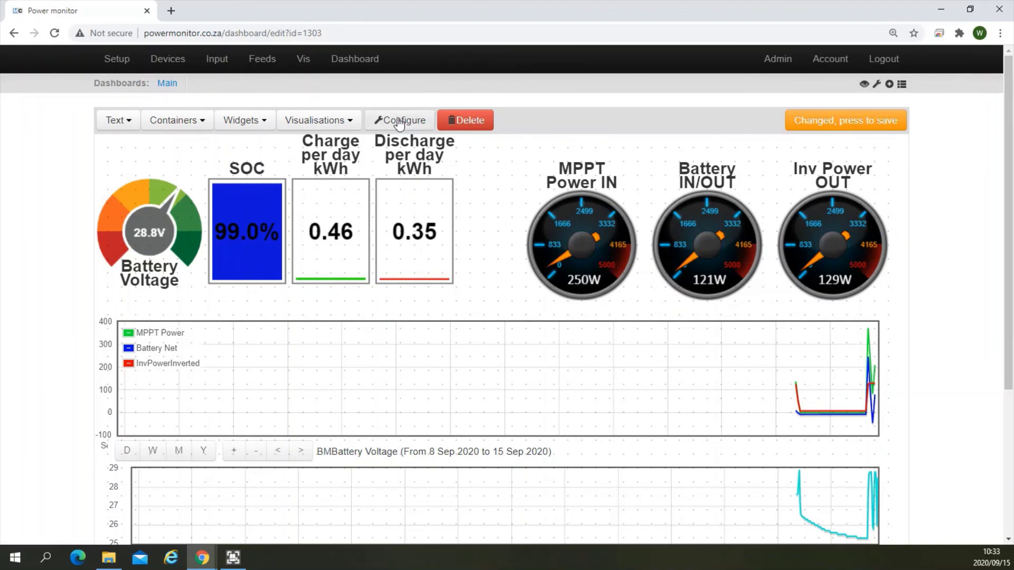
left_click(312, 154)
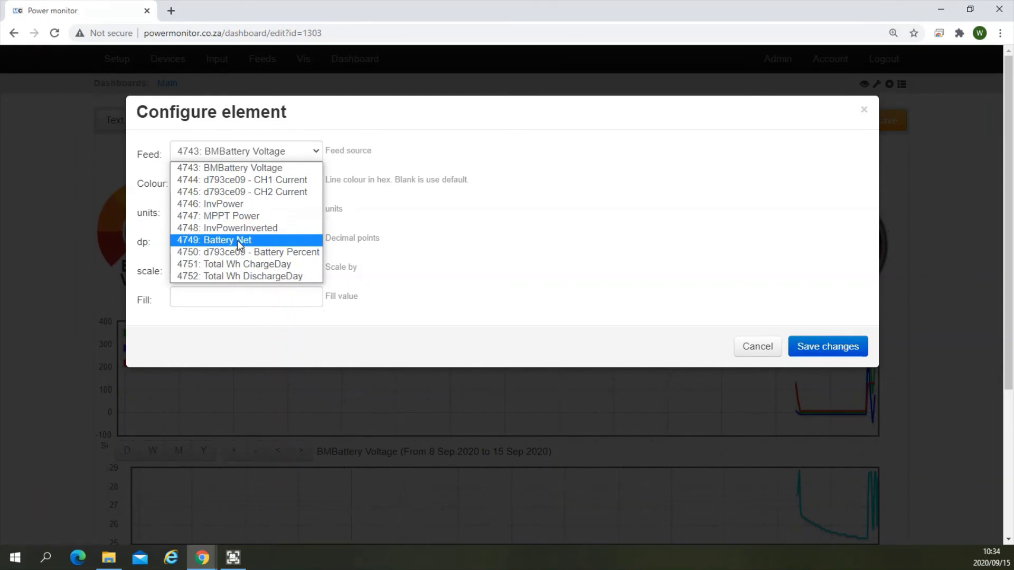
left_click(260, 252)
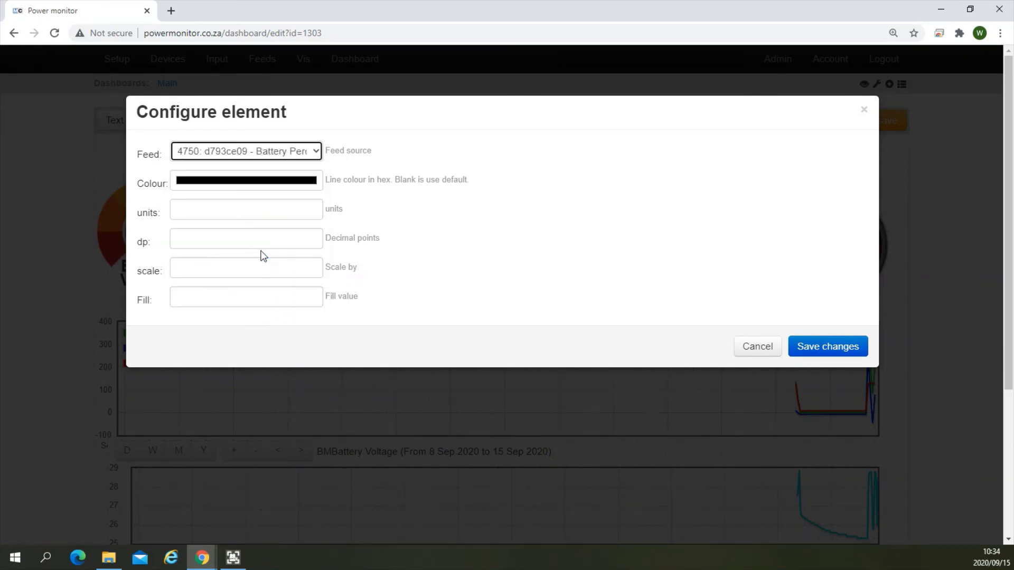
left_click(233, 181)
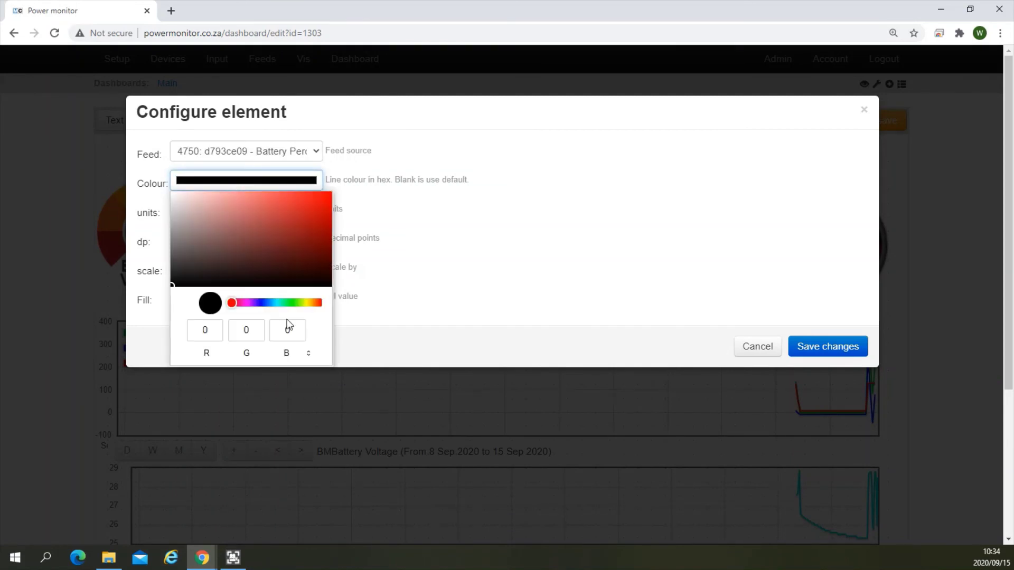
left_click(306, 303)
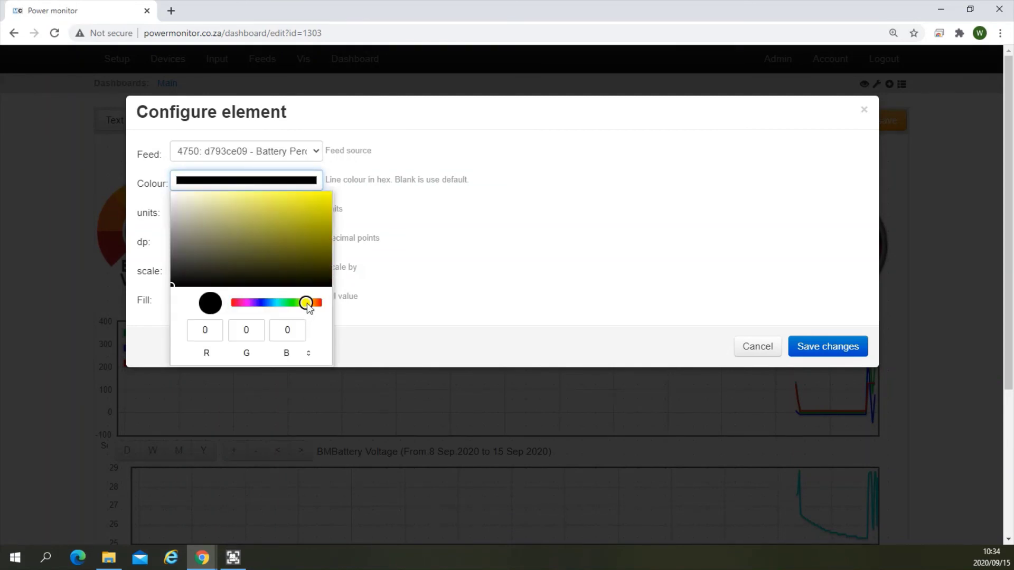
left_click(324, 199)
left_click(706, 300)
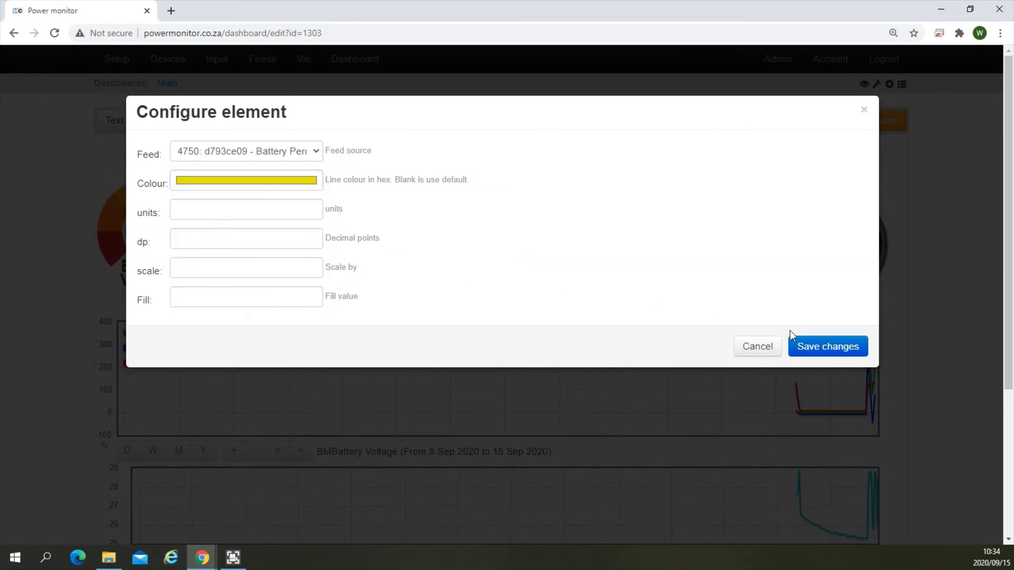
left_click(803, 347)
Extend the battery percent graph slightly downward from its lower edge and save the dashboard
scroll(730, 344, "down", 4)
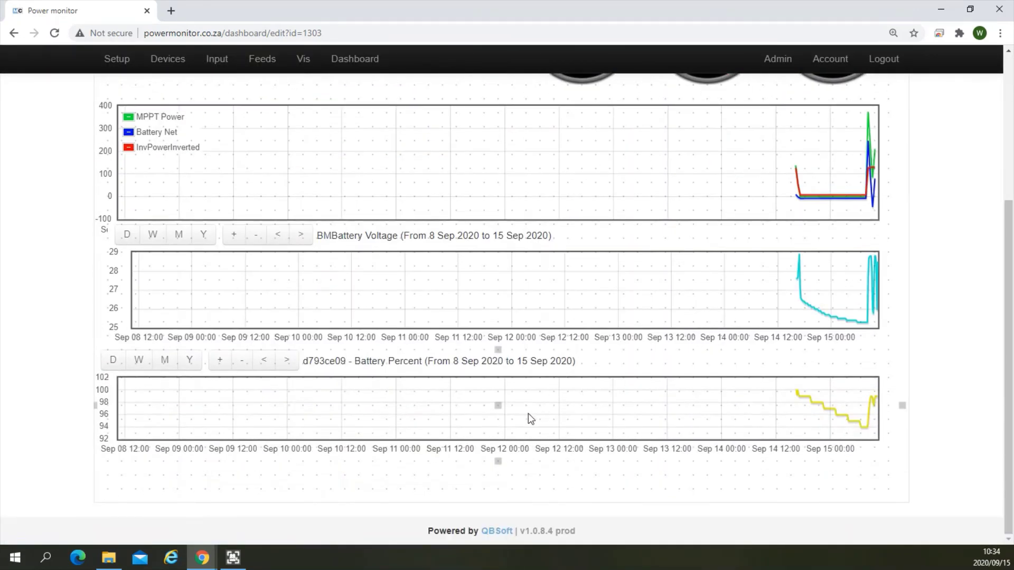
left_click_drag(498, 462, 498, 475)
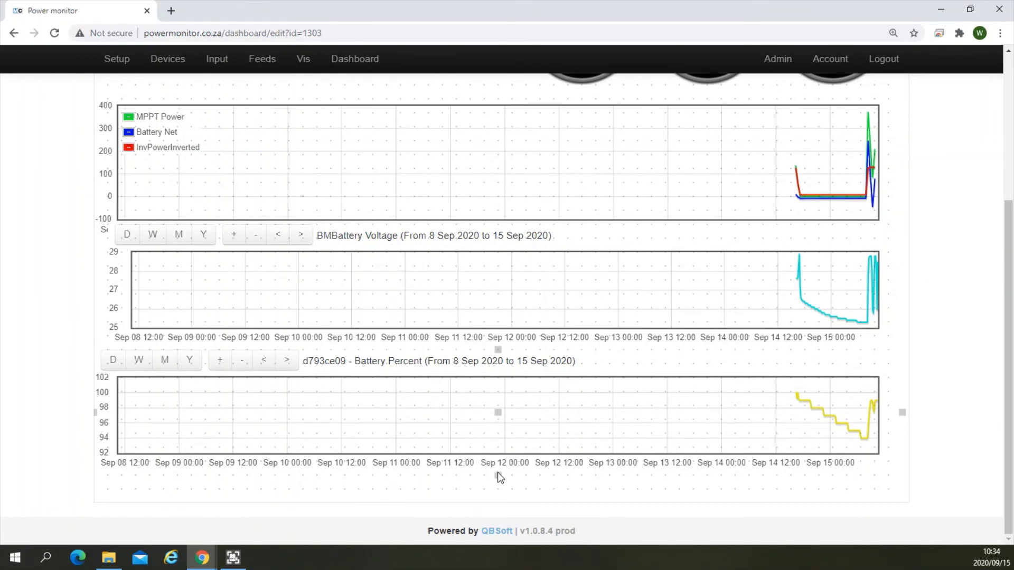
scroll(501, 430, "up", 4)
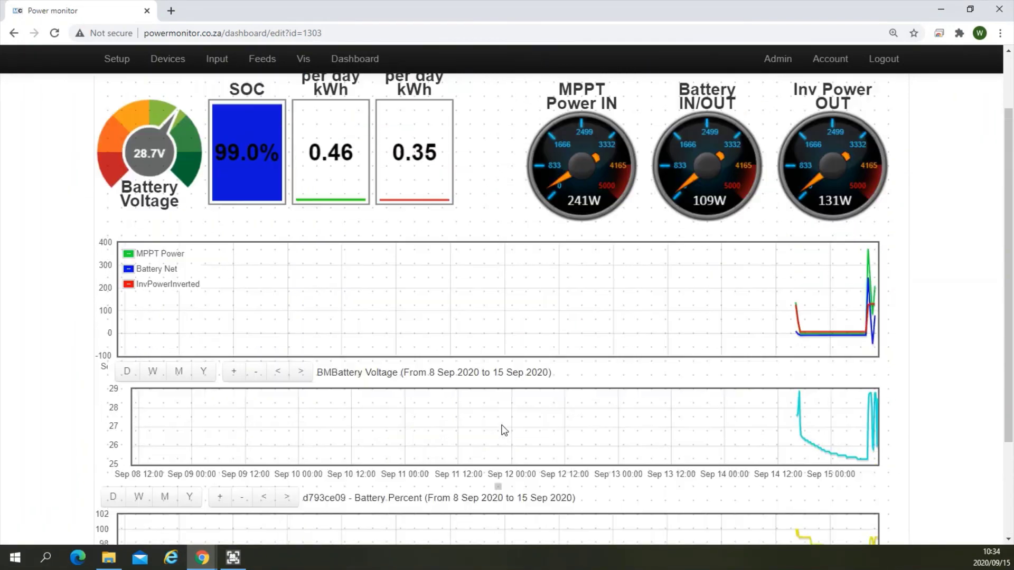
left_click(850, 125)
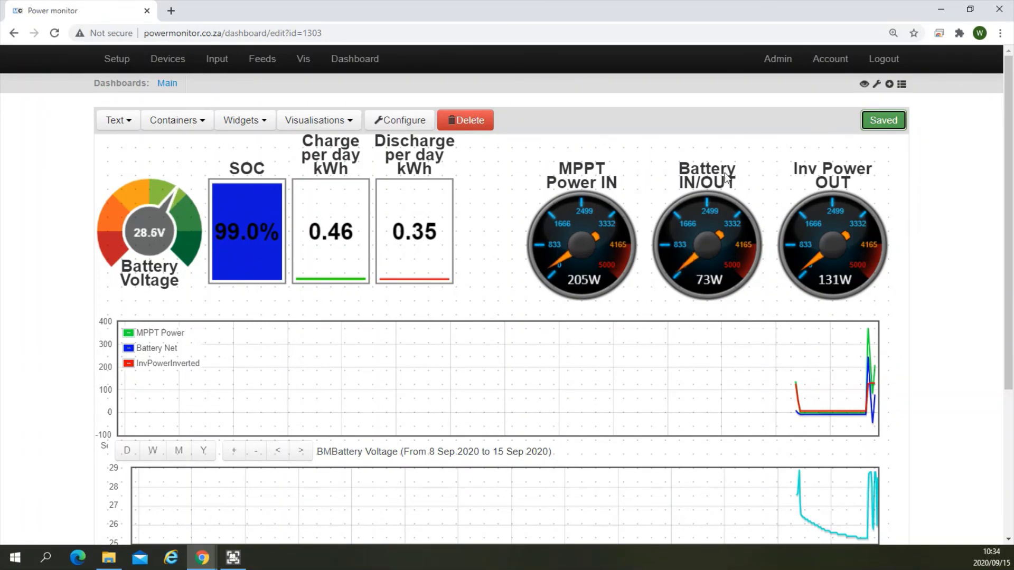
Look over the saved layout and open the dashboard in view mode
scroll(756, 151, "down", 4)
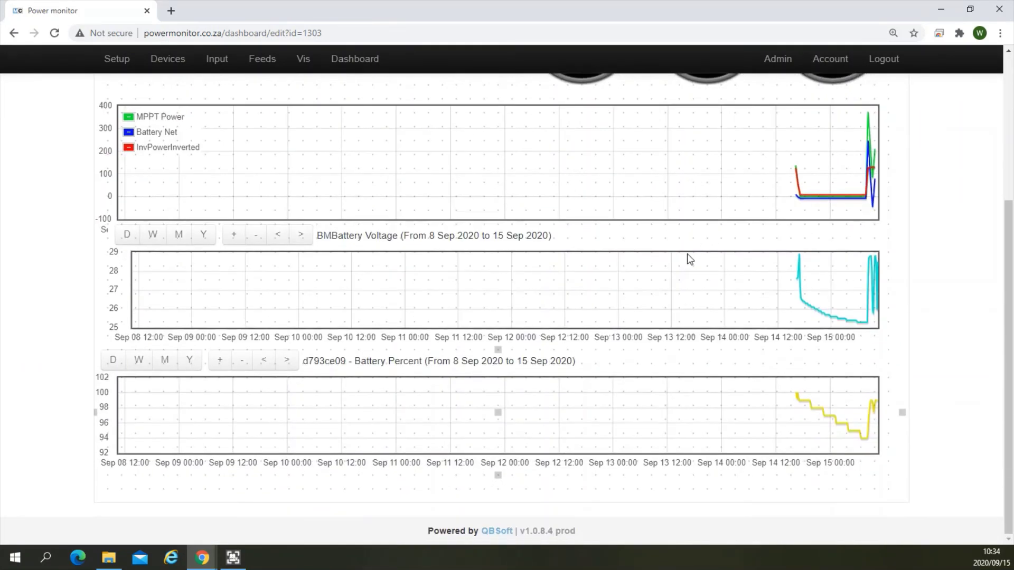
scroll(687, 256, "up", 4)
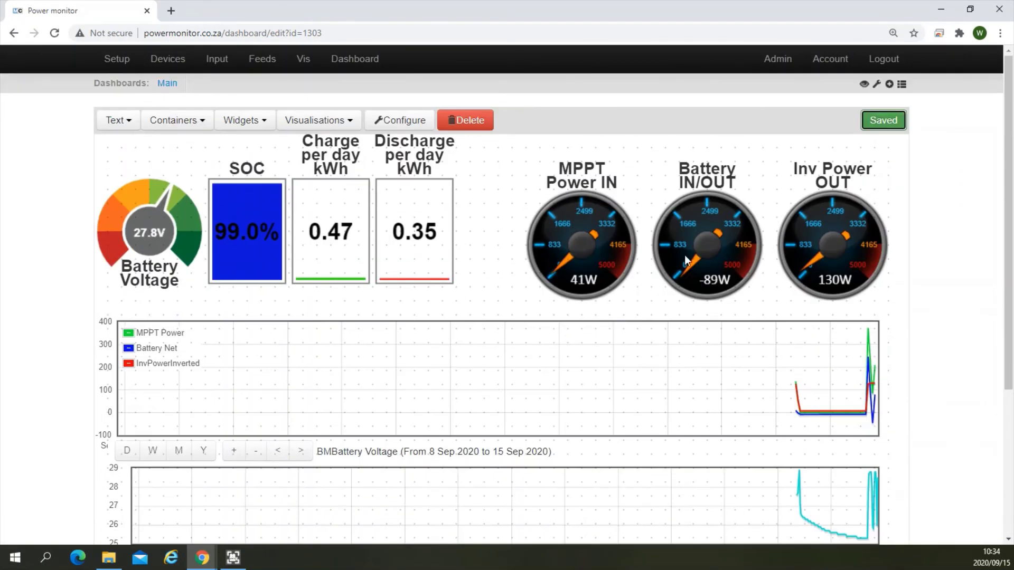
left_click(864, 84)
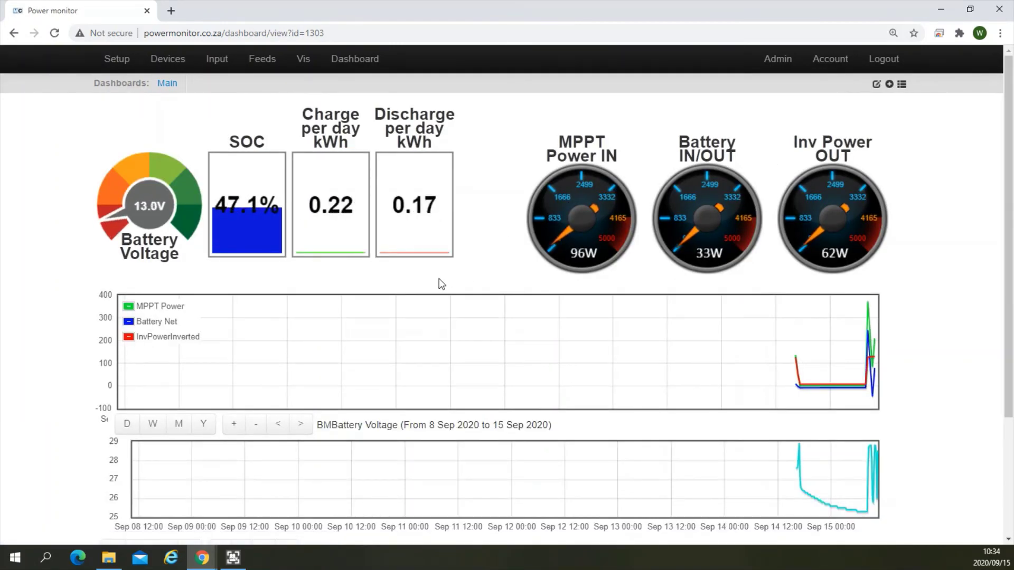
scroll(438, 285, "down", 3)
scroll(433, 287, "up", 3)
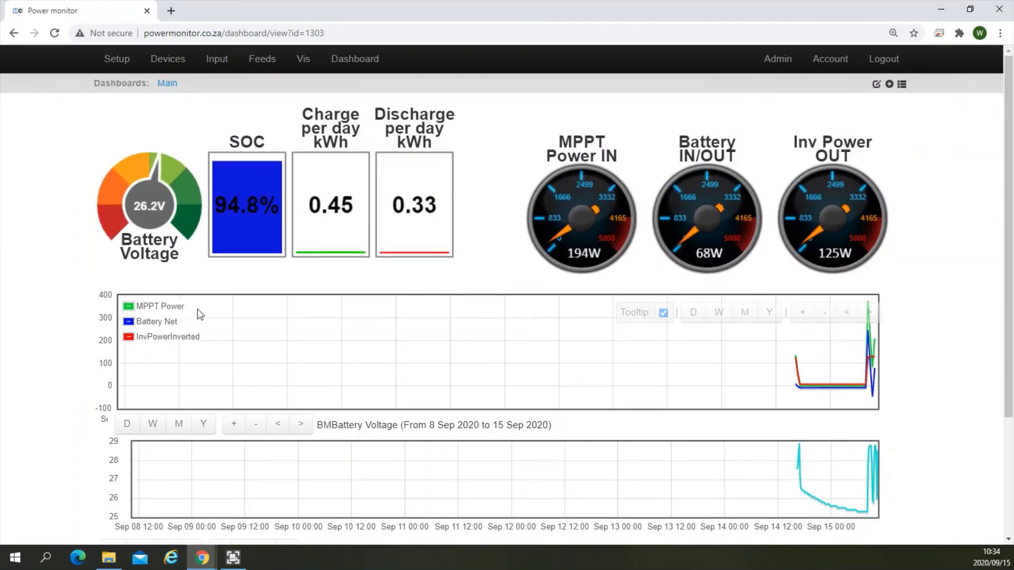
mouse_move(265, 363)
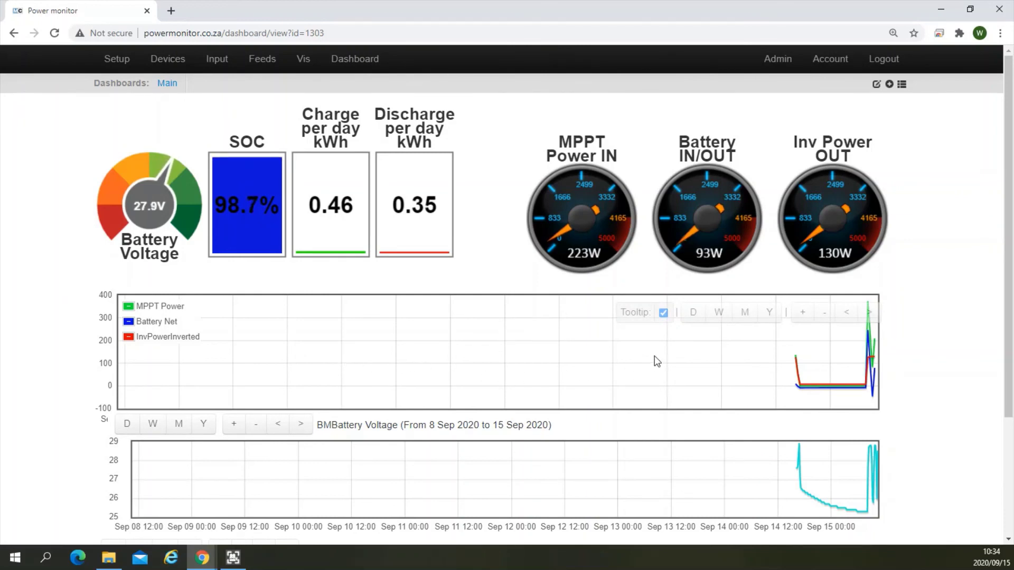
Set the power multigraph to a one-day range, zoom into its most recent part and inspect points on the Battery Net and InvPowerInverted curves
left_click(694, 314)
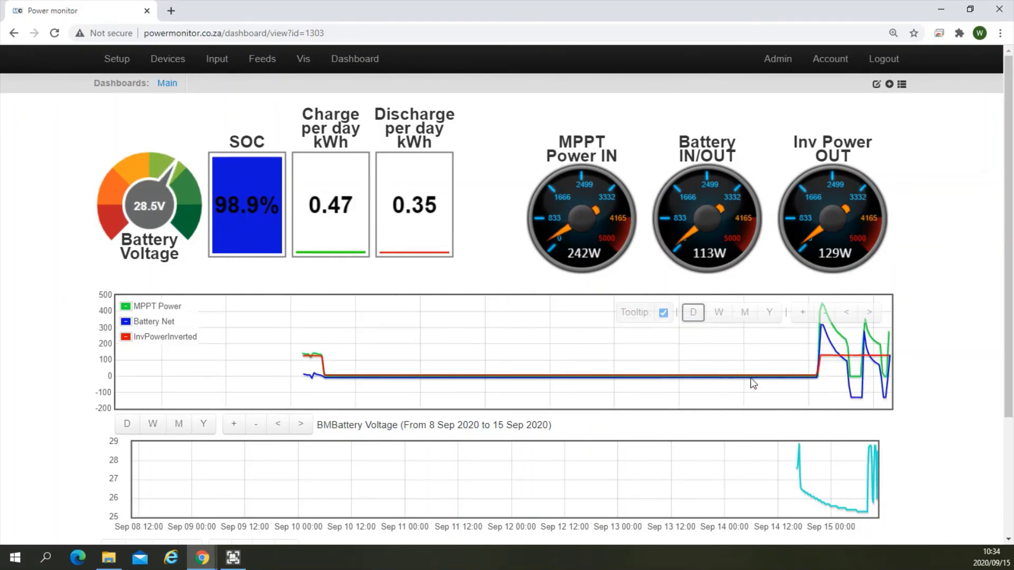
left_click_drag(786, 368, 912, 369)
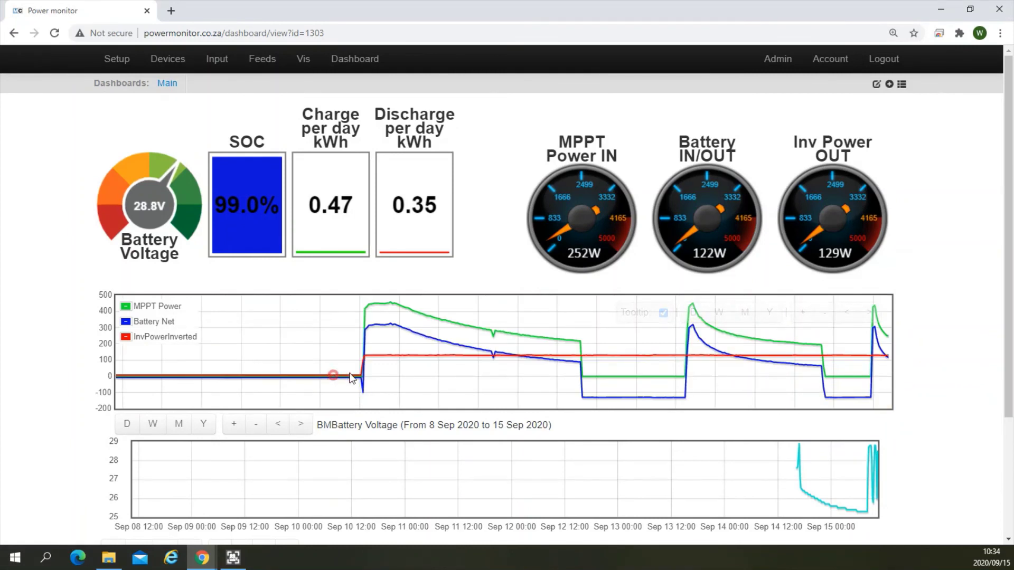
mouse_move(386, 310)
mouse_move(381, 328)
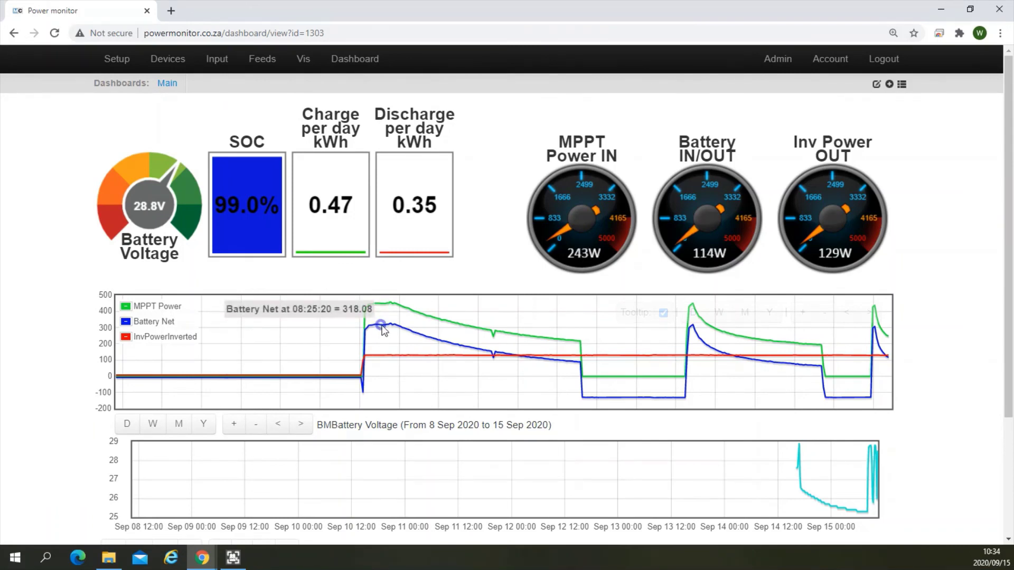
mouse_move(383, 356)
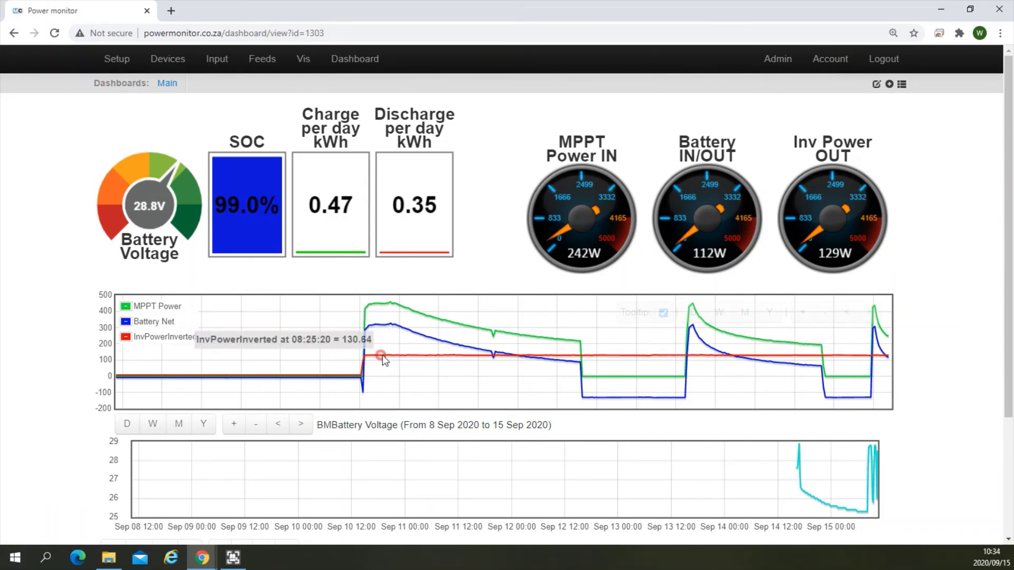
Set the battery voltage graph to a one-day range and inspect points along its curve
scroll(382, 357, "down", 3)
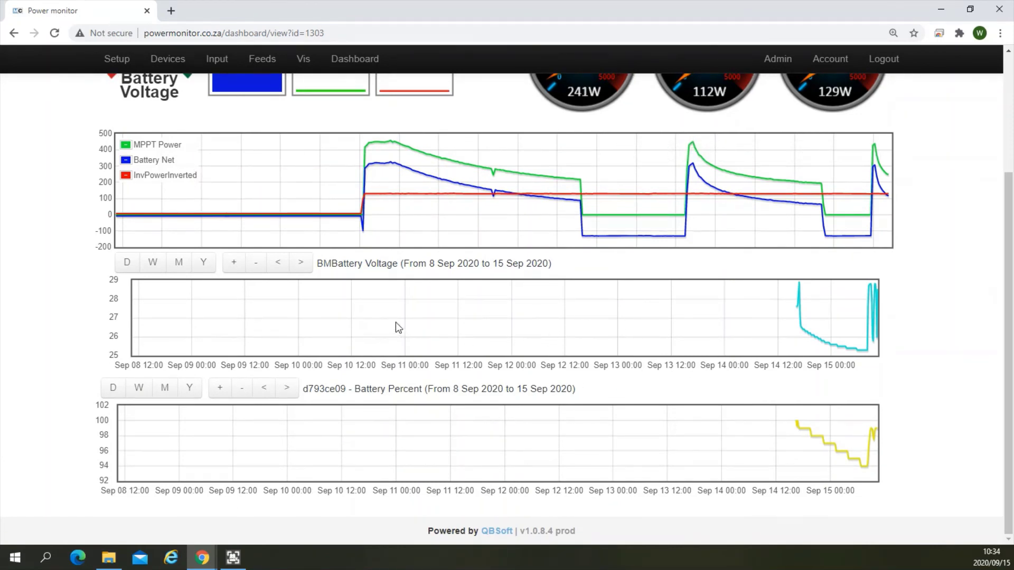
left_click(127, 263)
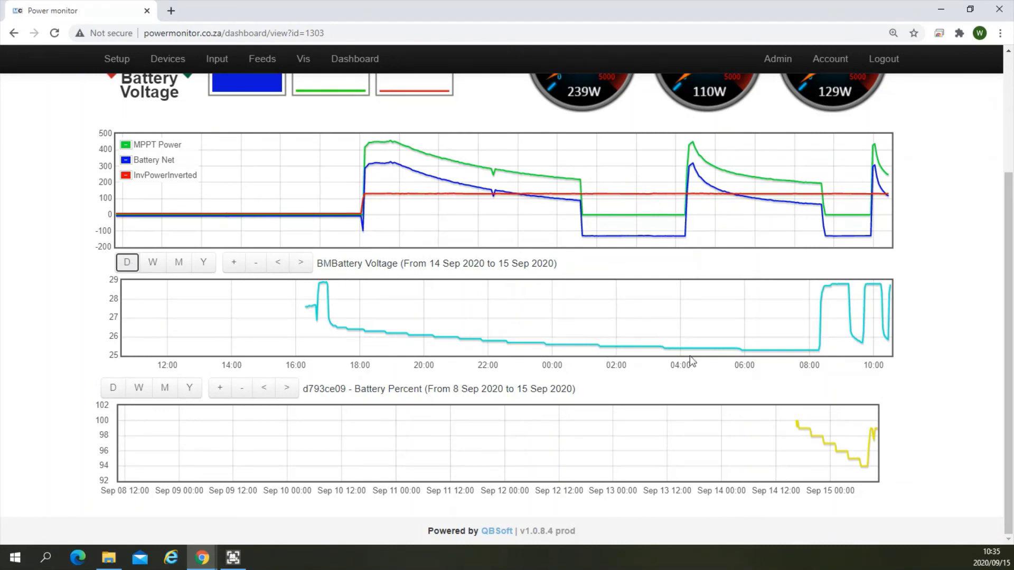
mouse_move(757, 354)
mouse_move(836, 292)
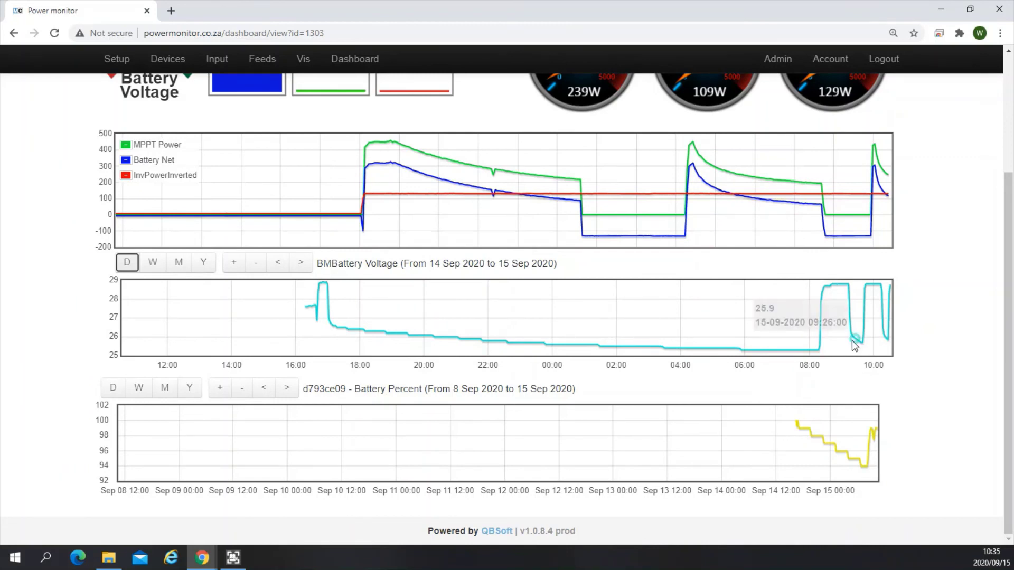
Set the battery percent graph to a one-day range and inspect its lowest stretch and the recovery after it
left_click(118, 392)
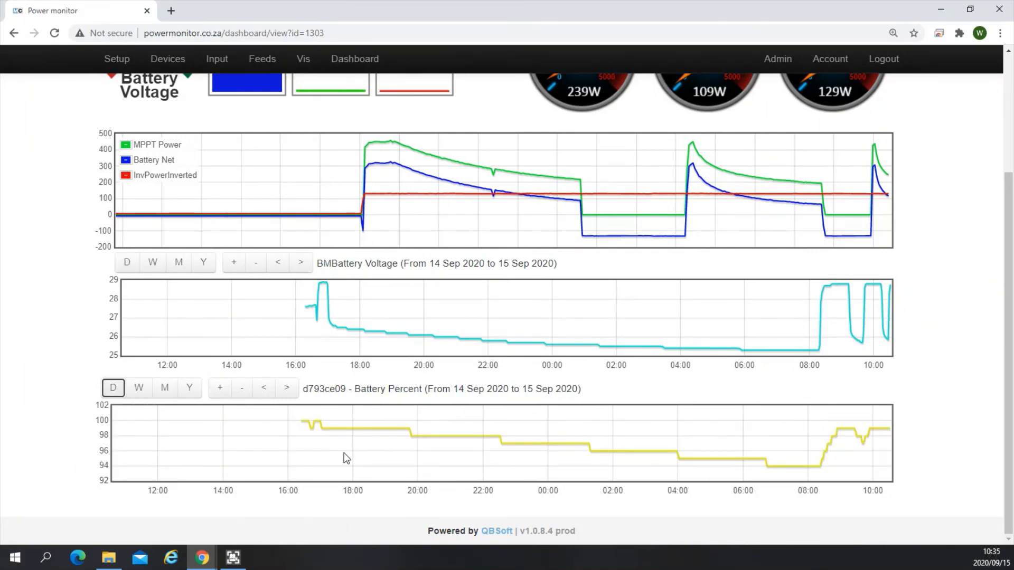
mouse_move(782, 473)
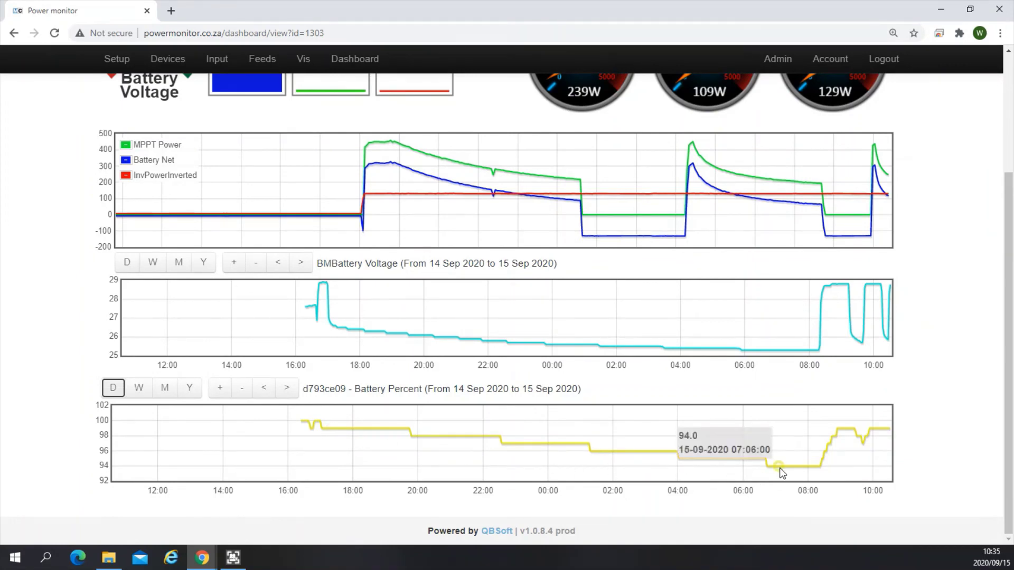
mouse_move(848, 434)
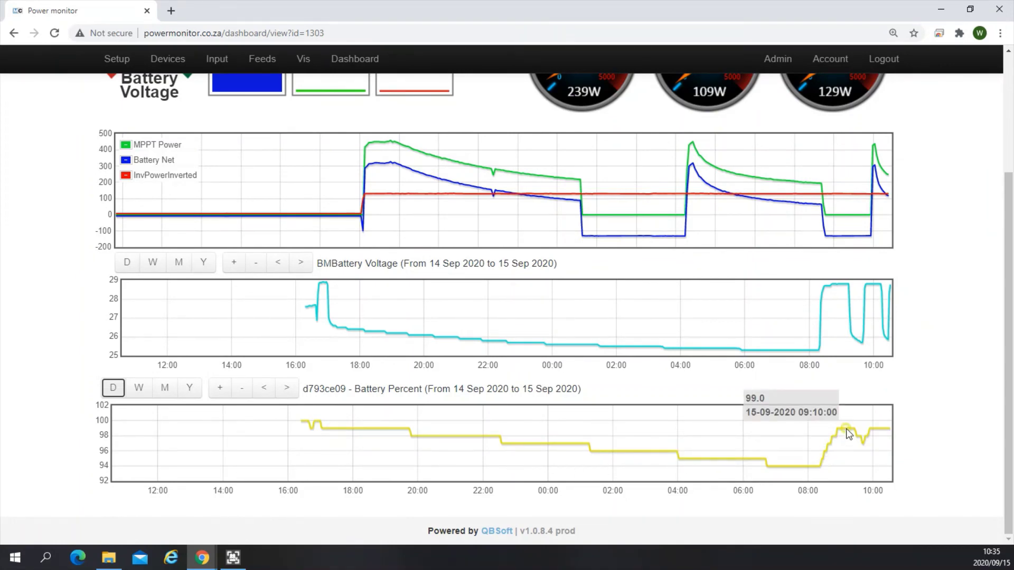
scroll(548, 438, "up", 3)
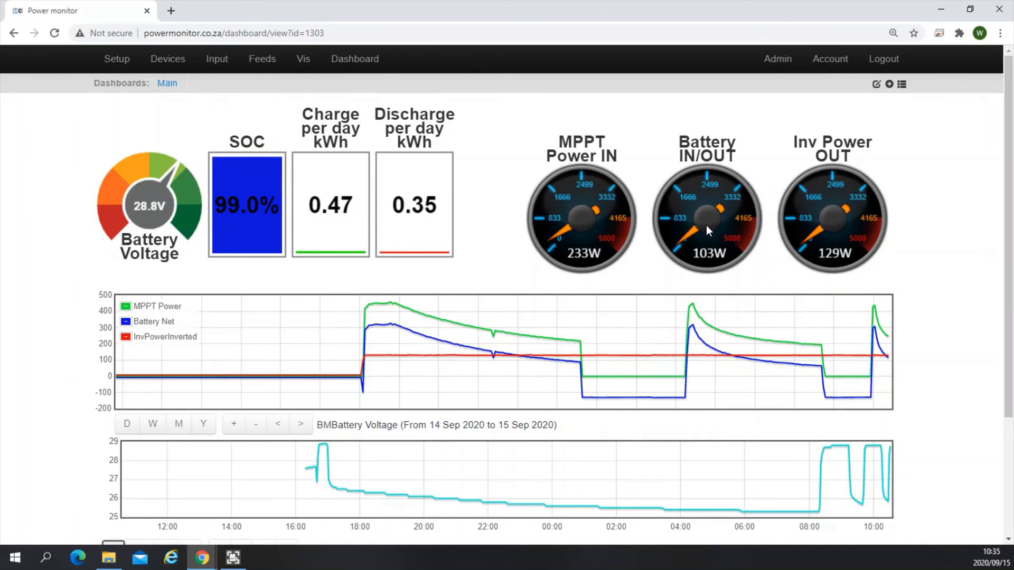
scroll(705, 224, "down", 2)
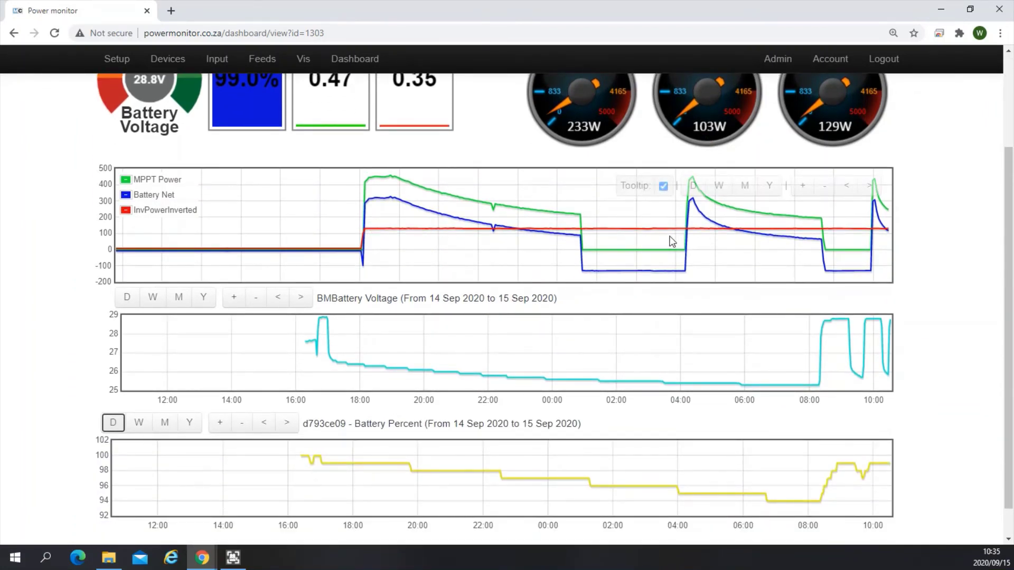
scroll(671, 241, "down", 1)
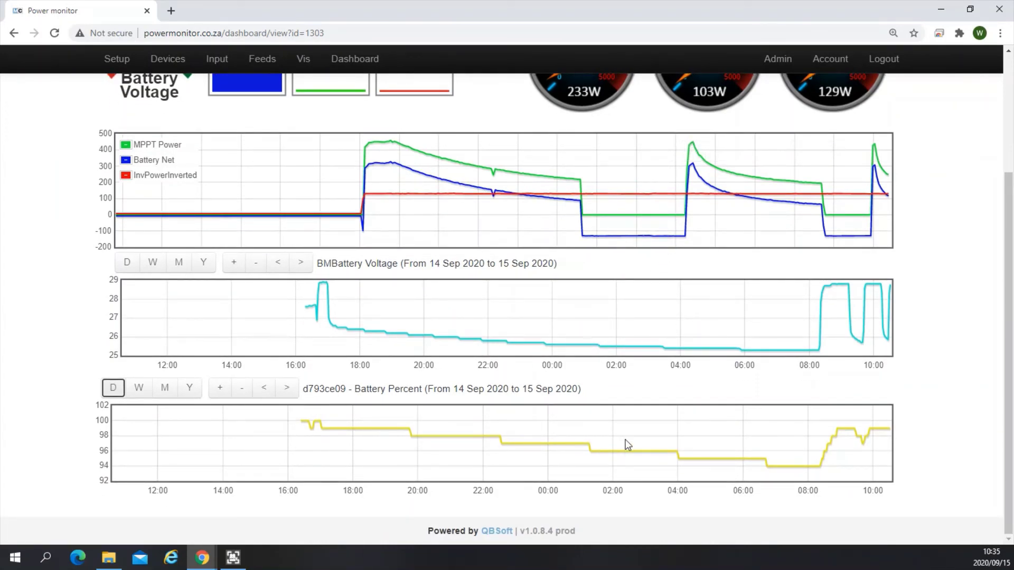
scroll(505, 451, "up", 3)
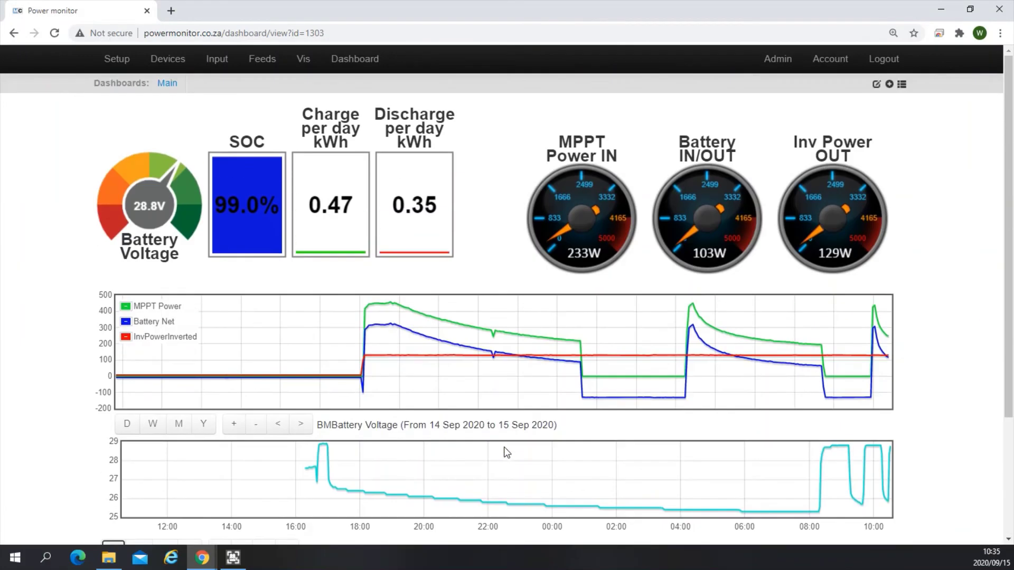